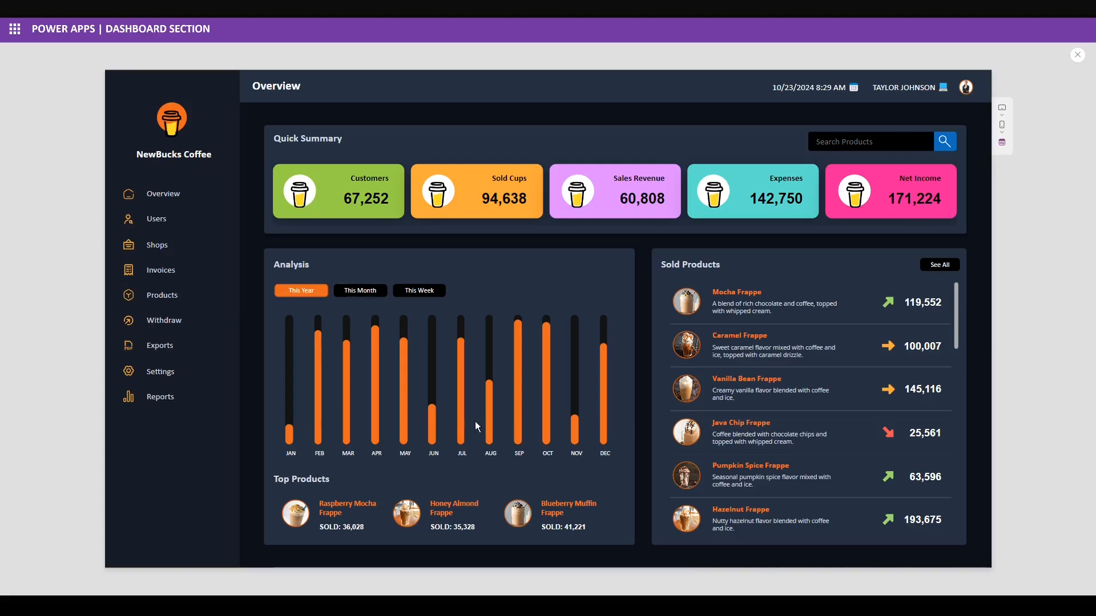
Scroll the Sold Products list in the dashboard preview, then return to the blank Screen2.
{"action": "scroll", "coordinate": [957, 333], "scroll_direction": "down", "scroll_amount": 3}
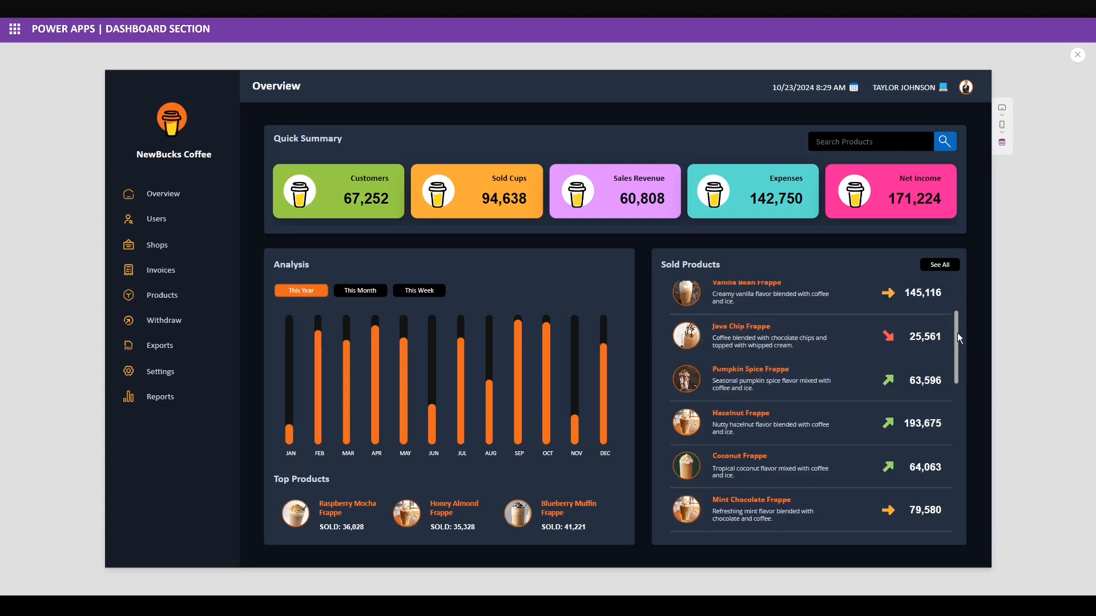
{"action": "left_click_drag", "start_coordinate": [957, 334], "coordinate": [958, 351]}
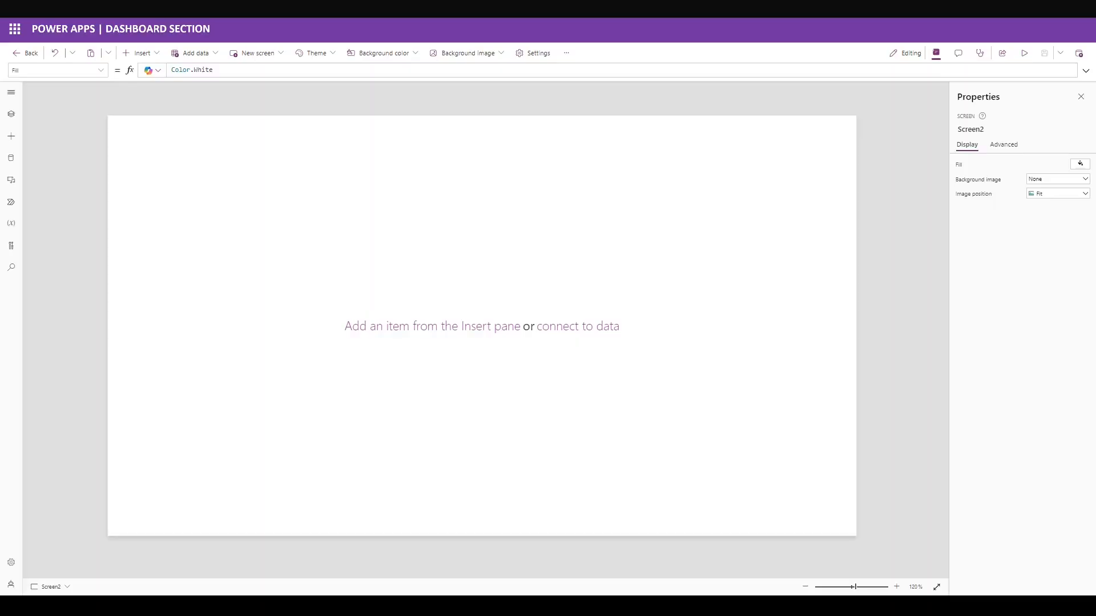
Add a container to Screen2 sized 207 wide by 768 tall.
{"action": "left_click", "coordinate": [139, 53]}
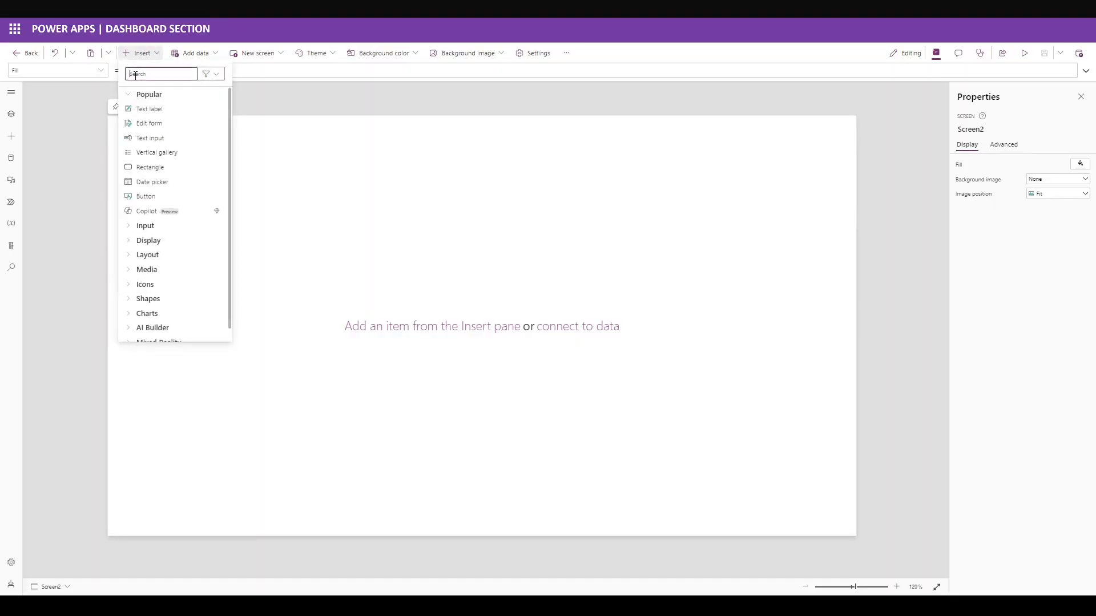
{"action": "type", "text": "container"}
{"action": "left_click", "coordinate": [172, 139]}
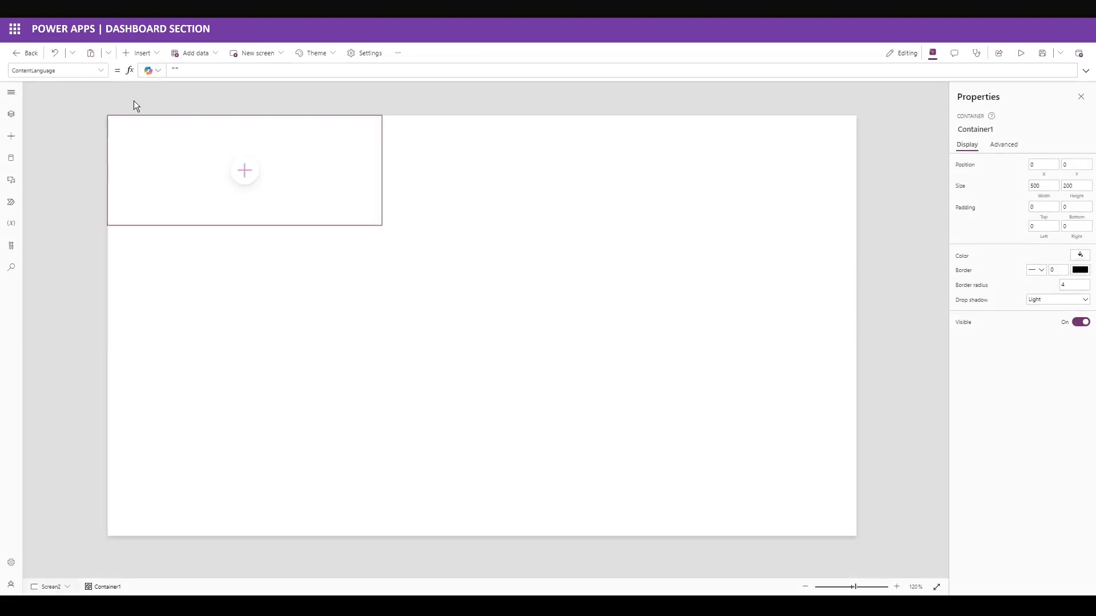
{"action": "double_click", "coordinate": [1042, 185]}
{"action": "type", "text": "207"}
{"action": "key", "text": "Tab"}
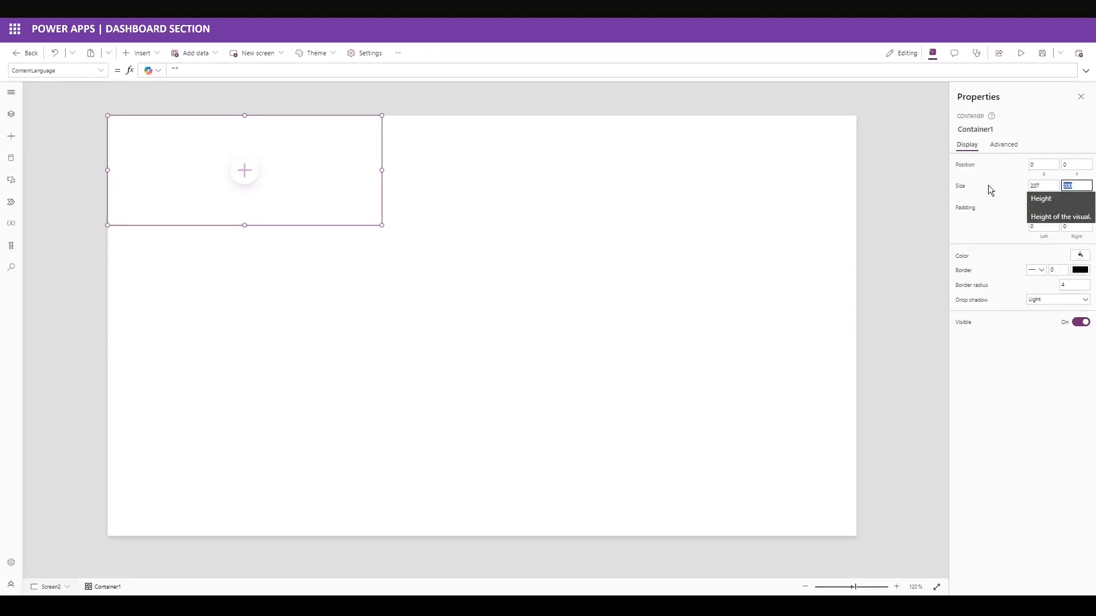
{"action": "type", "text": "768"}
{"action": "key", "text": "Return"}
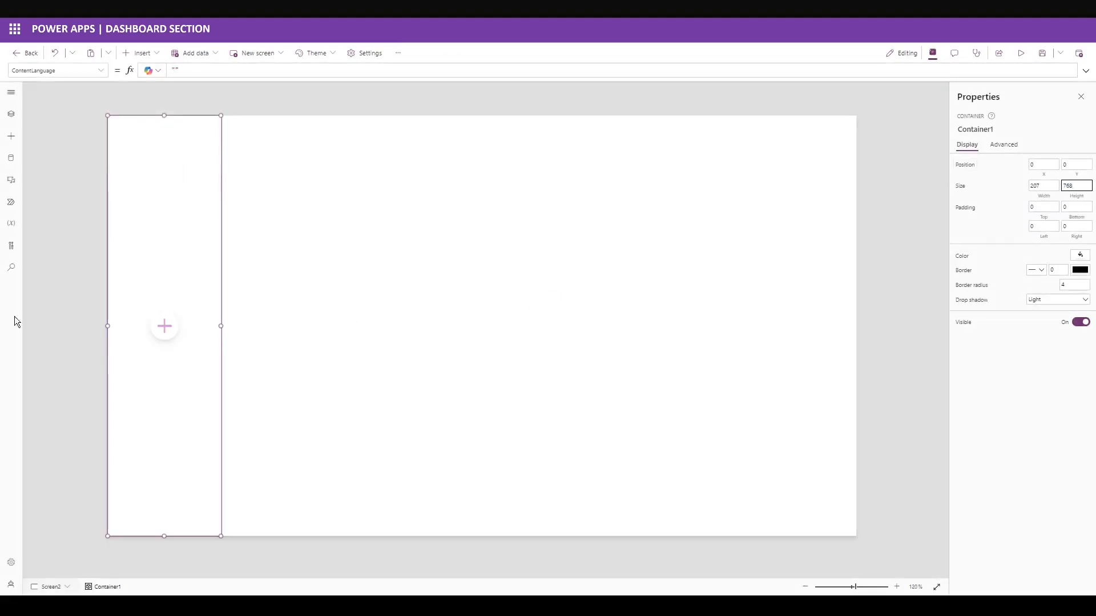
Fill the container with the custom dark navy colour 161C27.
{"action": "left_click", "coordinate": [1080, 256]}
{"action": "left_click", "coordinate": [964, 173]}
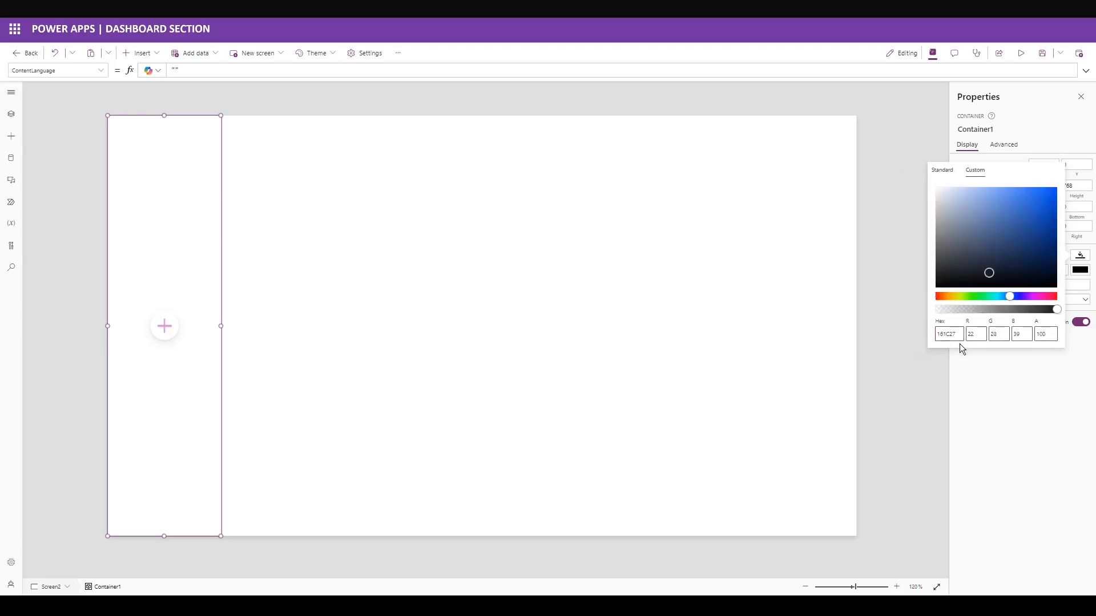
{"action": "left_click", "coordinate": [162, 212]}
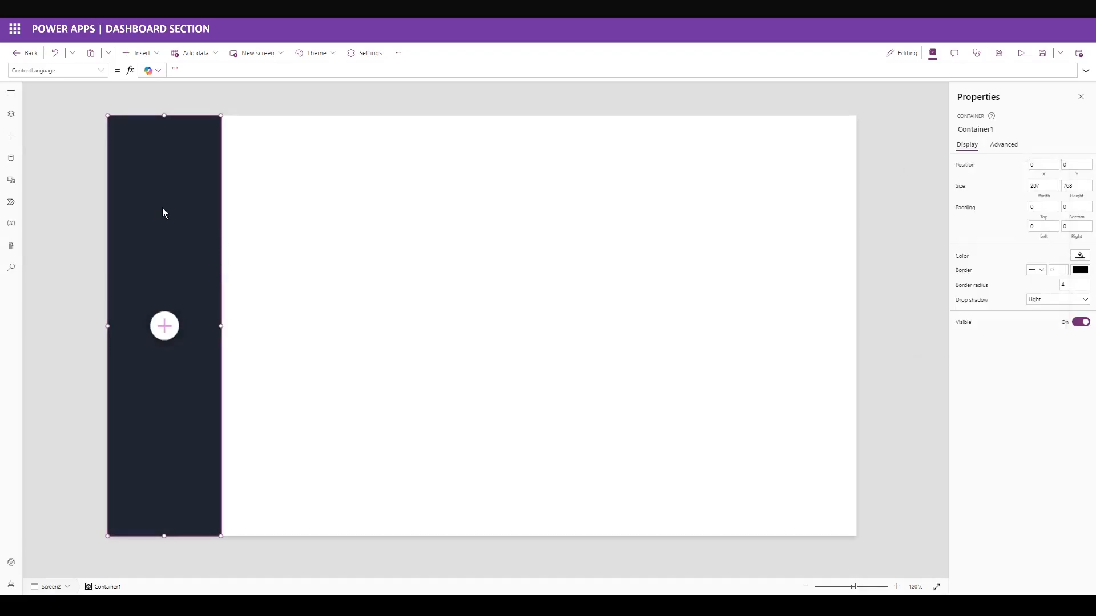
{"action": "left_click", "coordinate": [143, 52]}
Add a circle in the sidebar at position 80, 50, sized 46 by 46.
{"action": "type", "text": "circle"}
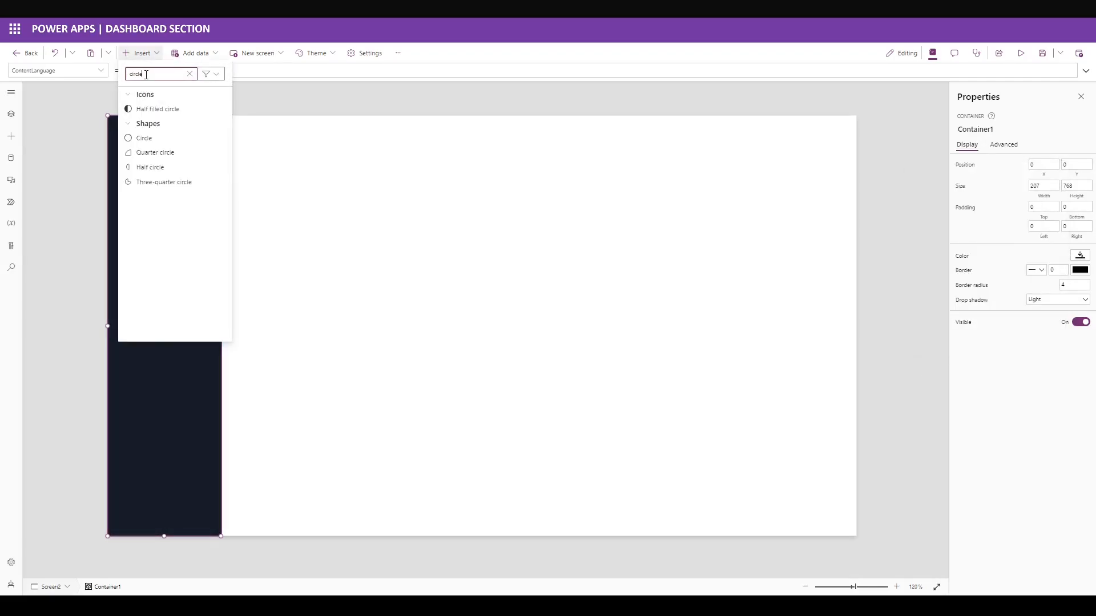
{"action": "left_click", "coordinate": [144, 139]}
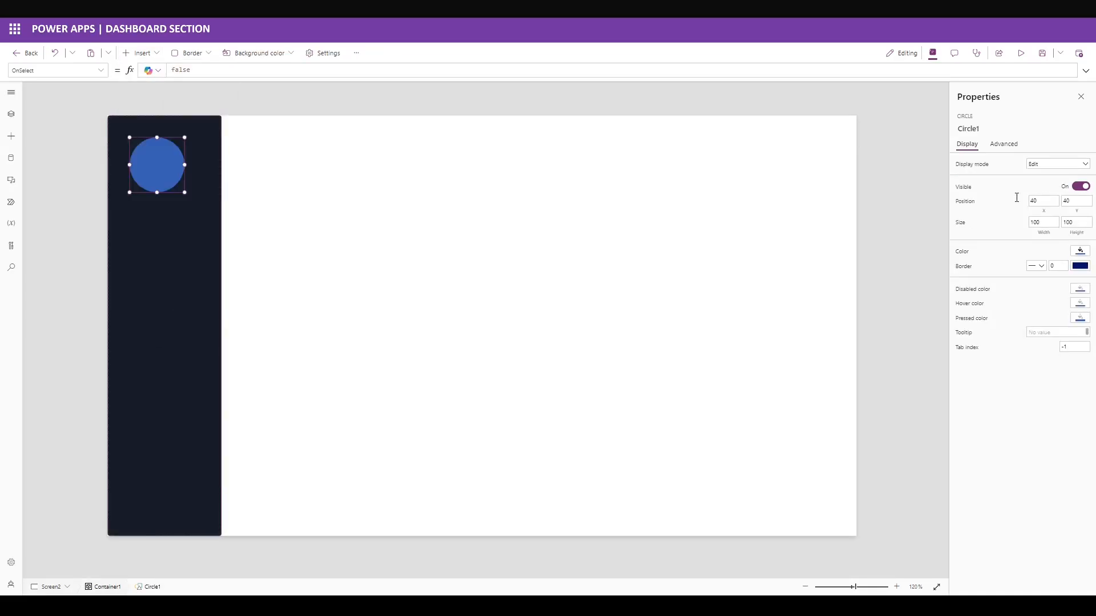
{"action": "left_click", "coordinate": [1016, 198]}
{"action": "type", "text": "80"}
{"action": "key", "text": "Tab"}
{"action": "type", "text": "50"}
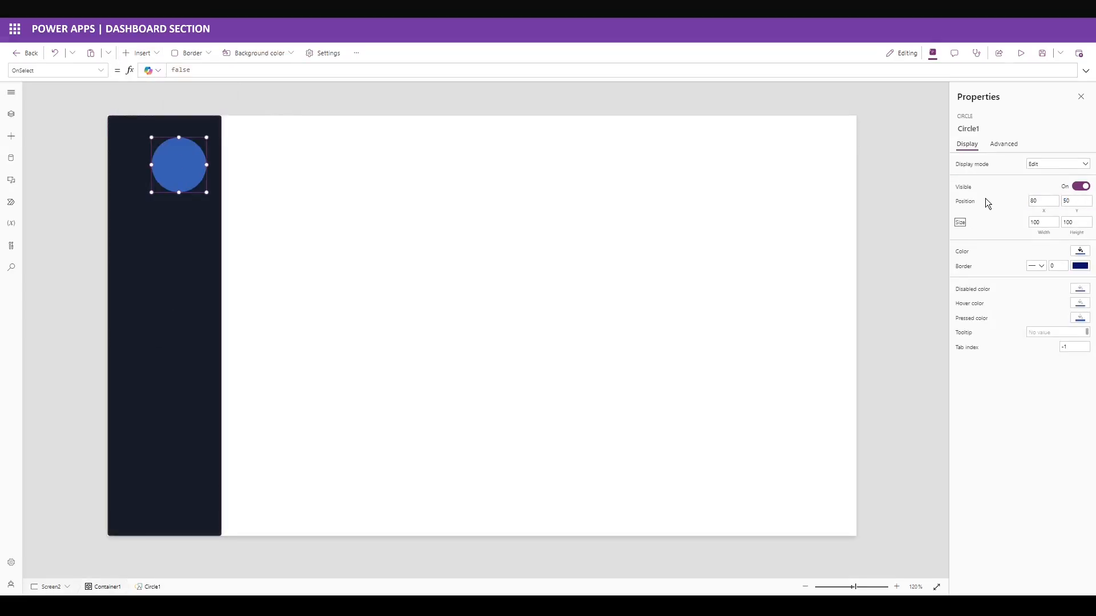
{"action": "key", "text": "Tab"}
{"action": "type", "text": "46"}
{"action": "key", "text": "Tab"}
{"action": "type", "text": "46"}
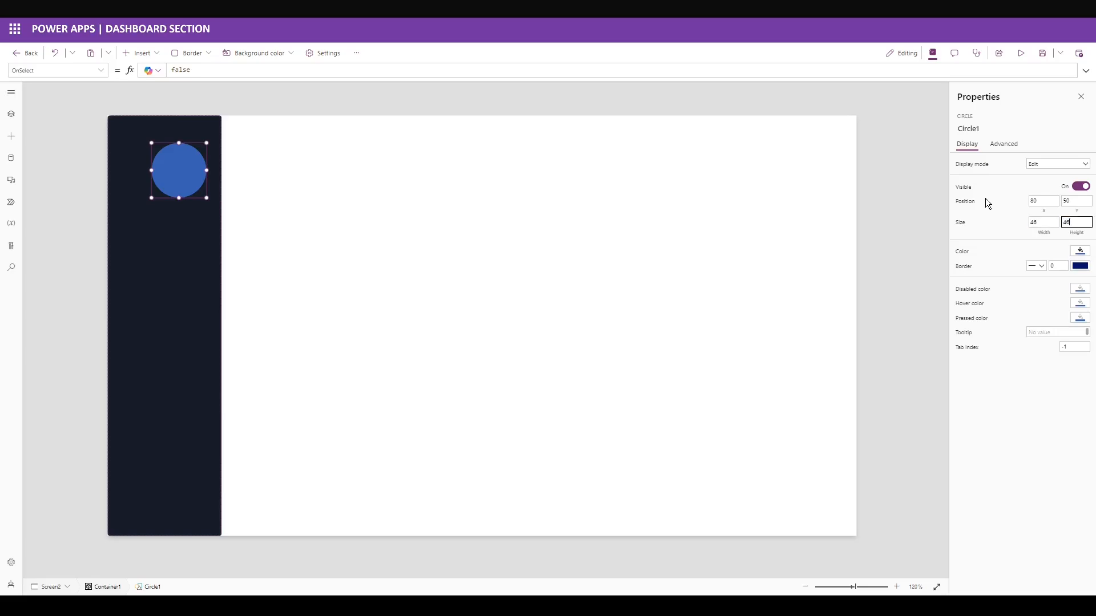
{"action": "left_click", "coordinate": [1082, 252]}
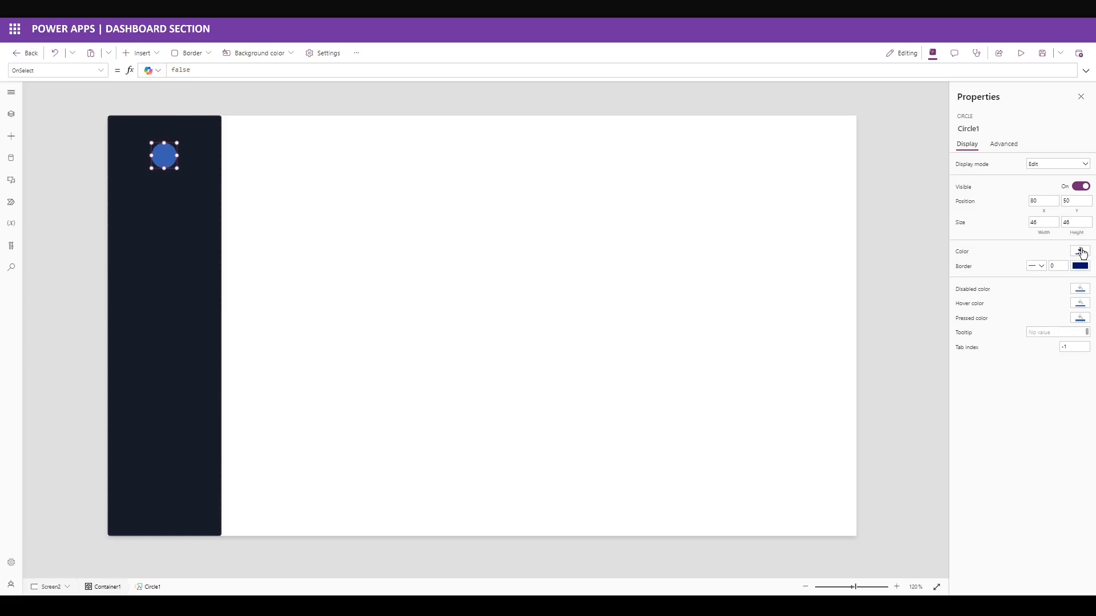
Colour the circle orange and add an image inside the sidebar container.
{"action": "double_click", "coordinate": [946, 330]}
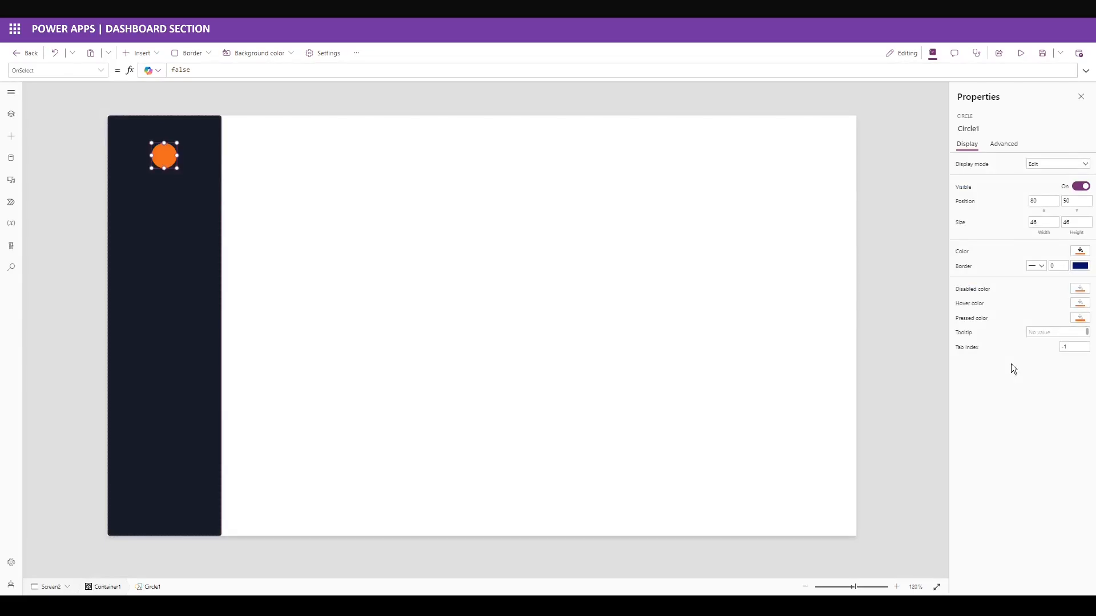
{"action": "left_click", "coordinate": [171, 240]}
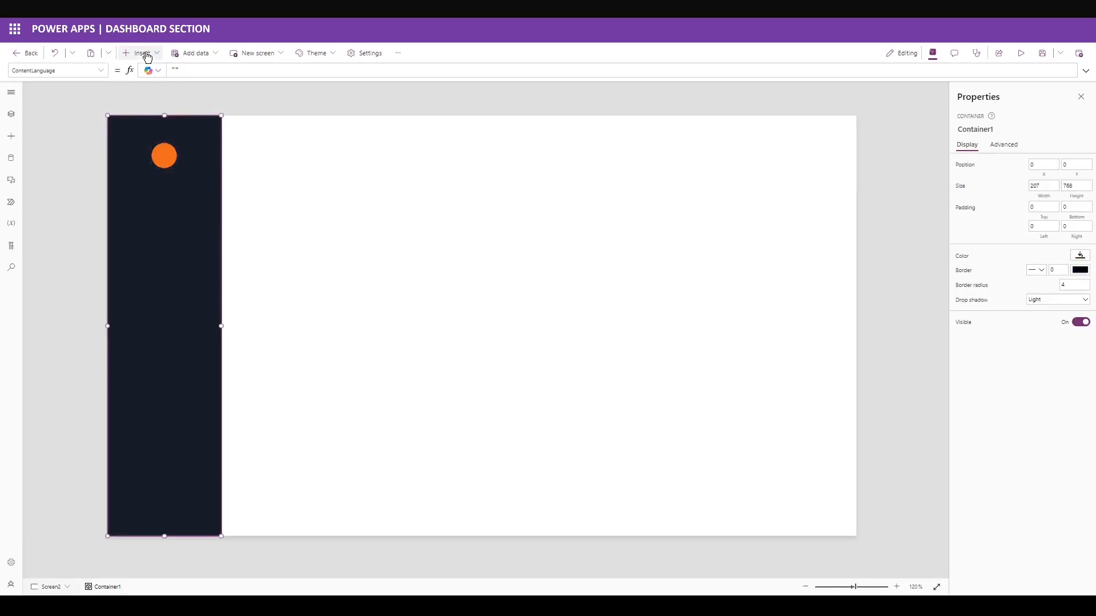
{"action": "left_click", "coordinate": [143, 54]}
{"action": "left_click", "coordinate": [143, 73]}
{"action": "type", "text": "image"}
{"action": "left_click", "coordinate": [145, 109]}
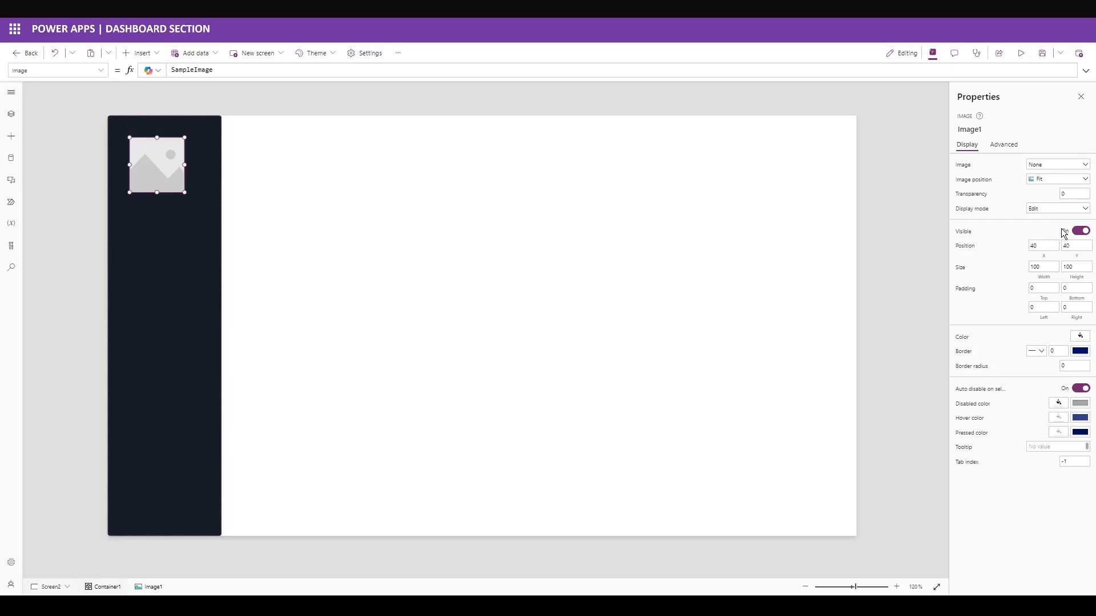
Place the image at 84, 62 with a size of 37 by 42.
{"action": "left_click", "coordinate": [1043, 246]}
{"action": "type", "text": "84"}
{"action": "key", "text": "Tab"}
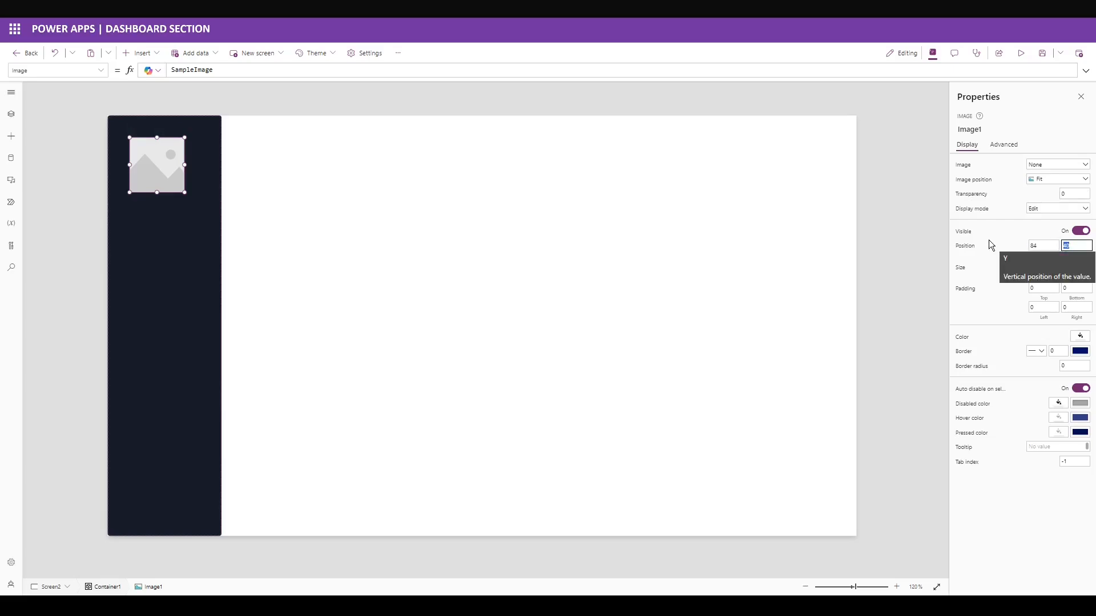
{"action": "type", "text": "62"}
{"action": "key", "text": "Tab"}
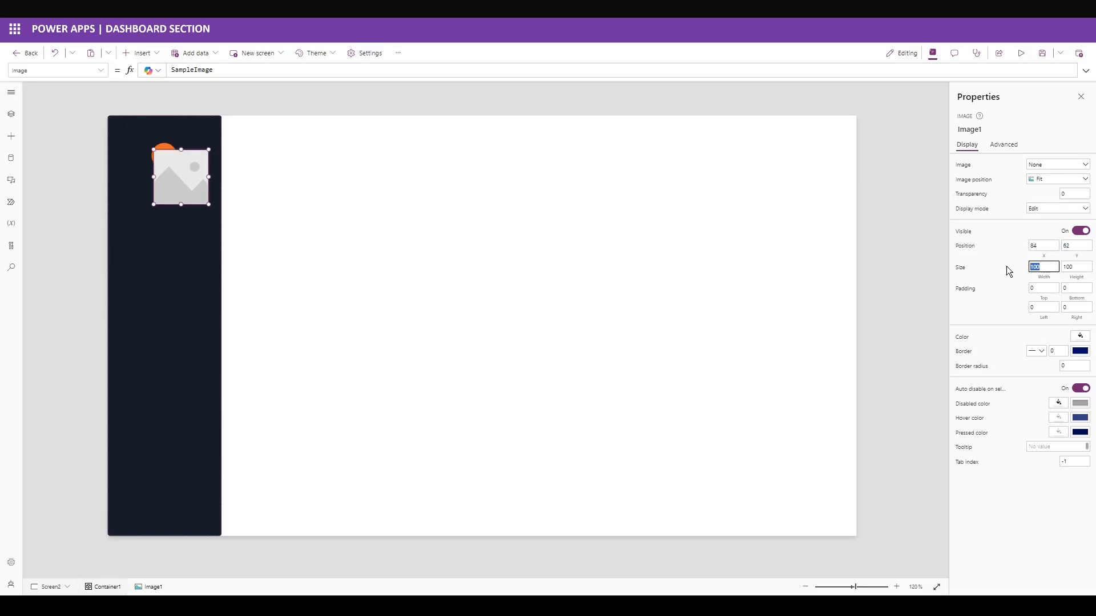
{"action": "key", "text": "Tab"}
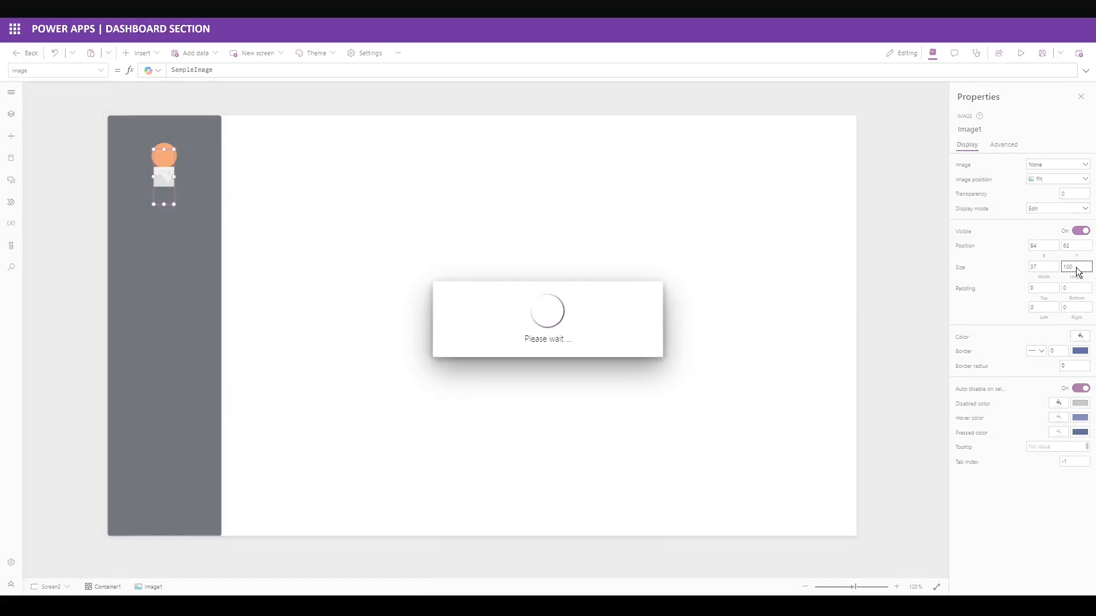
{"action": "type", "text": "42"}
{"action": "left_click", "coordinate": [1004, 317]}
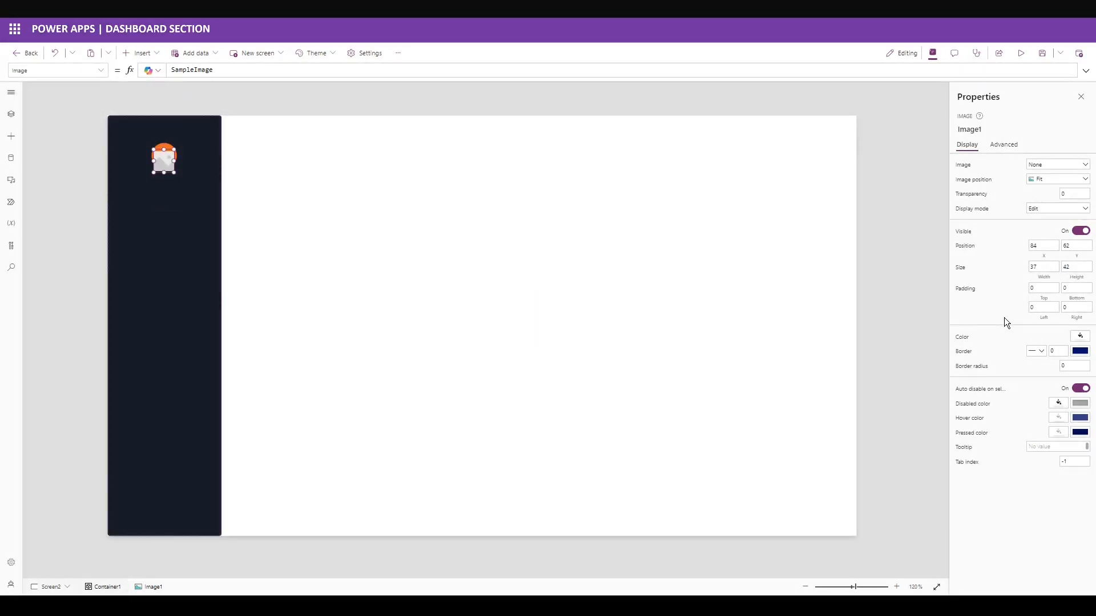
Replace the image's SampleImage source with the pasted coffee logo URL.
{"action": "left_click", "coordinate": [722, 70]}
{"action": "key", "text": "ctrl+a"}
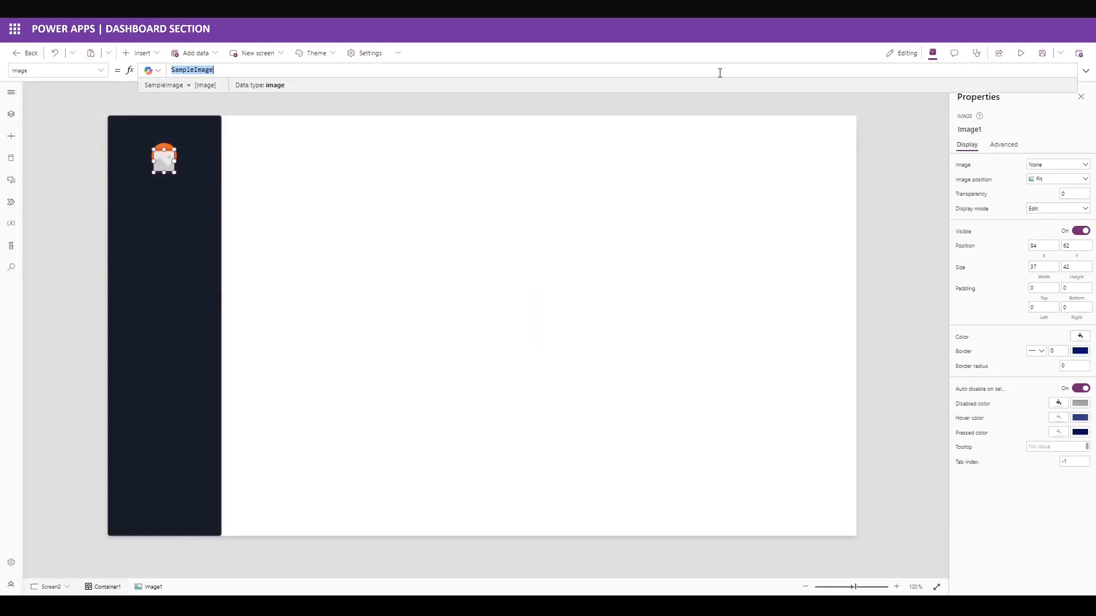
{"action": "type", "text": "\"https://seeklogo.com/images/B/buy-me-a-coffee-logo-F1878A1EB2-seeklogo.com.png\""}
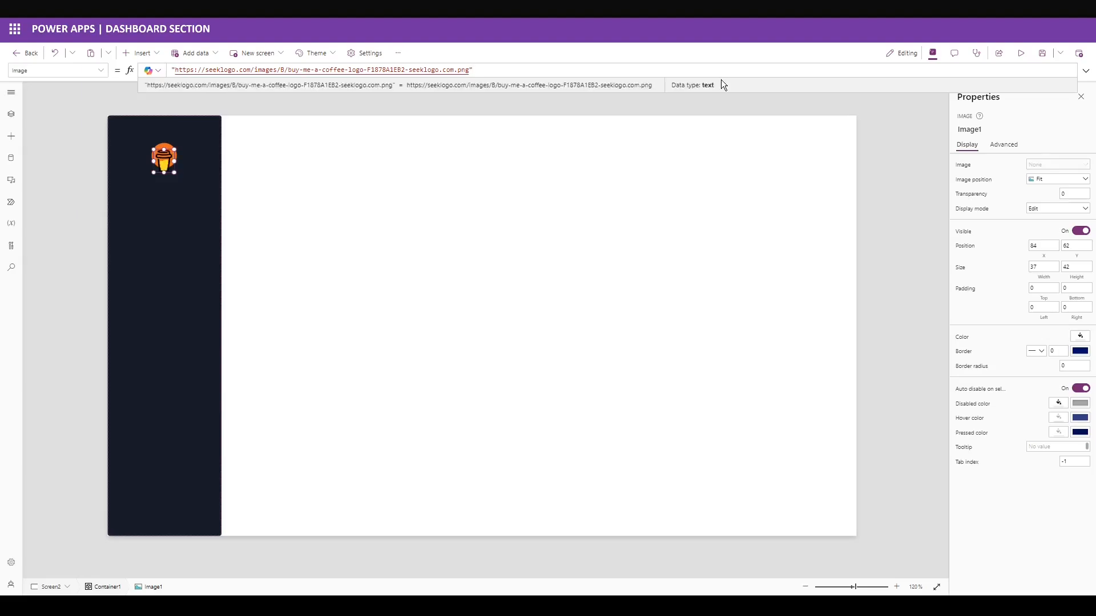
{"action": "left_click", "coordinate": [120, 182]}
{"action": "left_click", "coordinate": [140, 53]}
Add a bold label reading "NewBucks Coffee" with font size 10 to the sidebar.
{"action": "type", "text": "text"}
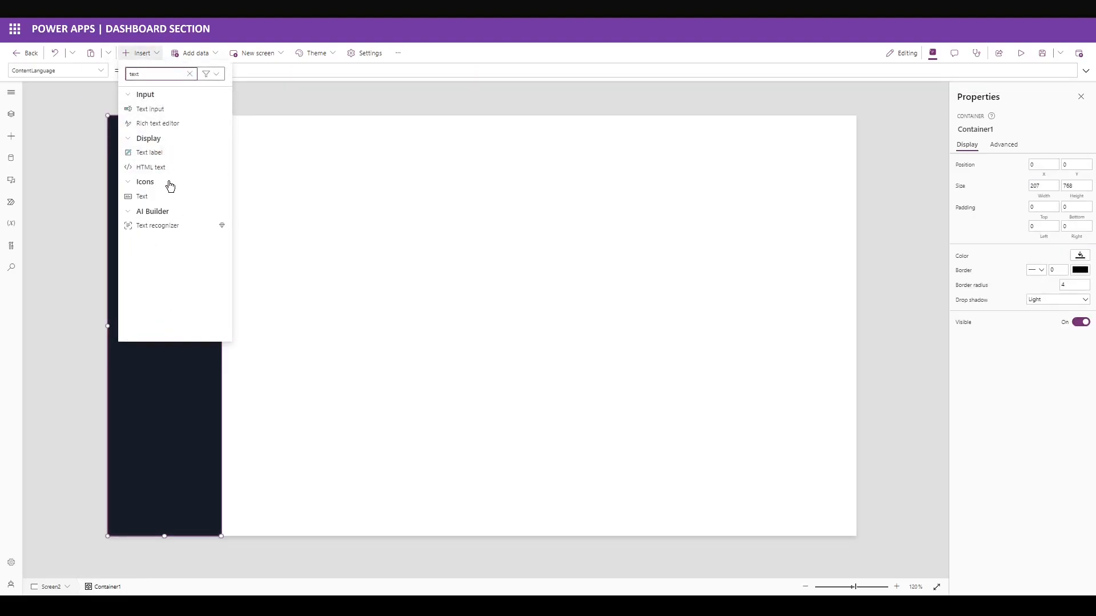
{"action": "left_click", "coordinate": [169, 153]}
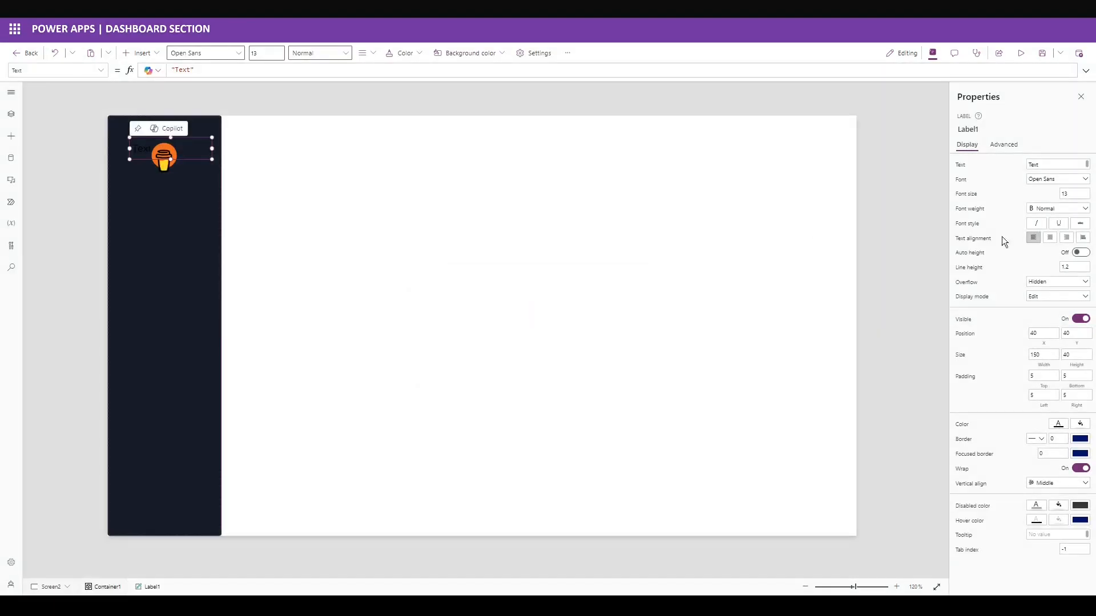
{"action": "left_click", "coordinate": [961, 163]}
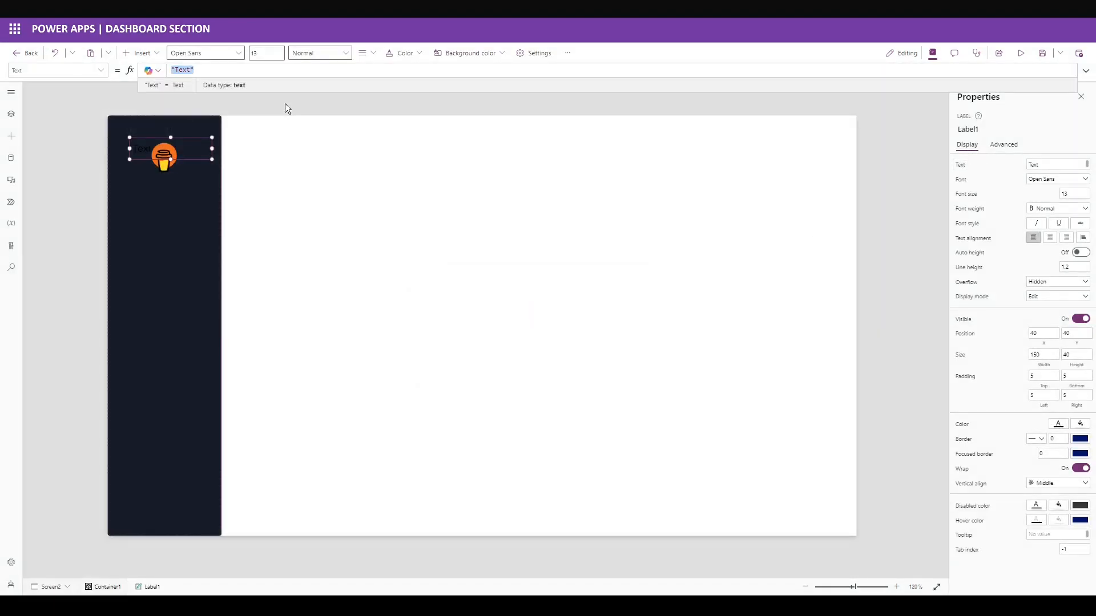
{"action": "type", "text": "\"NewBucks Coffee"}
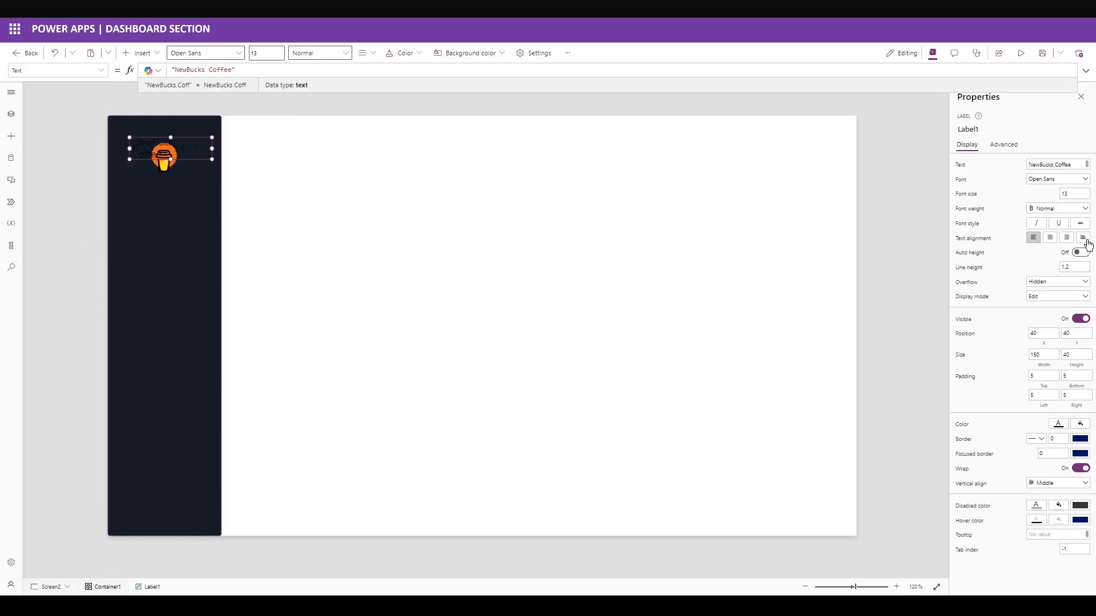
{"action": "left_click", "coordinate": [1061, 194]}
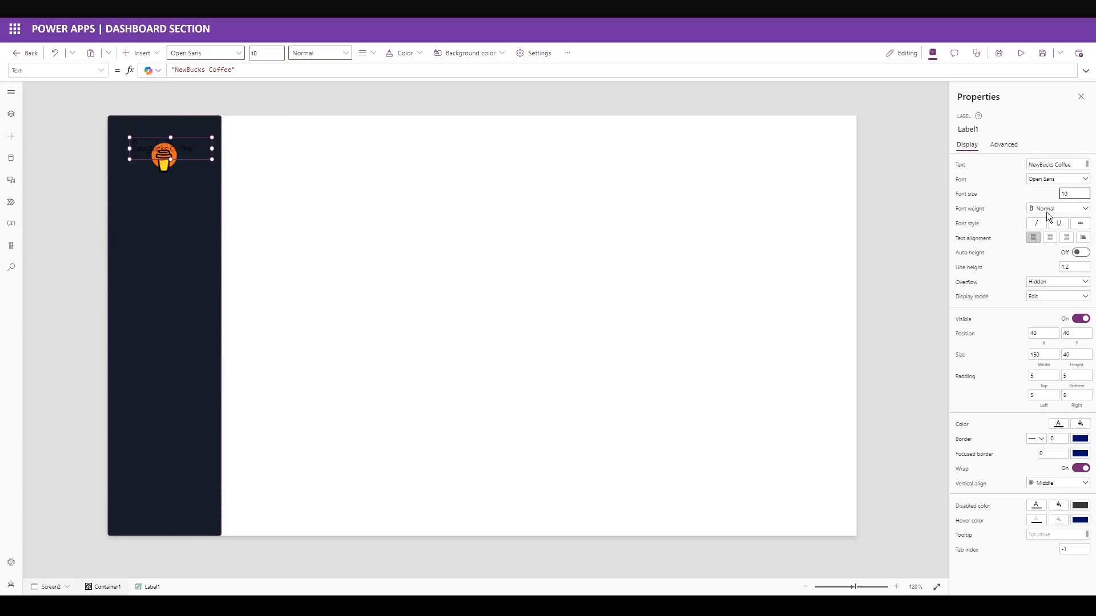
{"action": "left_click", "coordinate": [1050, 209]}
{"action": "left_click", "coordinate": [1045, 221]}
Place the label at 0, 118, sized 207 by 24, with left padding 10.
{"action": "type", "text": "0"}
{"action": "key", "text": "Tab"}
{"action": "type", "text": "118"}
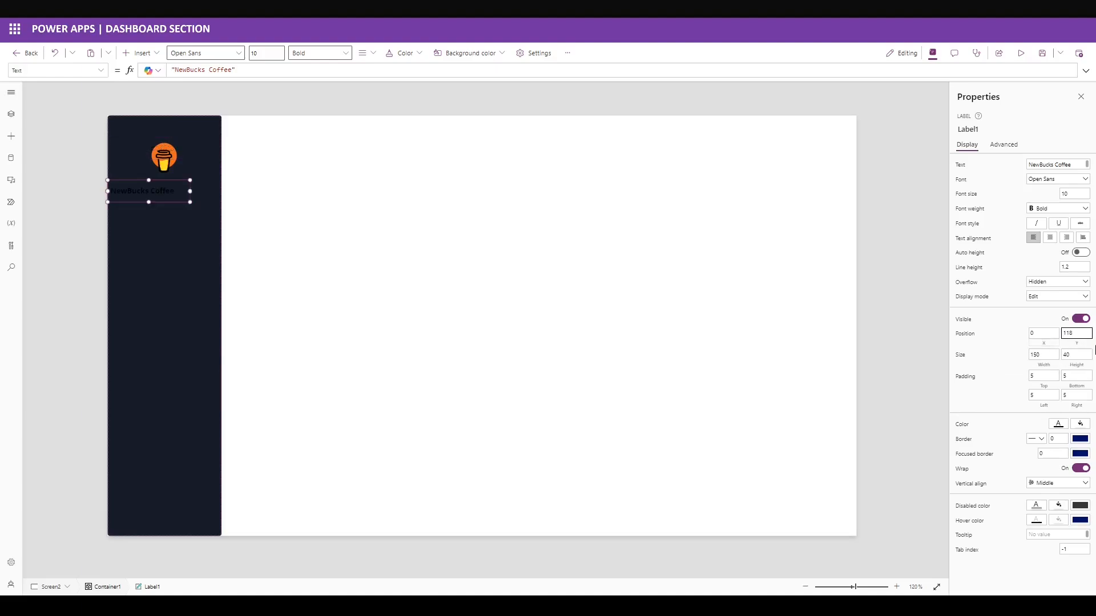
{"action": "key", "text": "Tab"}
{"action": "type", "text": "207"}
{"action": "key", "text": "Tab"}
{"action": "type", "text": "24"}
{"action": "left_click", "coordinate": [1043, 395]}
{"action": "type", "text": "10"}
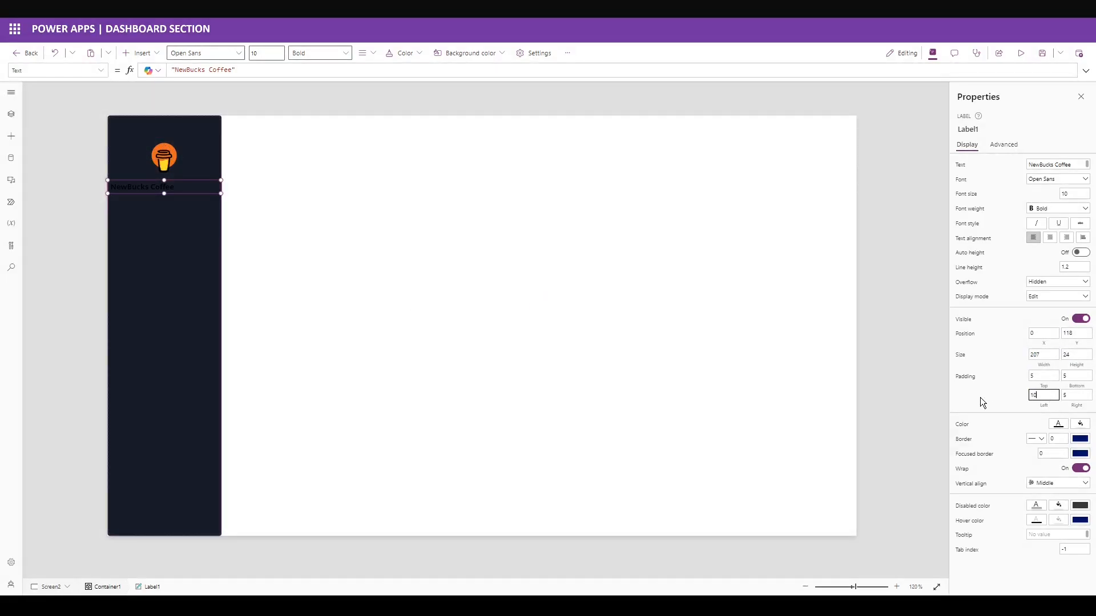
{"action": "key", "text": "Return"}
Make the NewBucks Coffee title white and centre-aligned.
{"action": "left_click", "coordinate": [1058, 423]}
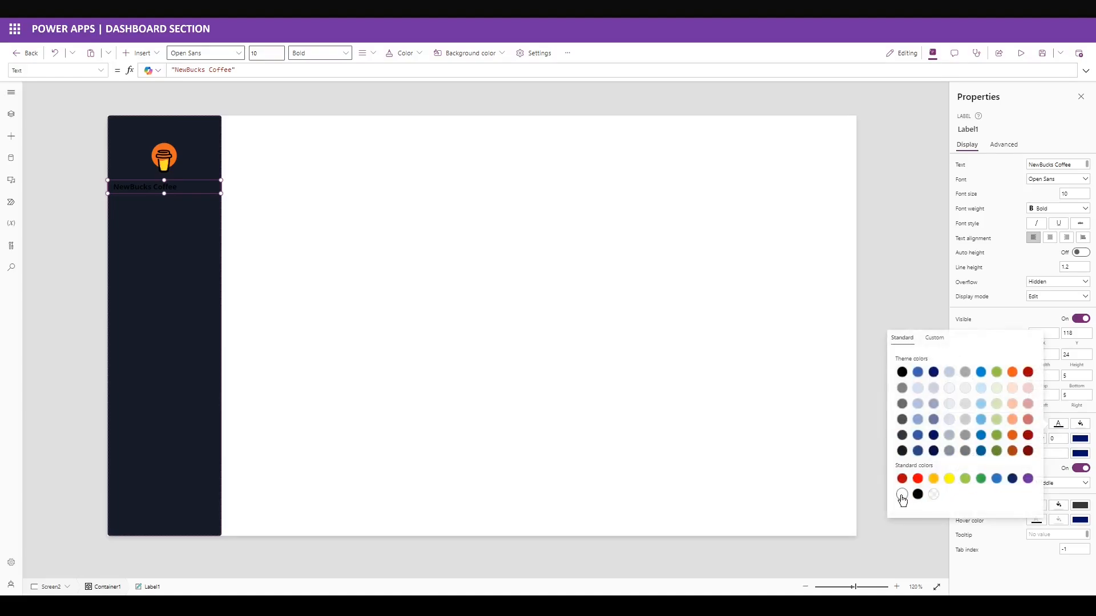
{"action": "left_click", "coordinate": [901, 495]}
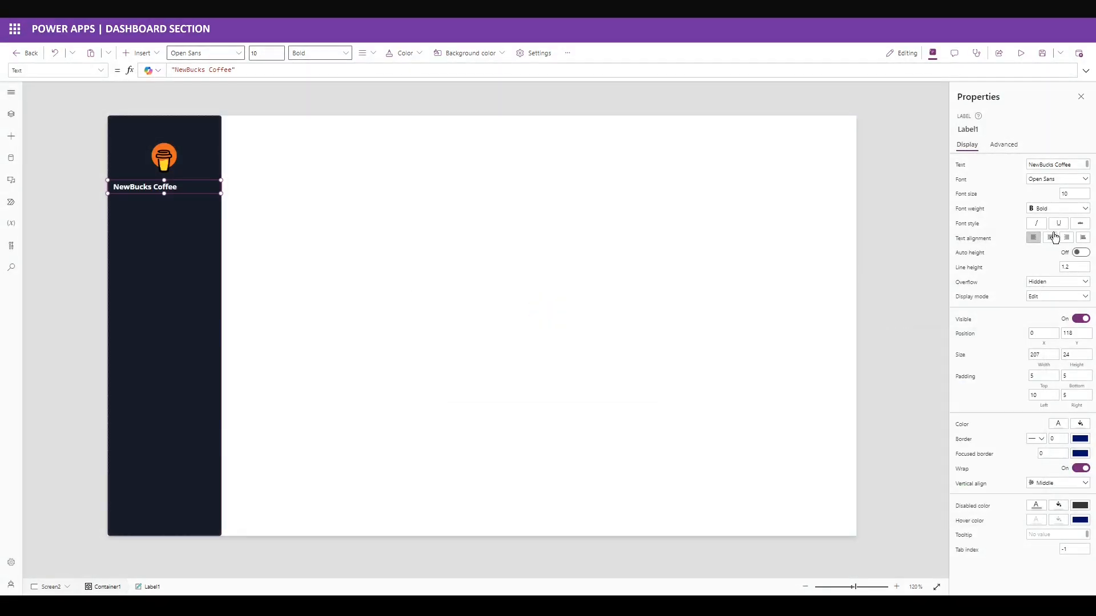
{"action": "left_click", "coordinate": [1044, 244]}
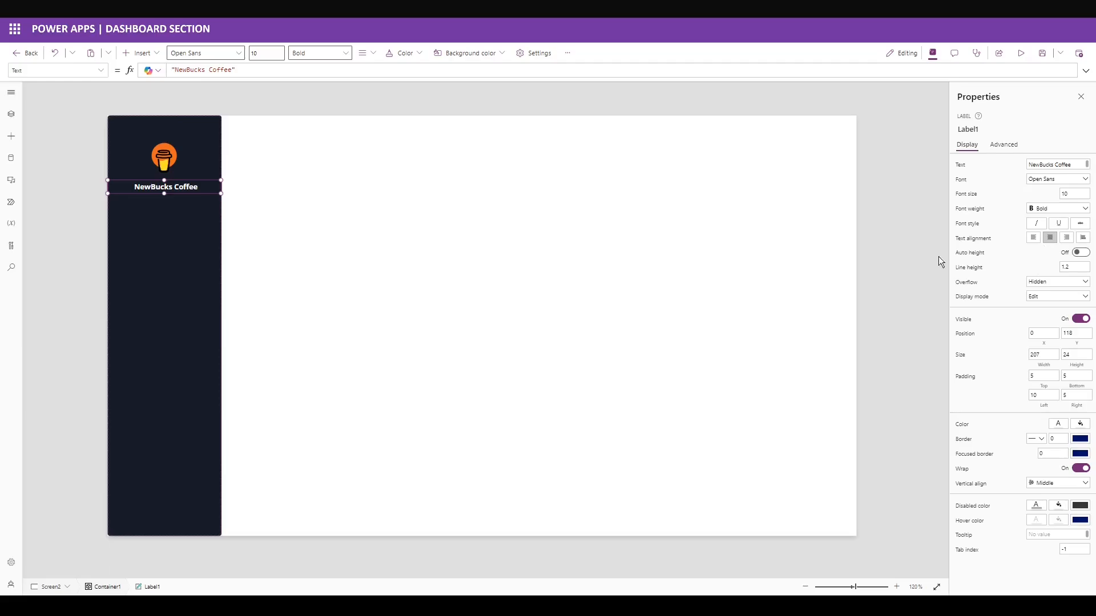
{"action": "left_click", "coordinate": [188, 238]}
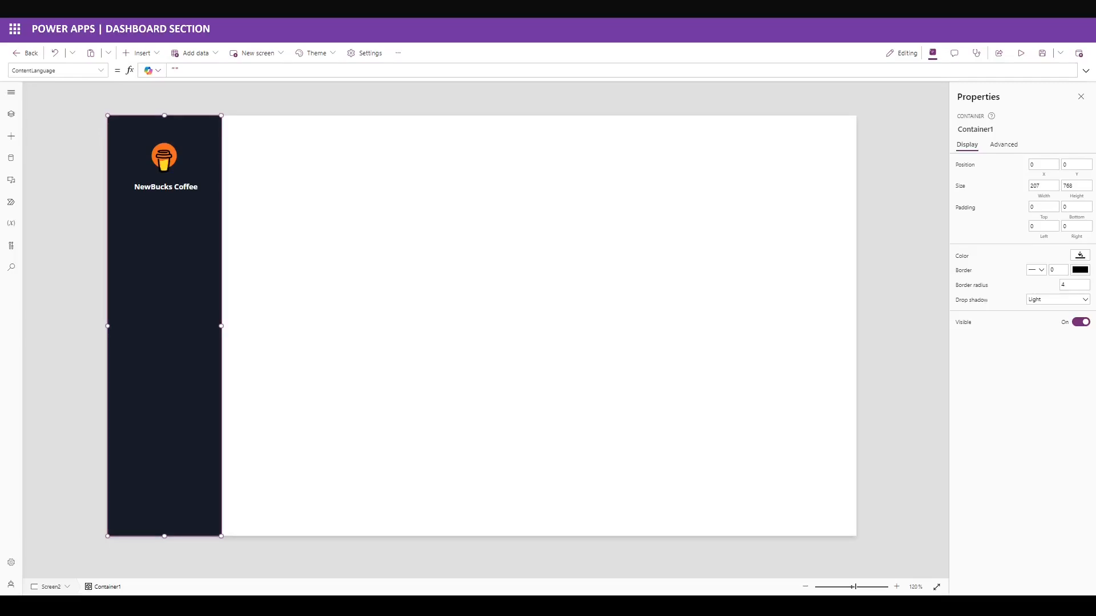
Insert a blank vertical gallery into the sidebar at Y 172 with height 445.
{"action": "left_click", "coordinate": [140, 53]}
{"action": "type", "text": "gallery"}
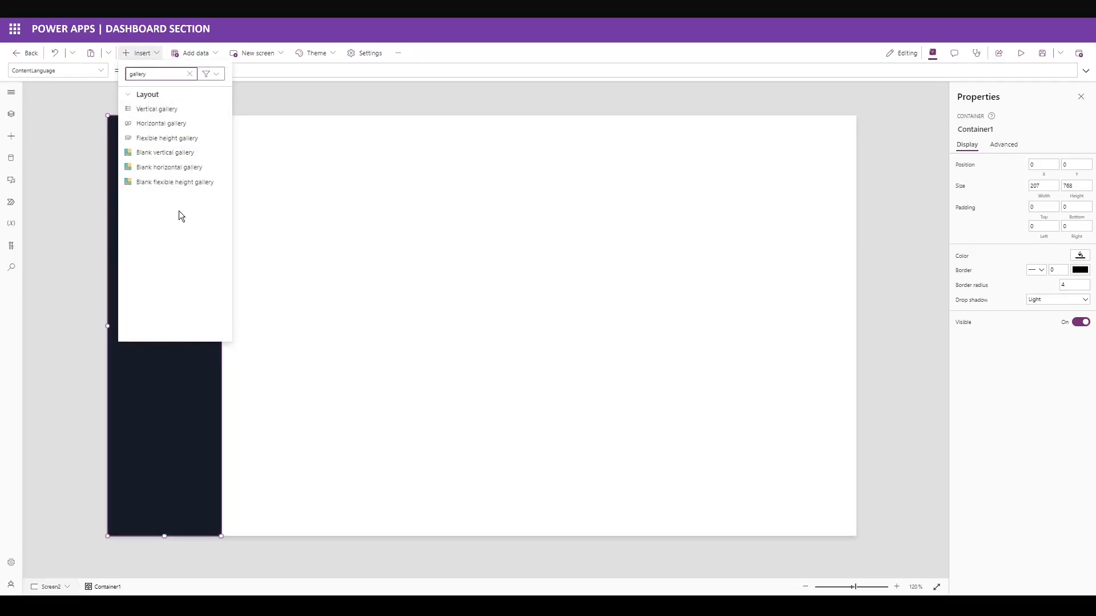
{"action": "left_click", "coordinate": [165, 153]}
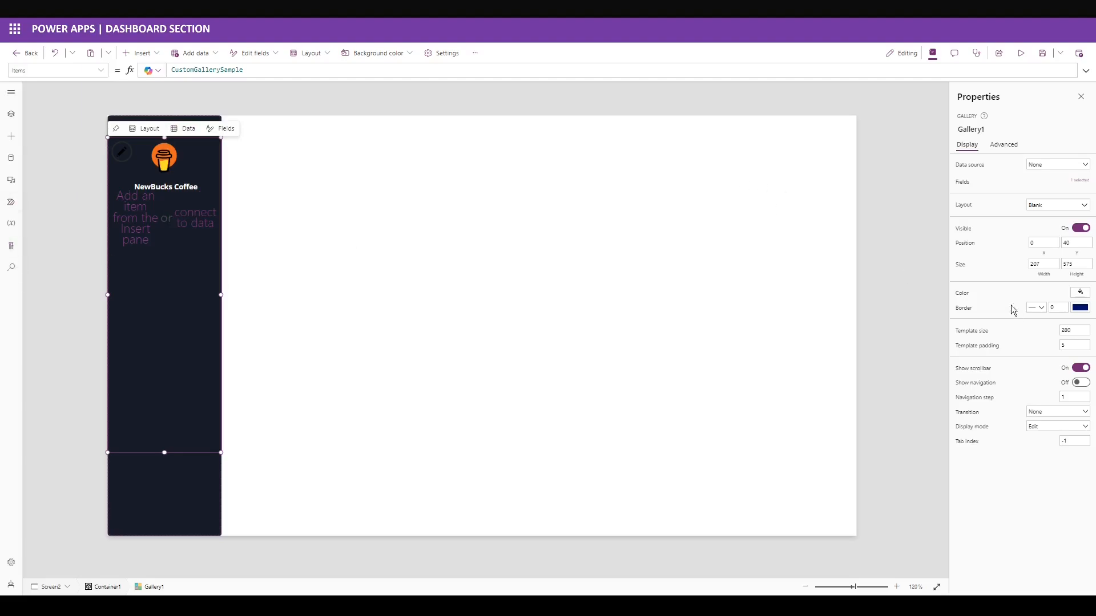
{"action": "left_click", "coordinate": [1068, 244]}
{"action": "key", "text": "Tab"}
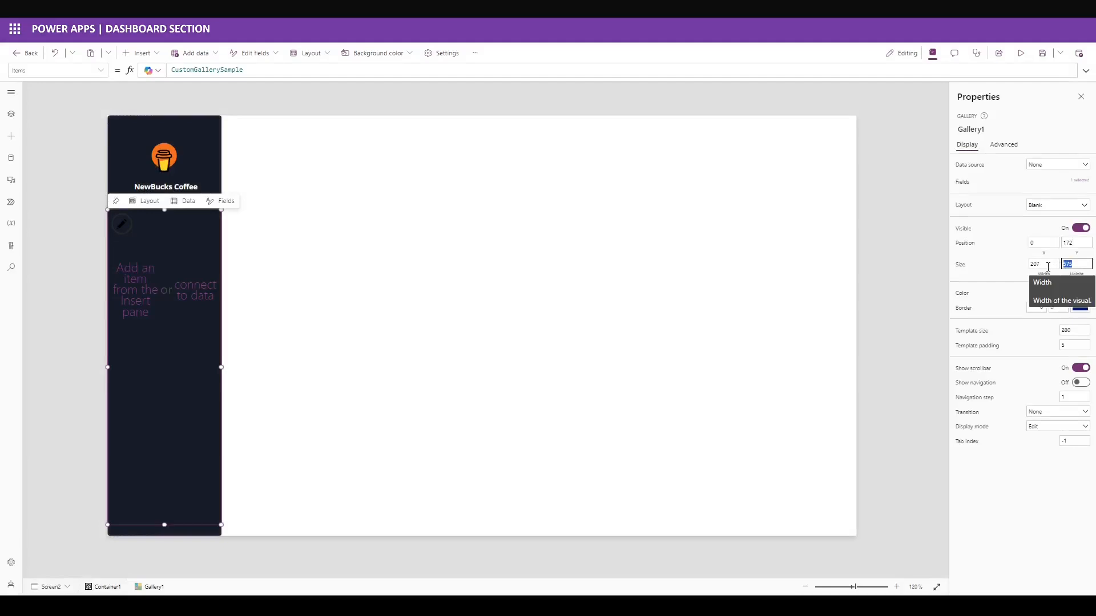
{"action": "type", "text": "445"}
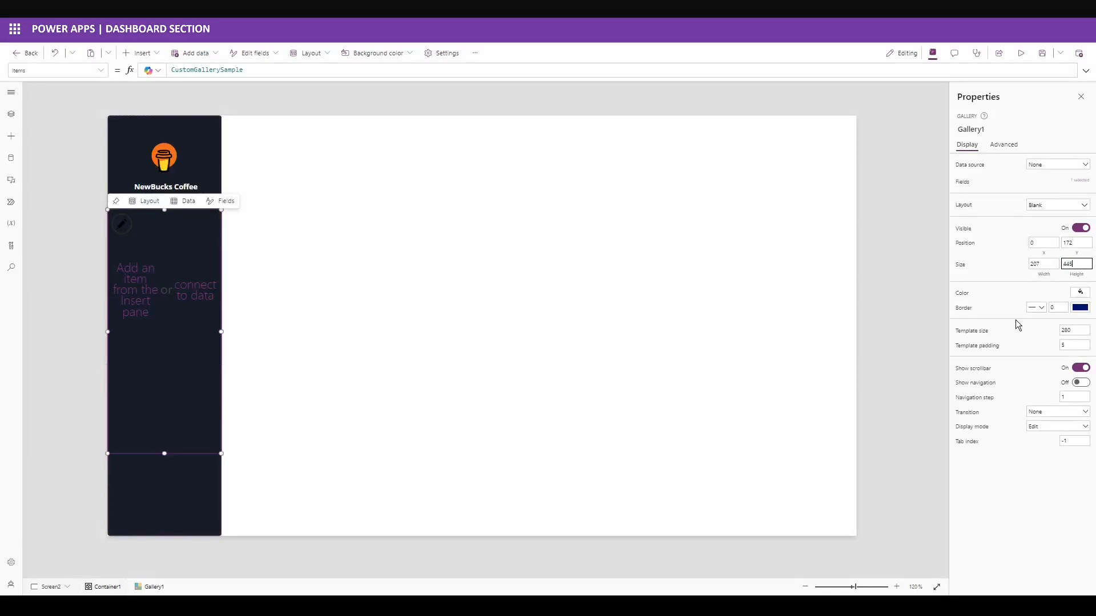
Set the gallery's template size to 39 and template padding to 0.
{"action": "left_click", "coordinate": [1080, 292]}
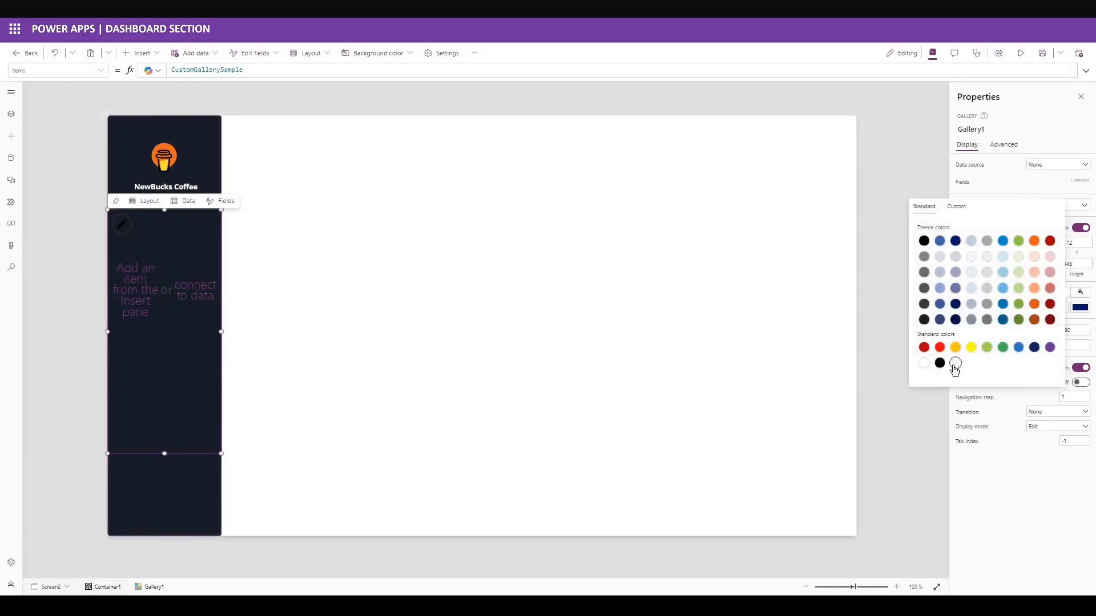
{"action": "left_click", "coordinate": [1010, 483]}
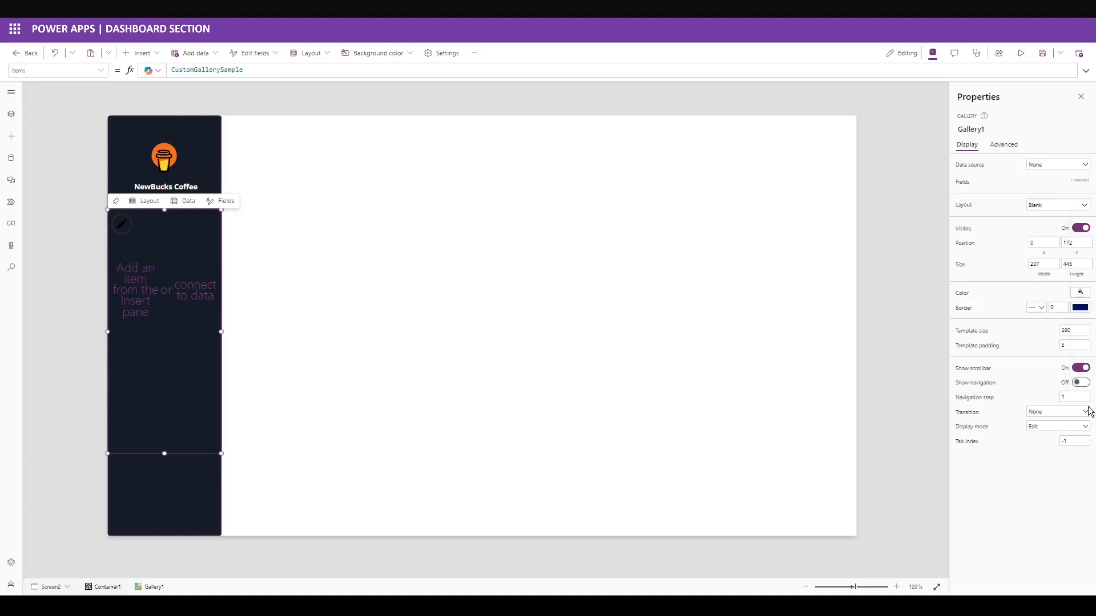
{"action": "left_click_drag", "start_coordinate": [1073, 330], "coordinate": [966, 338]}
{"action": "type", "text": "39"}
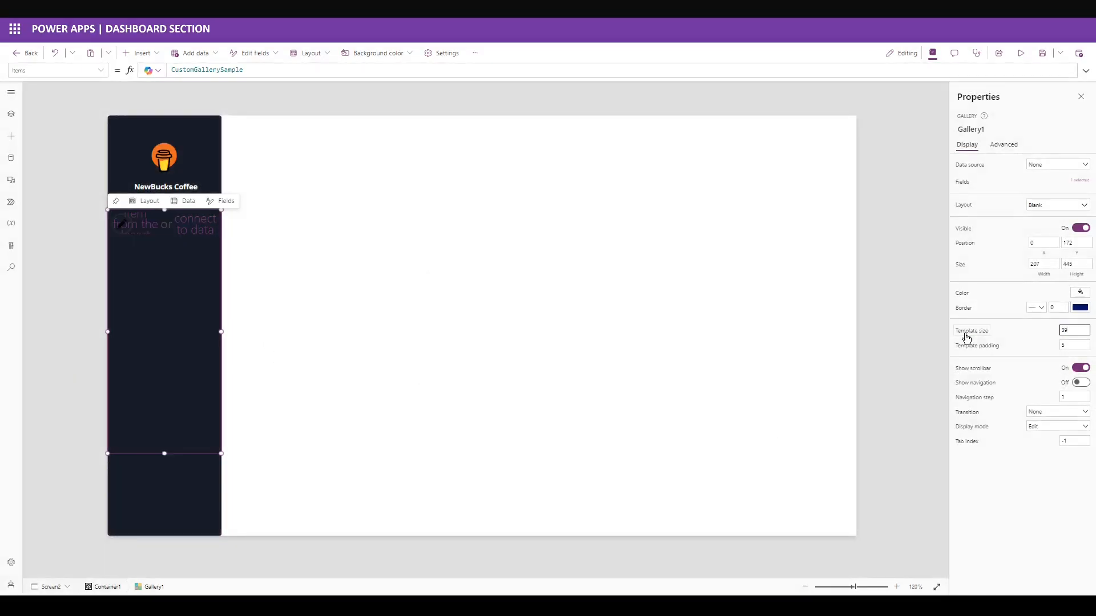
{"action": "key", "text": "Tab"}
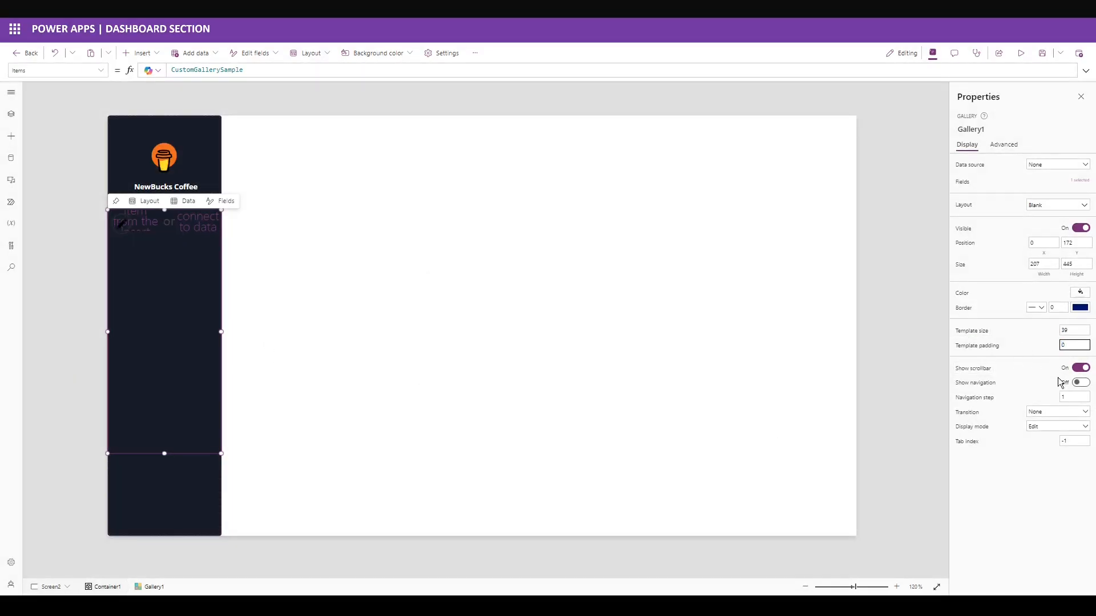
{"action": "left_click", "coordinate": [1021, 383]}
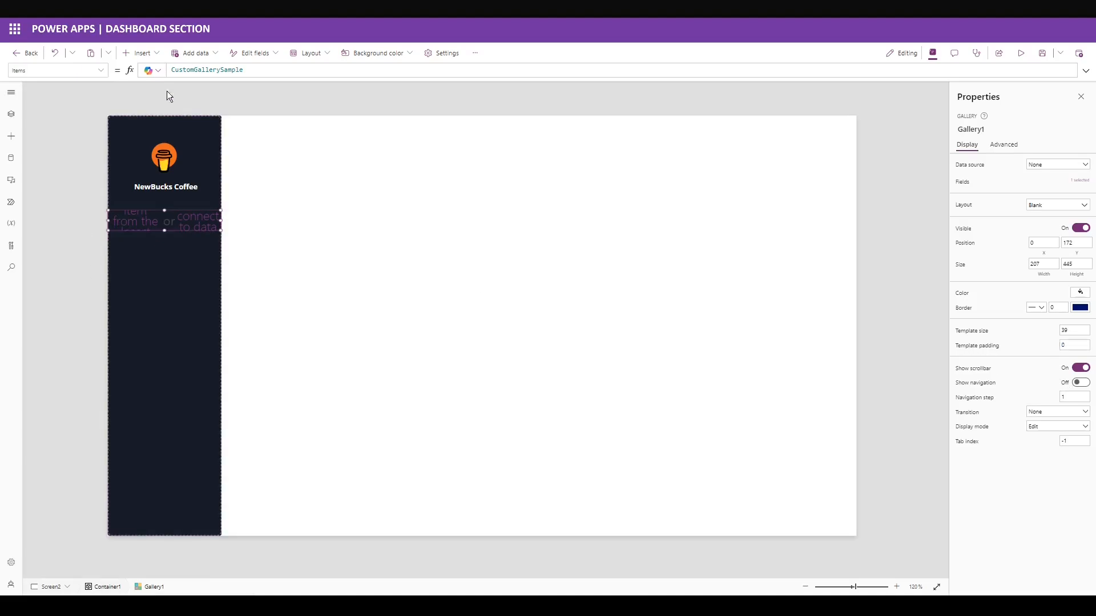
Insert a container into the gallery template.
{"action": "left_click", "coordinate": [140, 53]}
{"action": "type", "text": "container"}
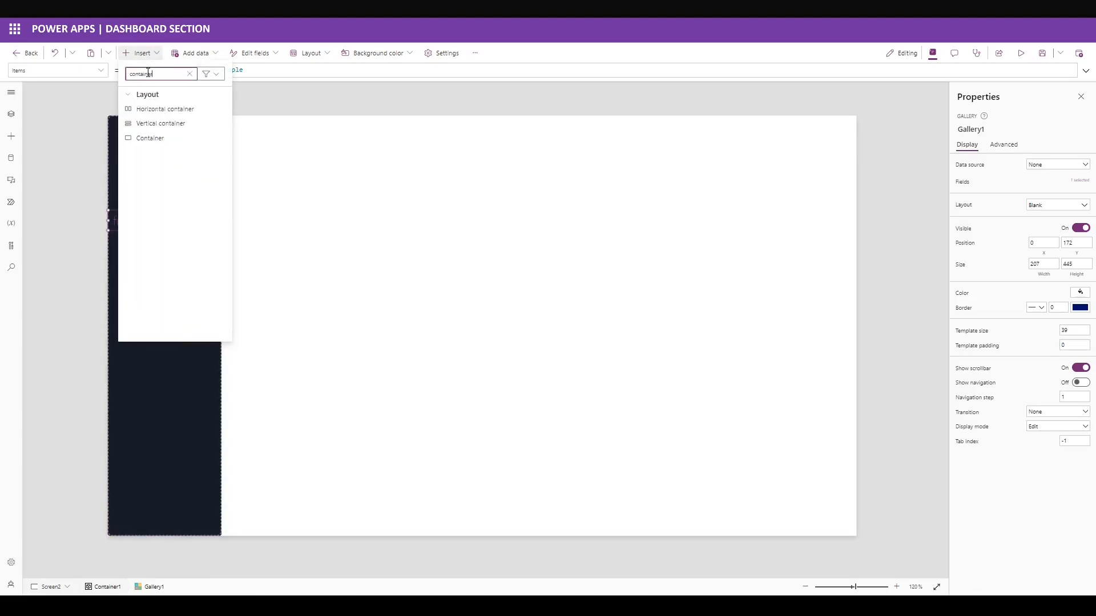
{"action": "left_click", "coordinate": [149, 137]}
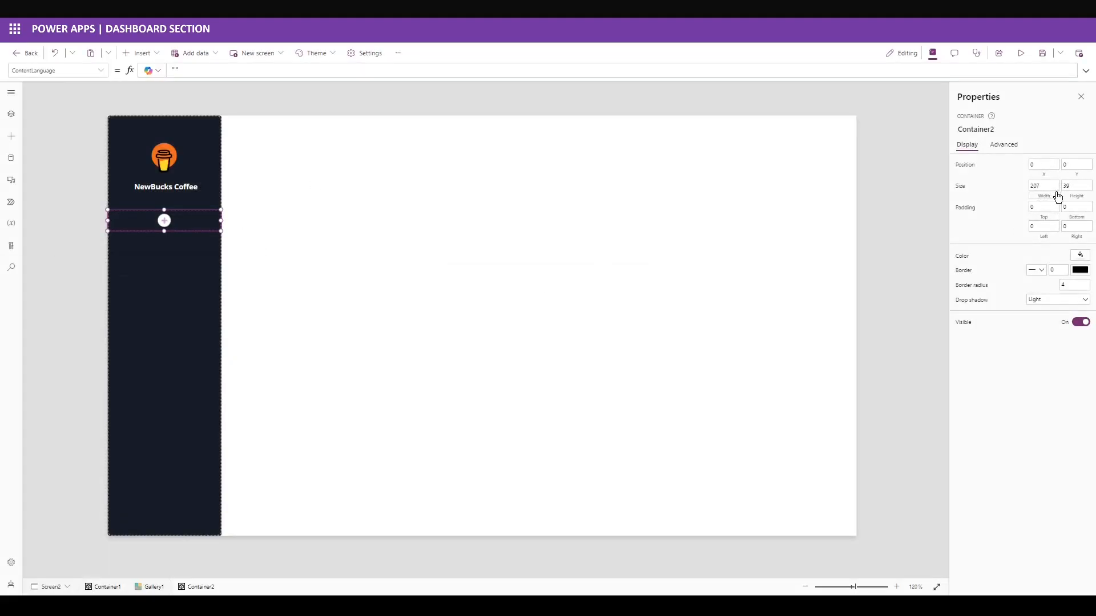
Give Container2 a border radius of 0 and no drop shadow.
{"action": "left_click", "coordinate": [1081, 285]}
{"action": "key", "text": "BackSpace"}
{"action": "left_click", "coordinate": [1042, 300]}
{"action": "left_click", "coordinate": [1044, 311]}
{"action": "left_click", "coordinate": [1037, 271]}
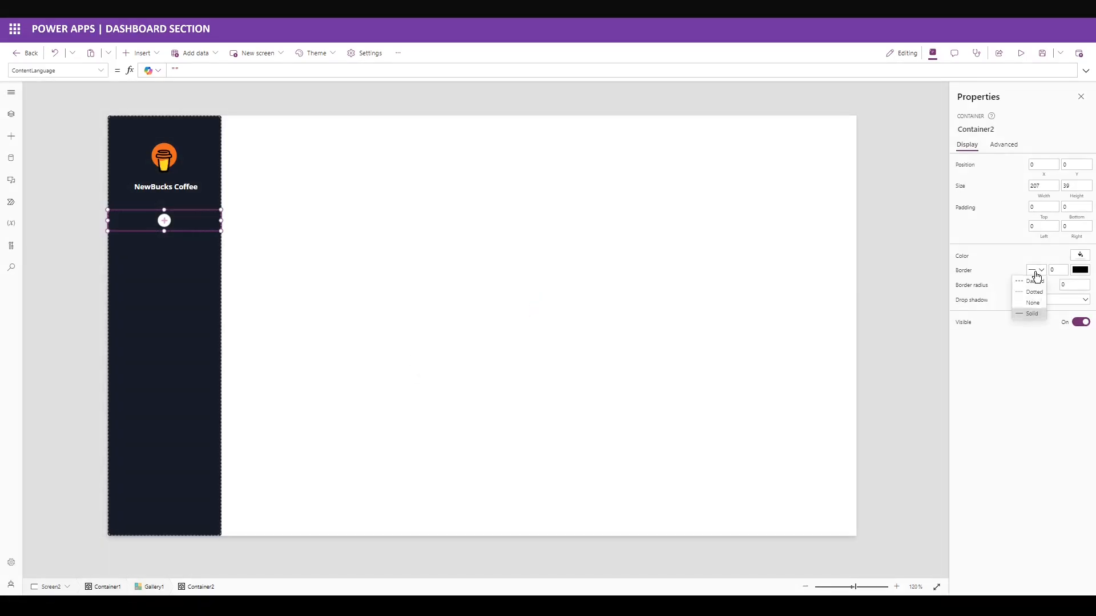
Select Gallery1 and expand its Items formula for replacement.
{"action": "left_click", "coordinate": [201, 218]}
{"action": "left_click_drag", "start_coordinate": [314, 92], "coordinate": [315, 437]}
{"action": "key", "text": "ctrl+a"}
Paste the MenuName/IconLinks Table into Gallery1's Items, review it, and collapse the formula bar.
{"action": "key", "text": "ctrl+v"}
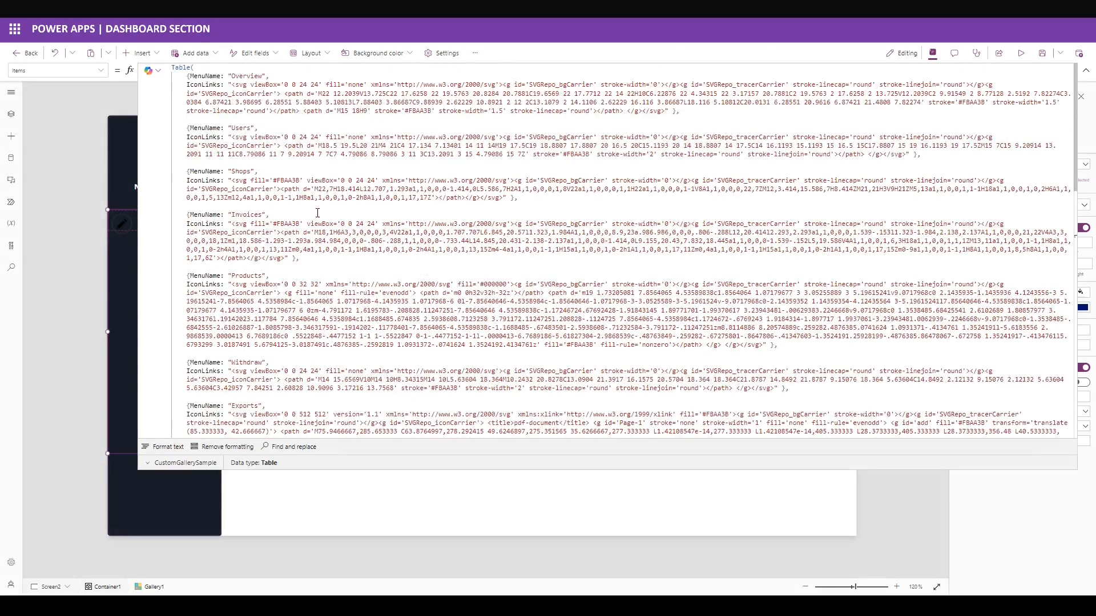
{"action": "left_click", "coordinate": [190, 76]}
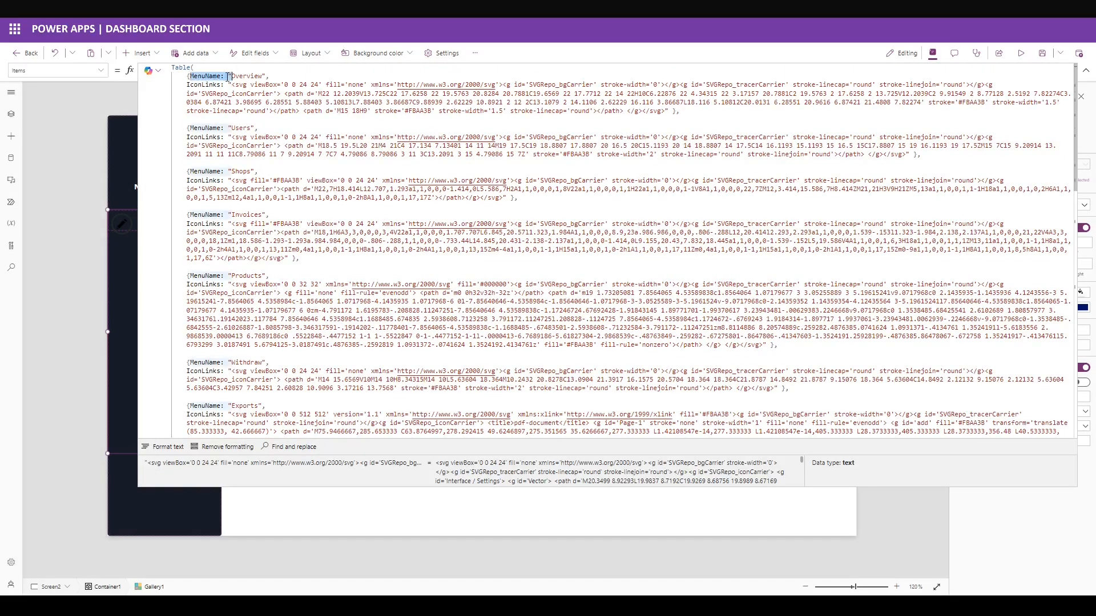
{"action": "left_click", "coordinate": [596, 127]}
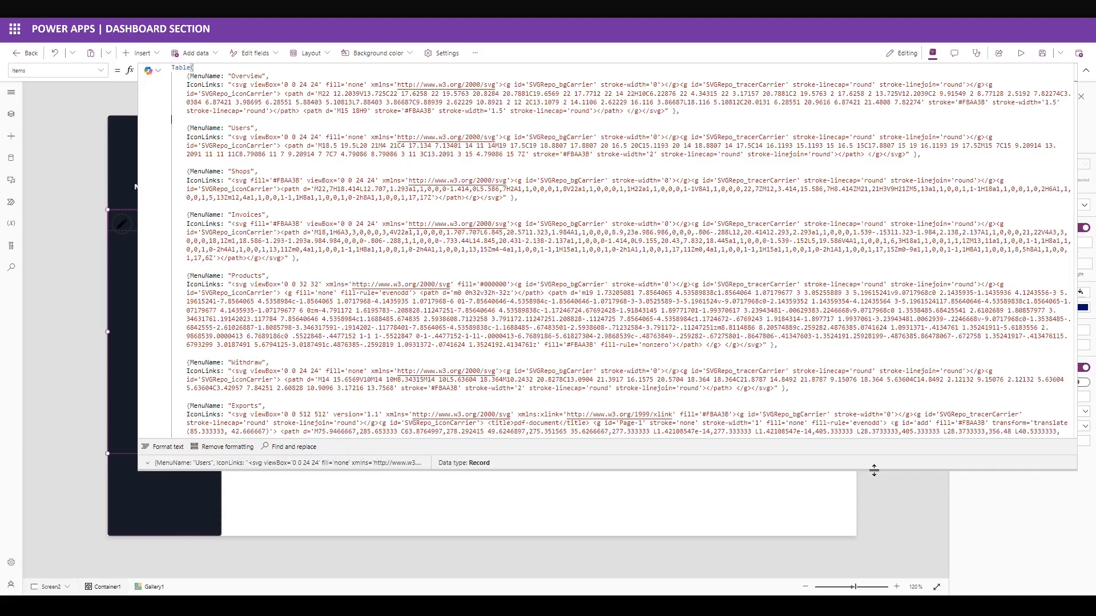
{"action": "left_click_drag", "start_coordinate": [873, 470], "coordinate": [763, 72]}
{"action": "left_click", "coordinate": [182, 222]}
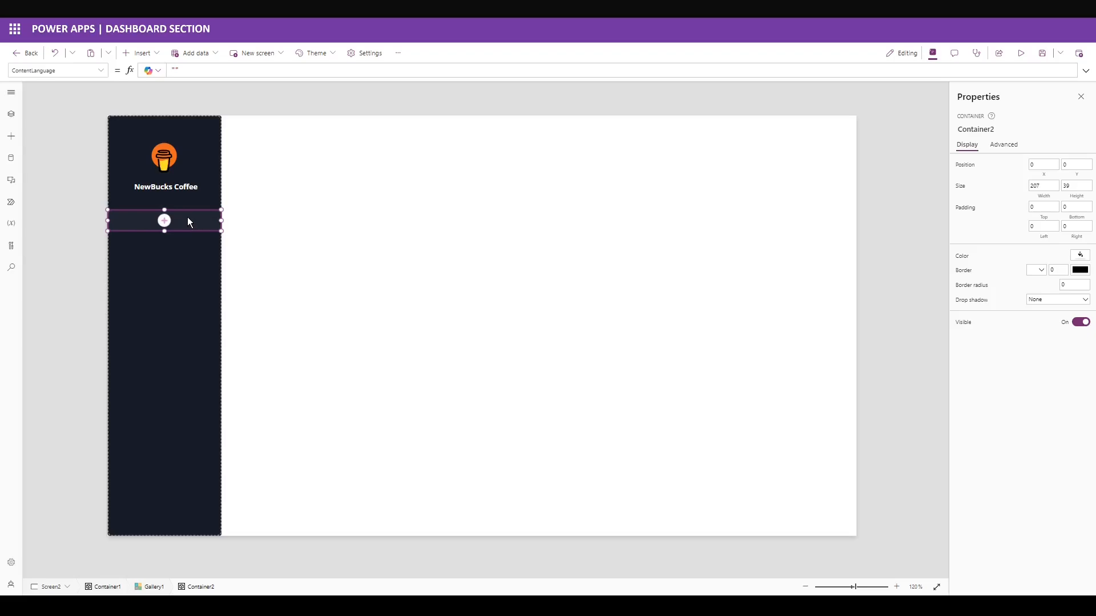
Add a button to the gallery container stretched to the full 207 width.
{"action": "left_click", "coordinate": [139, 53]}
{"action": "type", "text": "button"}
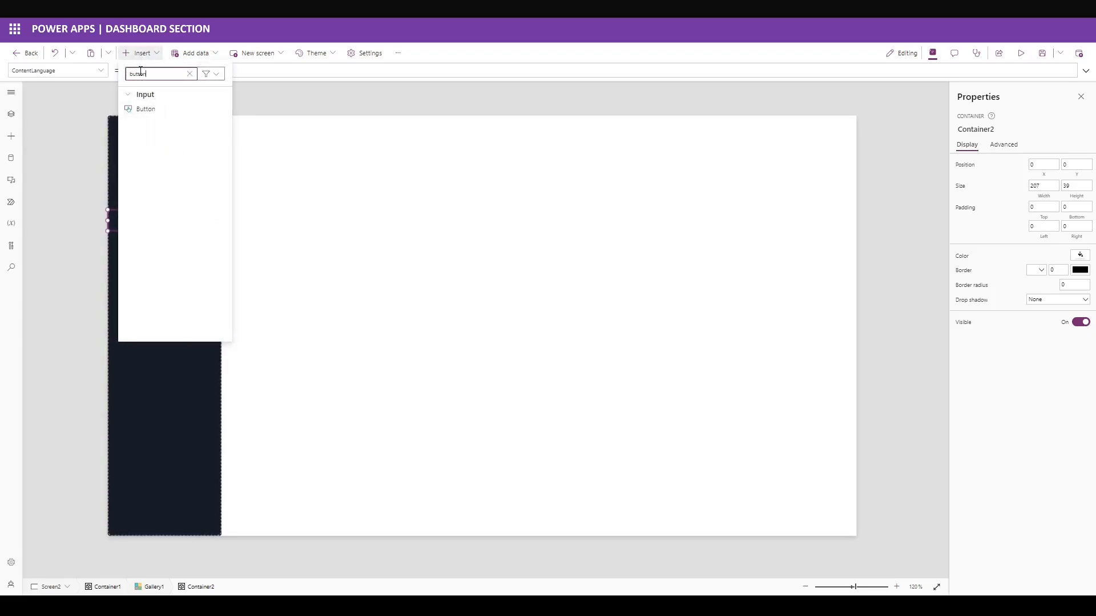
{"action": "left_click", "coordinate": [146, 108]}
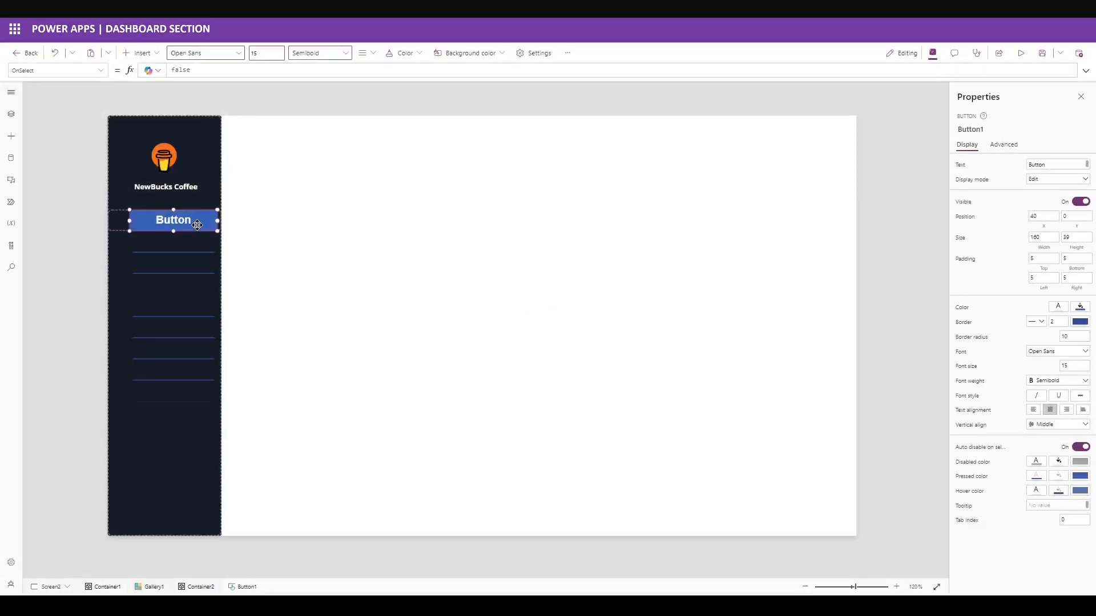
{"action": "left_click_drag", "start_coordinate": [186, 222], "coordinate": [223, 223]}
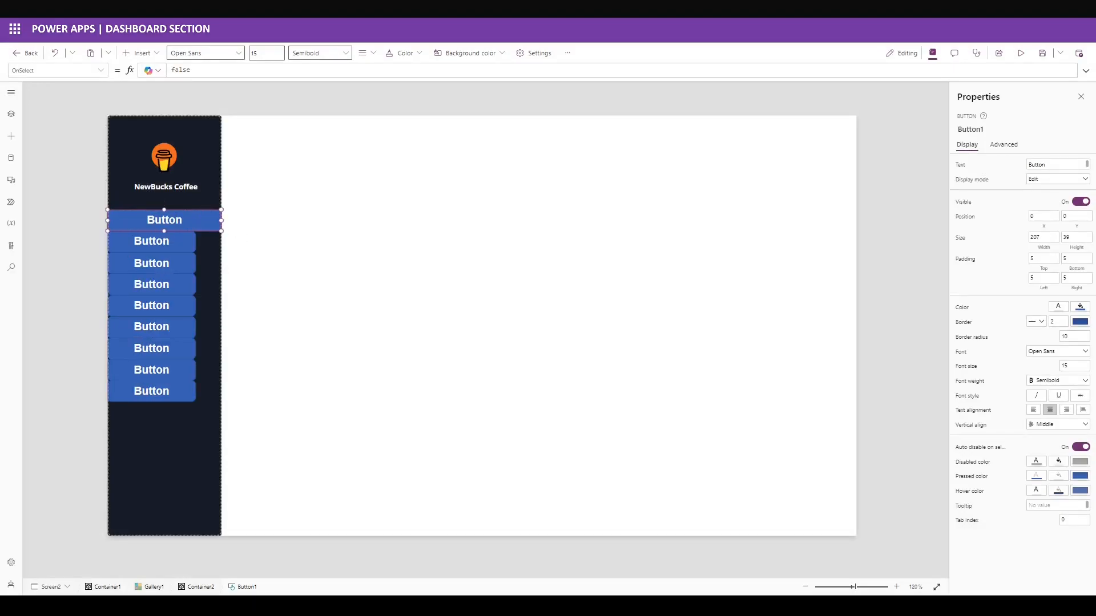
Set the button's Text to ThisItem.MenuName and give it 55 left padding.
{"action": "left_click", "coordinate": [1038, 165]}
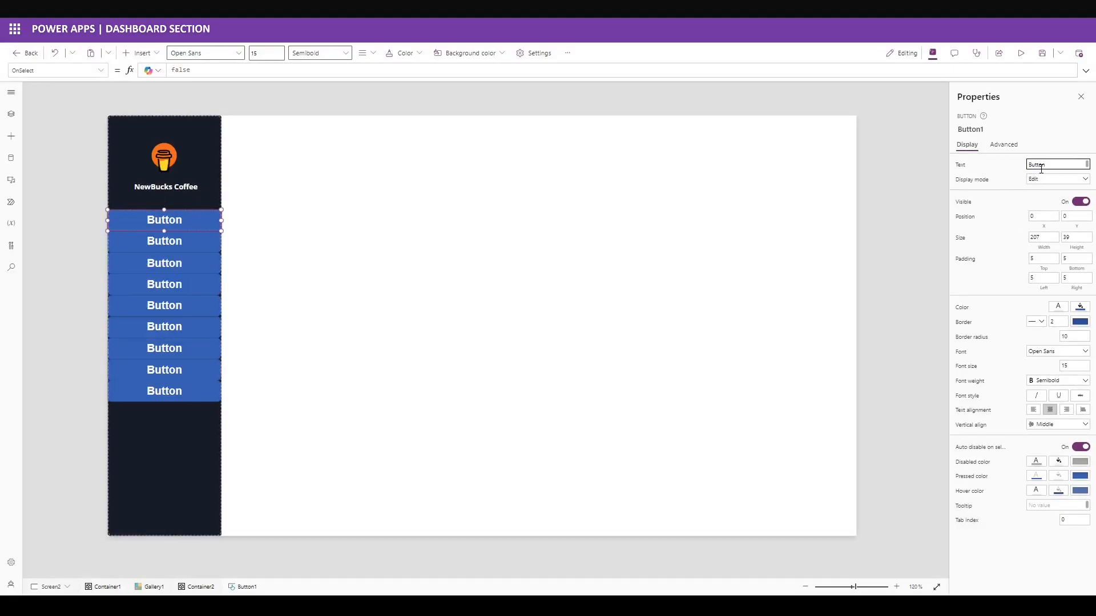
{"action": "left_click", "coordinate": [966, 165]}
{"action": "key", "text": "ctrl+a"}
{"action": "type", "text": "ThisItem."}
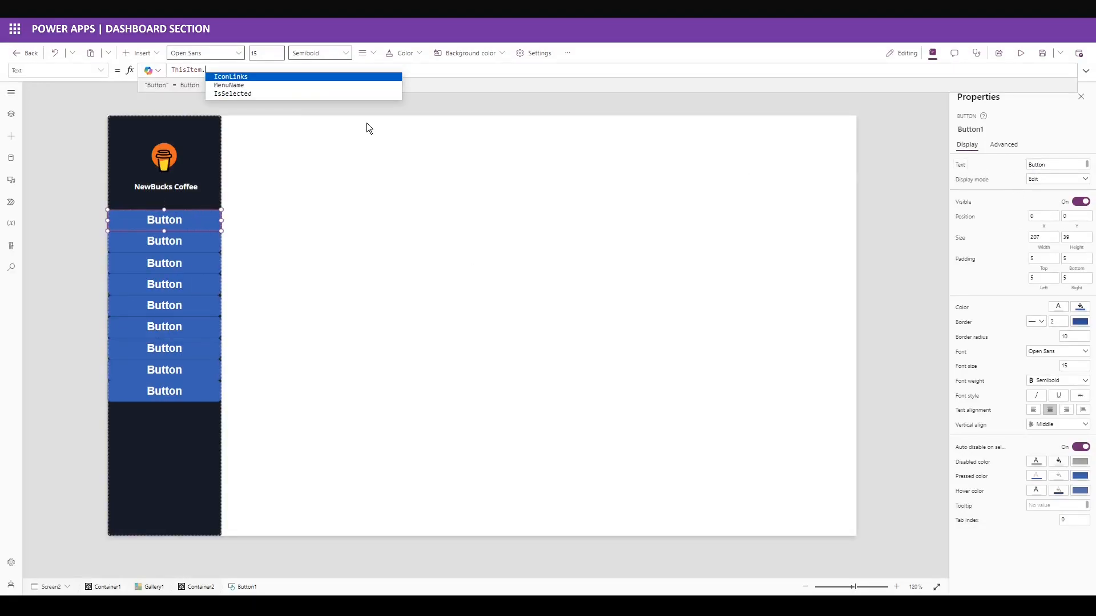
{"action": "type", "text": "MenuName"}
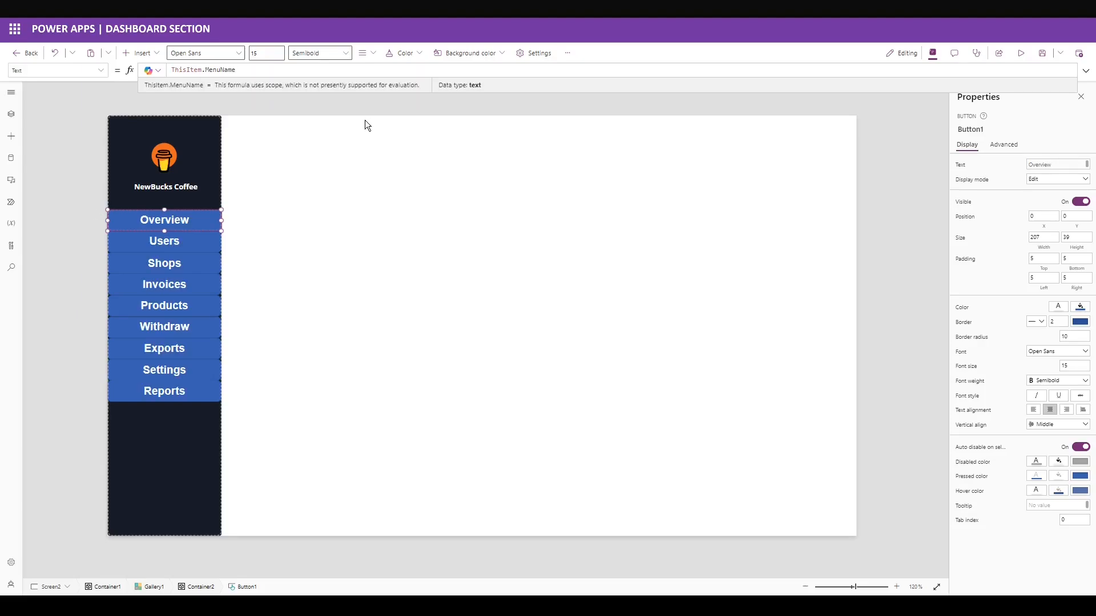
{"action": "left_click", "coordinate": [1028, 198]}
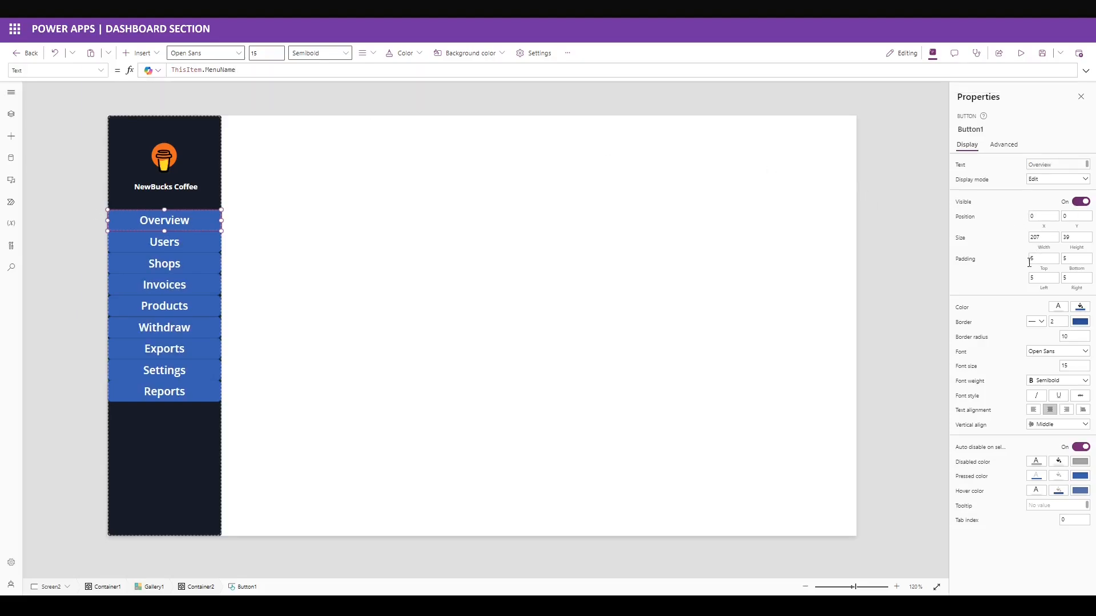
{"action": "left_click", "coordinate": [1043, 276]}
Give the menu buttons a transparent border, no border style and a corner radius of 0.
{"action": "type", "text": "65"}
{"action": "left_click", "coordinate": [1079, 323]}
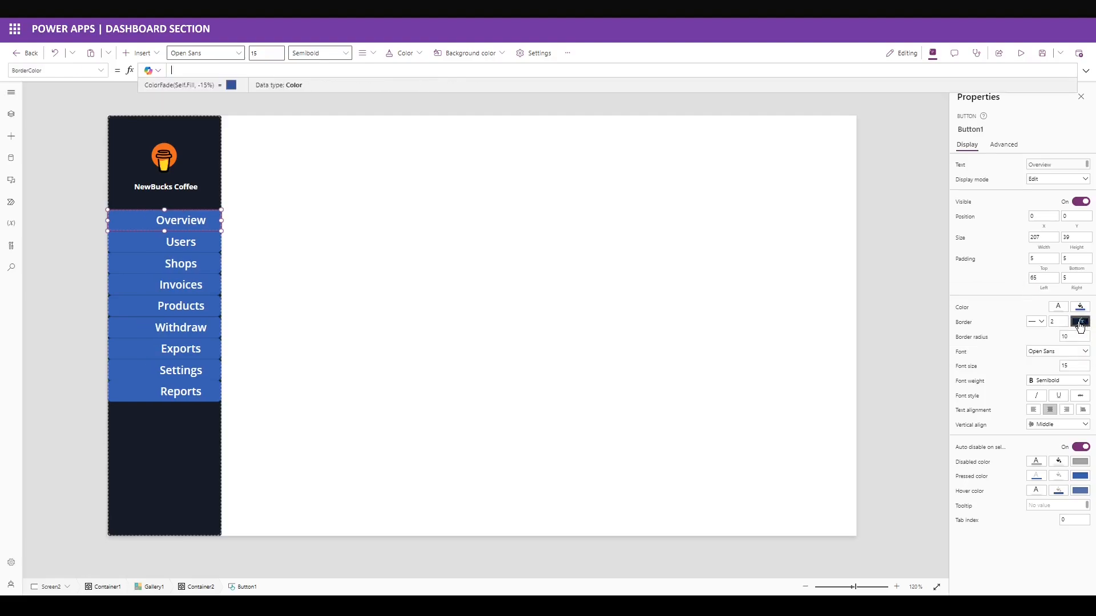
{"action": "left_click", "coordinate": [1081, 323]}
{"action": "left_click", "coordinate": [955, 392]}
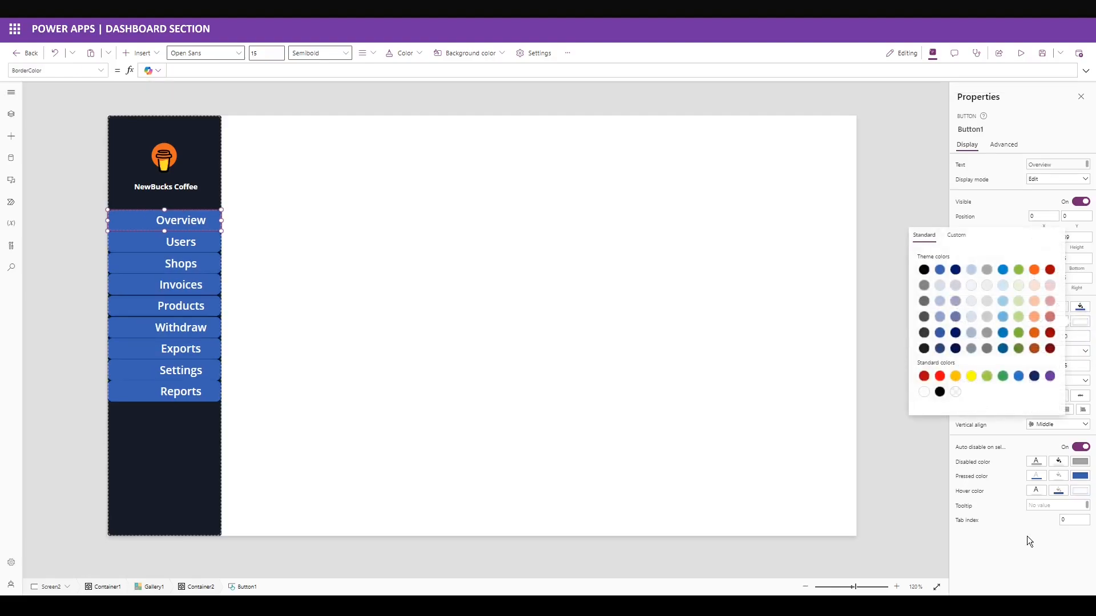
{"action": "left_click", "coordinate": [1026, 536]}
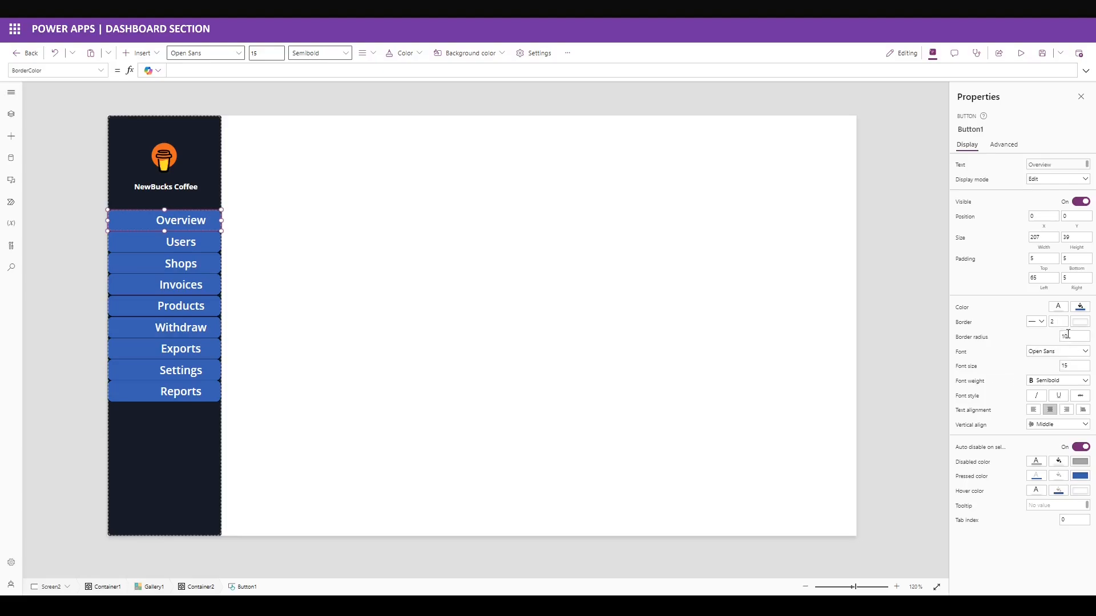
{"action": "left_click", "coordinate": [1056, 323]}
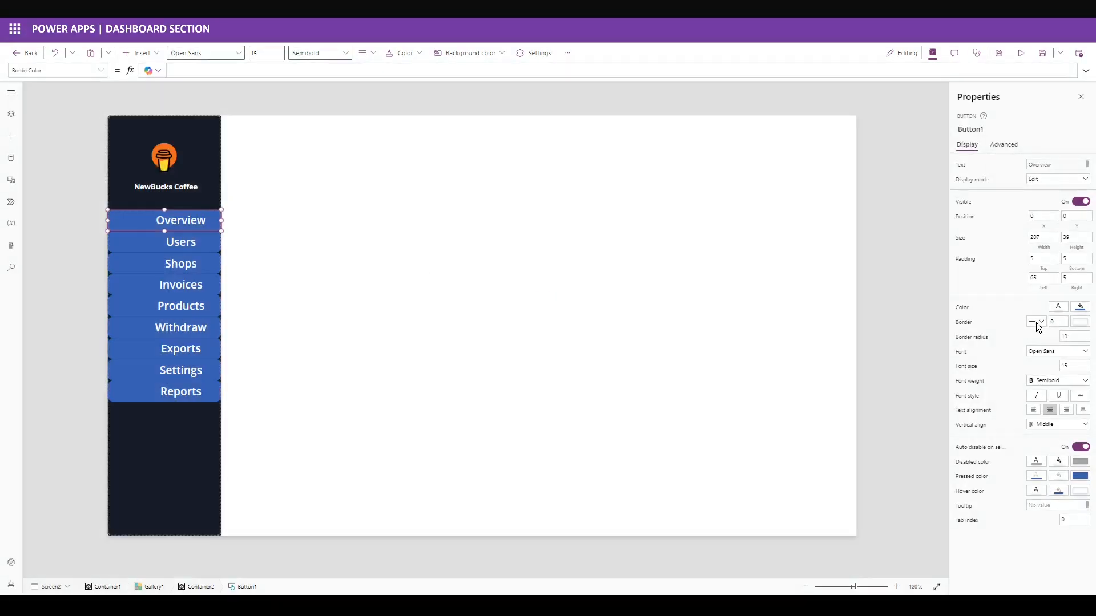
{"action": "left_click", "coordinate": [1036, 323]}
{"action": "left_click", "coordinate": [1028, 364]}
{"action": "double_click", "coordinate": [1065, 337]}
{"action": "type", "text": "0"}
Set the button labels to Calibri, normal weight, left-aligned.
{"action": "left_click", "coordinate": [966, 357]}
{"action": "type", "text": "\"Calibri\""}
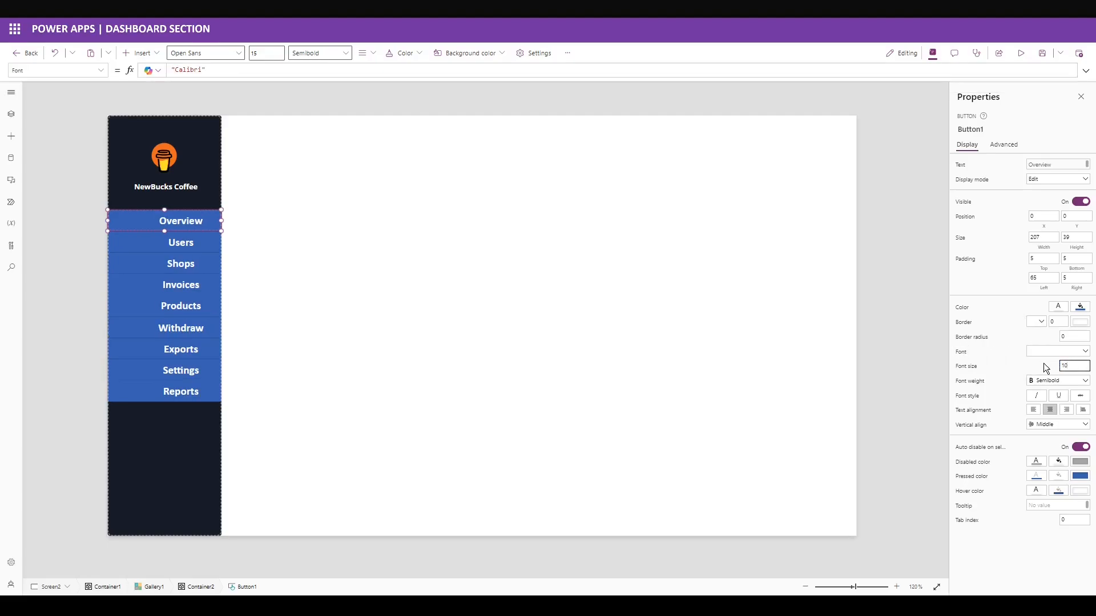
{"action": "type", "text": "10"}
{"action": "left_click", "coordinate": [1047, 381]}
{"action": "left_click", "coordinate": [1045, 414]}
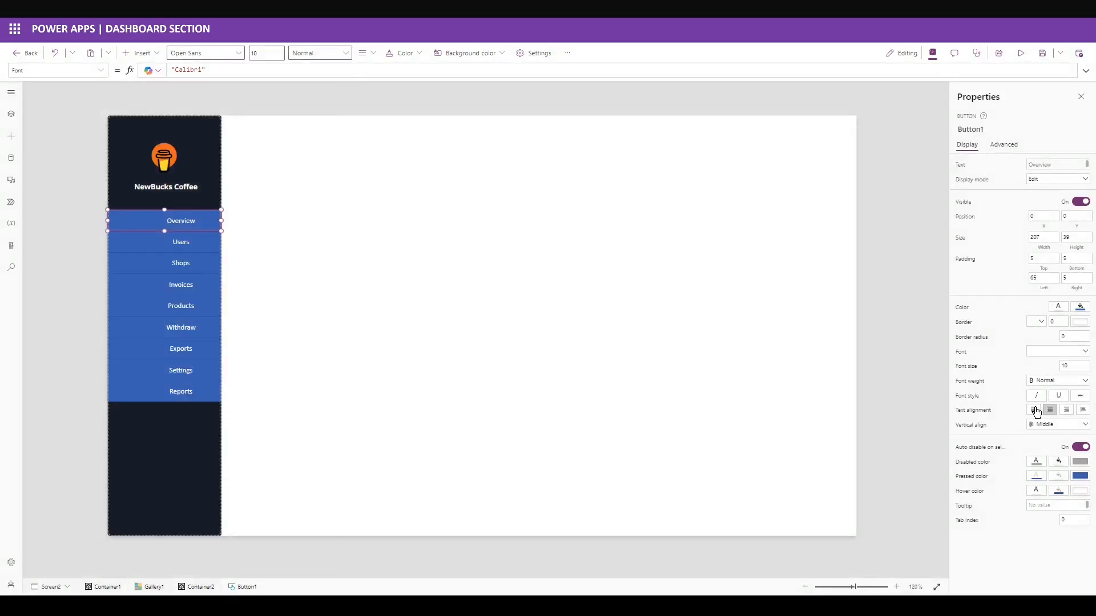
{"action": "left_click", "coordinate": [1034, 410]}
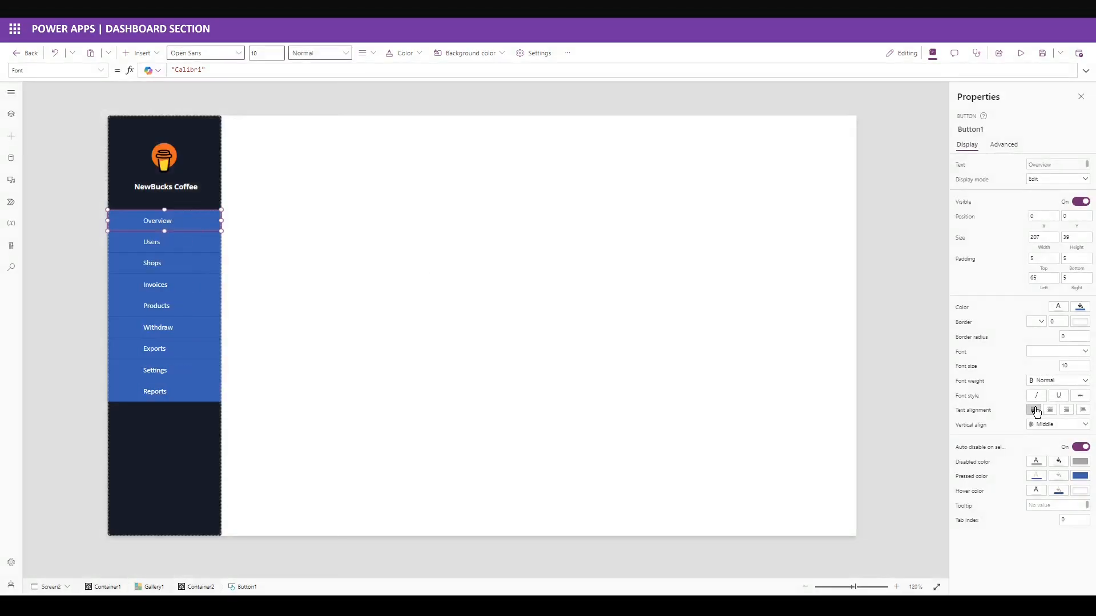
Make the buttons' pressed and hover border and fill colours follow the button's own fill.
{"action": "left_click", "coordinate": [1080, 476]}
{"action": "left_click", "coordinate": [1079, 491]}
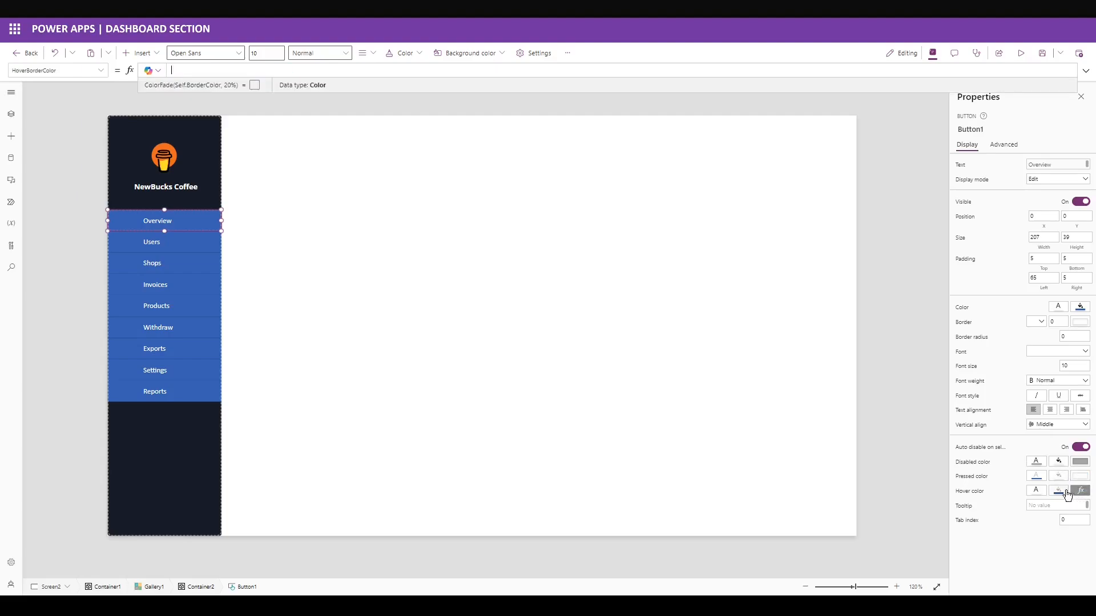
{"action": "left_click", "coordinate": [1079, 492]}
{"action": "left_click", "coordinate": [954, 561]}
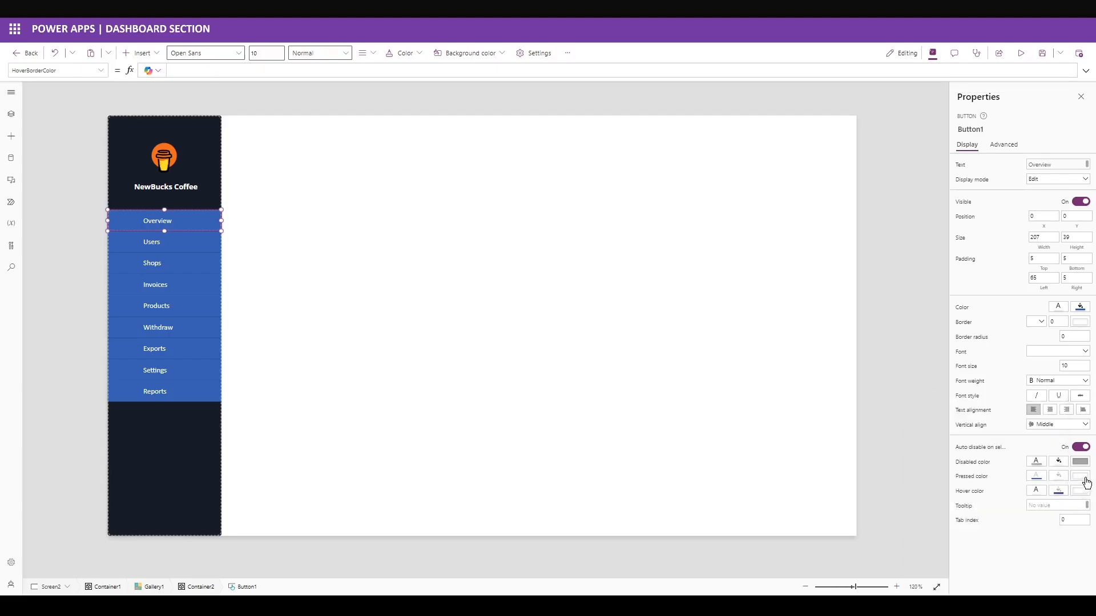
{"action": "left_click", "coordinate": [1080, 477]}
{"action": "left_click", "coordinate": [955, 547]}
{"action": "left_click", "coordinate": [1059, 477]}
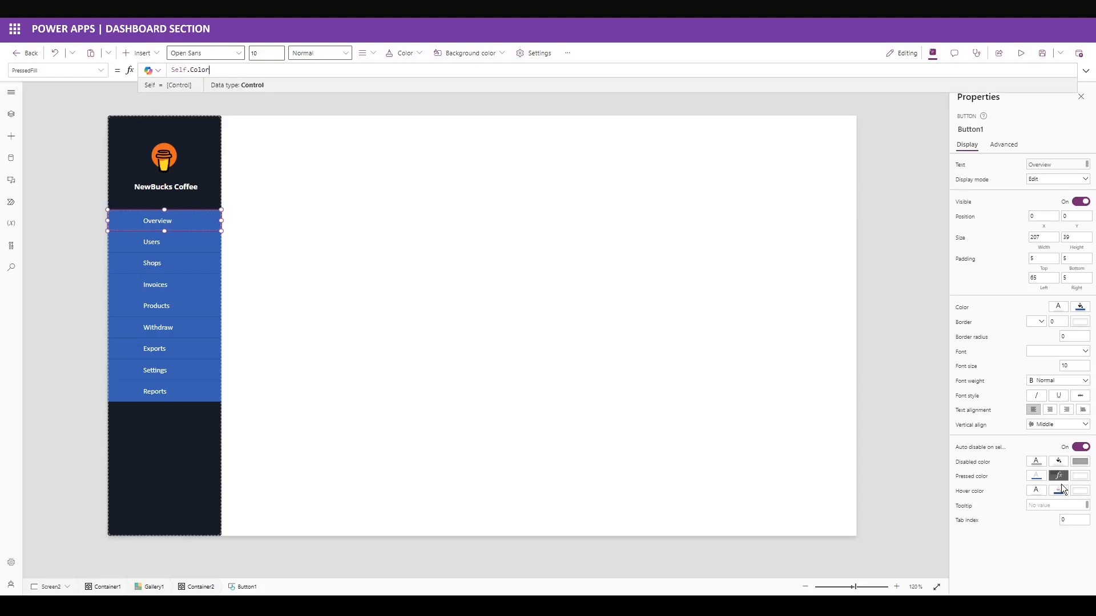
{"action": "left_click", "coordinate": [1059, 491]}
{"action": "left_click", "coordinate": [1060, 491]}
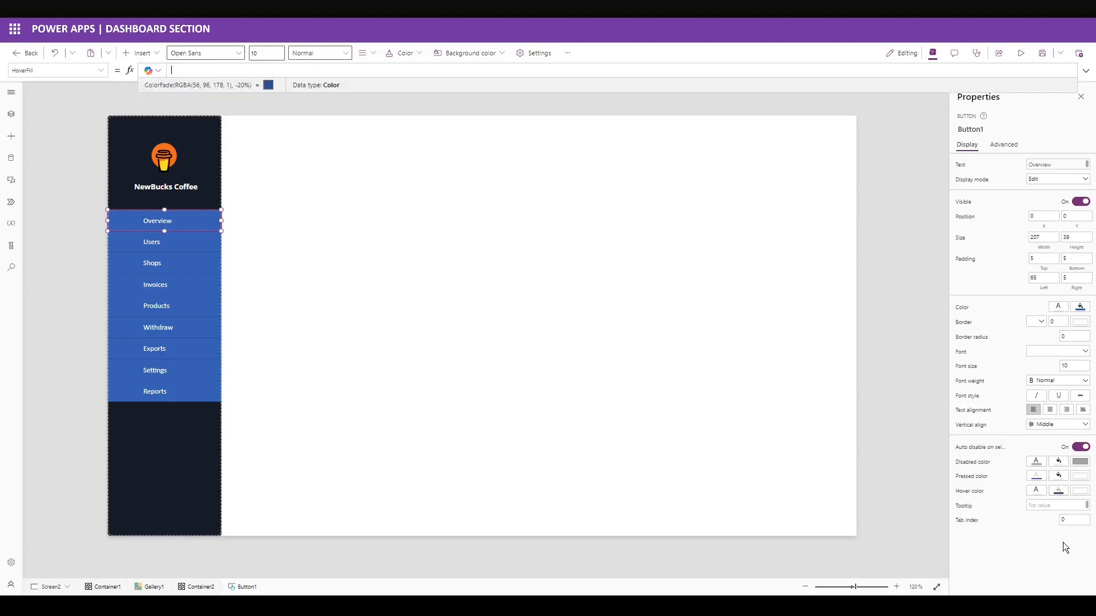
{"action": "left_click", "coordinate": [1059, 493]}
{"action": "left_click", "coordinate": [1065, 543]}
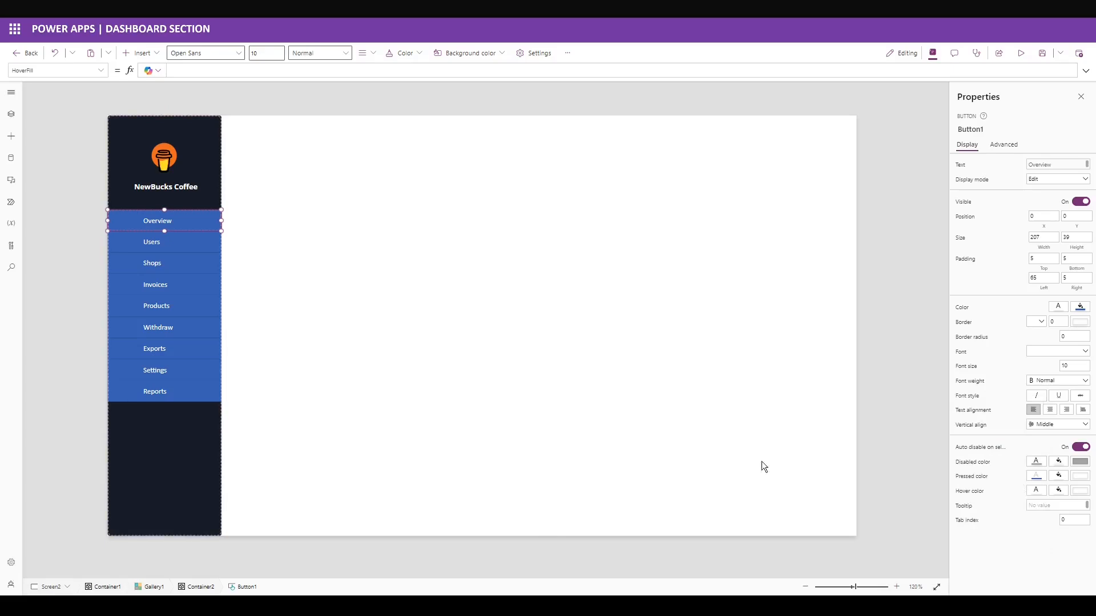
Set the pressed and hover text colours to Self.Fill.
{"action": "left_click", "coordinate": [1036, 475]}
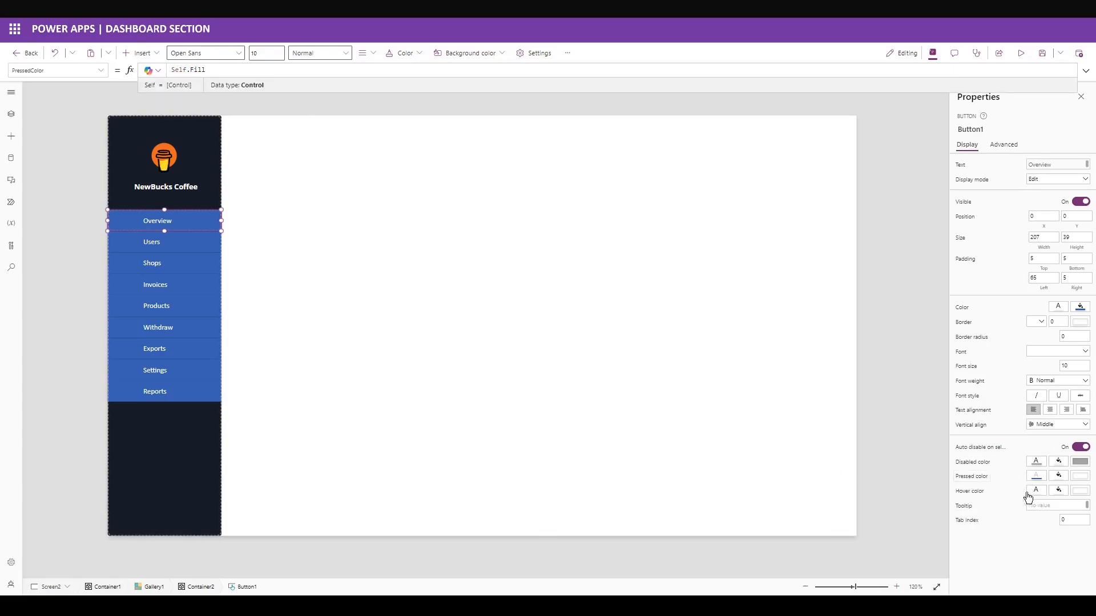
{"action": "left_click", "coordinate": [964, 492]}
{"action": "left_click", "coordinate": [296, 70]}
{"action": "key", "text": "ctrl+a"}
{"action": "type", "text": "Self.Fill"}
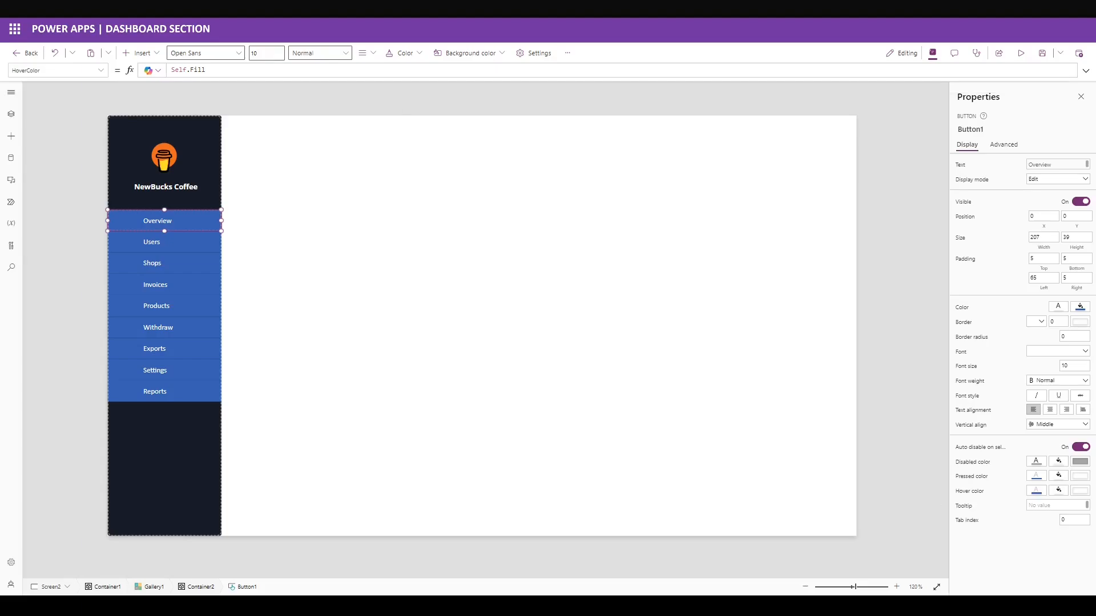
Set the button text colour to #D6DDE0 and make the button fill transparent.
{"action": "left_click", "coordinate": [1058, 308]}
{"action": "left_click", "coordinate": [934, 222]}
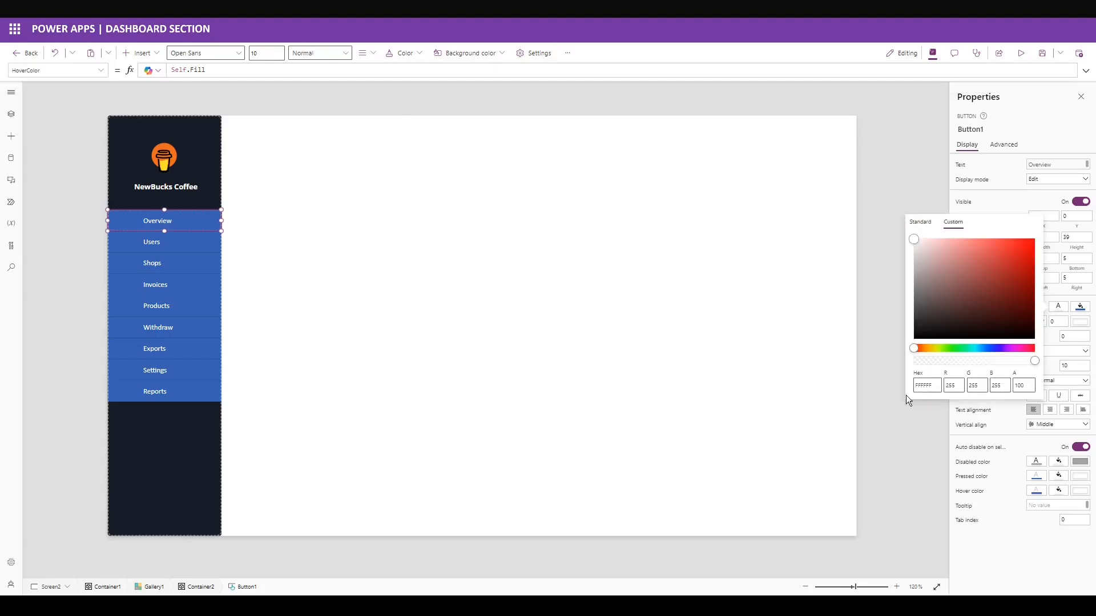
{"action": "left_click_drag", "start_coordinate": [914, 386], "coordinate": [954, 391]}
{"action": "type", "text": "D6DDE0"}
{"action": "left_click", "coordinate": [1016, 518]}
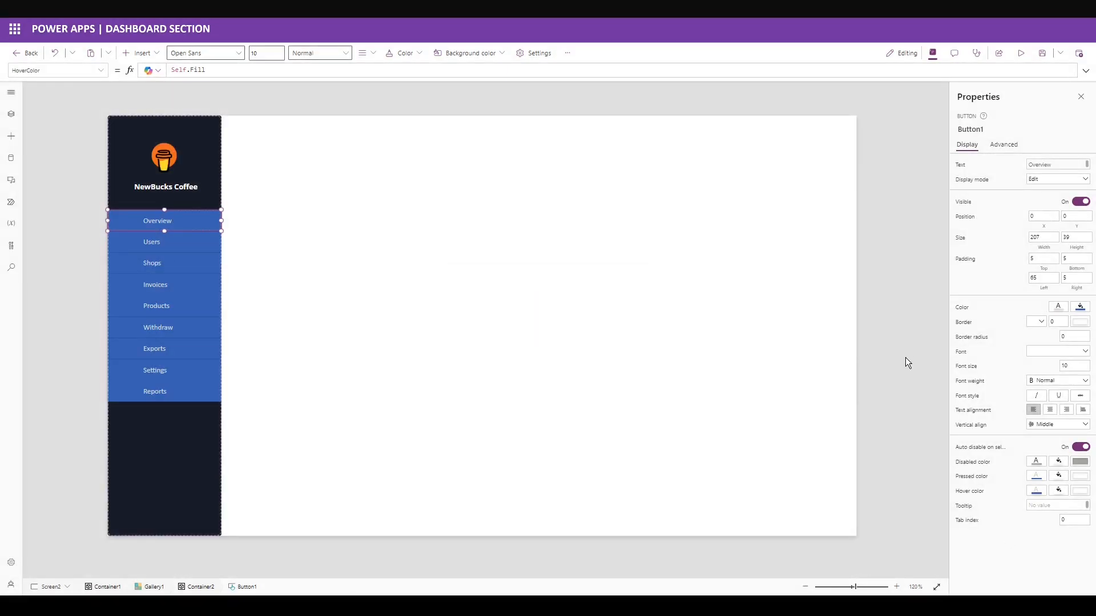
{"action": "left_click", "coordinate": [1080, 310]}
{"action": "left_click", "coordinate": [957, 380]}
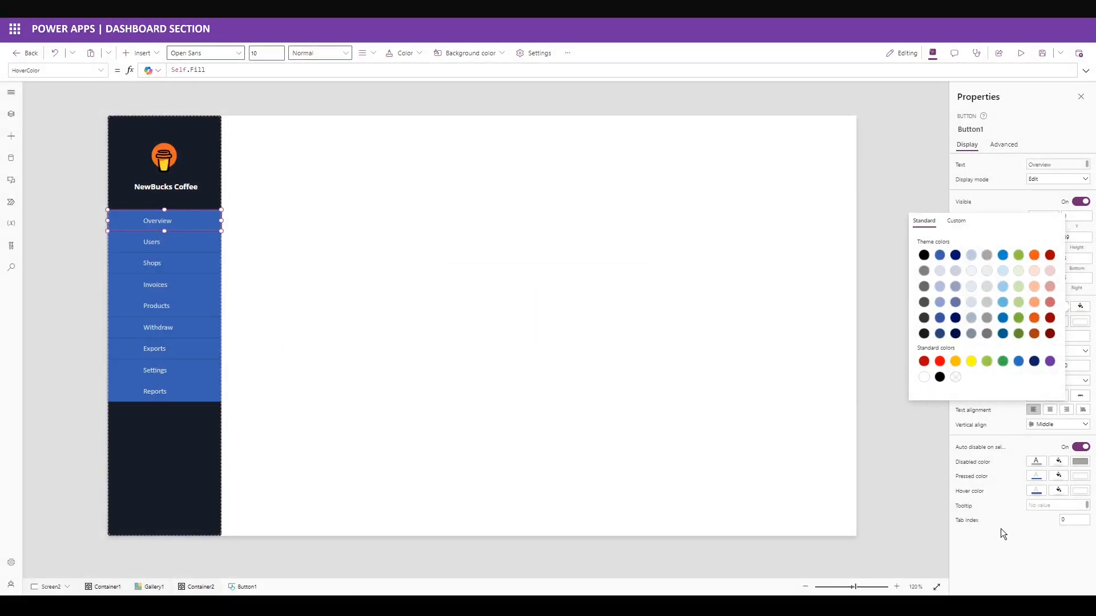
{"action": "left_click", "coordinate": [1002, 545]}
In the advanced properties, set FocusedBorderThickness to Self.BorderThickness.
{"action": "left_click", "coordinate": [1004, 145]}
{"action": "left_click", "coordinate": [995, 166]}
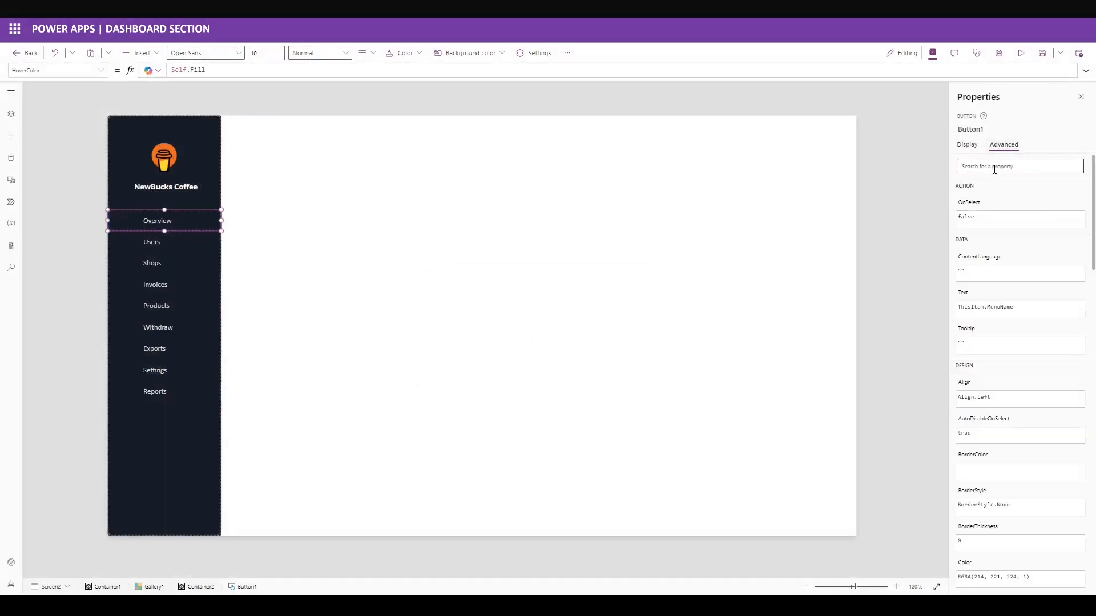
{"action": "type", "text": "border"}
{"action": "left_click", "coordinate": [976, 374]}
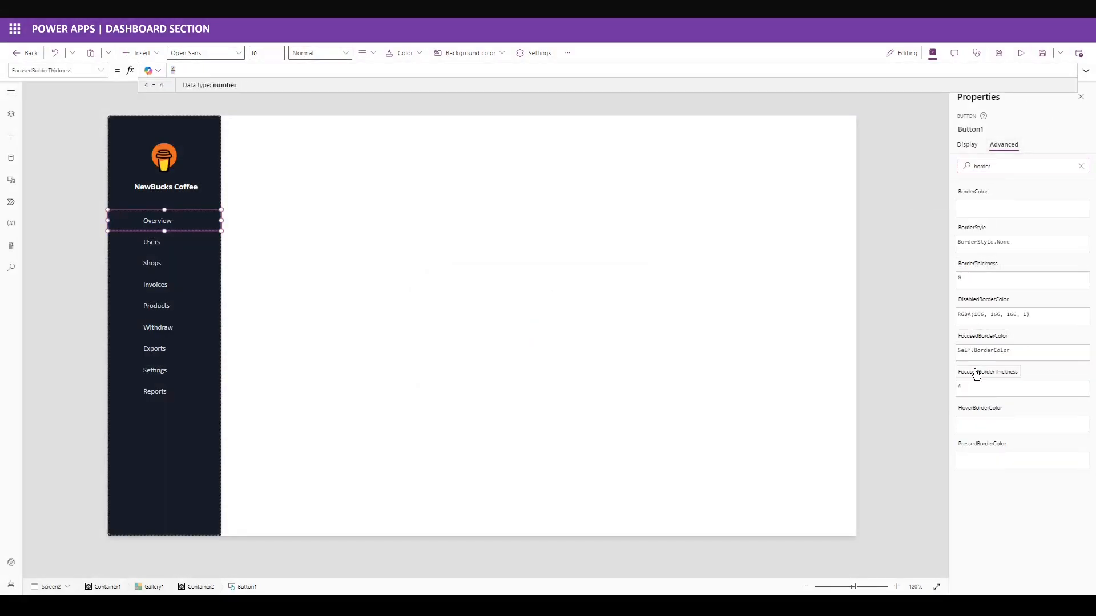
{"action": "type", "text": "Self.BorderThickness"}
{"action": "left_click", "coordinate": [1016, 491]}
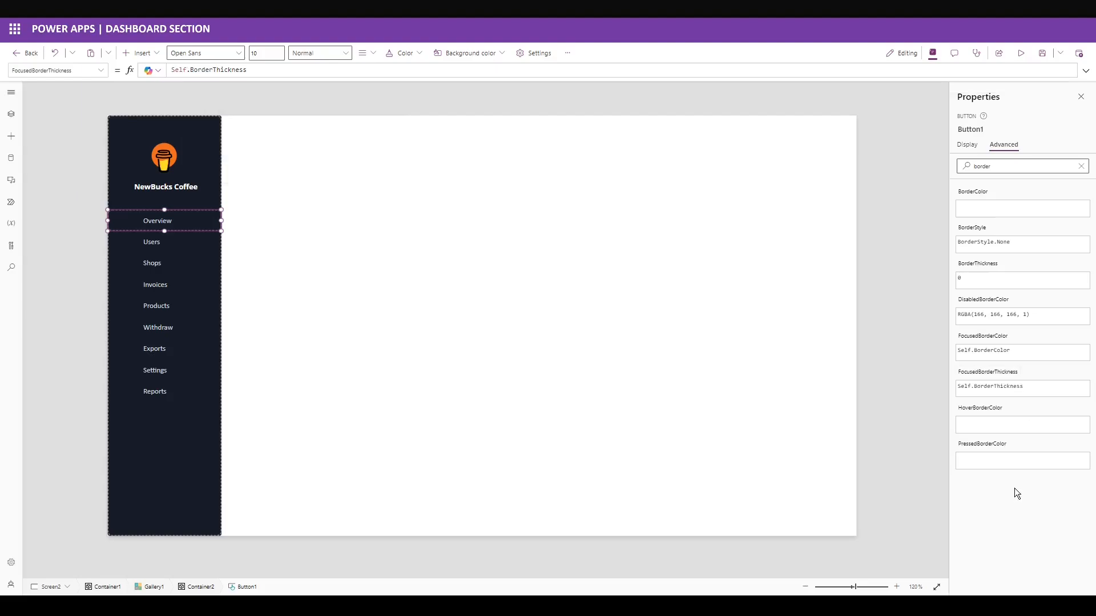
{"action": "left_click", "coordinate": [1080, 166]}
{"action": "left_click", "coordinate": [967, 145]}
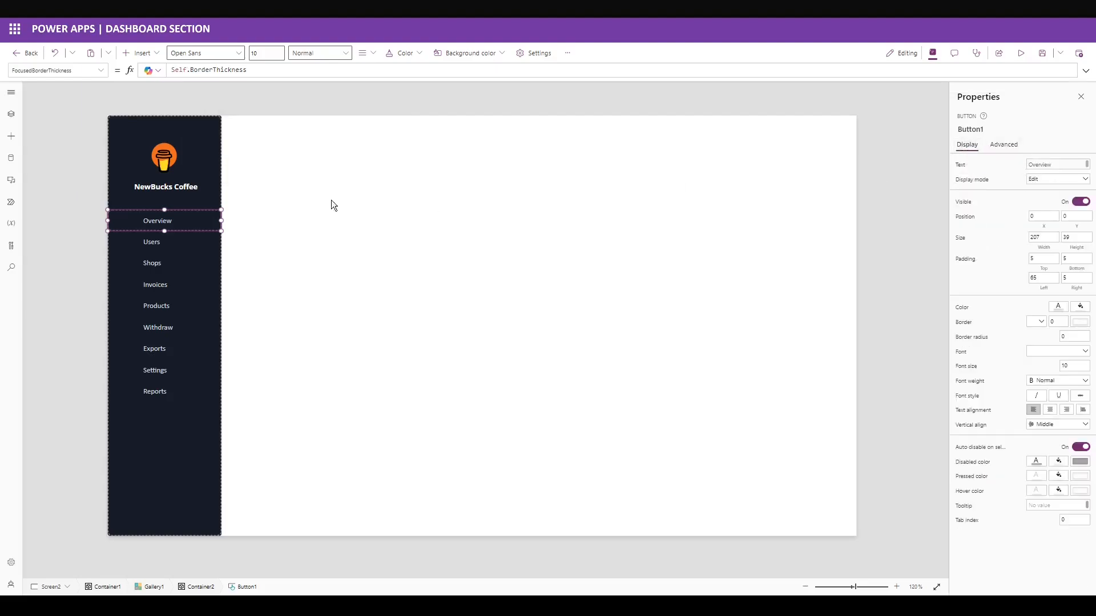
Insert an image control into the sidebar menu gallery.
{"action": "left_click", "coordinate": [142, 56]}
{"action": "left_click", "coordinate": [159, 74]}
{"action": "type", "text": "image"}
{"action": "left_click", "coordinate": [140, 111]}
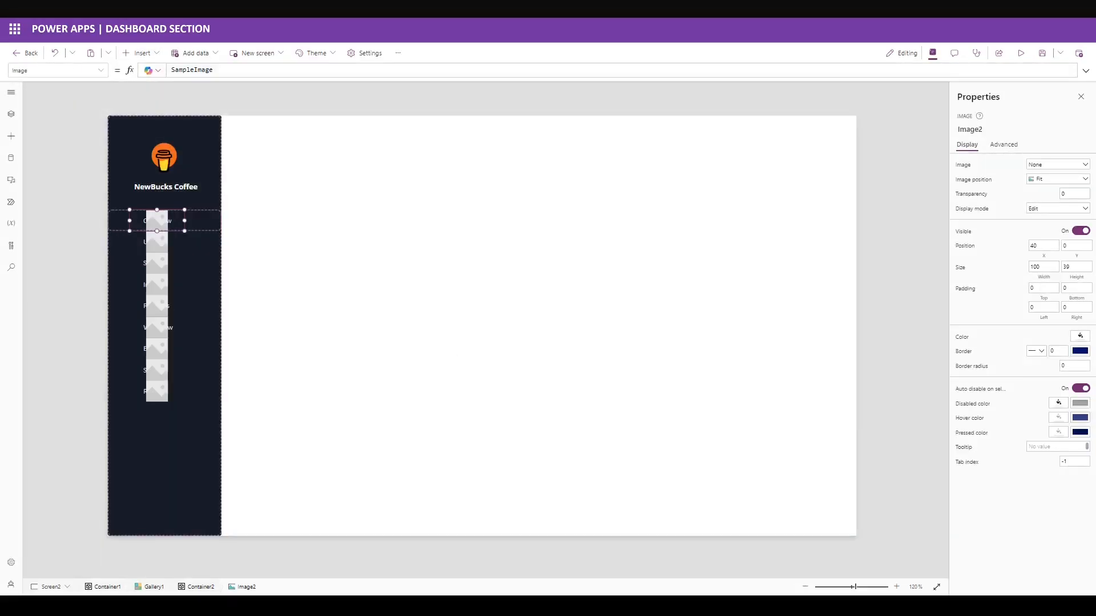
Place the image at X 16, 40 wide and 38 high, with padding 10 on all sides.
{"action": "type", "text": "40"}
{"action": "left_click_drag", "start_coordinate": [1047, 260], "coordinate": [1013, 247]}
{"action": "type", "text": "16"}
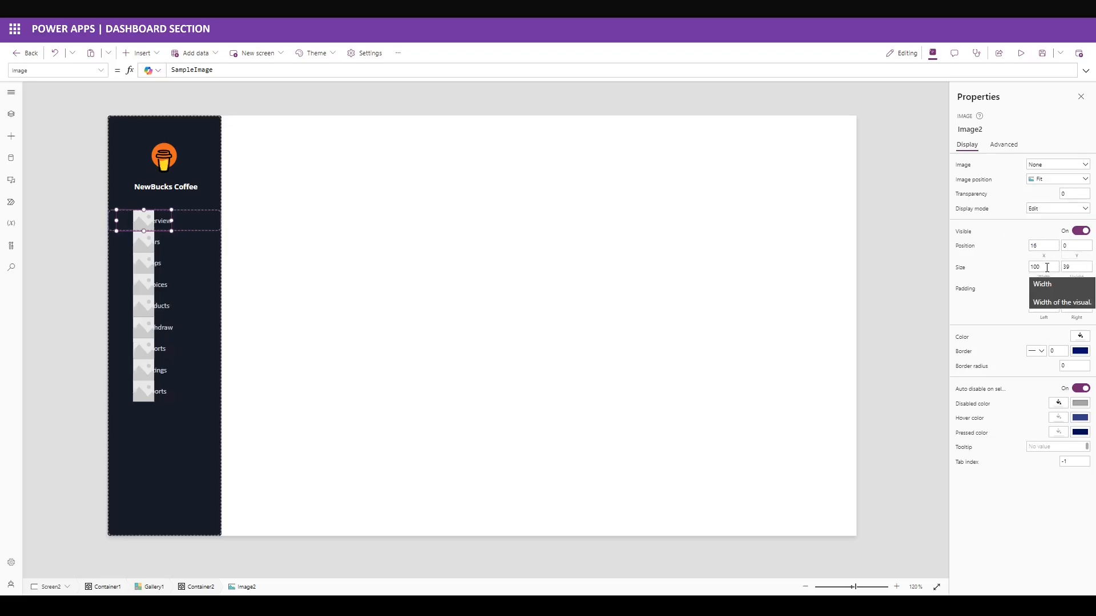
{"action": "double_click", "coordinate": [1047, 267]}
{"action": "type", "text": "40"}
{"action": "left_click", "coordinate": [1070, 267]}
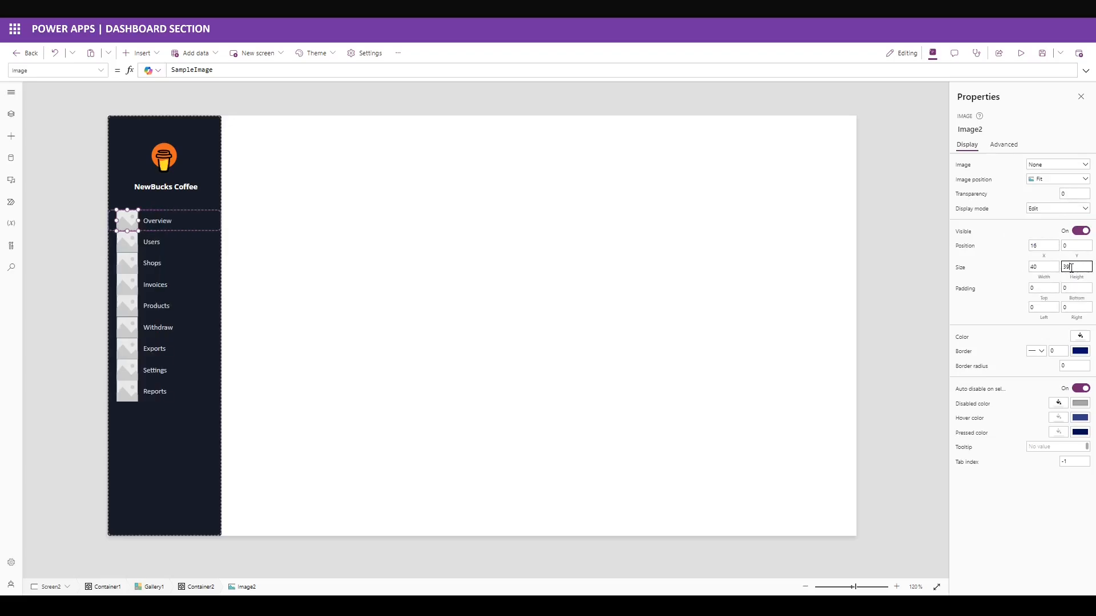
{"action": "key", "text": "Tab"}
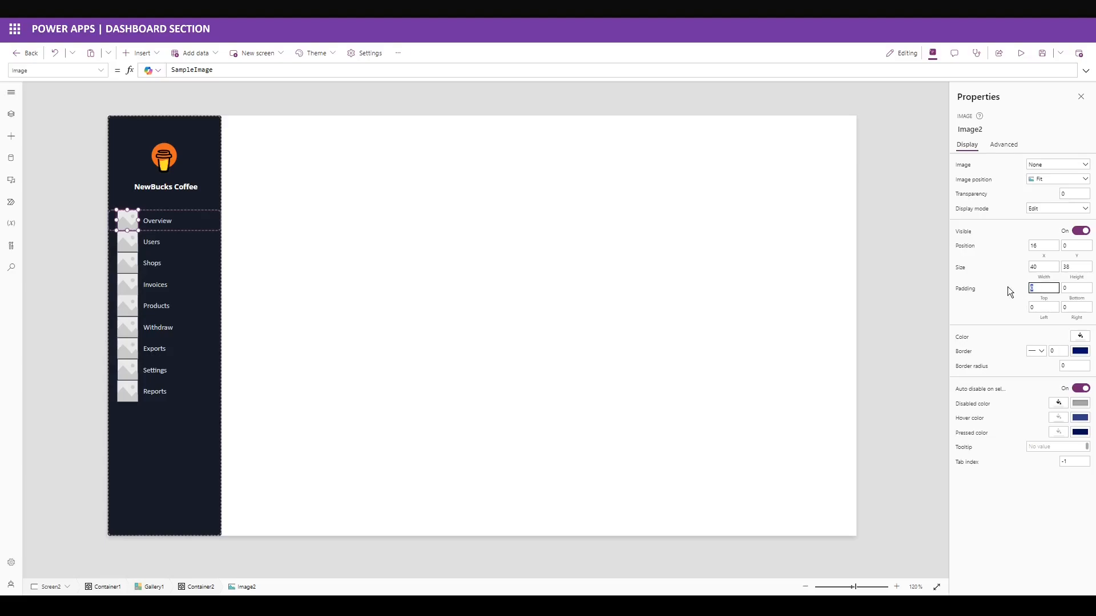
{"action": "type", "text": "10"}
{"action": "key", "text": "Tab"}
{"action": "type", "text": "10"}
{"action": "key", "text": "Tab"}
{"action": "type", "text": "10"}
{"action": "key", "text": "Tab"}
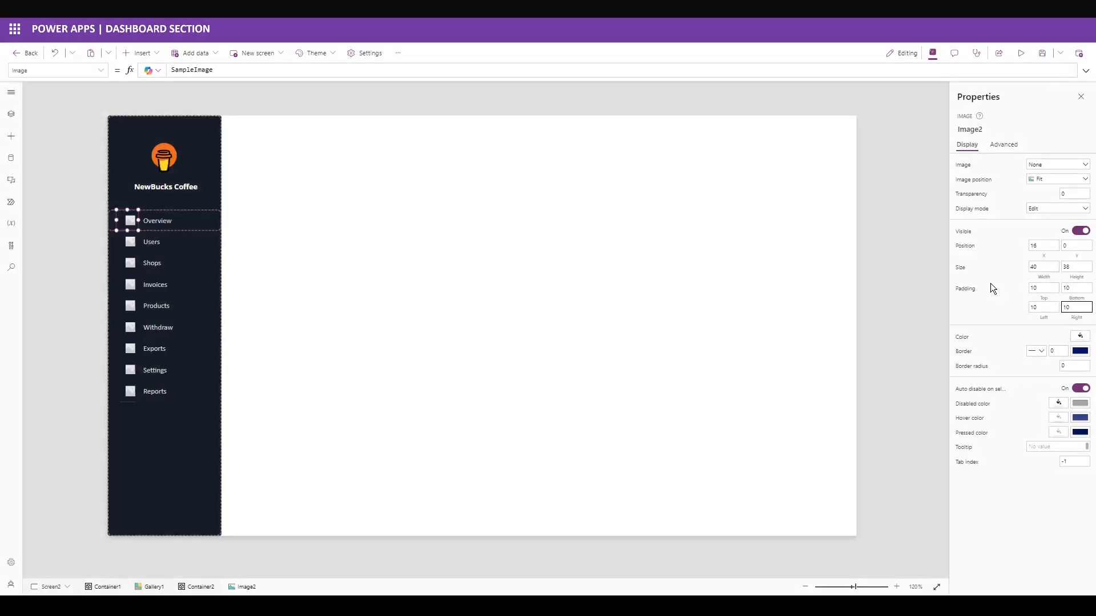
{"action": "type", "text": "10"}
Set the image source to "data:image/svg+xml," & EncodeUrl(ThisItem.IconLinks).
{"action": "left_click", "coordinate": [324, 70]}
{"action": "key", "text": "ctrl+a"}
{"action": "type", "text": "ThisItem."}
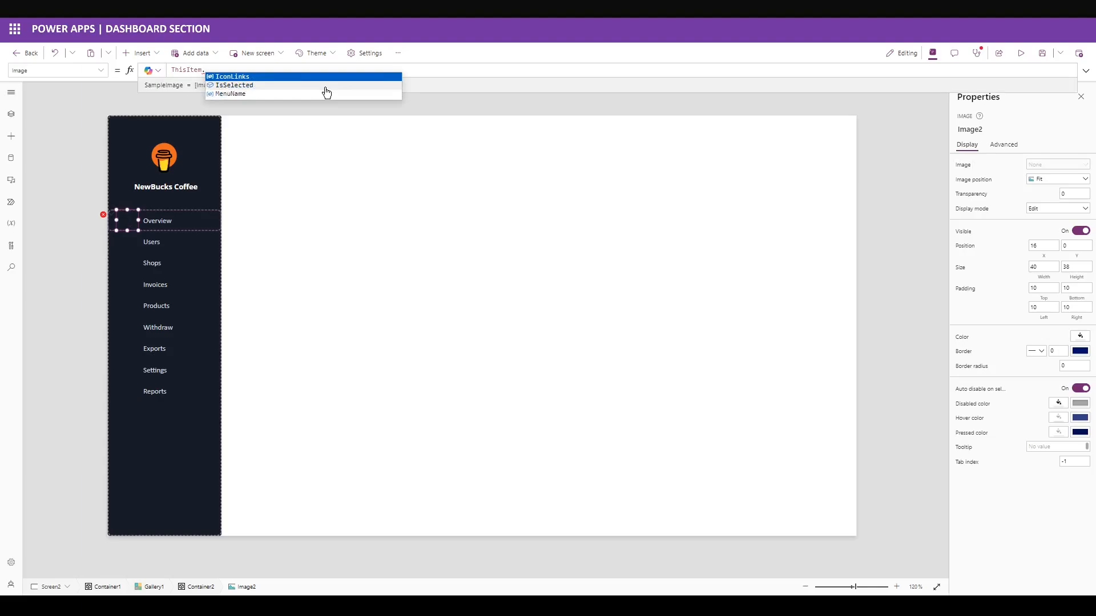
{"action": "key", "text": "Tab"}
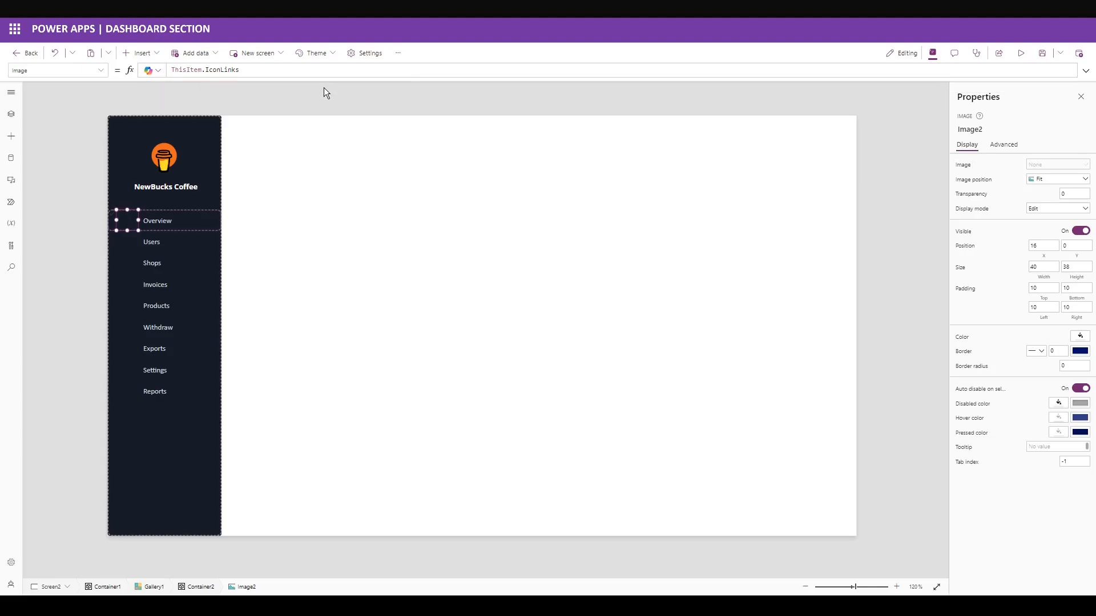
{"action": "left_click", "coordinate": [172, 71]}
{"action": "type", "text": "\"date"}
{"action": "key", "text": "BackSpace"}
{"action": "type", "text": "a:image/s"}
{"action": "type", "text": "vg+xml,\""}
{"action": "type", "text": " & En"}
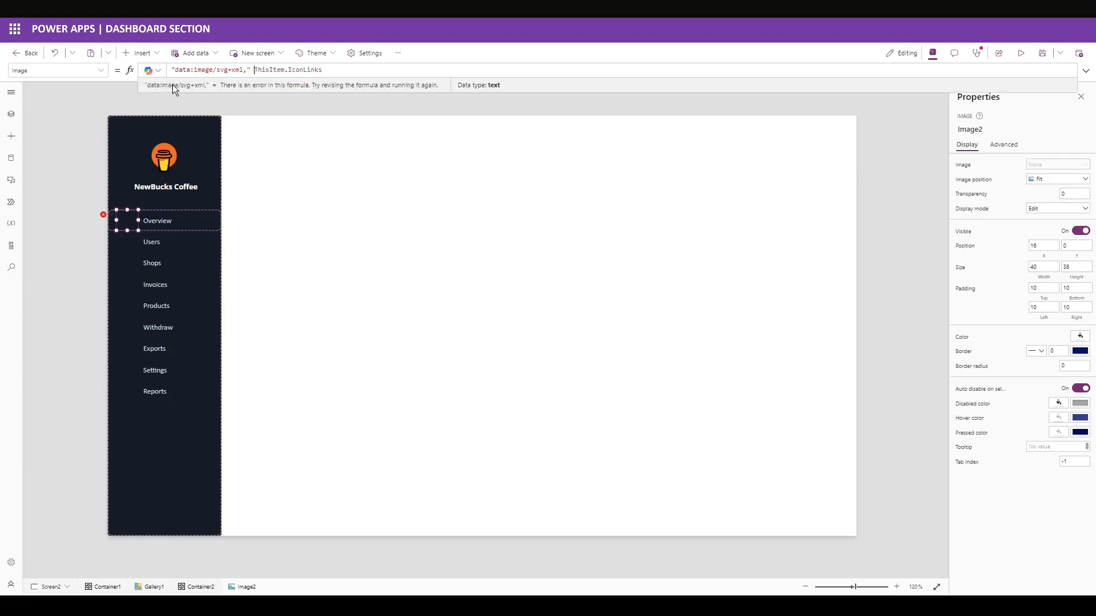
{"action": "type", "text": "co"}
{"action": "key", "text": "Down"}
{"action": "key", "text": "Tab"}
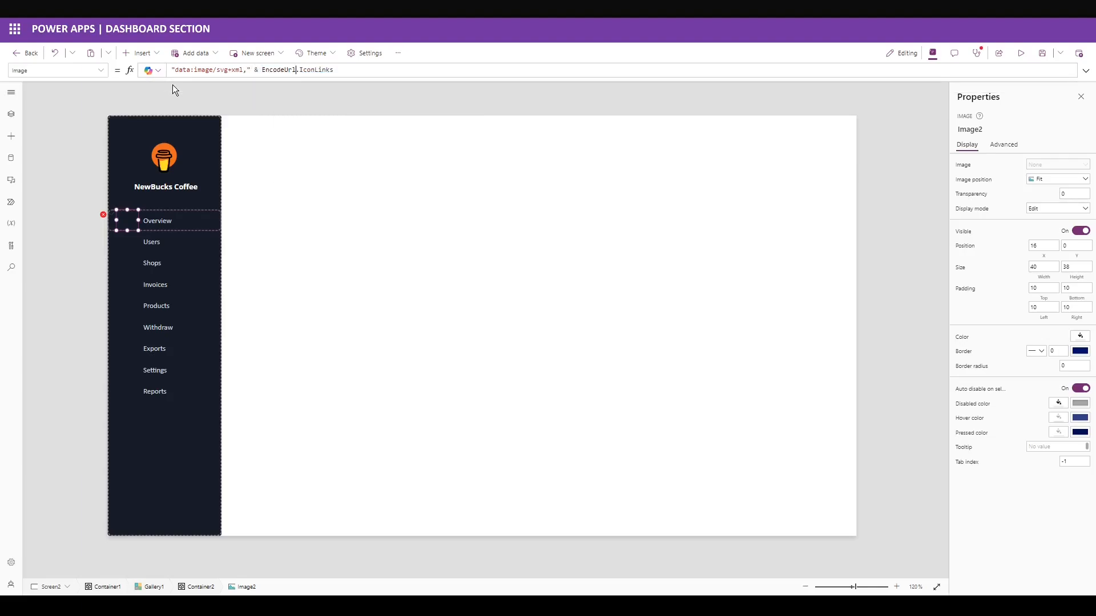
{"action": "type", "text": "(ThisItem"}
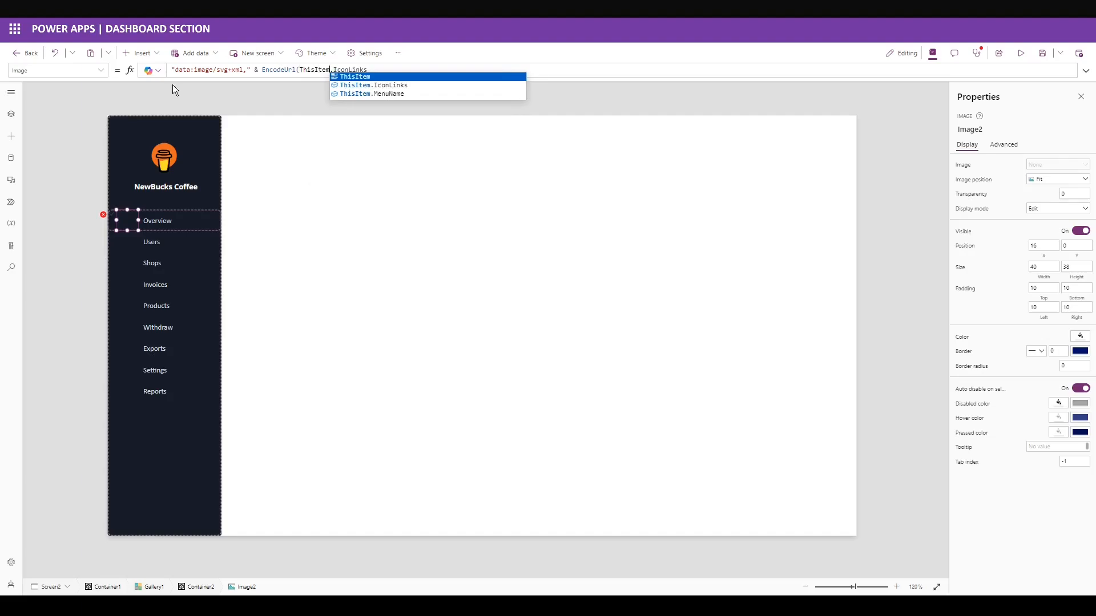
{"action": "left_click", "coordinate": [403, 68]}
{"action": "type", "text": ")"}
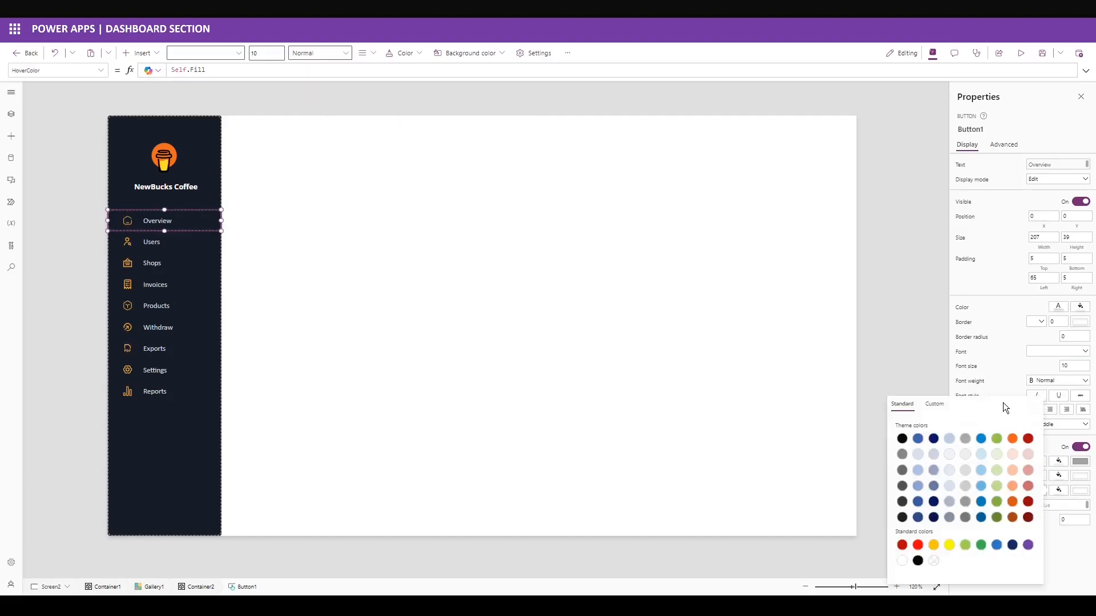
Set the menu buttons' hover text colour to white.
{"action": "left_click", "coordinate": [926, 402]}
{"action": "left_click", "coordinate": [987, 544]}
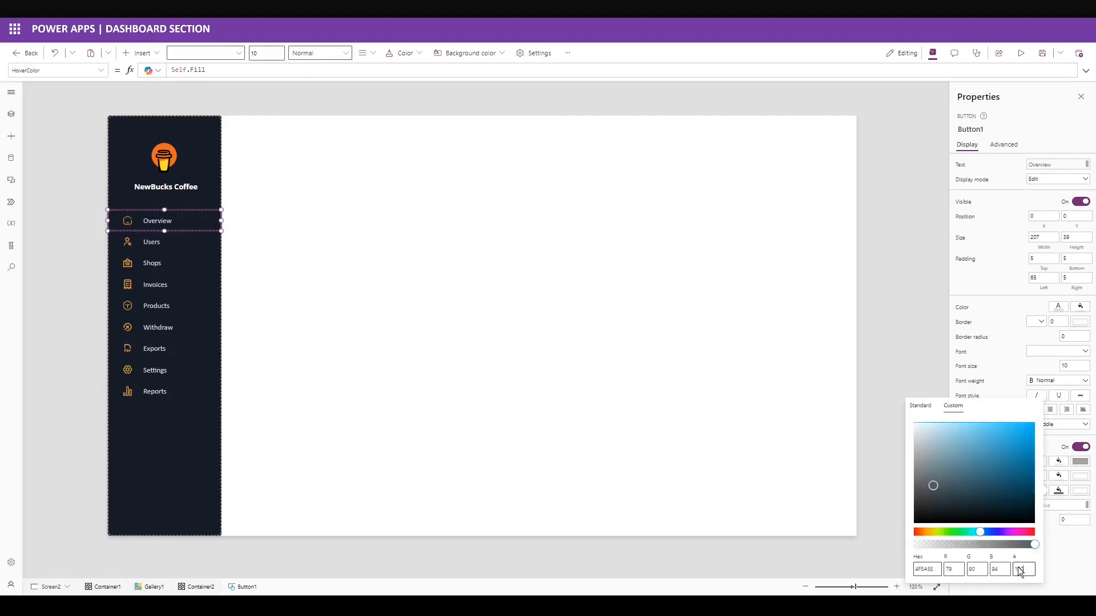
{"action": "left_click", "coordinate": [1063, 487]}
{"action": "left_click", "coordinate": [1059, 490]}
{"action": "left_click", "coordinate": [927, 405]}
{"action": "left_click", "coordinate": [1019, 569]}
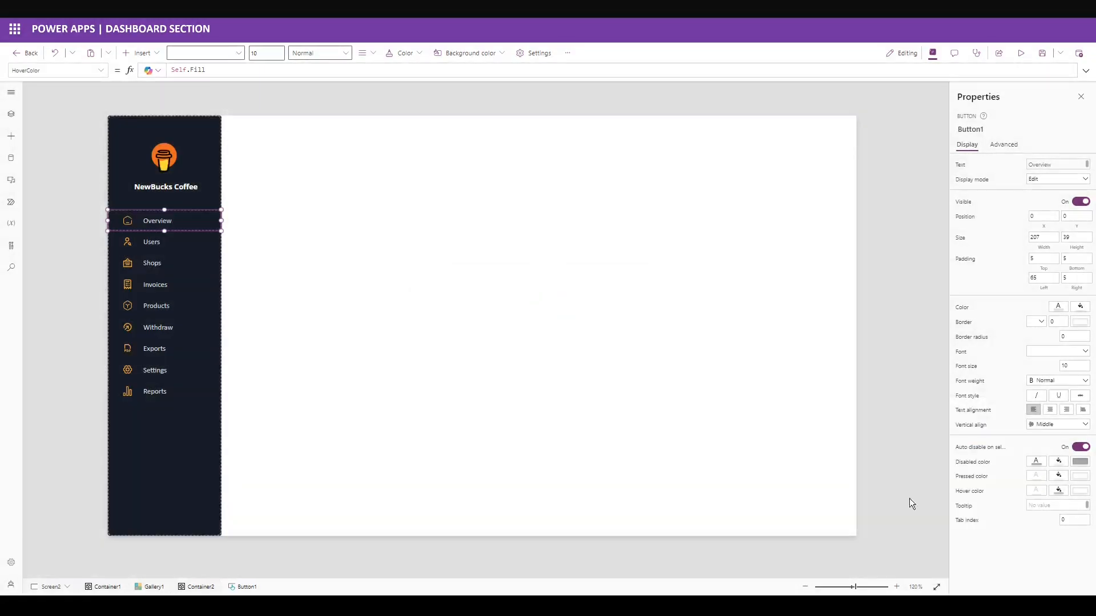
{"action": "left_click", "coordinate": [1036, 491]}
{"action": "key", "text": "Delete"}
{"action": "left_click", "coordinate": [1036, 491]}
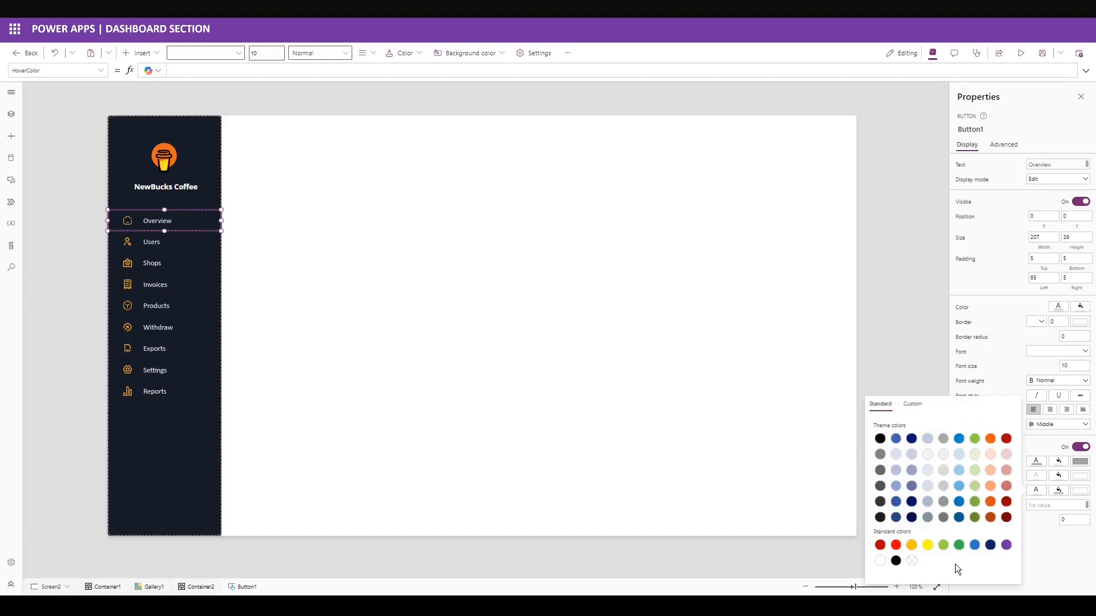
{"action": "left_click", "coordinate": [1055, 562]}
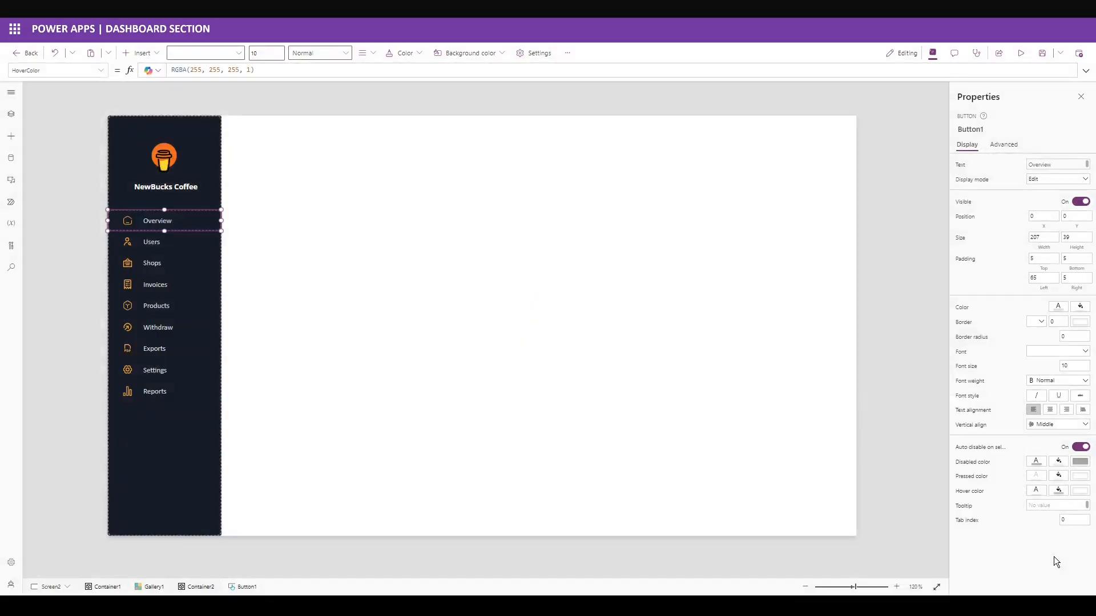
Select the whole sidebar container and start editing its border radius.
{"action": "left_click", "coordinate": [245, 120]}
{"action": "left_click_drag", "start_coordinate": [246, 117], "coordinate": [11, 565]}
{"action": "left_click", "coordinate": [1072, 287]}
Give the sidebar container a border radius of 0 and no drop shadow.
{"action": "left_click_drag", "start_coordinate": [1072, 286], "coordinate": [1007, 317]}
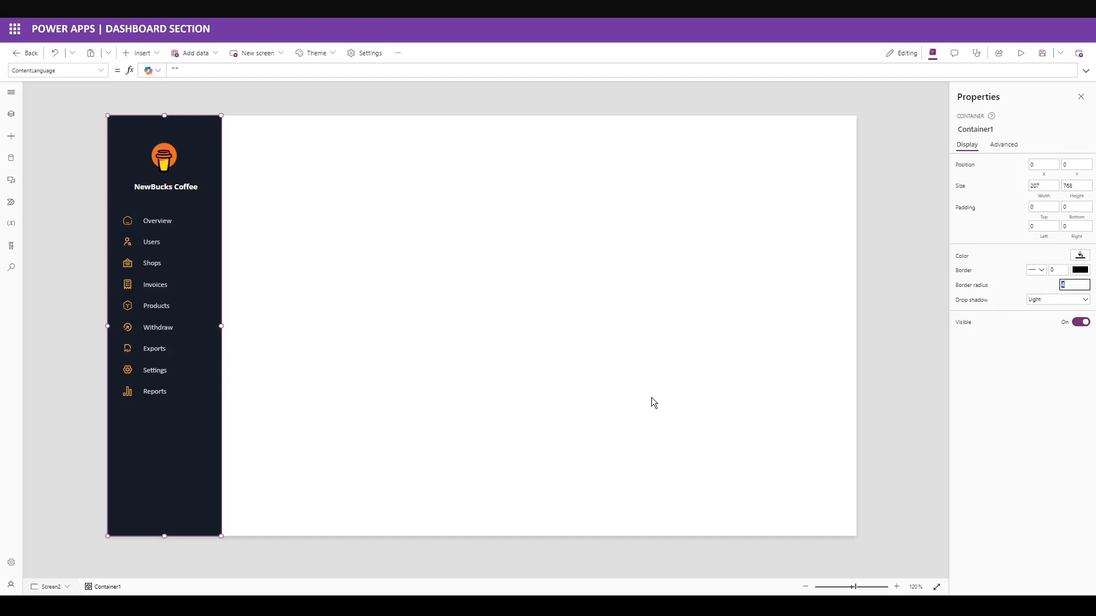
{"action": "type", "text": "0"}
{"action": "left_click", "coordinate": [1054, 300]}
{"action": "left_click", "coordinate": [1043, 311]}
Size the header container to 1159 × 50 at Y 0, with radius 0 and no shadow.
{"action": "left_click", "coordinate": [289, 108]}
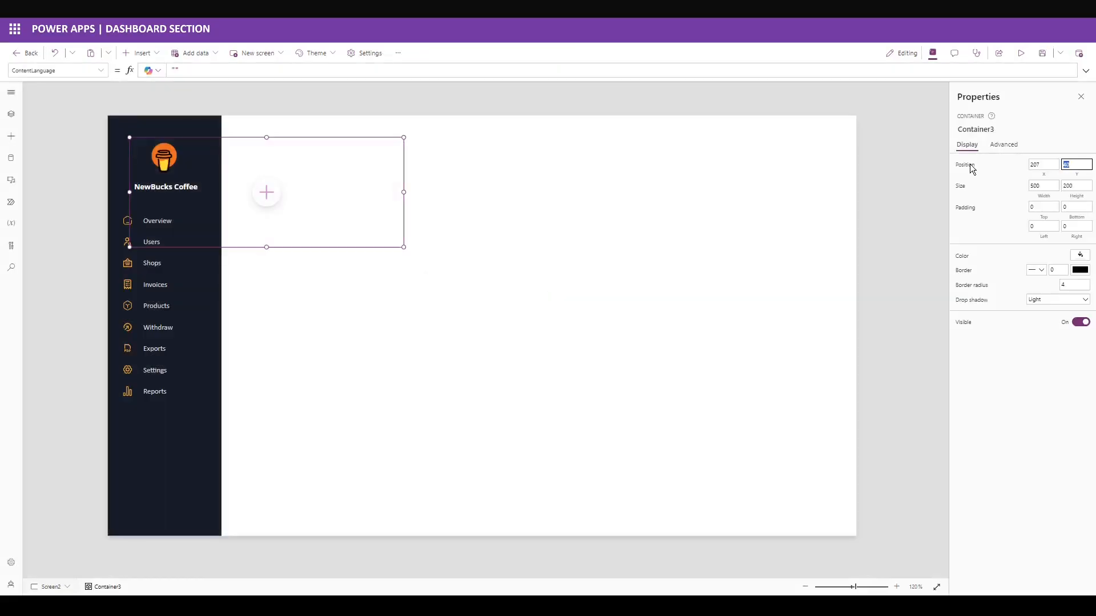
{"action": "type", "text": "0"}
{"action": "key", "text": "Tab"}
{"action": "key", "text": "Tab"}
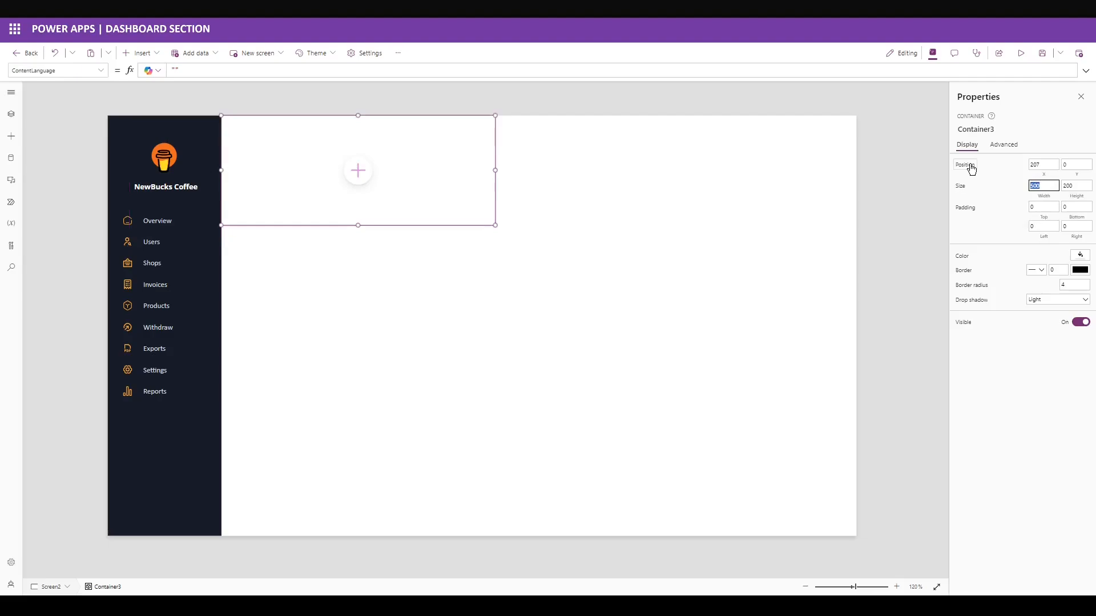
{"action": "type", "text": "1159"}
{"action": "key", "text": "Tab"}
{"action": "type", "text": "50"}
{"action": "key", "text": "Tab"}
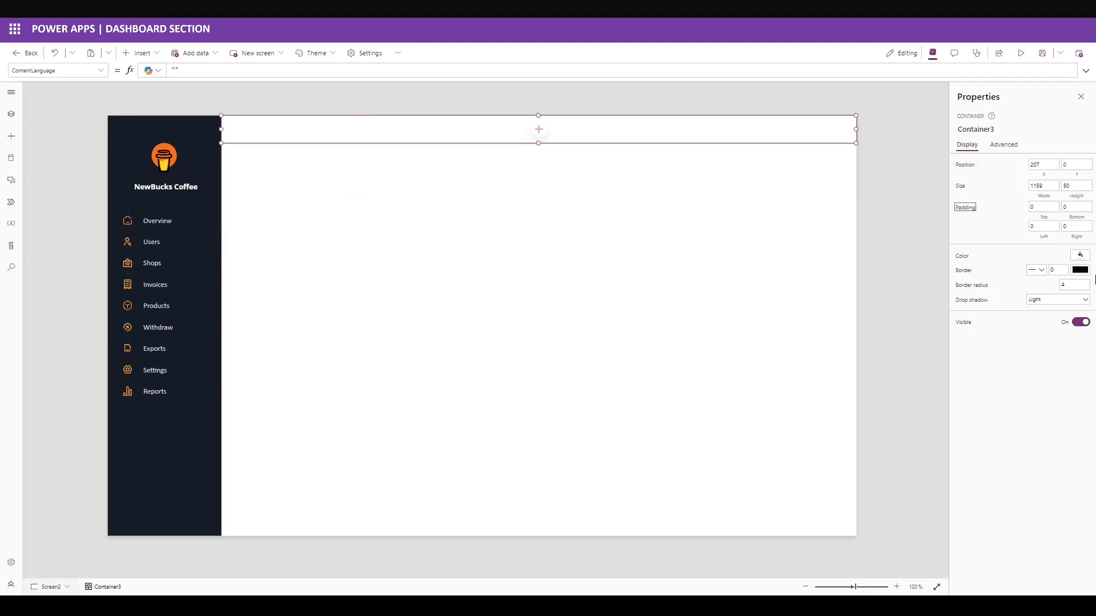
{"action": "type", "text": "0"}
{"action": "key", "text": "Tab"}
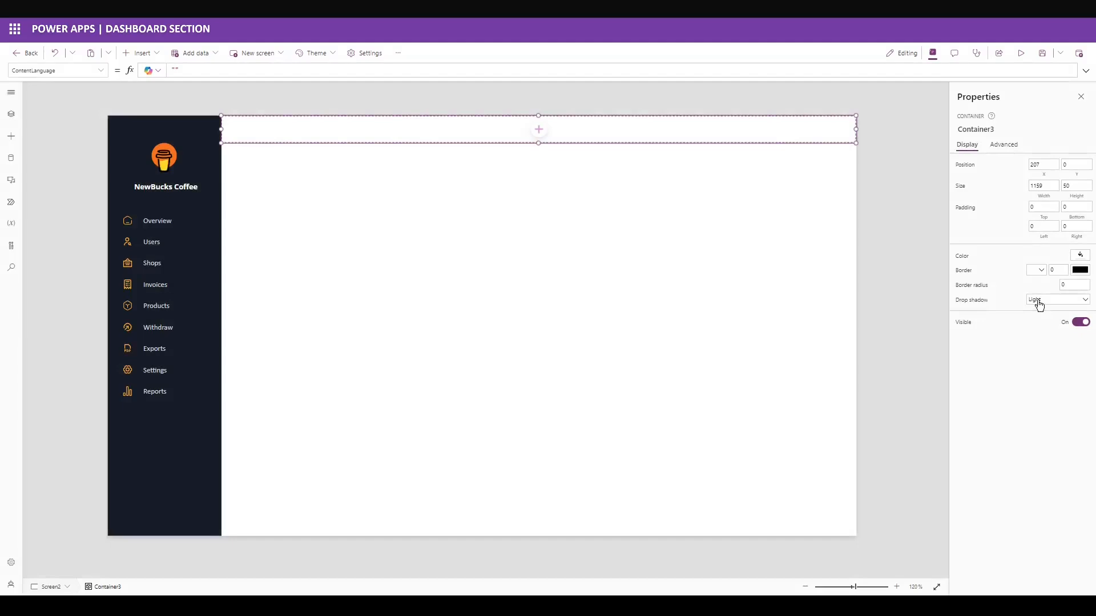
{"action": "left_click", "coordinate": [1039, 303]}
{"action": "left_click", "coordinate": [1039, 312]}
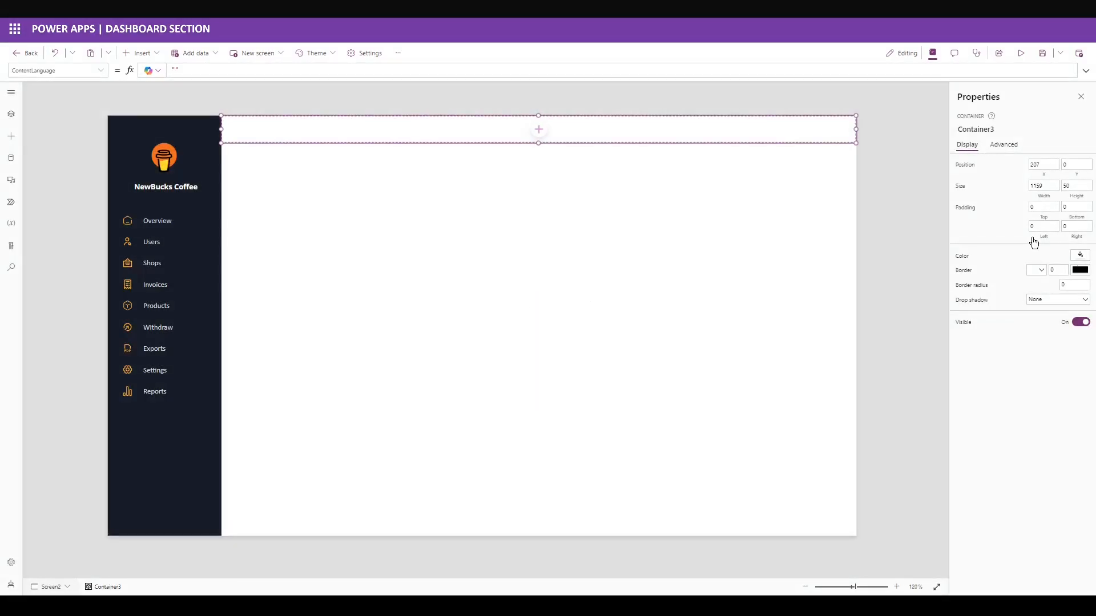
Fill the header container with a custom dark navy colour.
{"action": "left_click", "coordinate": [1080, 255]}
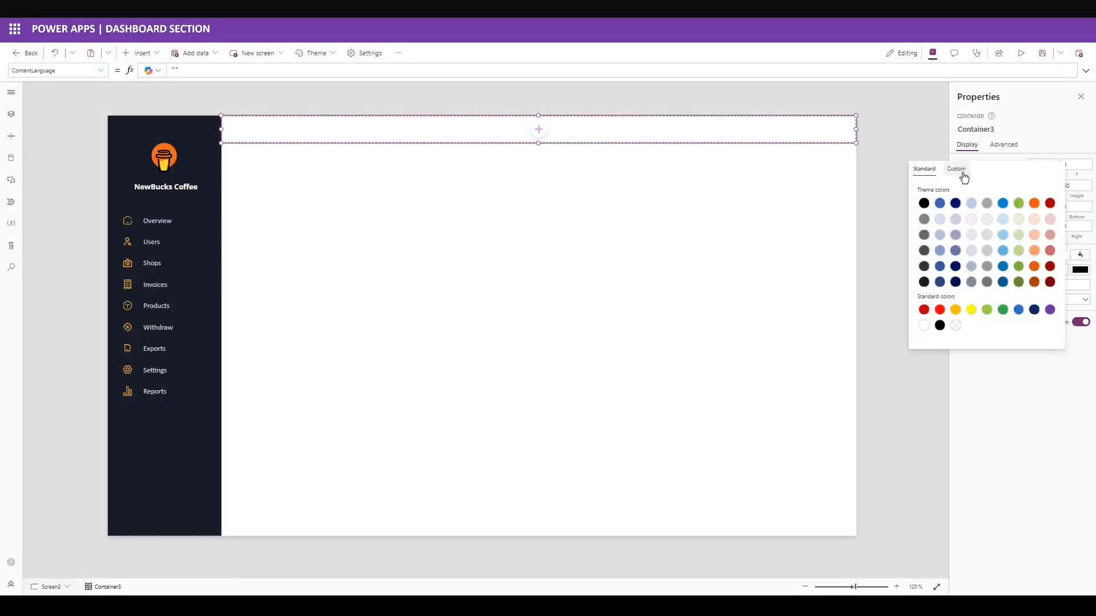
{"action": "left_click", "coordinate": [974, 169]}
{"action": "double_click", "coordinate": [952, 335]}
{"action": "key", "text": "ctrl+v"}
{"action": "left_click", "coordinate": [1003, 364]}
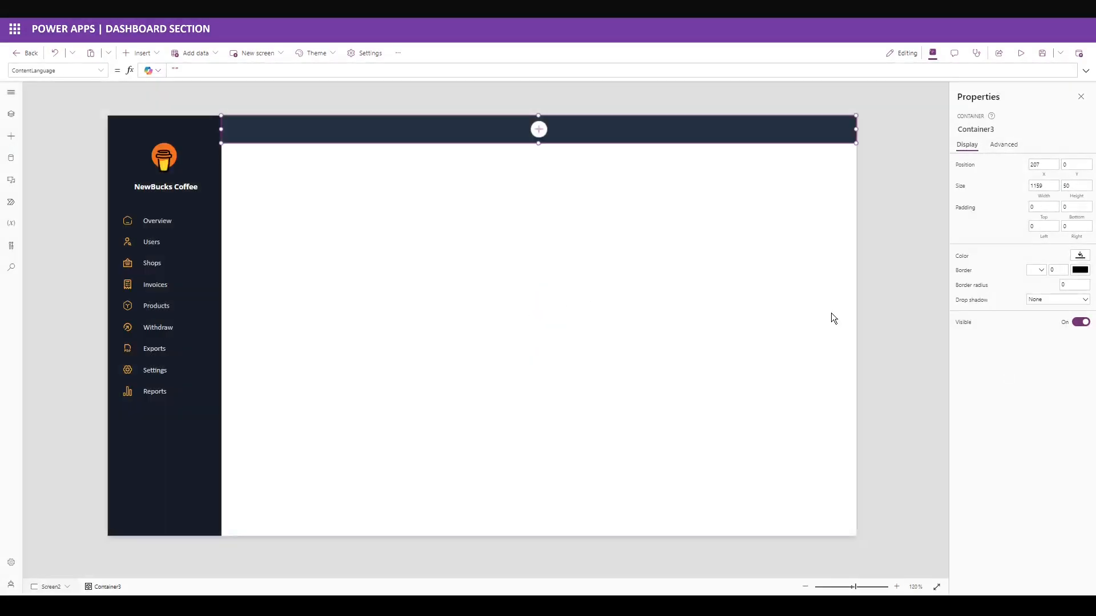
Add a text label in the header reading 'Overview'.
{"action": "left_click", "coordinate": [139, 52]}
{"action": "type", "text": "text"}
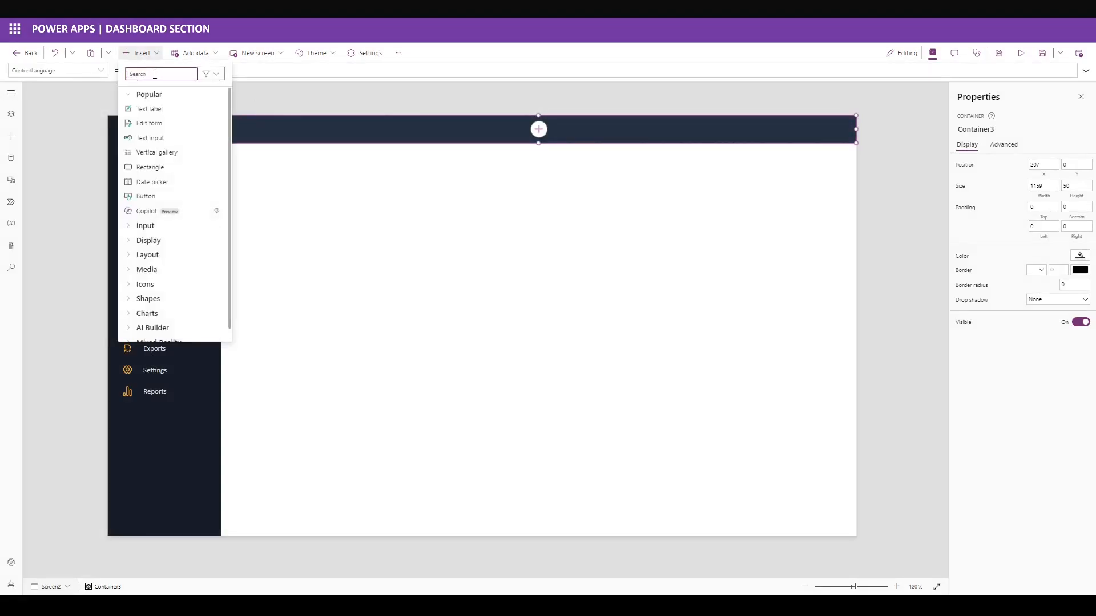
{"action": "left_click_drag", "start_coordinate": [150, 152], "coordinate": [227, 114]}
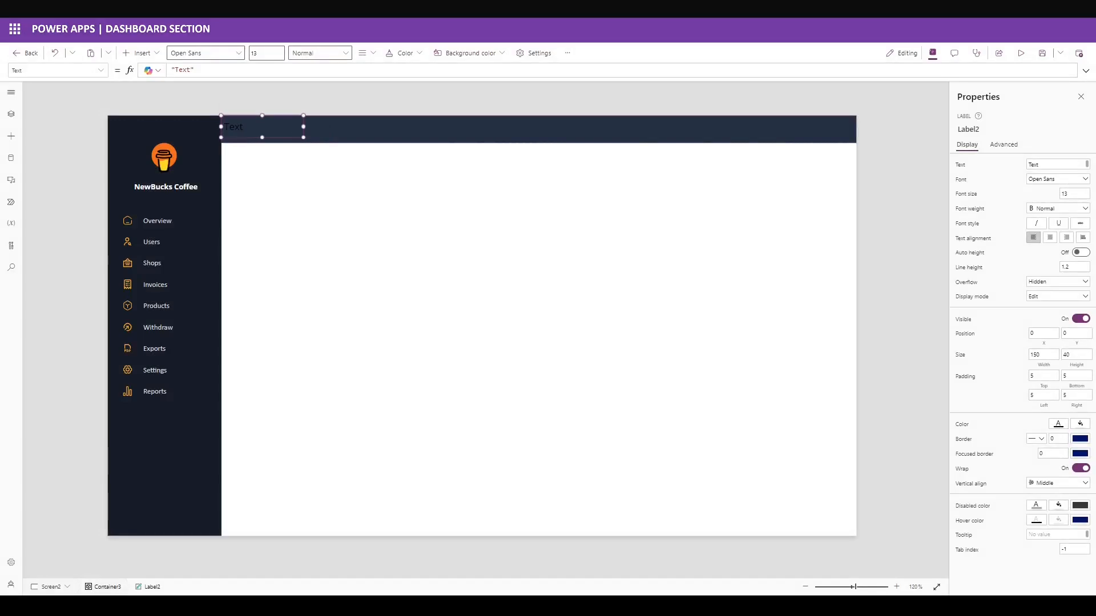
{"action": "double_click", "coordinate": [1061, 164]}
{"action": "type", "text": "Overview"}
Set the Overview label's font to Calibri, bold.
{"action": "left_click", "coordinate": [964, 178]}
{"action": "type", "text": "\"Calibri"}
{"action": "left_click", "coordinate": [968, 169]}
{"action": "left_click", "coordinate": [1045, 207]}
{"action": "left_click", "coordinate": [1032, 231]}
Size the label 265 by 50 with a left padding of 20.
{"action": "left_click", "coordinate": [1034, 355]}
{"action": "type", "text": "265"}
{"action": "key", "text": "Tab"}
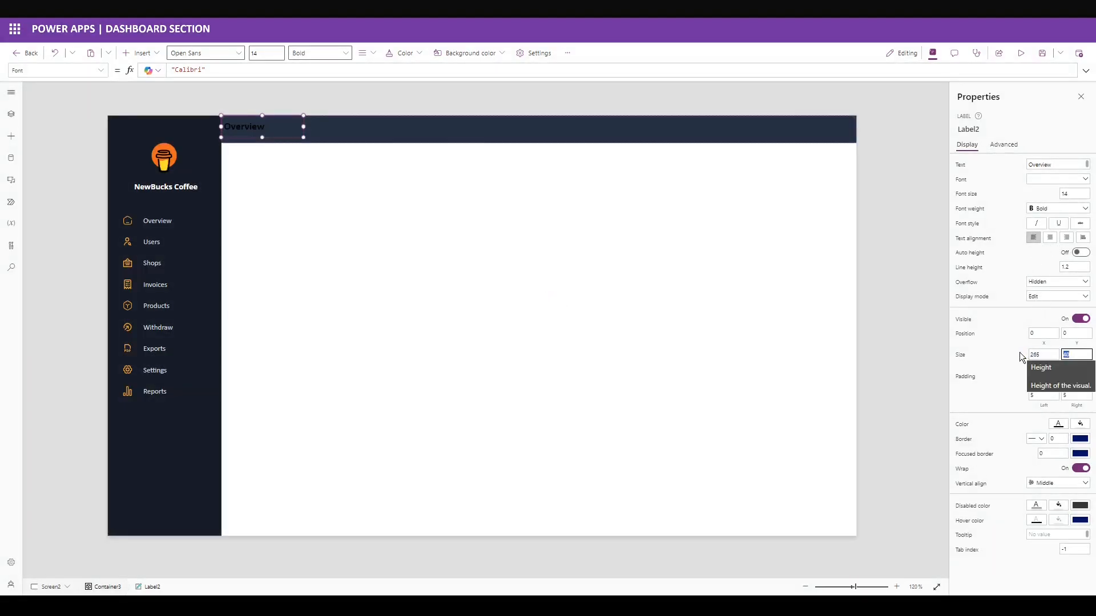
{"action": "type", "text": "50"}
{"action": "key", "text": "Tab"}
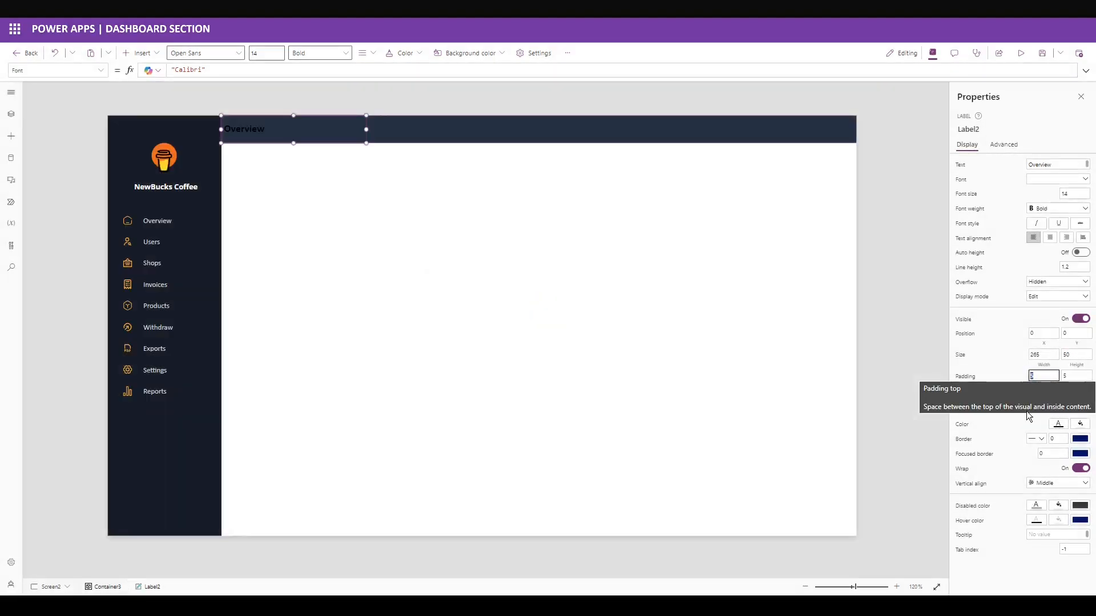
{"action": "left_click", "coordinate": [1031, 394]}
{"action": "type", "text": "20"}
{"action": "left_click", "coordinate": [987, 405]}
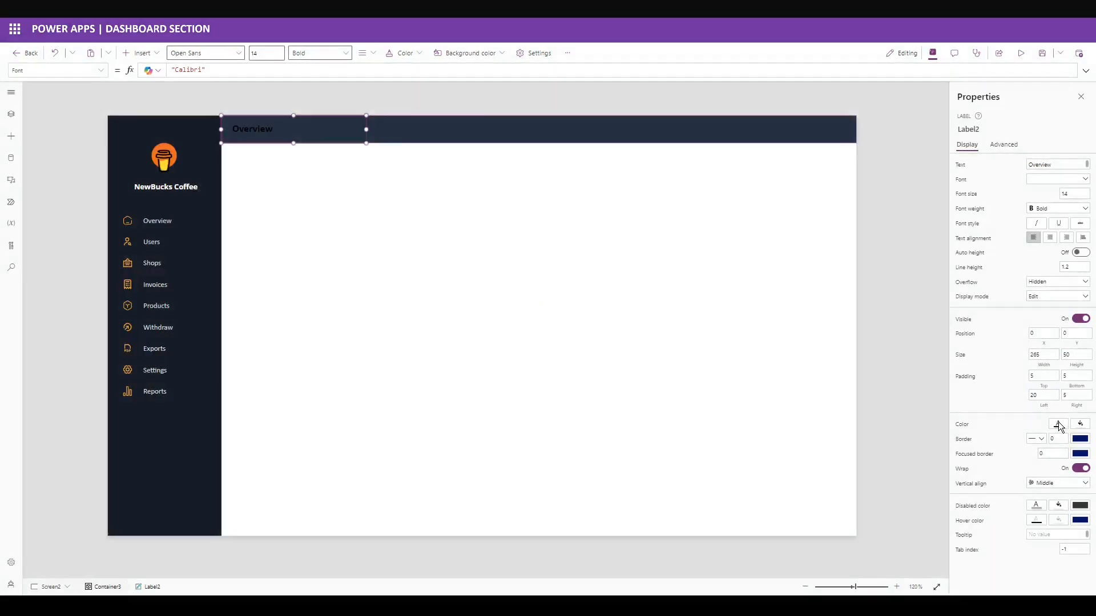
Make the Overview text white, set the label's fill colour and clear its border style.
{"action": "left_click", "coordinate": [1058, 423]}
{"action": "left_click", "coordinate": [902, 495]}
{"action": "left_click", "coordinate": [1080, 423]}
{"action": "left_click", "coordinate": [956, 495]}
{"action": "left_click", "coordinate": [1036, 439]}
{"action": "left_click", "coordinate": [1030, 460]}
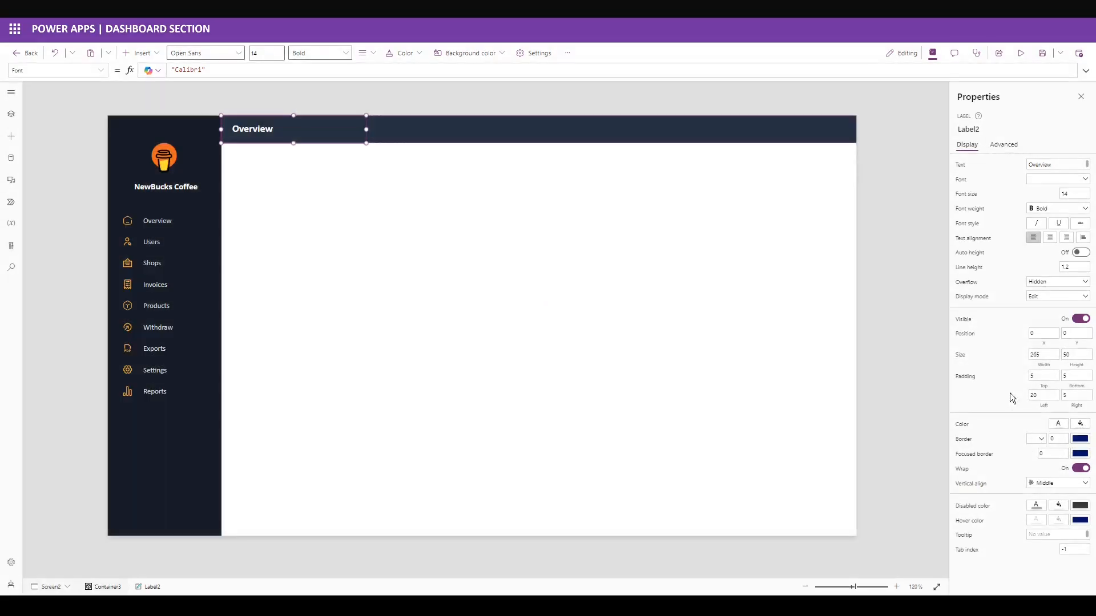
{"action": "left_click", "coordinate": [372, 134]}
{"action": "left_click", "coordinate": [143, 53]}
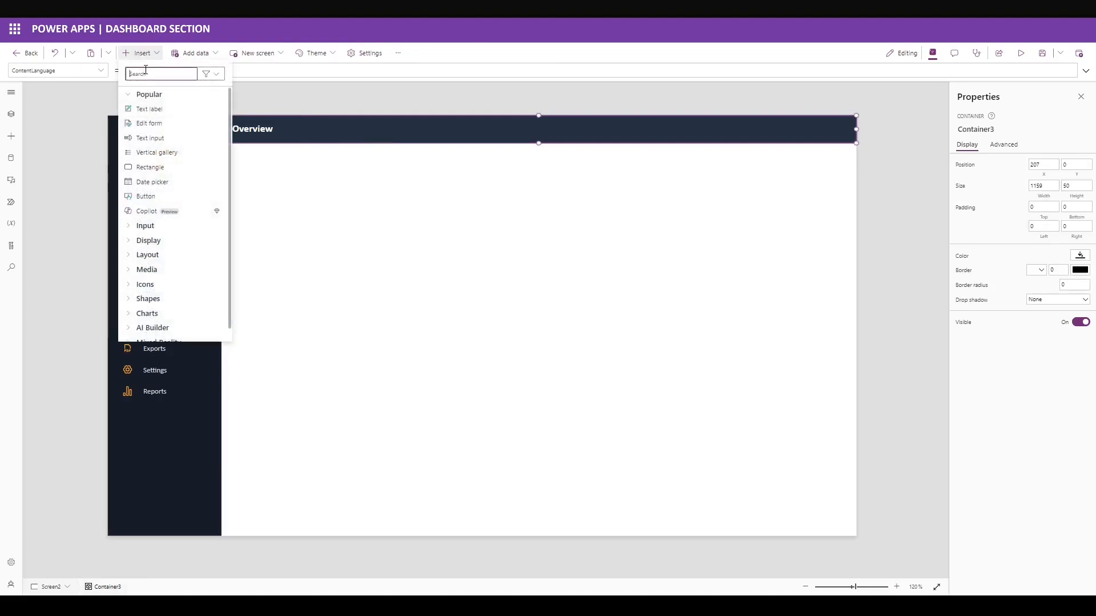
Insert an image from the profile picture URL at X 1110, Y 16, sized 20×20.
{"action": "type", "text": "image"}
{"action": "left_click", "coordinate": [155, 108]}
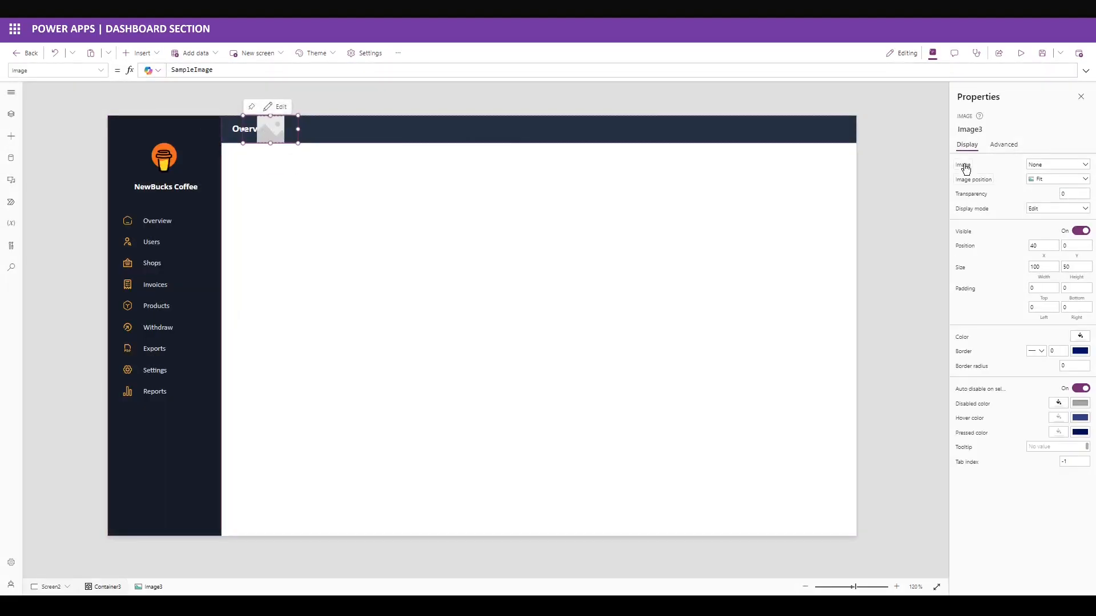
{"action": "left_click", "coordinate": [401, 71]}
{"action": "key", "text": "ctrl+a"}
{"action": "type", "text": "\"https://wocap.org/wp-content/uploads/2022/04/happy-employee.png\""}
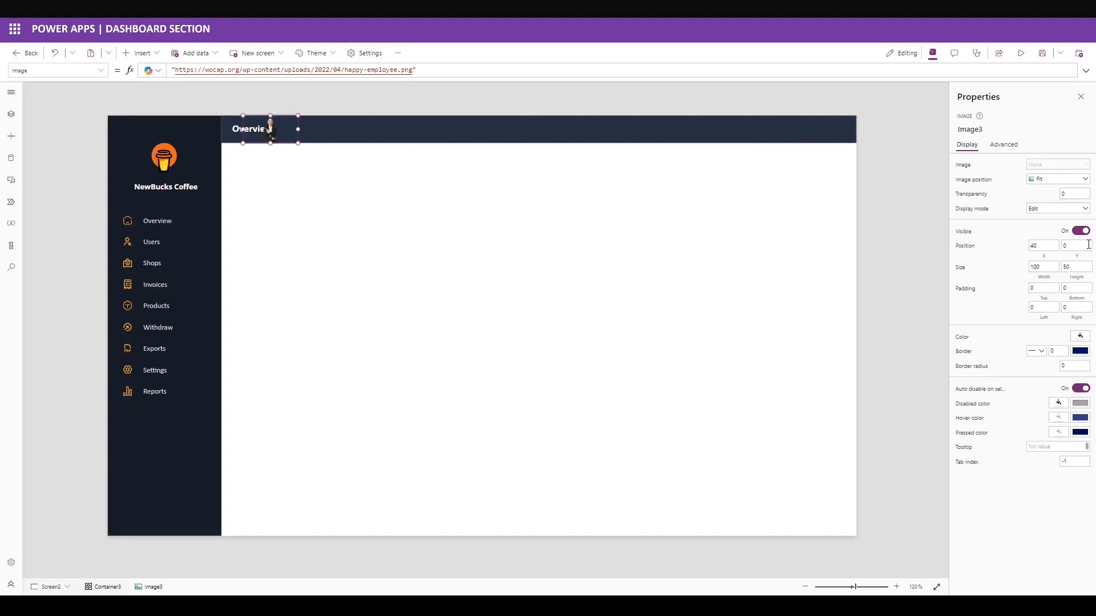
{"action": "left_click", "coordinate": [970, 250]}
{"action": "key", "text": "Tab"}
{"action": "type", "text": "16"}
{"action": "key", "text": "Tab"}
{"action": "type", "text": "20"}
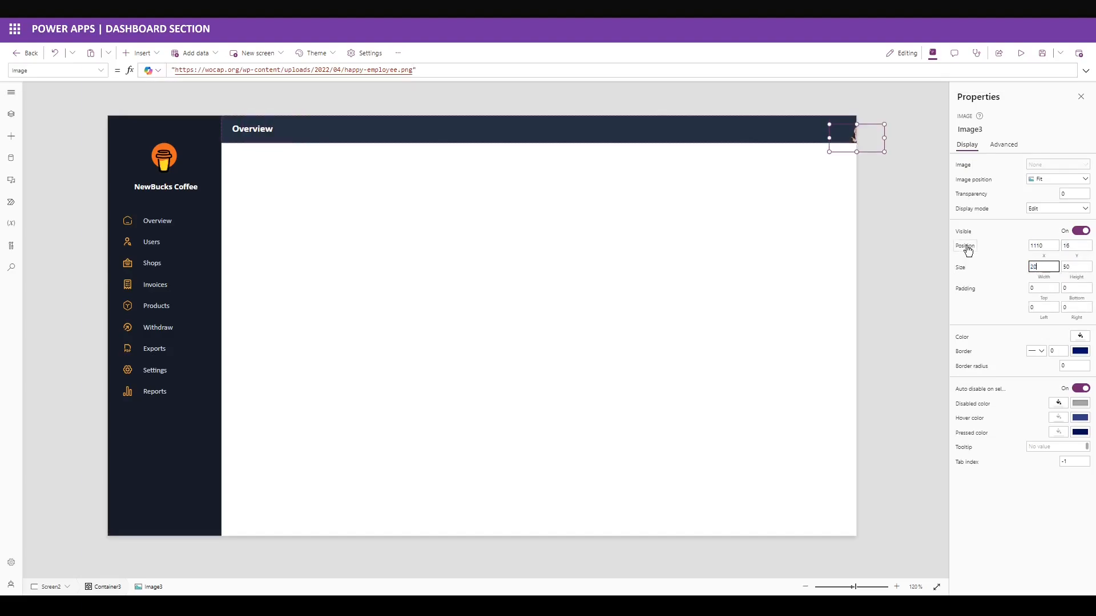
{"action": "key", "text": "Tab"}
{"action": "type", "text": "20"}
{"action": "key", "text": "Tab"}
Give the image a 2 px border and a white fill colour.
{"action": "left_click", "coordinate": [1057, 351]}
{"action": "type", "text": "2"}
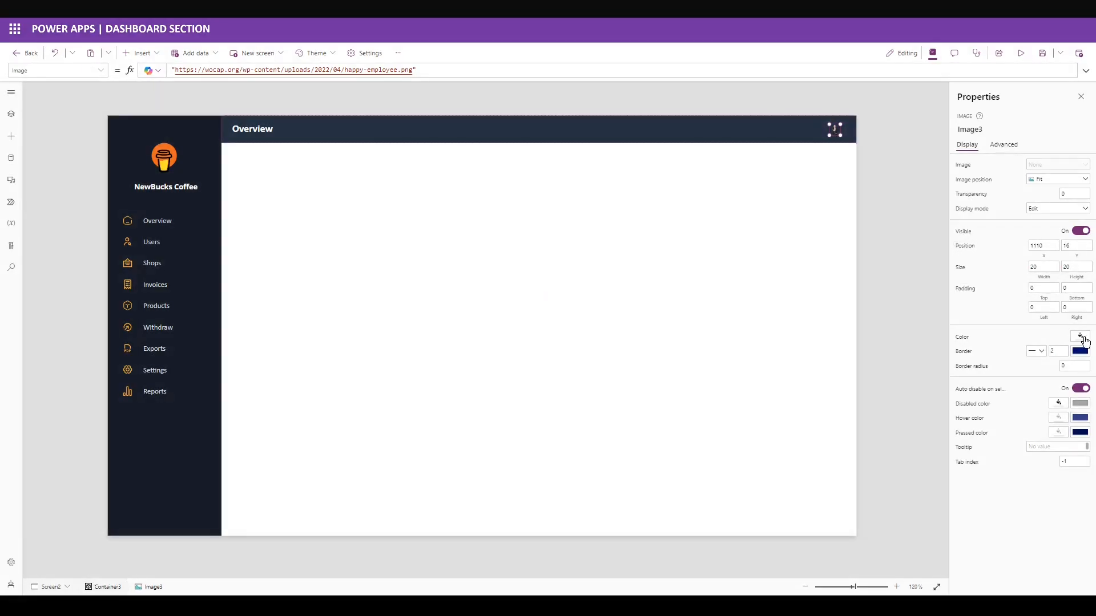
{"action": "left_click", "coordinate": [1083, 337]}
{"action": "left_click", "coordinate": [956, 250]}
{"action": "double_click", "coordinate": [947, 415]}
{"action": "key", "text": "ctrl+v"}
{"action": "left_click", "coordinate": [1017, 480]}
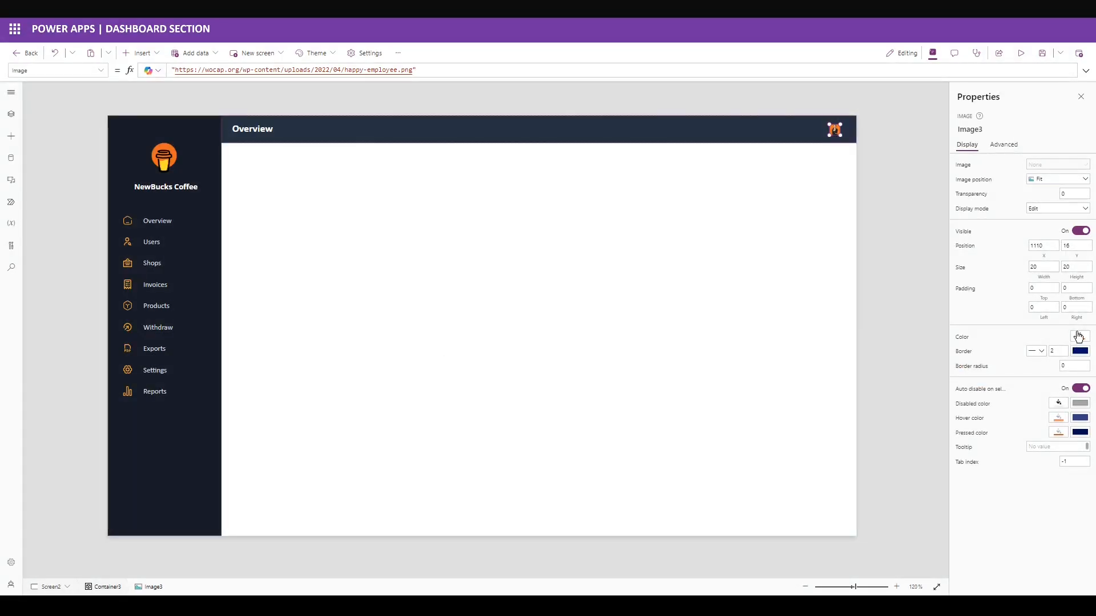
{"action": "left_click", "coordinate": [1078, 337]}
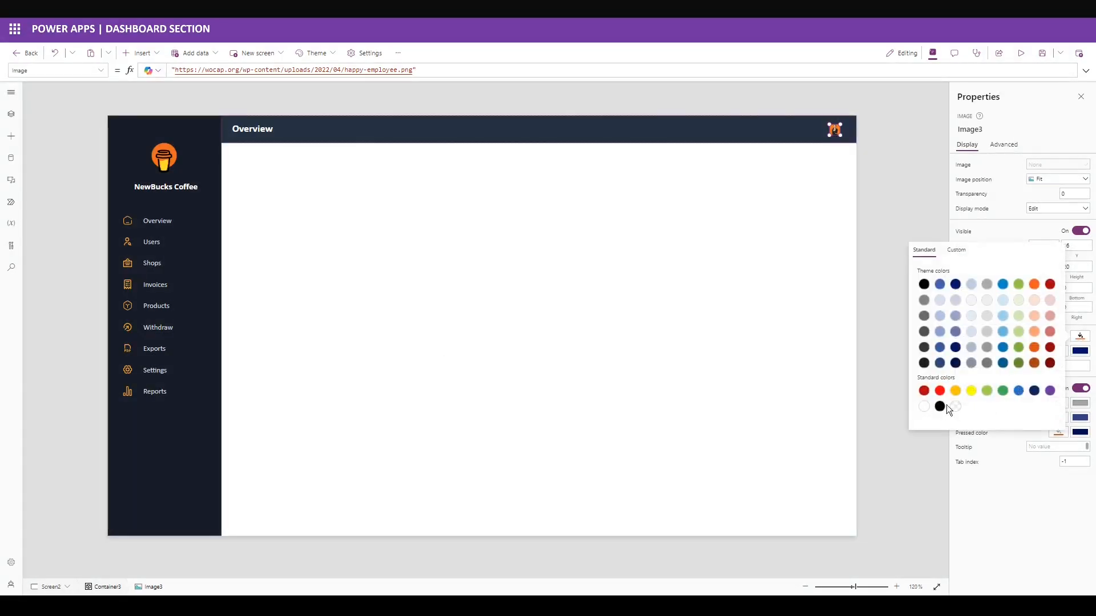
{"action": "left_click", "coordinate": [997, 463]}
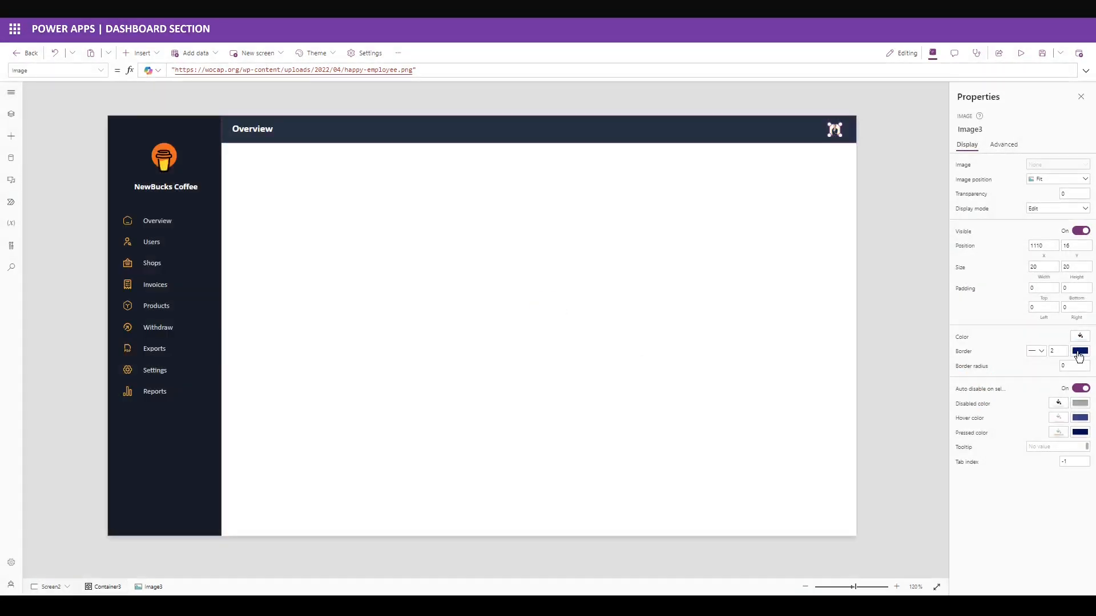
Make the image's border orange and round it with border radius 20.
{"action": "left_click", "coordinate": [1078, 350]}
{"action": "left_click", "coordinate": [956, 264]}
{"action": "double_click", "coordinate": [947, 429]}
{"action": "key", "text": "ctrl+v"}
{"action": "left_click", "coordinate": [1008, 484]}
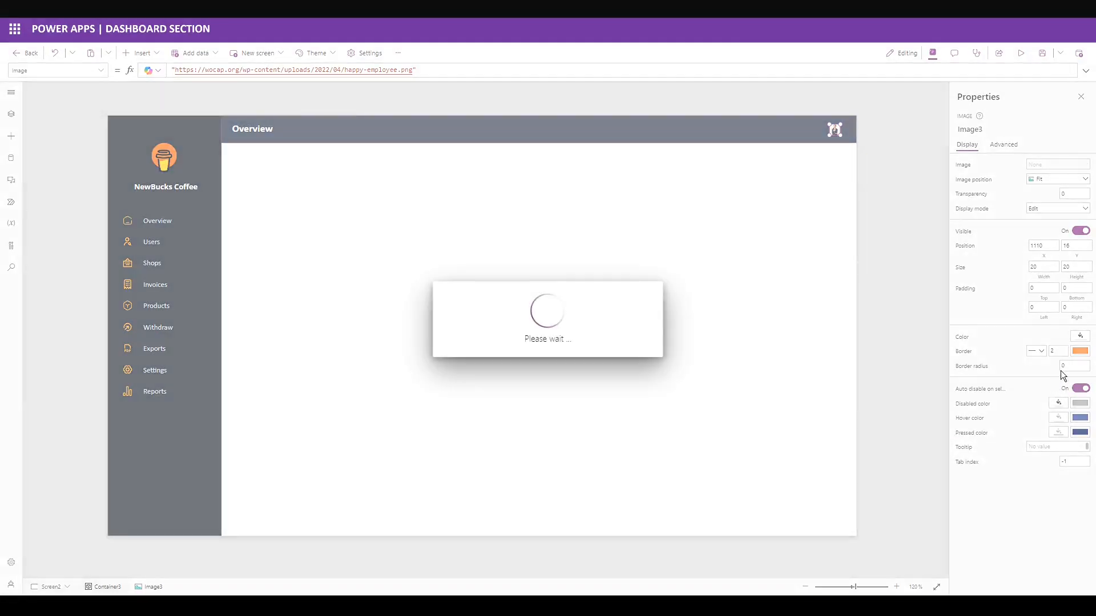
{"action": "double_click", "coordinate": [1062, 366]}
{"action": "type", "text": "20"}
{"action": "key", "text": "Return"}
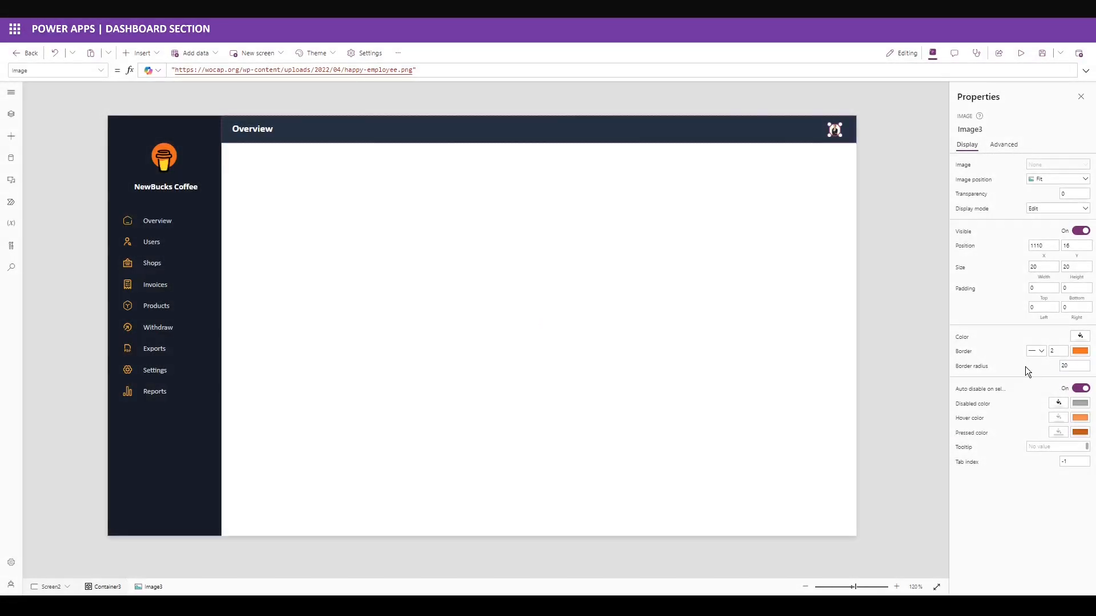
Duplicate the Overview title and drag the copy toward the header's right end.
{"action": "left_click", "coordinate": [285, 133]}
{"action": "key", "text": "ctrl+c"}
{"action": "key", "text": "ctrl+v"}
{"action": "left_click_drag", "start_coordinate": [287, 133], "coordinate": [645, 139]}
Set the copied label's text to the user's name in uppercase followed by a laptop emoji.
{"action": "double_click", "coordinate": [188, 69]}
{"action": "type", "text": "Upper"}
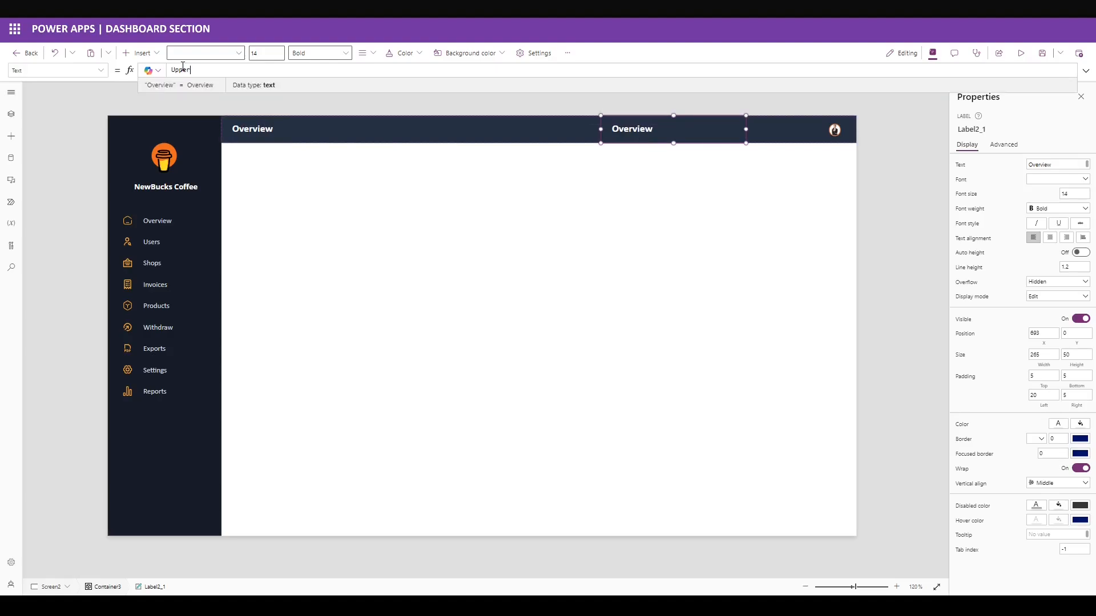
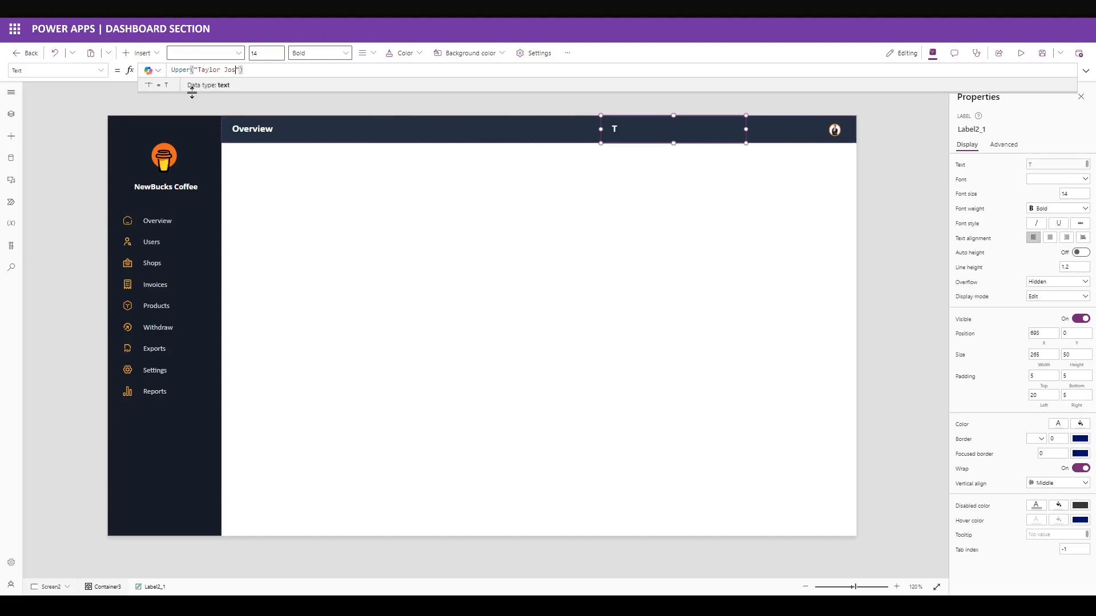
{"action": "left_click", "coordinate": [279, 73]}
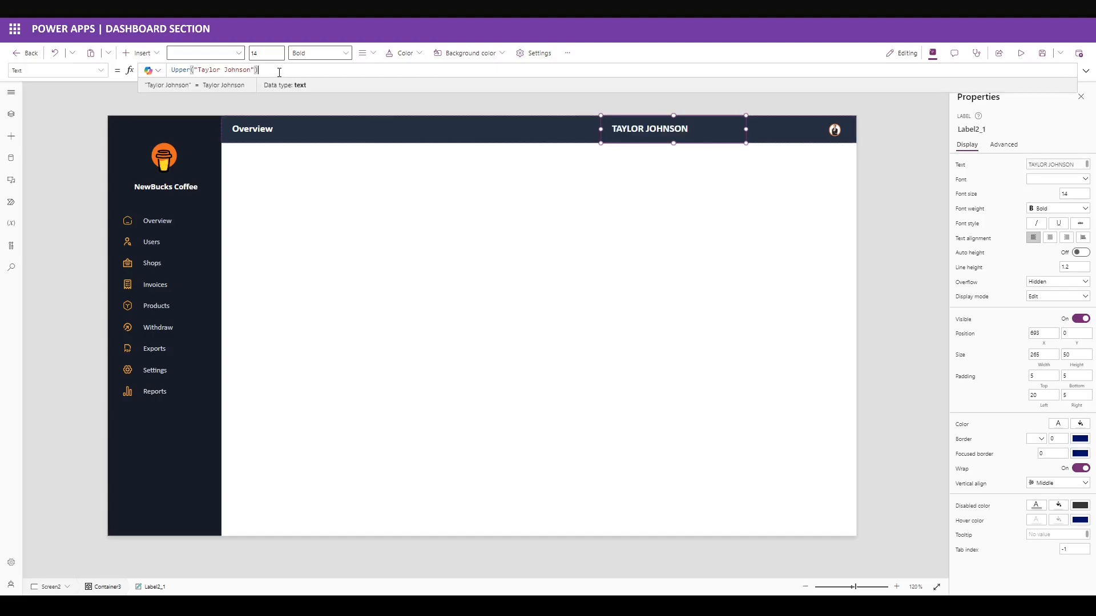
{"action": "type", "text": "& \""}
{"action": "key", "text": "ctrl+v"}
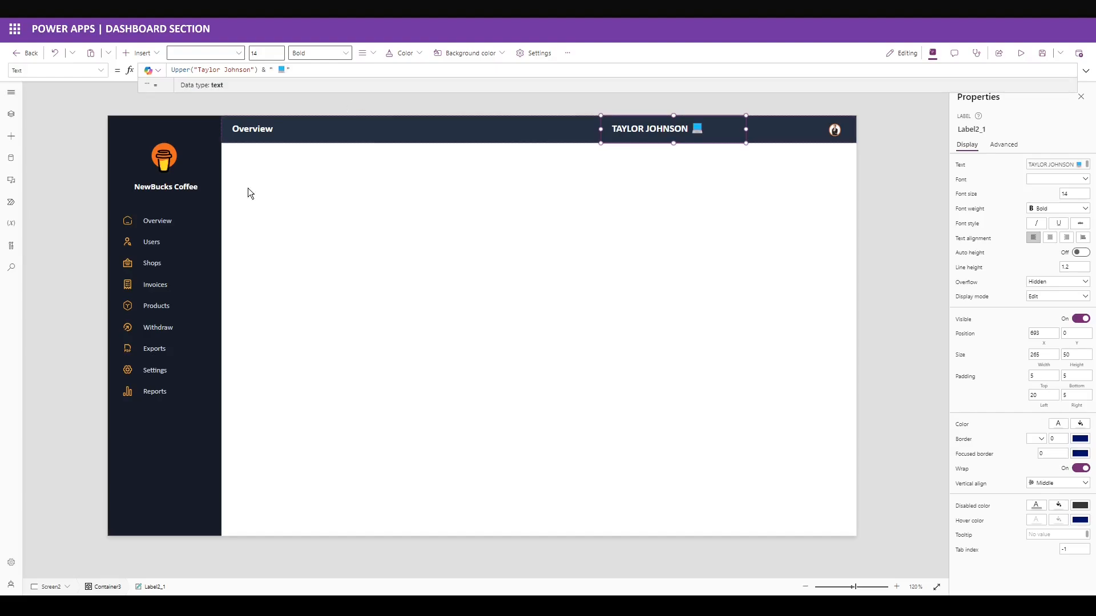
{"action": "left_click", "coordinate": [1053, 190]}
Make the name label's font size 10 with Normal weight.
{"action": "type", "text": "10"}
{"action": "key", "text": "Return"}
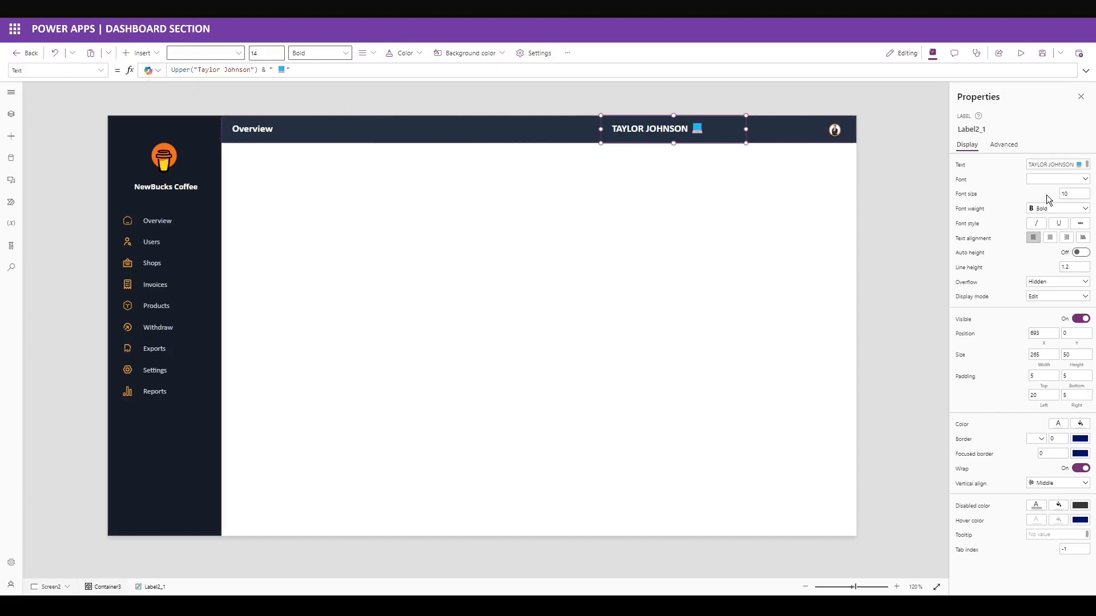
{"action": "left_click", "coordinate": [1057, 209]}
{"action": "left_click", "coordinate": [1054, 242]}
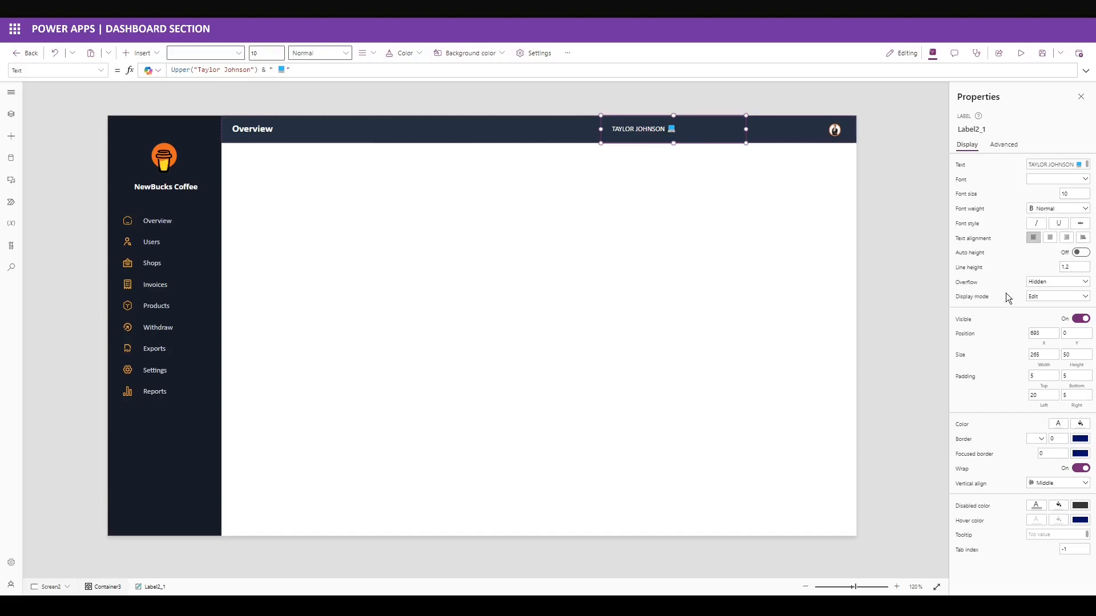
Place the name label at X 961, width 138, left padding 5, right-aligned, then paste a copy left of it.
{"action": "type", "text": "961"}
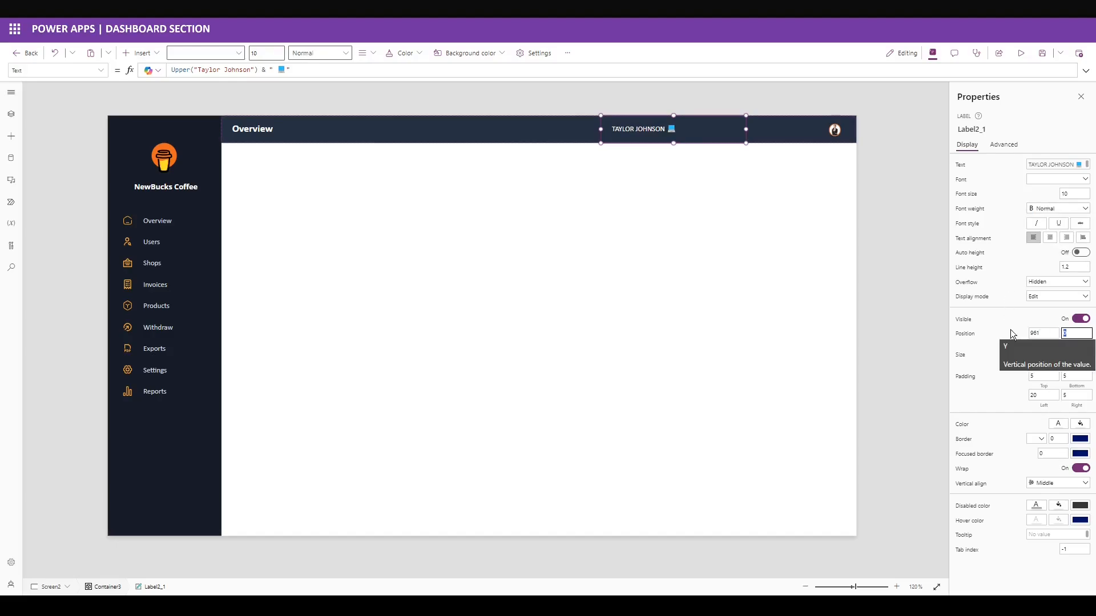
{"action": "key", "text": "Tab"}
{"action": "key", "text": "Tab"}
{"action": "type", "text": "13"}
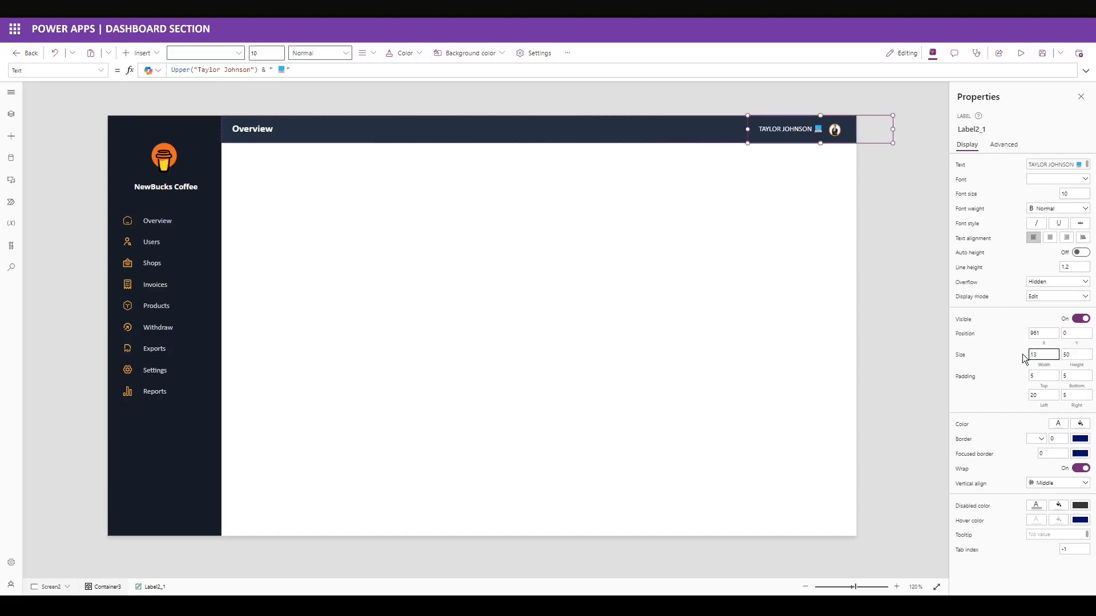
{"action": "type", "text": "8"}
{"action": "key", "text": "Tab"}
{"action": "key", "text": "Tab"}
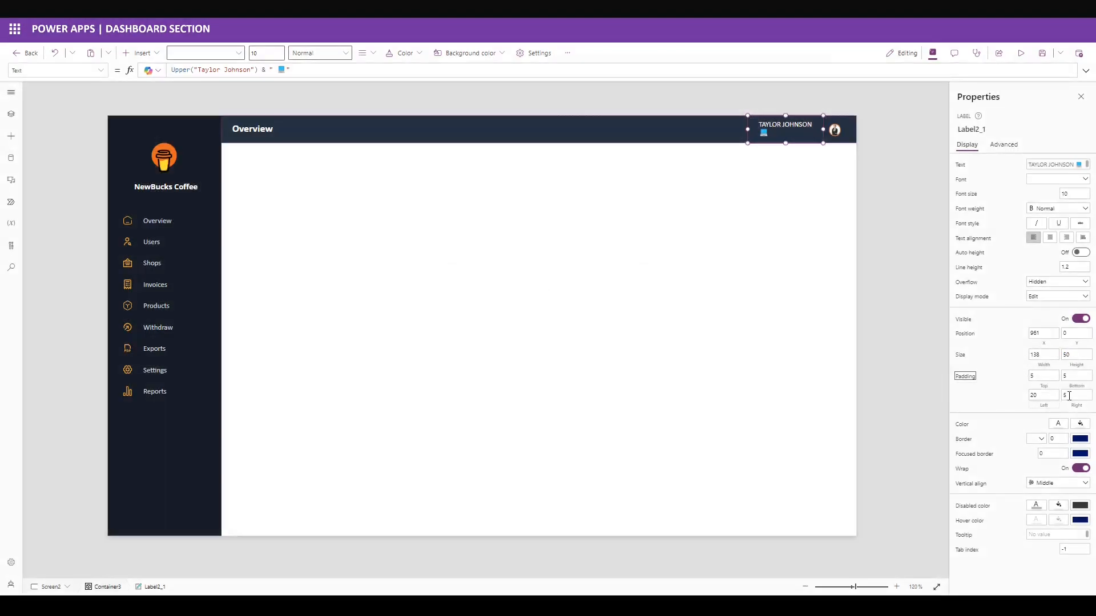
{"action": "left_click", "coordinate": [1042, 395]}
{"action": "type", "text": "5"}
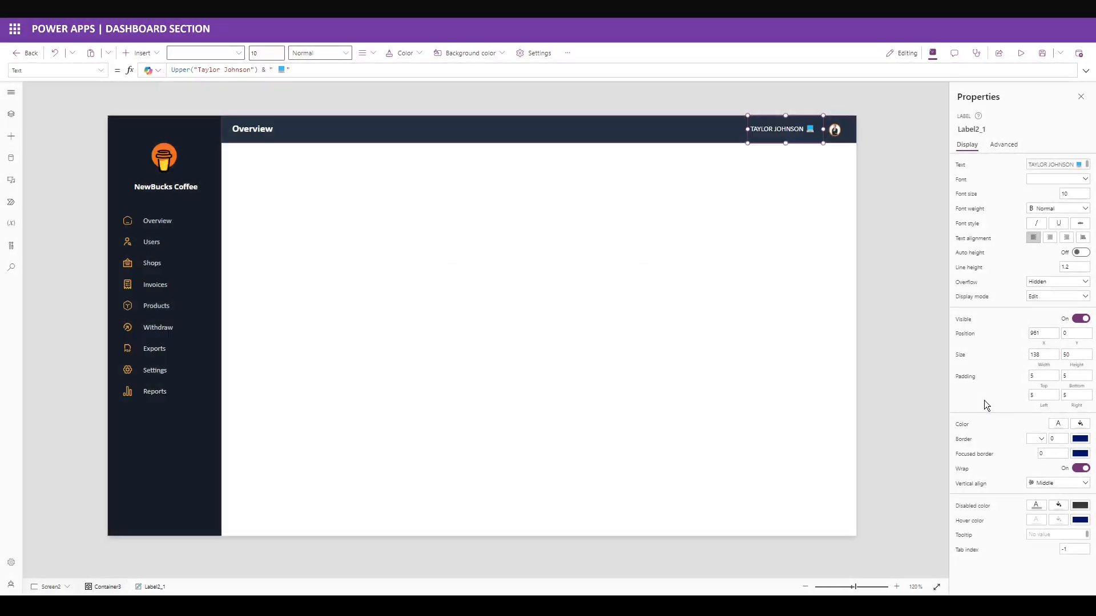
{"action": "left_click", "coordinate": [1066, 237]}
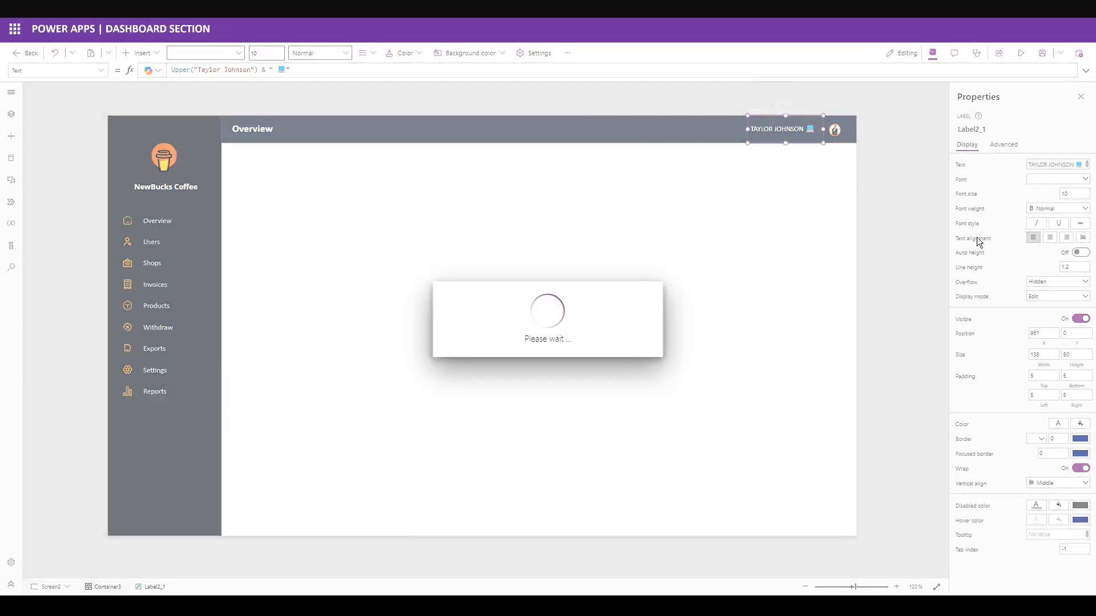
{"action": "key", "text": "ctrl+v"}
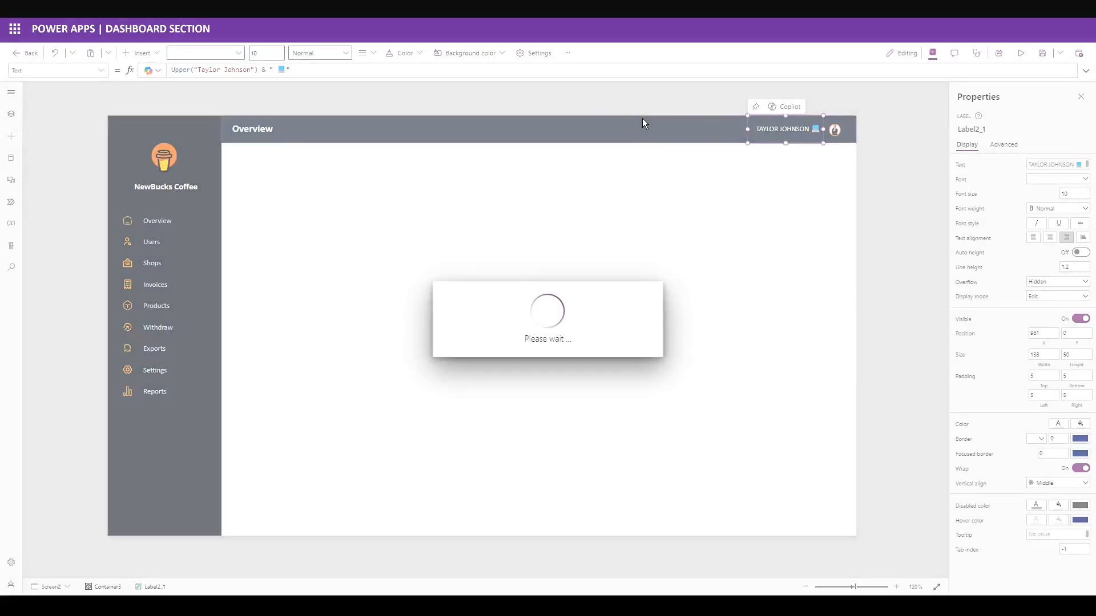
{"action": "left_click_drag", "start_coordinate": [309, 131], "coordinate": [725, 132]}
Change the duplicate label's formula to show Now() with a calendar emoji instead of the uppercase name.
{"action": "left_click", "coordinate": [963, 166]}
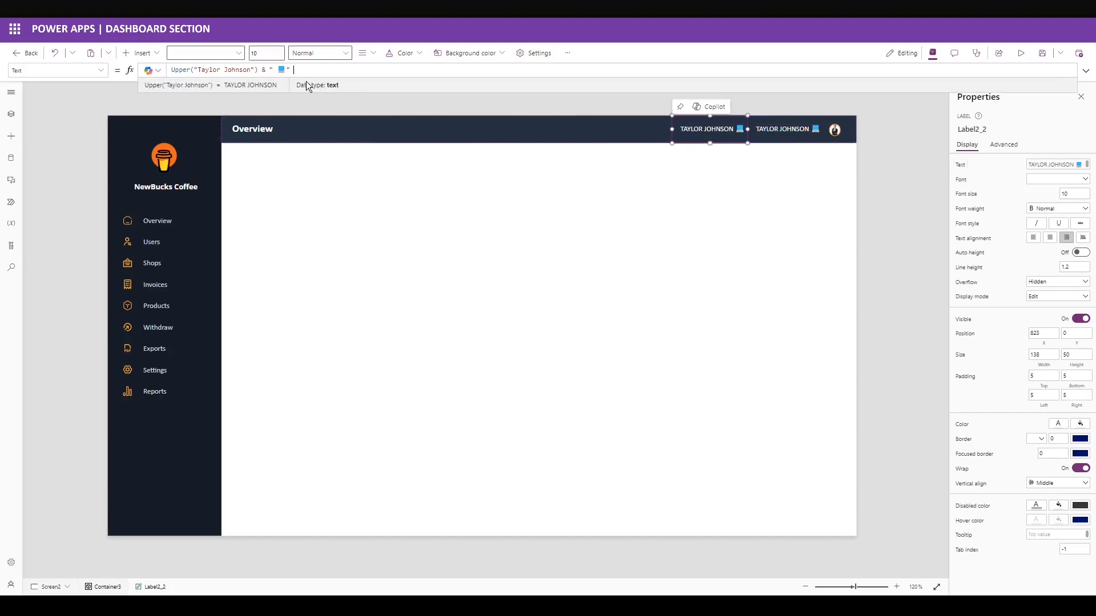
{"action": "left_click", "coordinate": [311, 68]}
{"action": "key", "text": "Left"}
{"action": "key", "text": "BackSpace"}
{"action": "key", "text": "ctrl+v"}
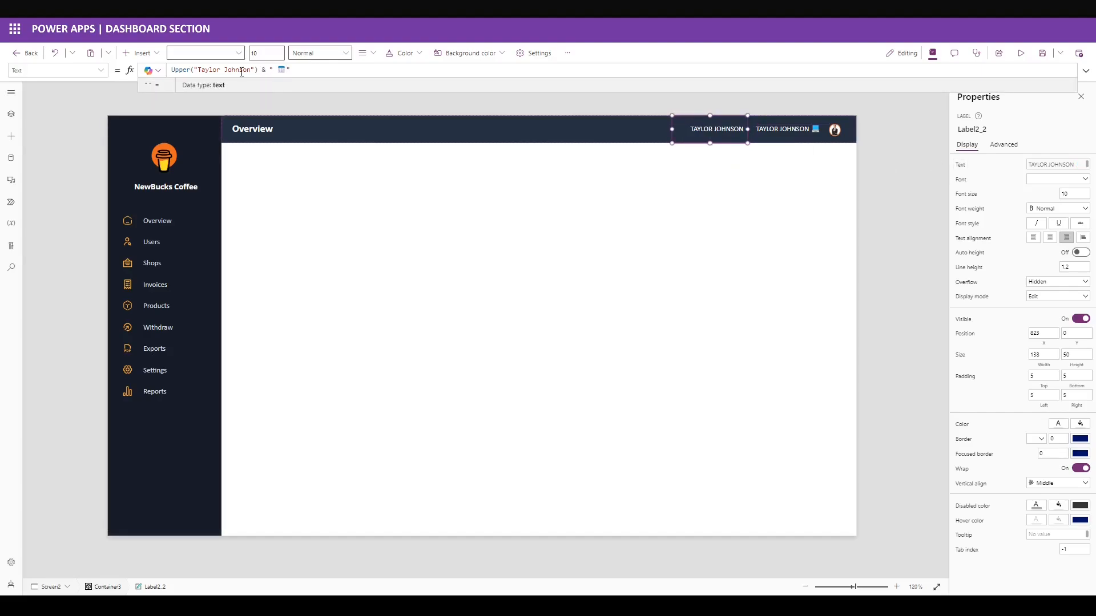
{"action": "left_click_drag", "start_coordinate": [258, 70], "coordinate": [128, 71]}
{"action": "type", "text": "Now()"}
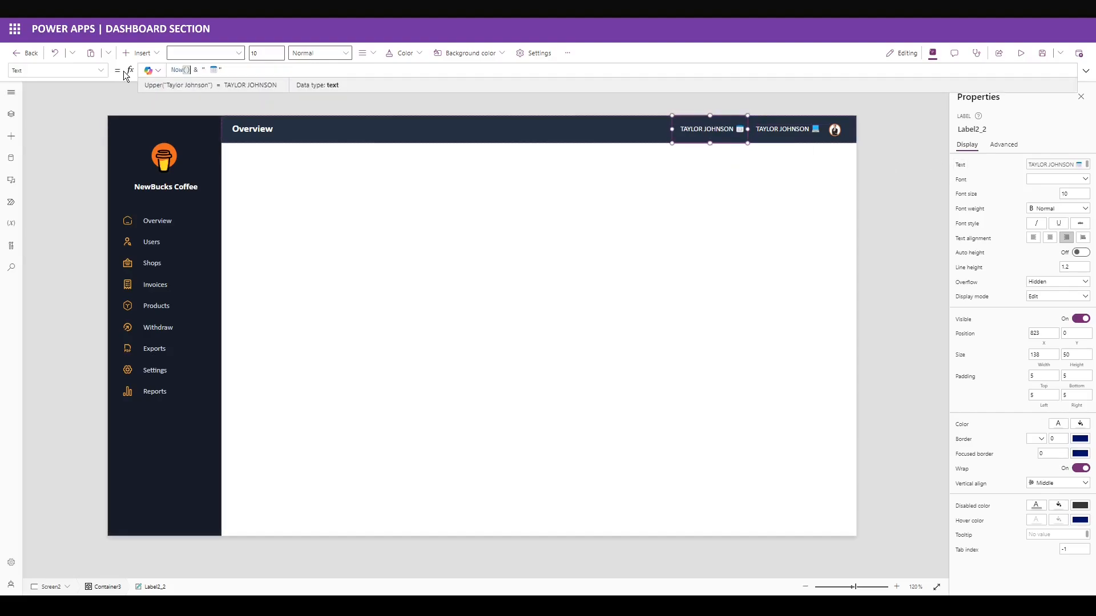
{"action": "left_click", "coordinate": [518, 115]}
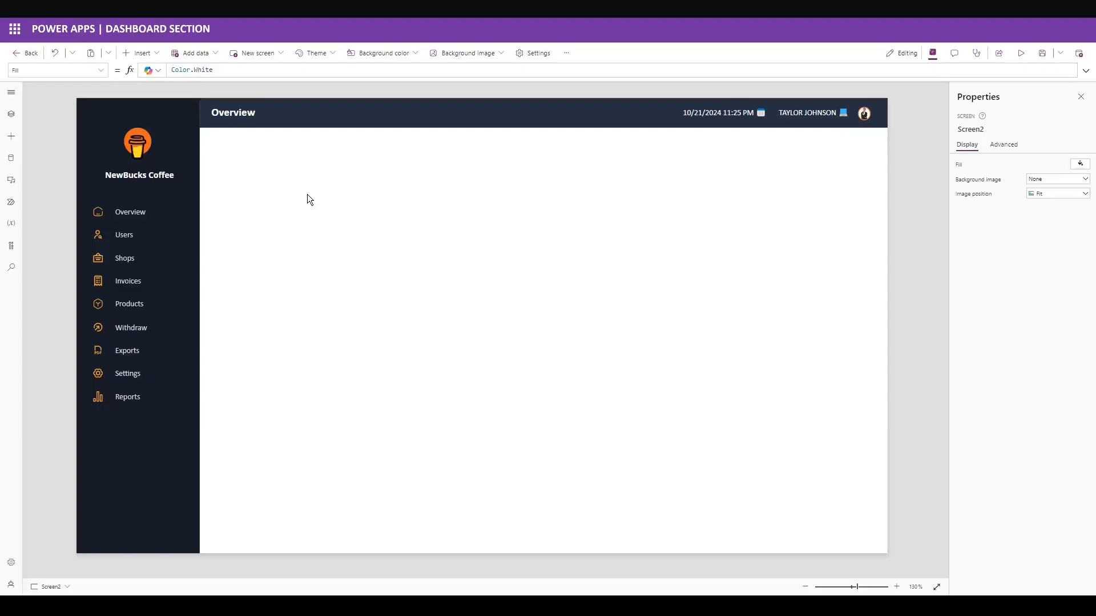
{"action": "left_click", "coordinate": [141, 53]}
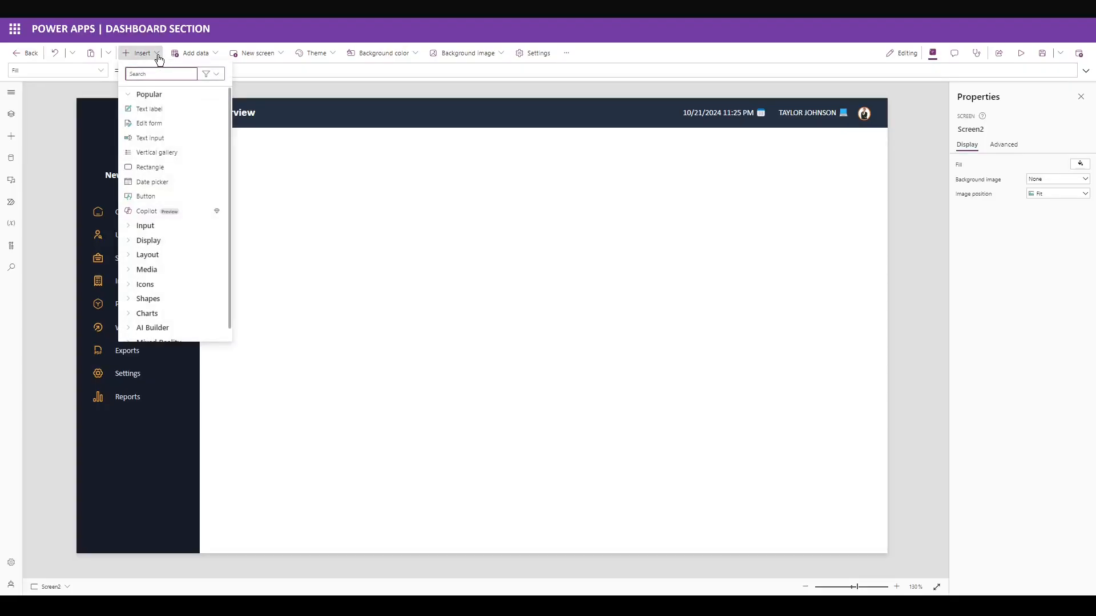
Add a container at X 245, Y 85, sized 1083×168, with border style None.
{"action": "type", "text": "contain"}
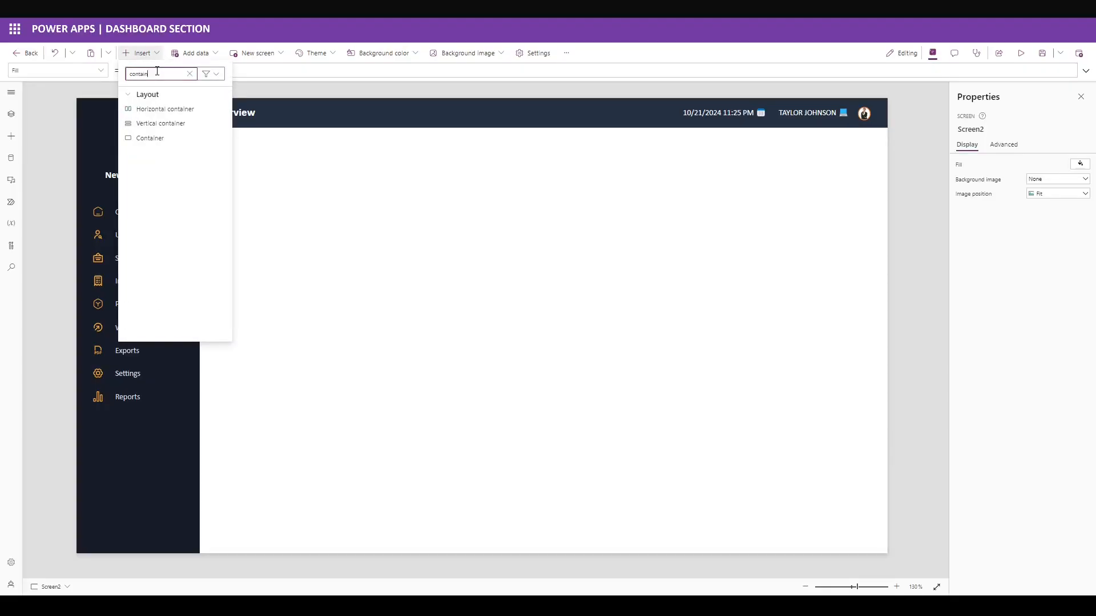
{"action": "left_click", "coordinate": [158, 138]}
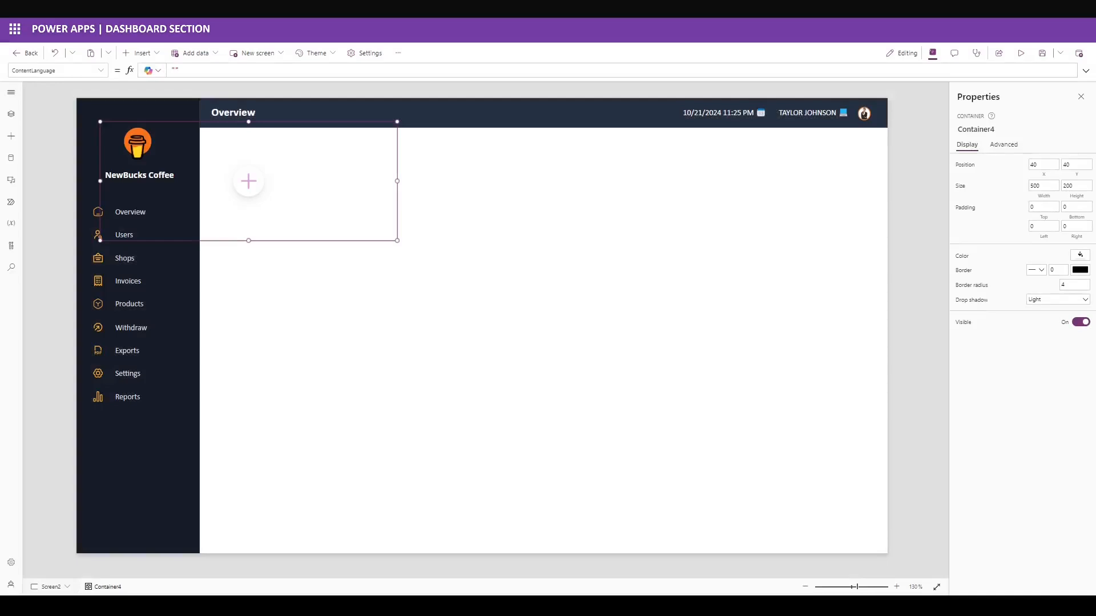
{"action": "double_click", "coordinate": [1040, 165]}
{"action": "type", "text": "245"}
{"action": "key", "text": "Tab"}
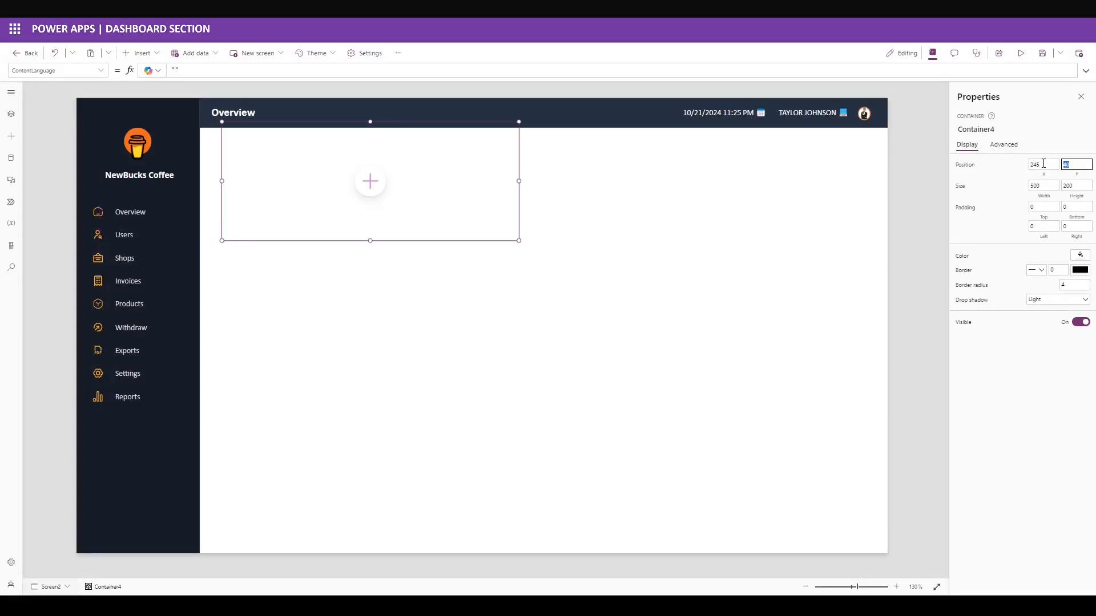
{"action": "type", "text": "85"}
{"action": "key", "text": "Tab"}
{"action": "type", "text": "1083"}
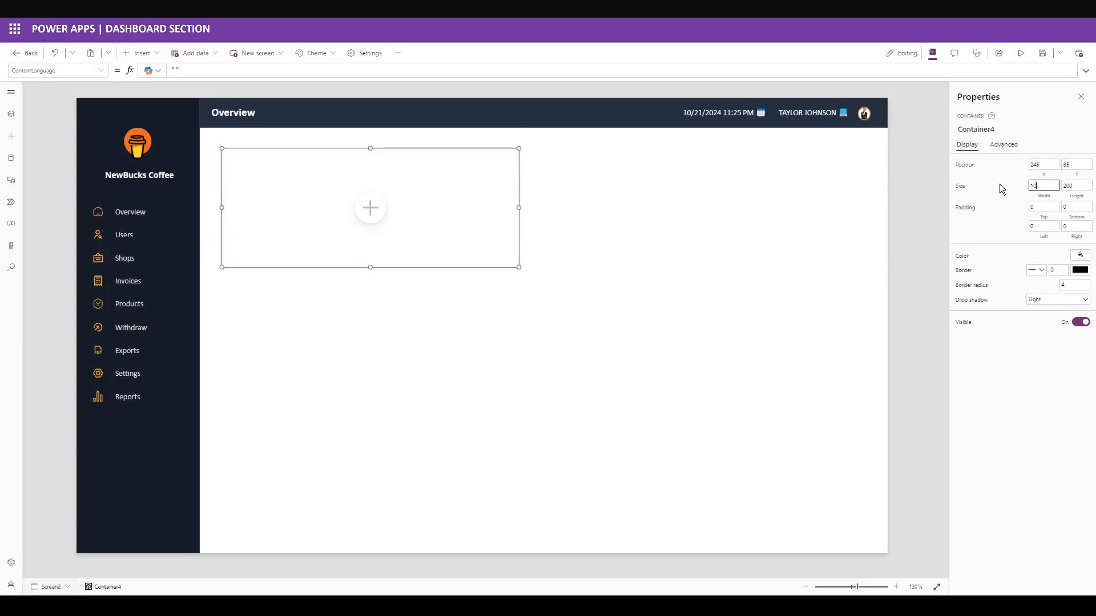
{"action": "key", "text": "Tab"}
{"action": "type", "text": "68"}
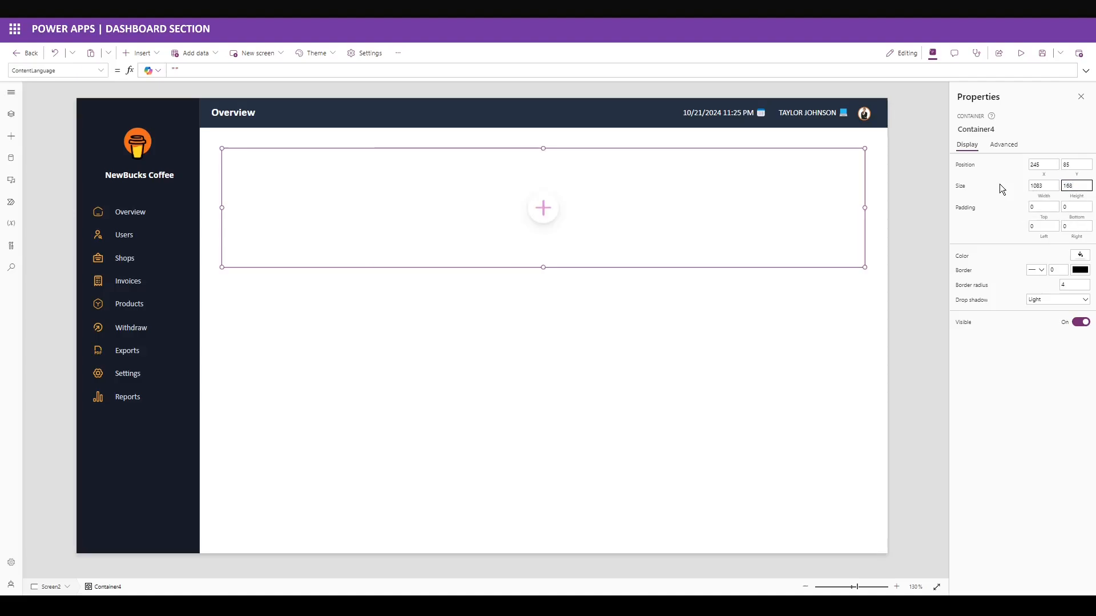
{"action": "left_click", "coordinate": [1035, 271]}
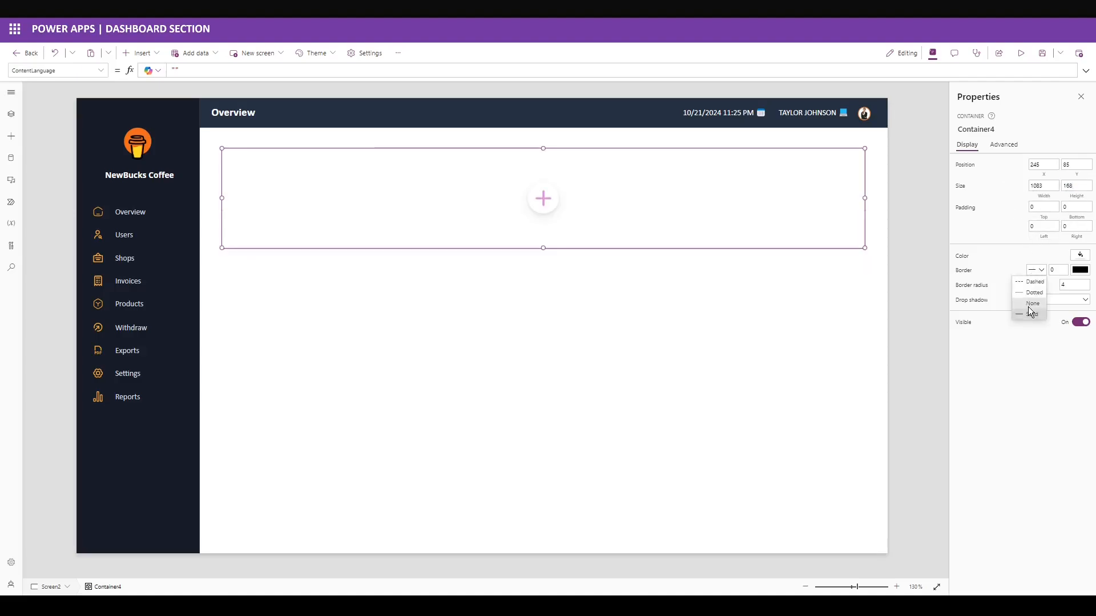
{"action": "left_click", "coordinate": [1030, 312]}
{"action": "left_click_drag", "start_coordinate": [1070, 285], "coordinate": [1035, 286]}
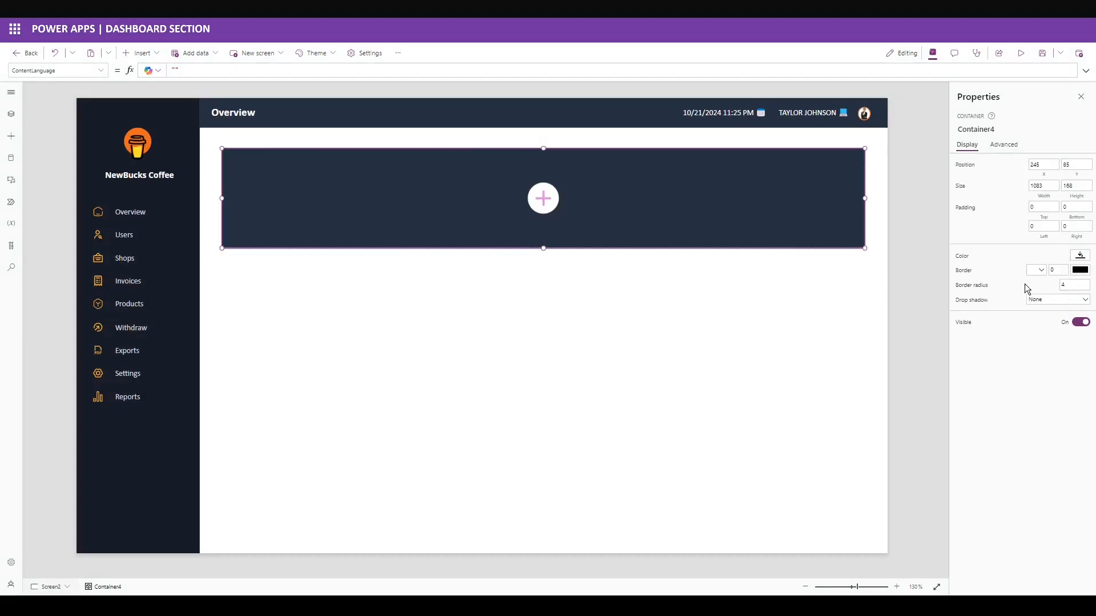
Paste the heading label into the container as the Quick Summary title with height 40.
{"action": "key", "text": "ctrl+v"}
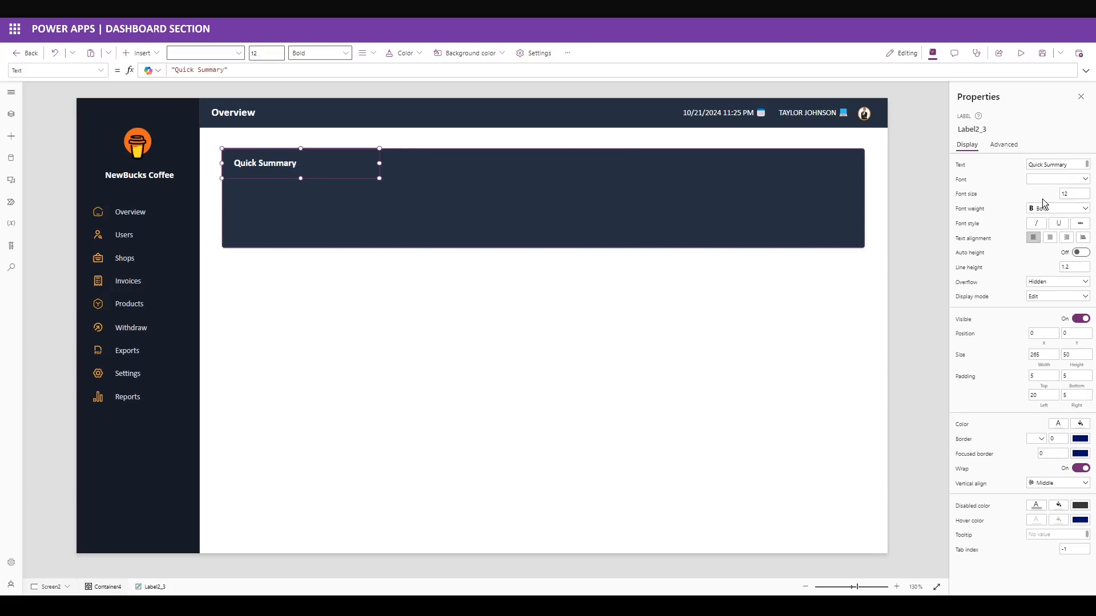
{"action": "left_click", "coordinate": [982, 356]}
{"action": "key", "text": "Tab"}
{"action": "type", "text": "40"}
{"action": "left_click", "coordinate": [1010, 393]}
{"action": "left_click", "coordinate": [389, 153]}
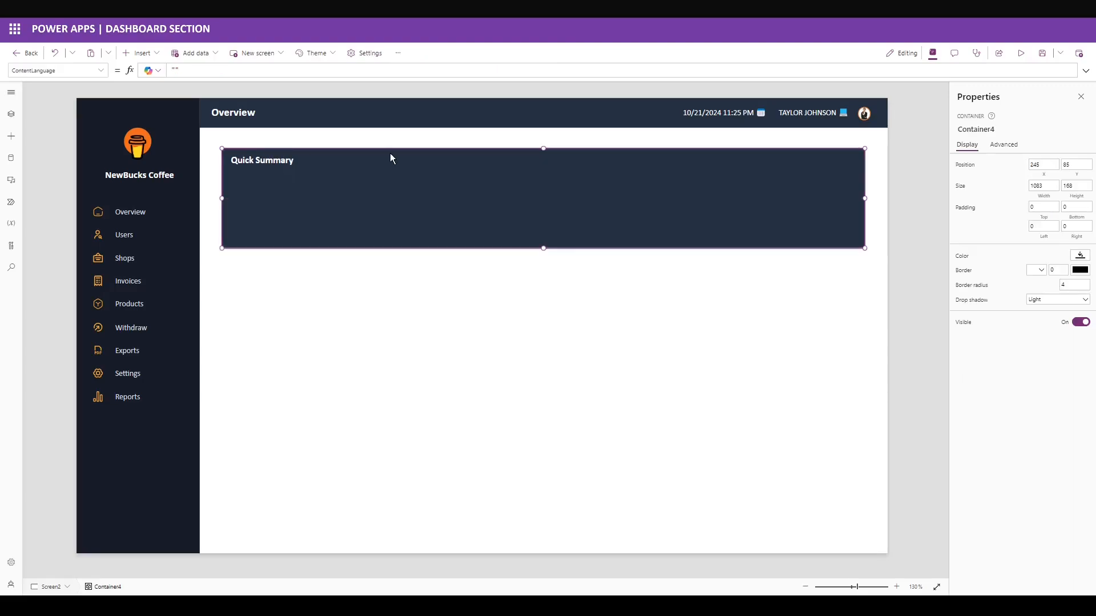
{"action": "left_click", "coordinate": [145, 53]}
Add a nested container at X 839, Y 10, sized 229×30, with drop shadow None.
{"action": "type", "text": "contain"}
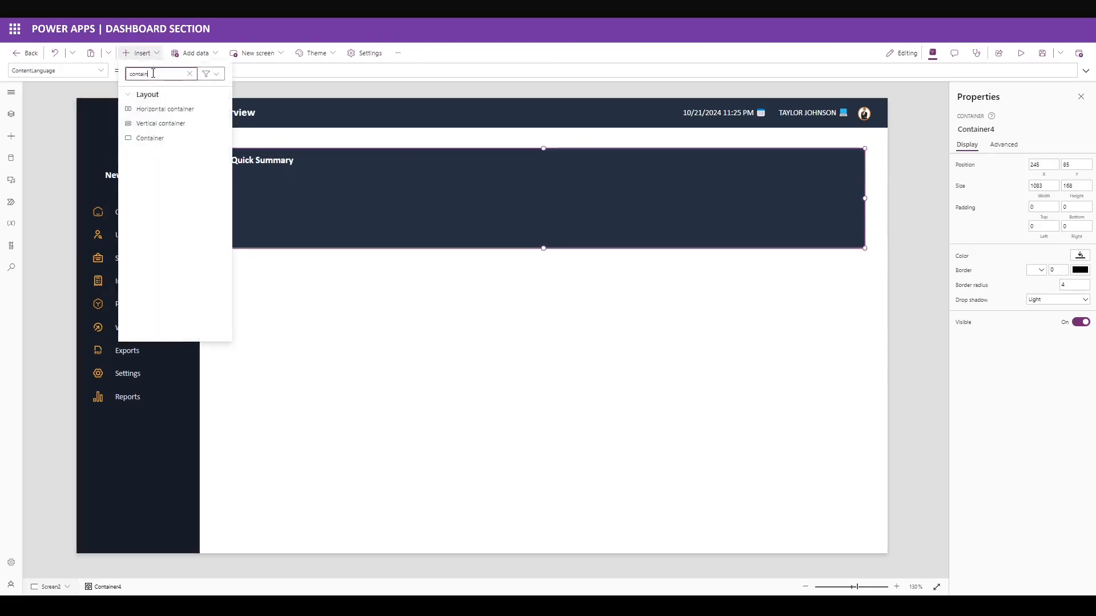
{"action": "left_click", "coordinate": [169, 140]}
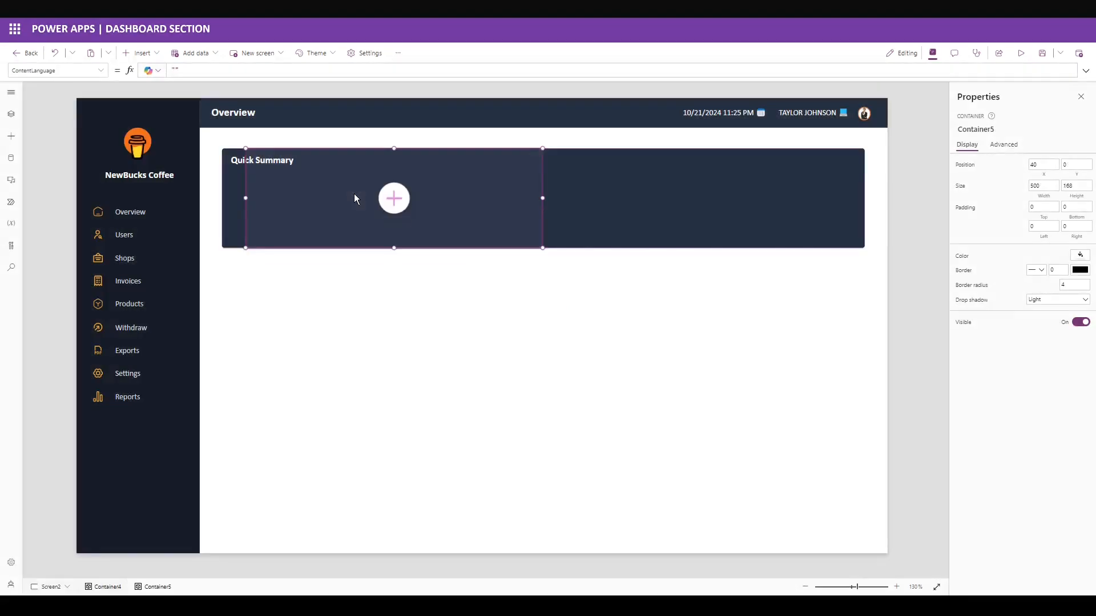
{"action": "left_click", "coordinate": [1052, 168]}
{"action": "type", "text": "8"}
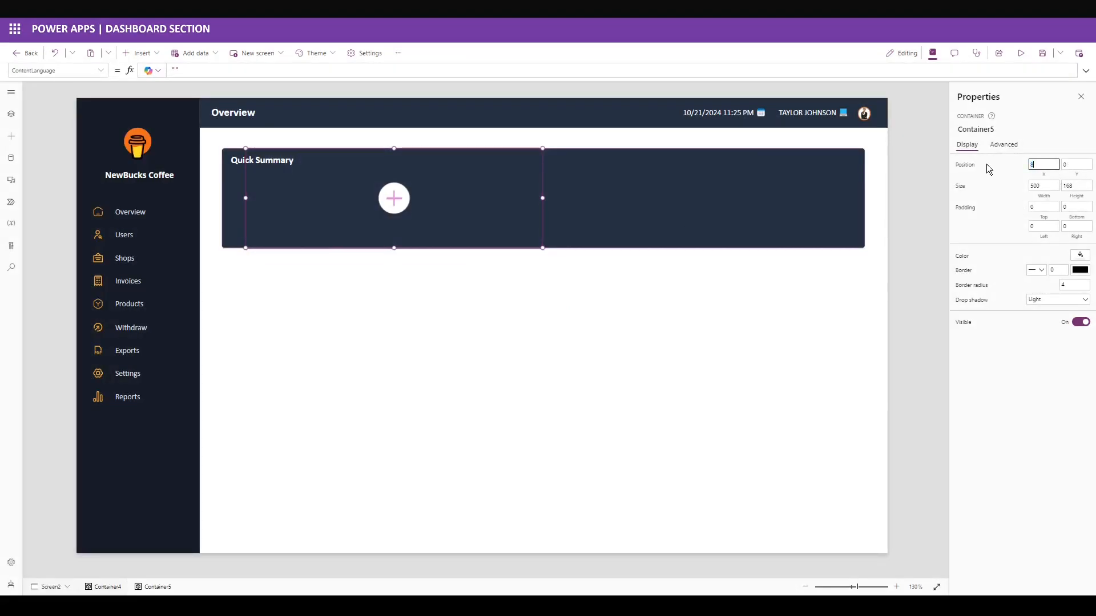
{"action": "type", "text": "39"}
{"action": "left_click", "coordinate": [1068, 164]}
{"action": "type", "text": "10"}
{"action": "key", "text": "Tab"}
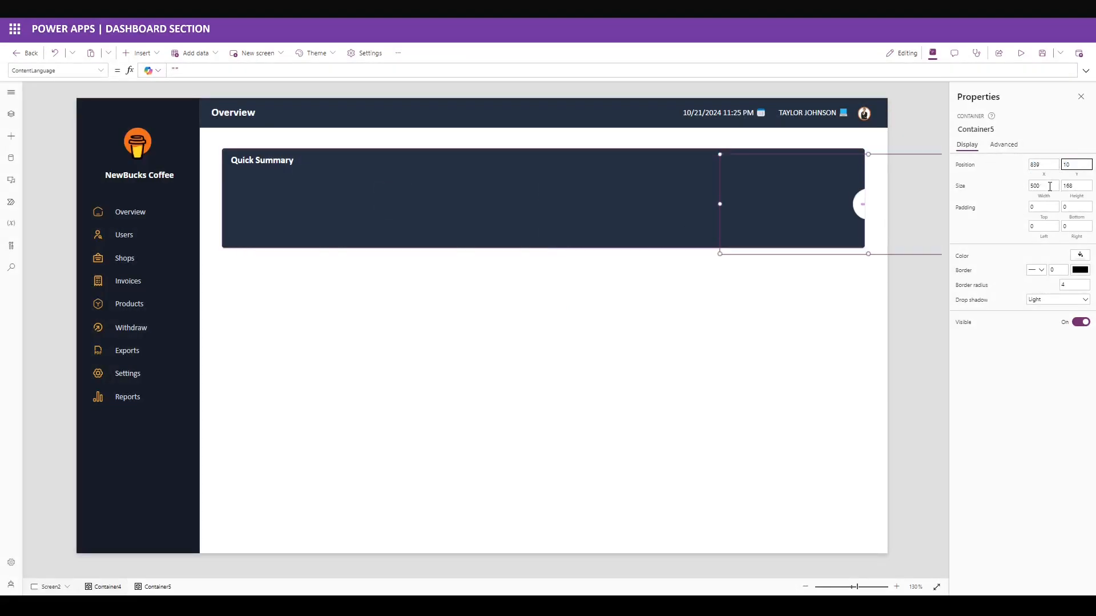
{"action": "type", "text": "229"}
{"action": "key", "text": "Tab"}
{"action": "type", "text": "30"}
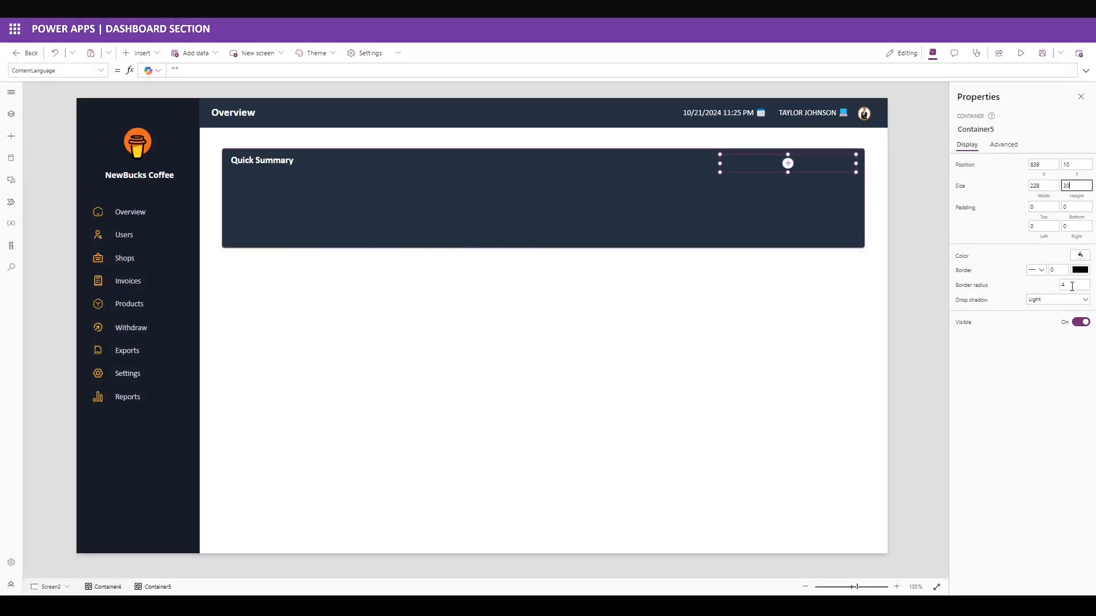
{"action": "left_click", "coordinate": [1056, 299]}
{"action": "left_click", "coordinate": [1056, 311]}
Add a text input with empty default text and hint text 'Search Products'.
{"action": "left_click", "coordinate": [140, 53]}
{"action": "type", "text": "text"}
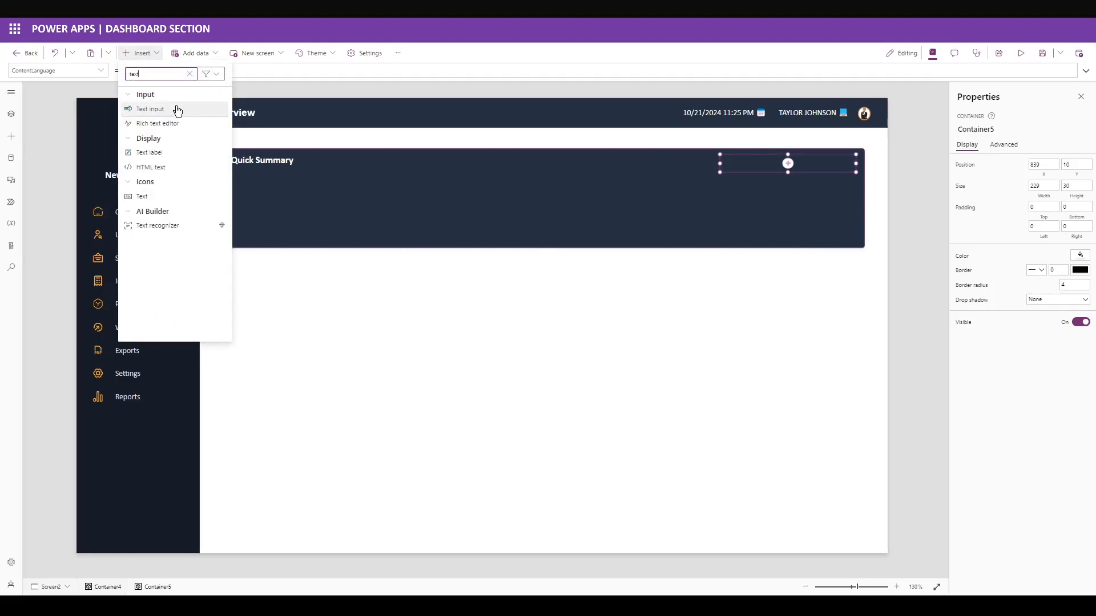
{"action": "left_click", "coordinate": [150, 109]}
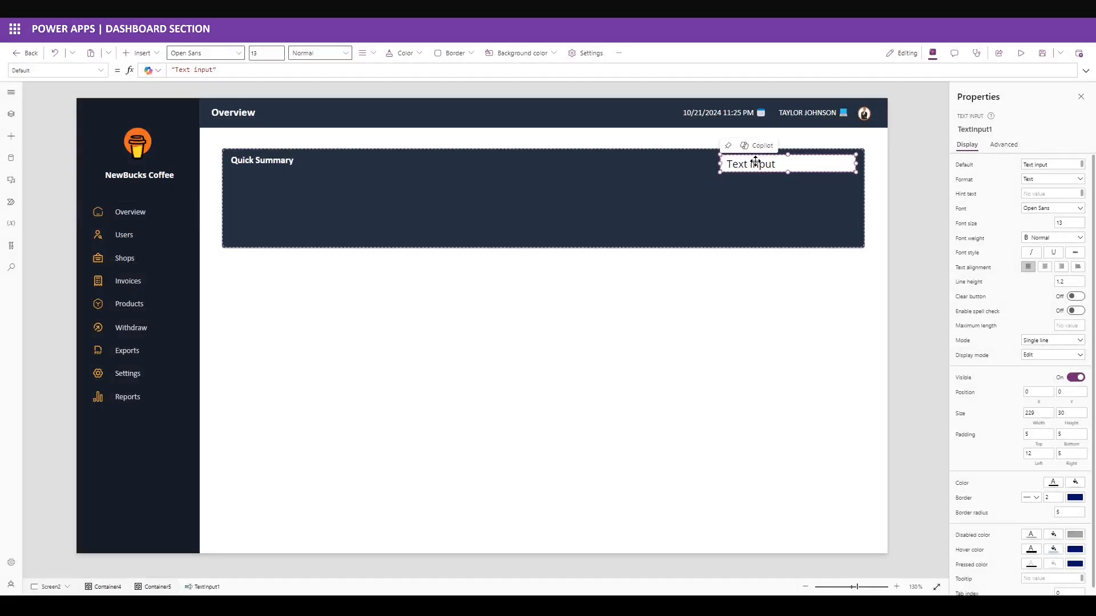
{"action": "triple_click", "coordinate": [1061, 169]}
{"action": "key", "text": "BackSpace"}
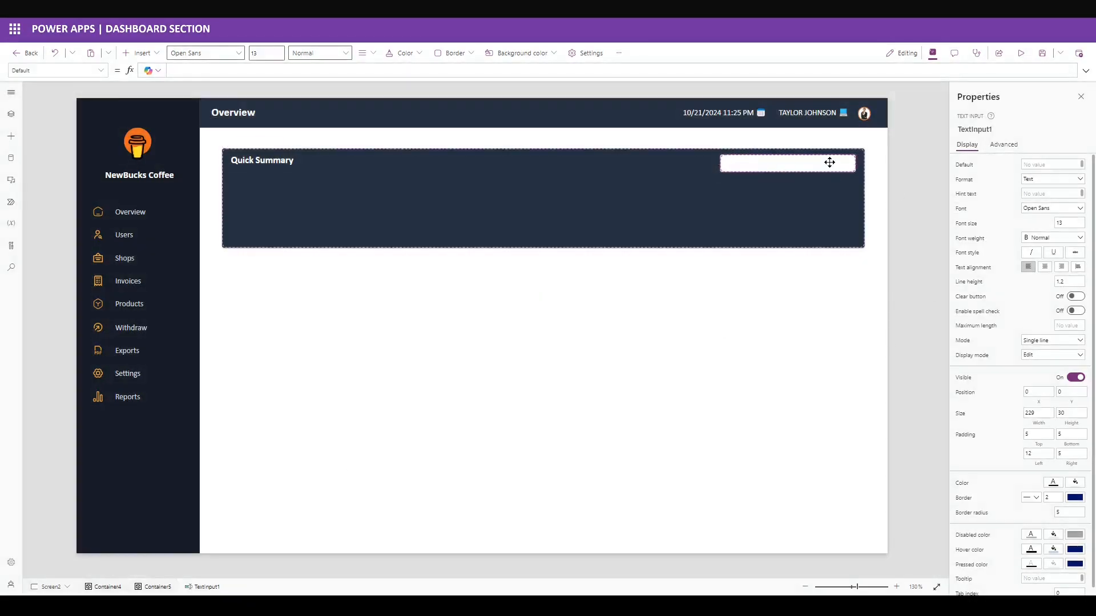
{"action": "left_click", "coordinate": [1051, 194]}
{"action": "type", "text": "Search Products"}
{"action": "left_click", "coordinate": [1001, 212]}
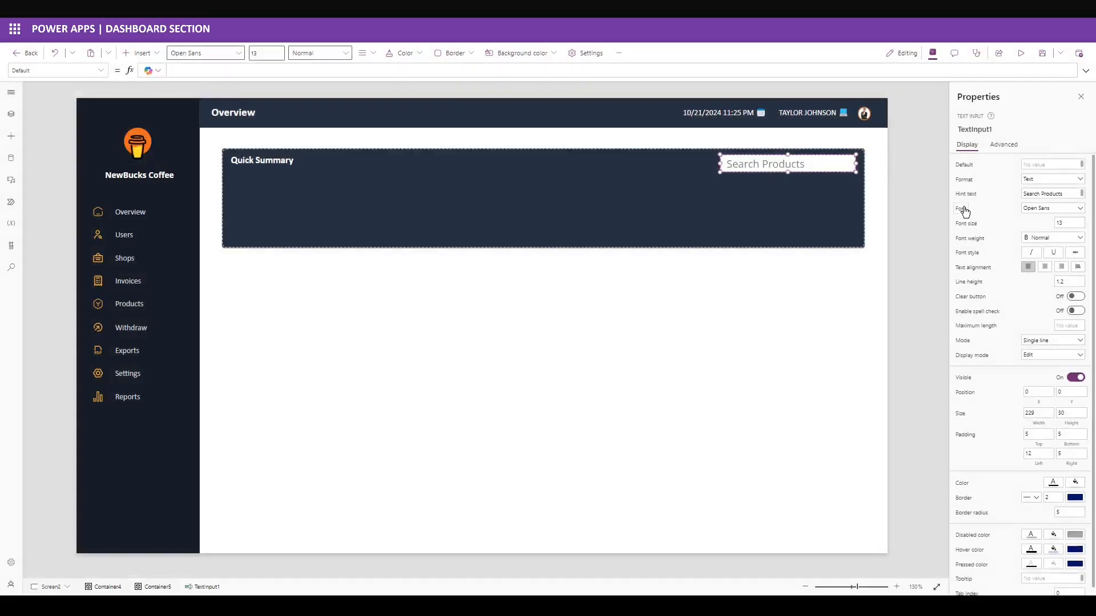
Set the search box font to Calibri size 10 and its width to 193, height 30.
{"action": "left_click", "coordinate": [964, 212]}
{"action": "type", "text": "\"Calibri\""}
{"action": "left_click", "coordinate": [1043, 222]}
{"action": "double_click", "coordinate": [1037, 412]}
{"action": "type", "text": "193"}
{"action": "key", "text": "Tab"}
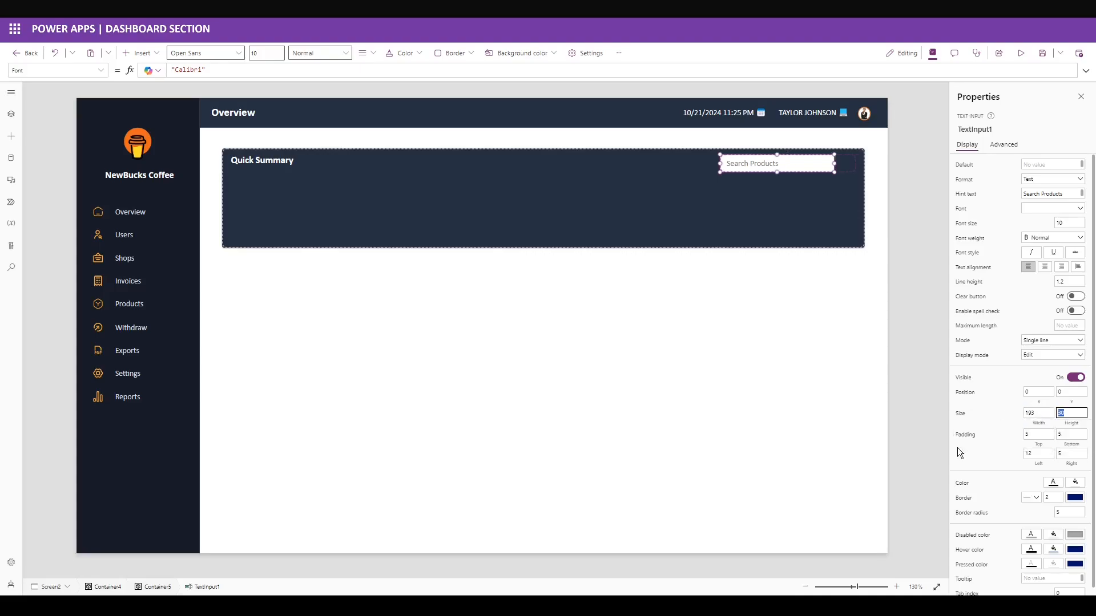
{"action": "left_click", "coordinate": [995, 461]}
Remove the search box's border, setting thickness and corner radius to 0.
{"action": "left_click", "coordinate": [1032, 497]}
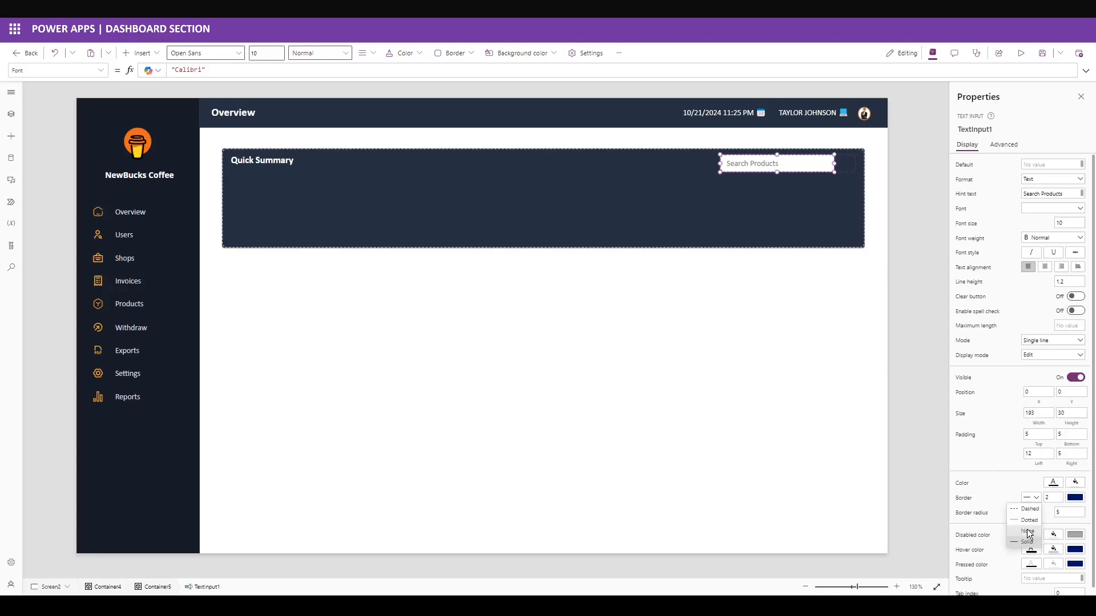
{"action": "left_click", "coordinate": [1030, 539]}
{"action": "left_click_drag", "start_coordinate": [1050, 497], "coordinate": [1040, 500]}
{"action": "type", "text": "0"}
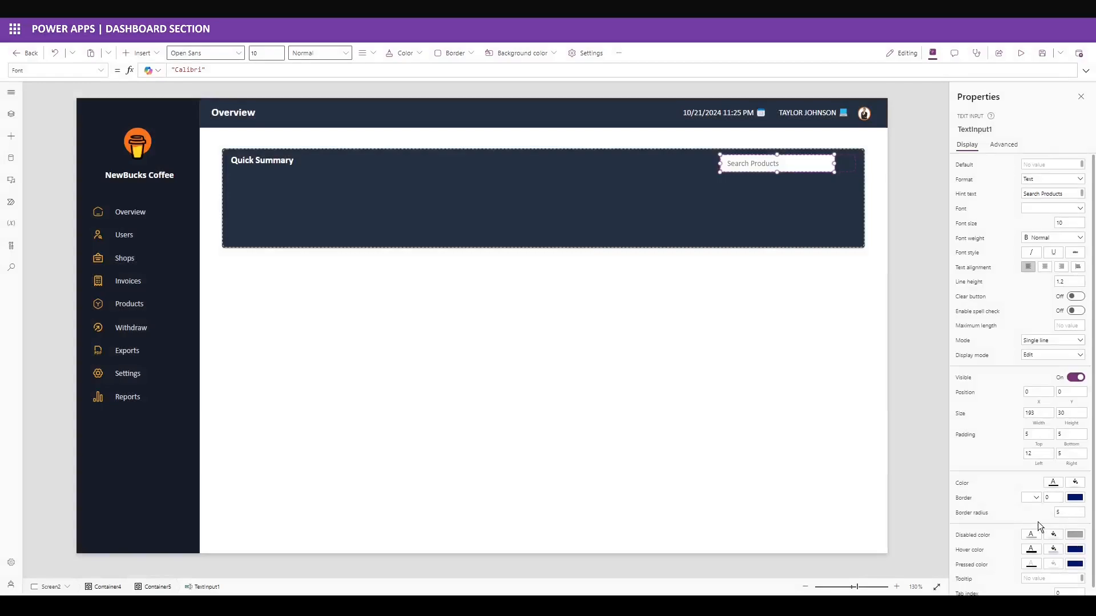
{"action": "key", "text": "Tab"}
{"action": "type", "text": "0"}
Fill the search box with black (000000) and reselect its container.
{"action": "left_click", "coordinate": [1075, 482]}
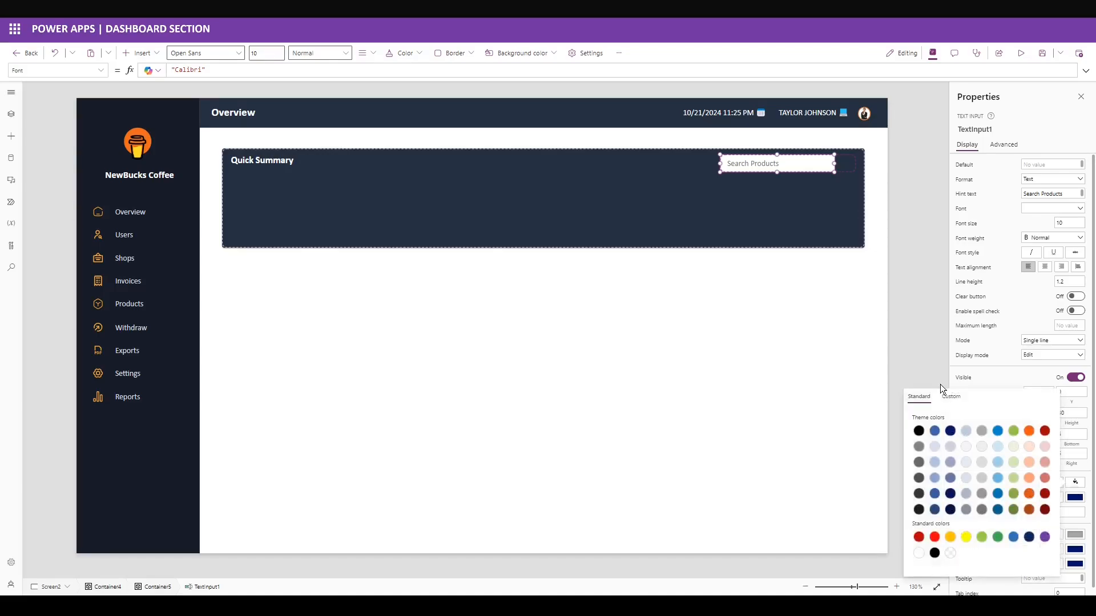
{"action": "left_click", "coordinate": [969, 397]}
{"action": "double_click", "coordinate": [945, 563]}
{"action": "type", "text": "000000"}
{"action": "left_click", "coordinate": [1091, 511]}
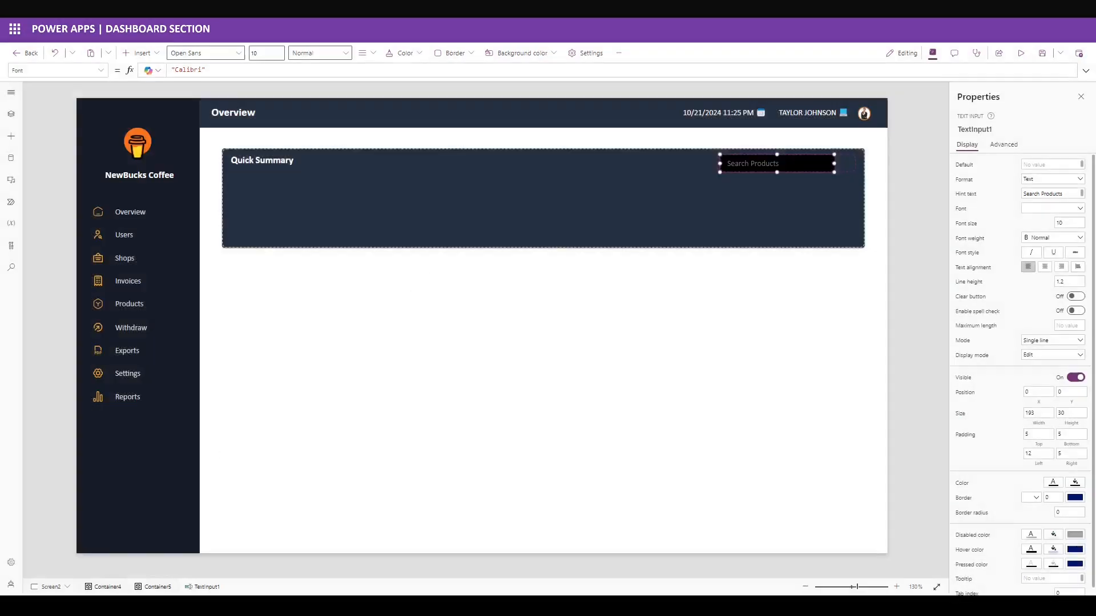
{"action": "left_click", "coordinate": [1053, 482]}
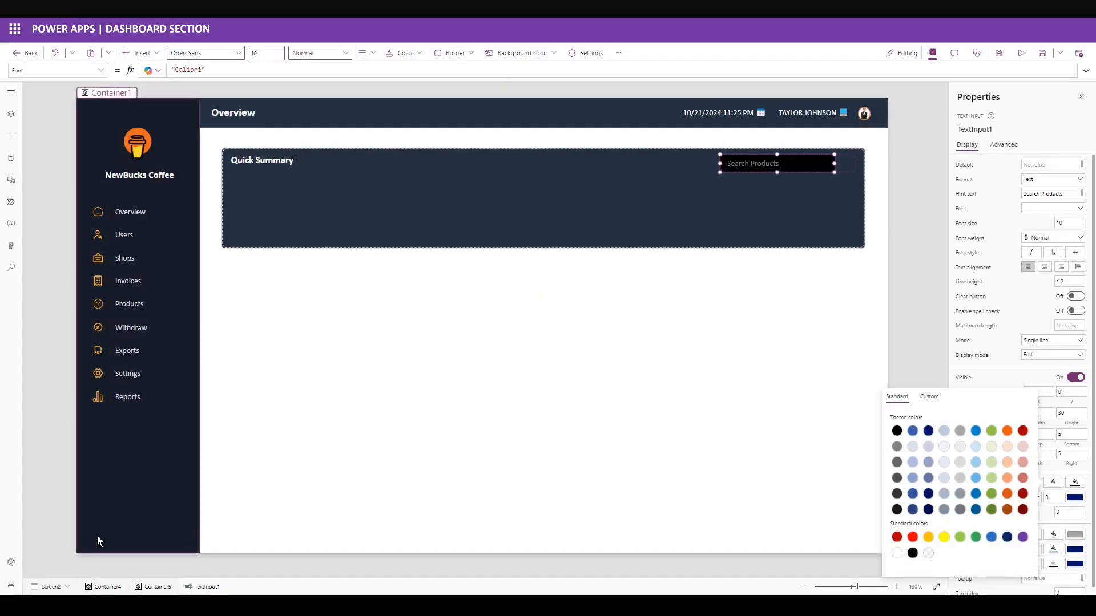
{"action": "left_click", "coordinate": [1091, 542]}
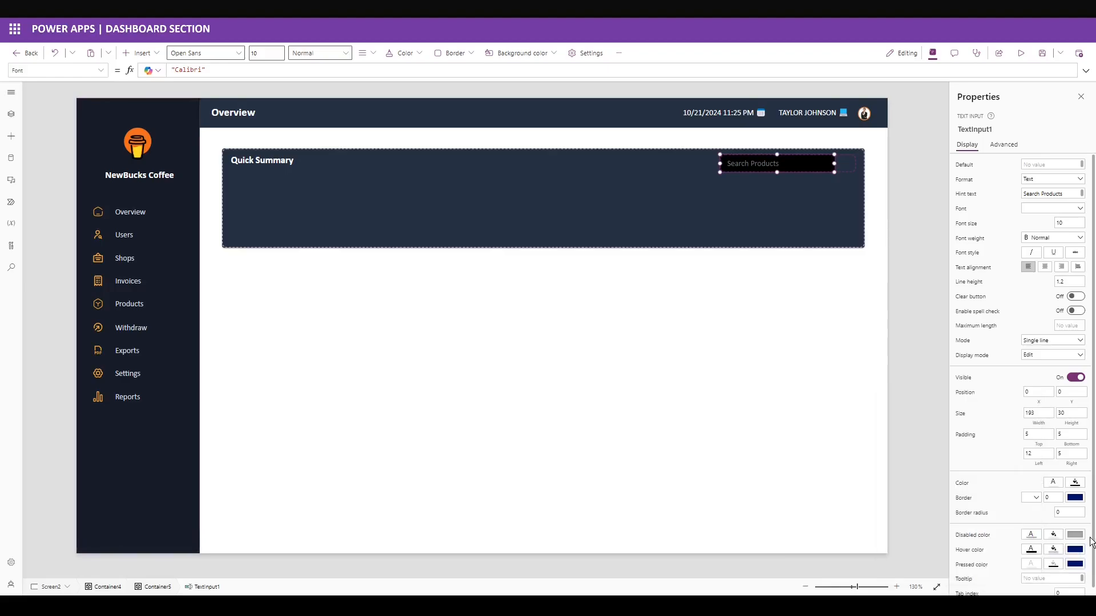
{"action": "left_click", "coordinate": [841, 166]}
{"action": "left_click", "coordinate": [139, 52]}
Add a search icon to the small container, right of the Search Products box.
{"action": "type", "text": "sear"}
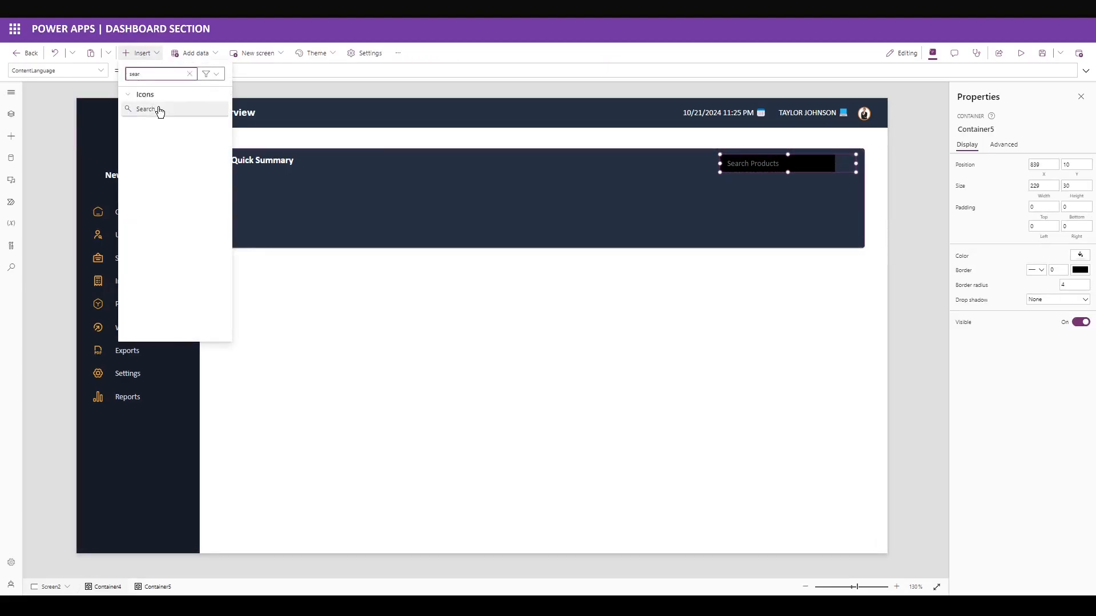
{"action": "left_click", "coordinate": [153, 109]}
{"action": "left_click_drag", "start_coordinate": [764, 165], "coordinate": [835, 166]}
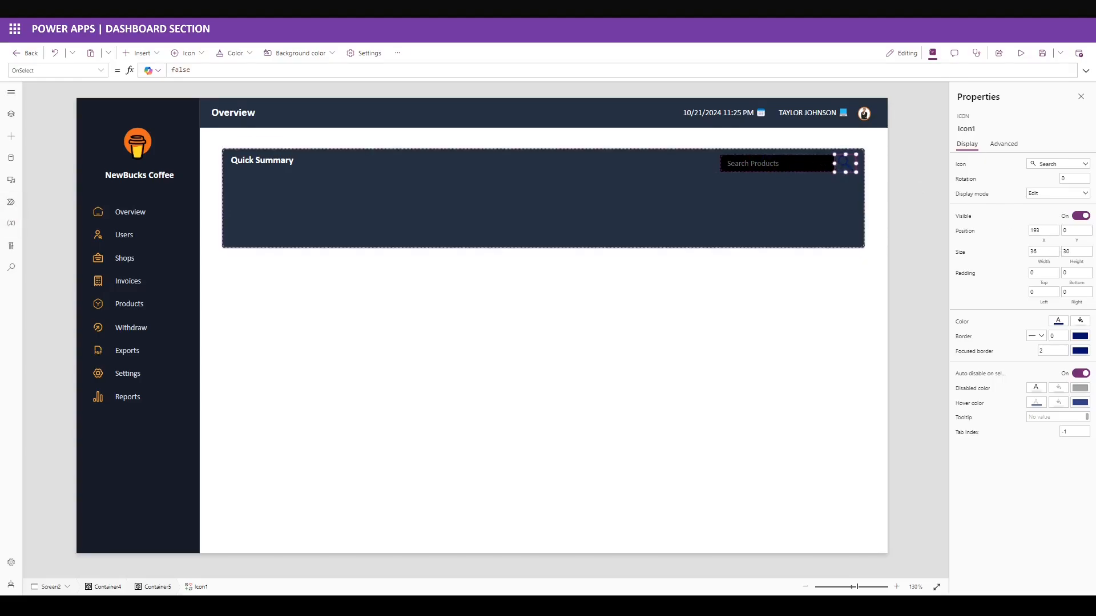
{"action": "left_click", "coordinate": [1037, 252]}
Give the search icon a blue fill with a white glyph.
{"action": "left_click", "coordinate": [1080, 321]}
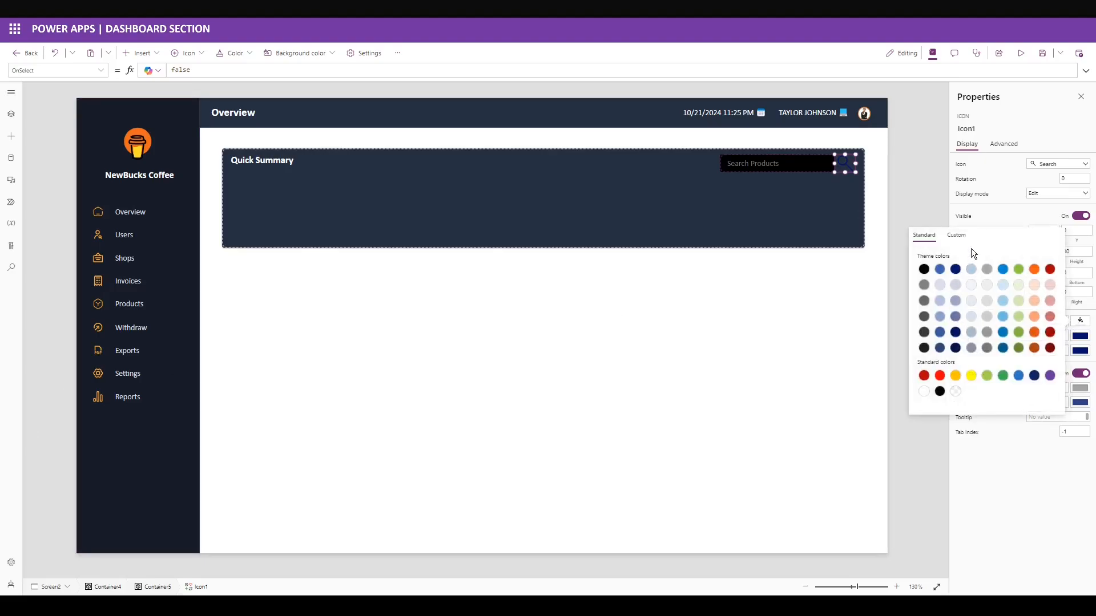
{"action": "left_click", "coordinate": [960, 235]}
{"action": "double_click", "coordinate": [951, 399]}
{"action": "key", "text": "ctrl+v"}
{"action": "left_click", "coordinate": [1080, 297]}
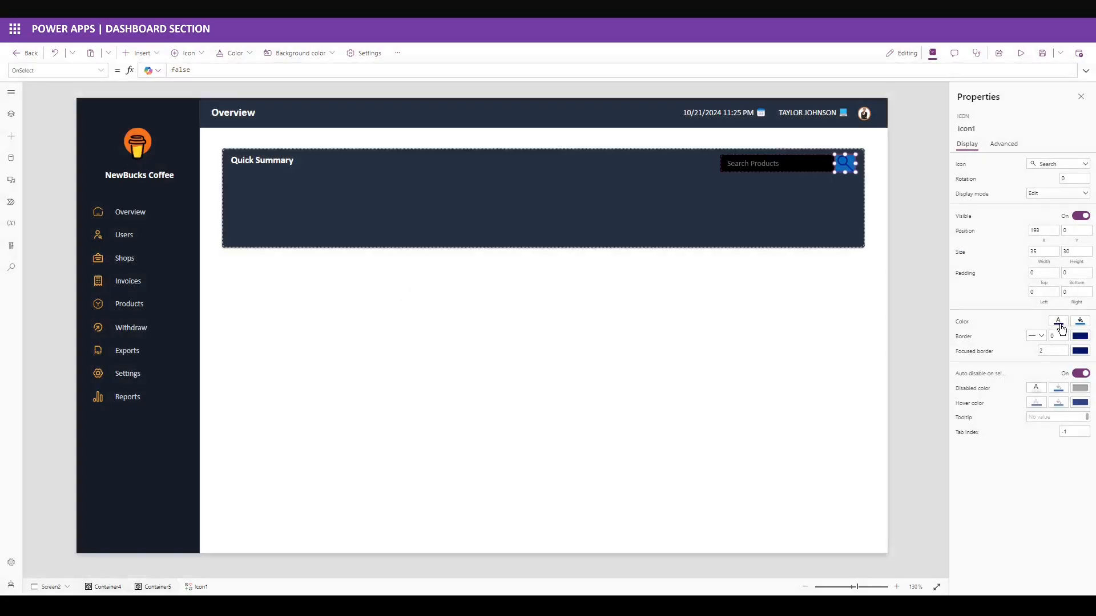
{"action": "left_click", "coordinate": [1058, 321]}
{"action": "left_click", "coordinate": [902, 393]}
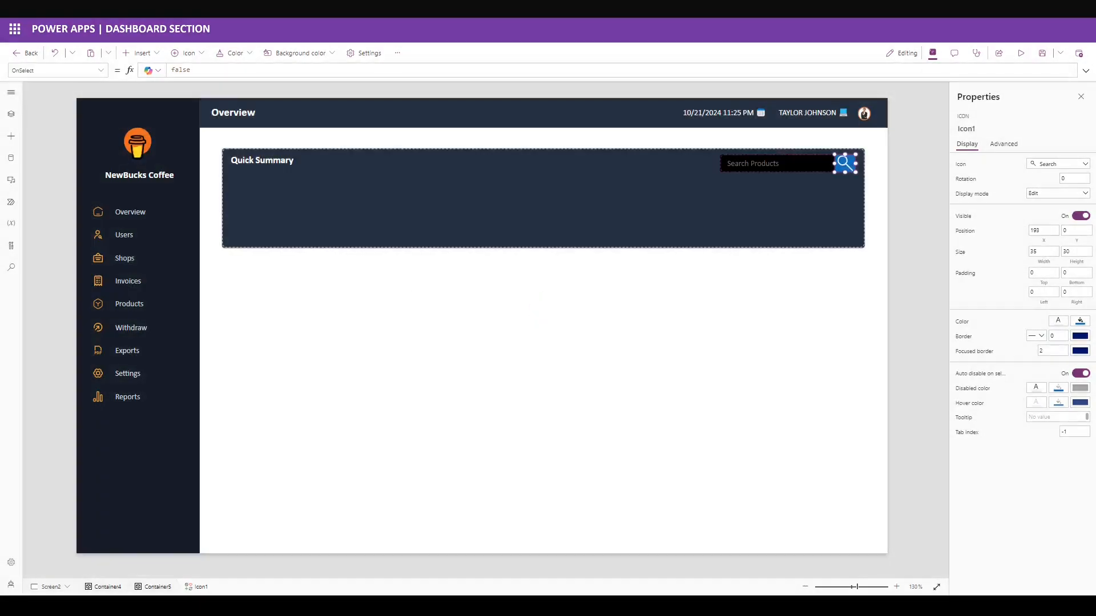
Set the icon's left and right padding to 7.
{"action": "double_click", "coordinate": [1043, 291]}
{"action": "type", "text": "7"}
{"action": "double_click", "coordinate": [1075, 292]}
{"action": "type", "text": "7"}
Insert a horizontal container inside the Quick Summary panel container.
{"action": "left_click", "coordinate": [645, 209]}
{"action": "left_click", "coordinate": [140, 54]}
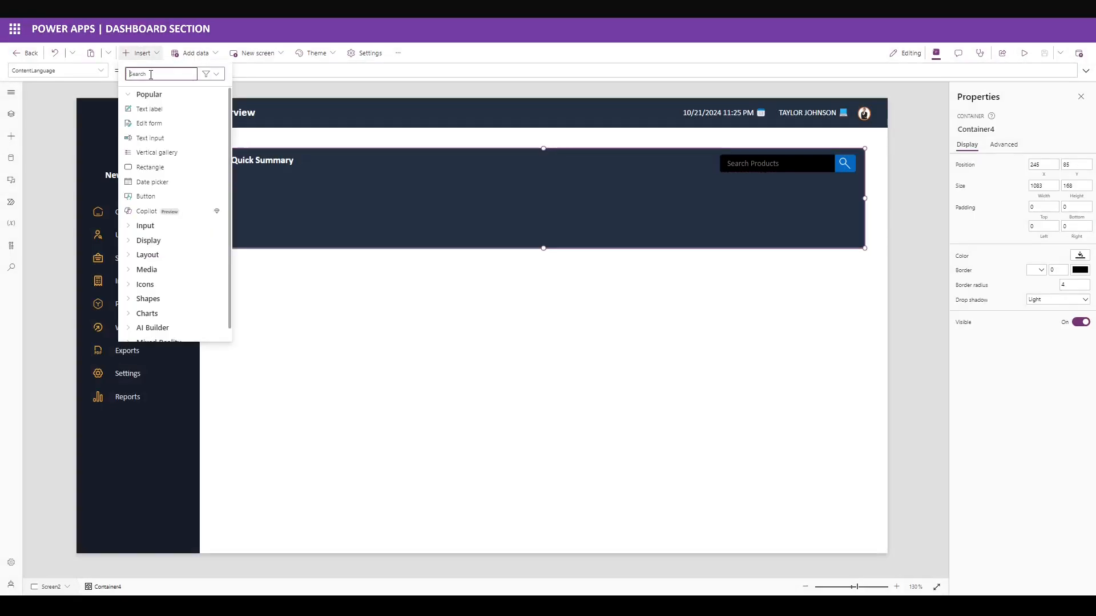
{"action": "left_click", "coordinate": [150, 75]}
{"action": "type", "text": "conta"}
{"action": "left_click", "coordinate": [165, 117]}
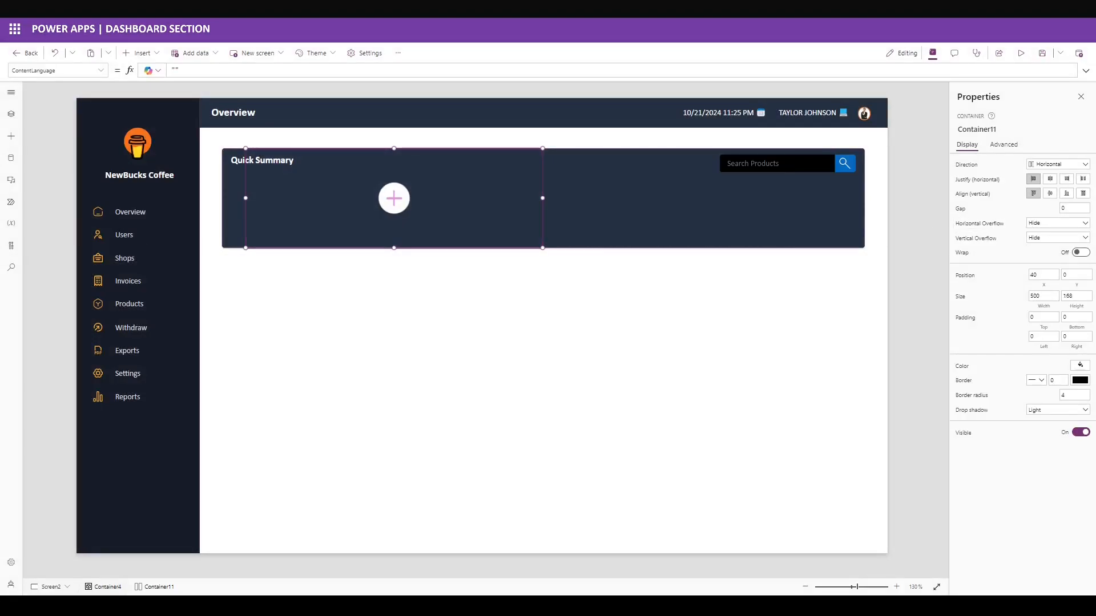
Centre the container's contents both ways, with gap 10, position 14,50 and size 1054×104.
{"action": "left_click", "coordinate": [1050, 179]}
{"action": "left_click", "coordinate": [1050, 193]}
{"action": "left_click", "coordinate": [1070, 209]}
{"action": "type", "text": "1"}
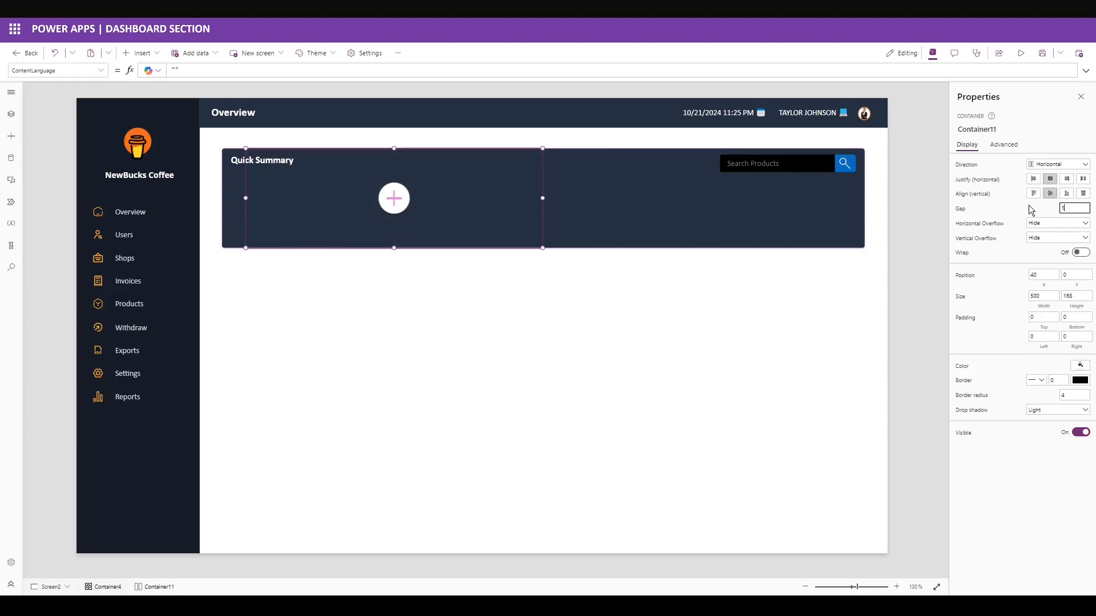
{"action": "type", "text": "0"}
{"action": "left_click", "coordinate": [1041, 275]}
{"action": "type", "text": "14"}
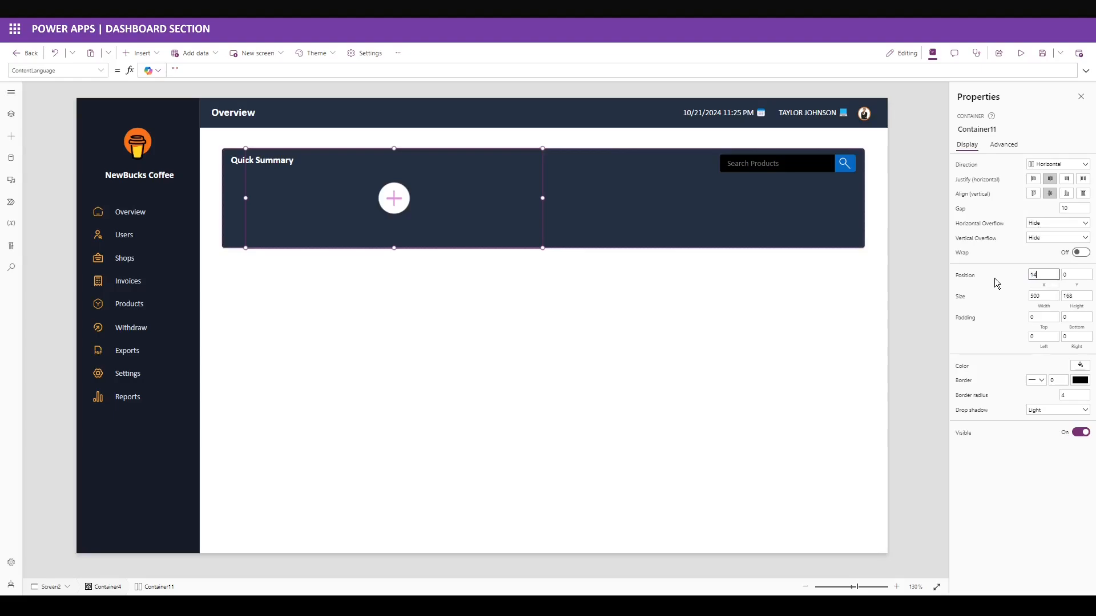
{"action": "left_click", "coordinate": [1073, 277]}
{"action": "type", "text": "50"}
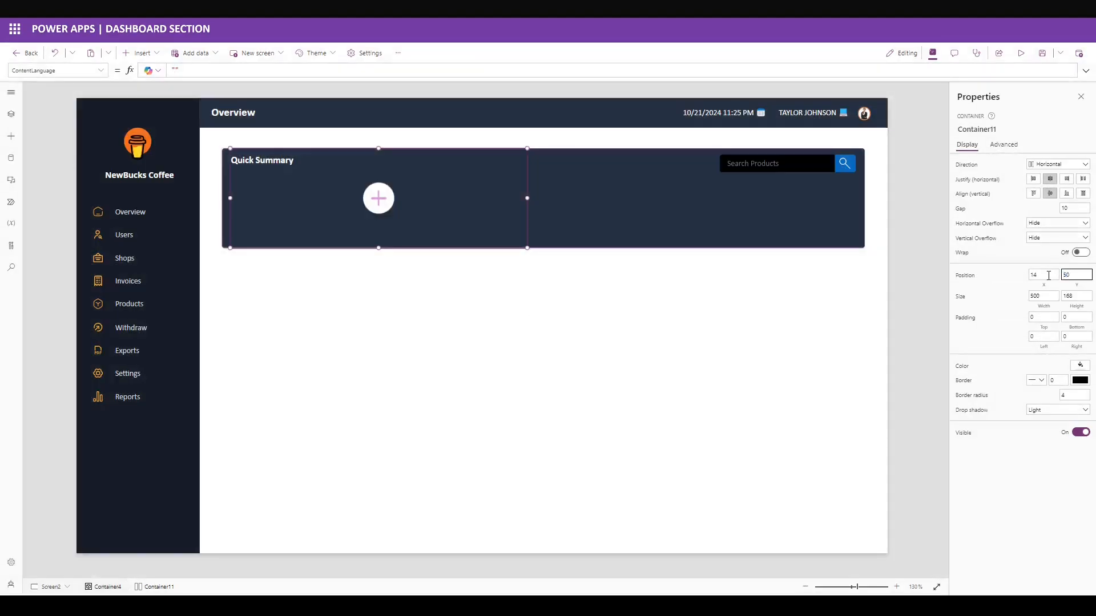
{"action": "key", "text": "Tab"}
{"action": "type", "text": "1"}
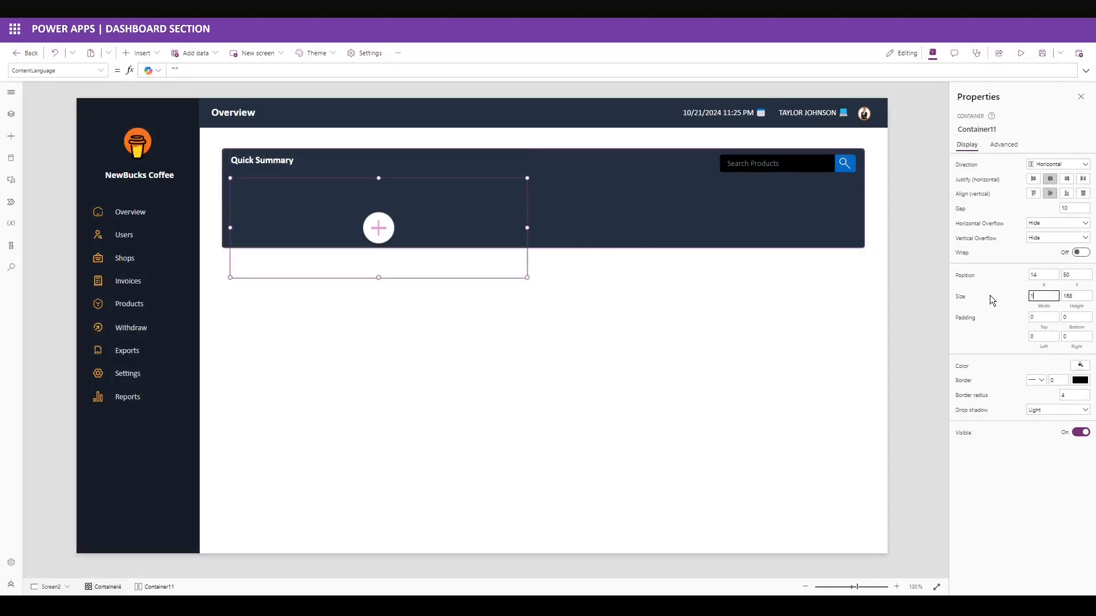
{"action": "type", "text": "054"}
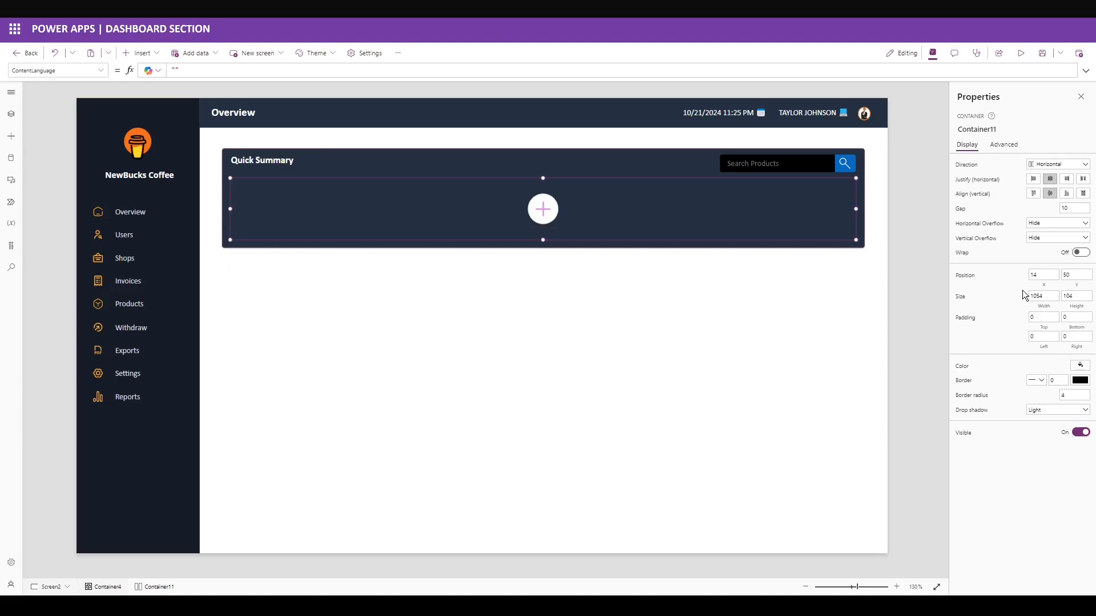
{"action": "left_click", "coordinate": [140, 53]}
Add a plain card container inside the row with height 84.
{"action": "type", "text": "contain"}
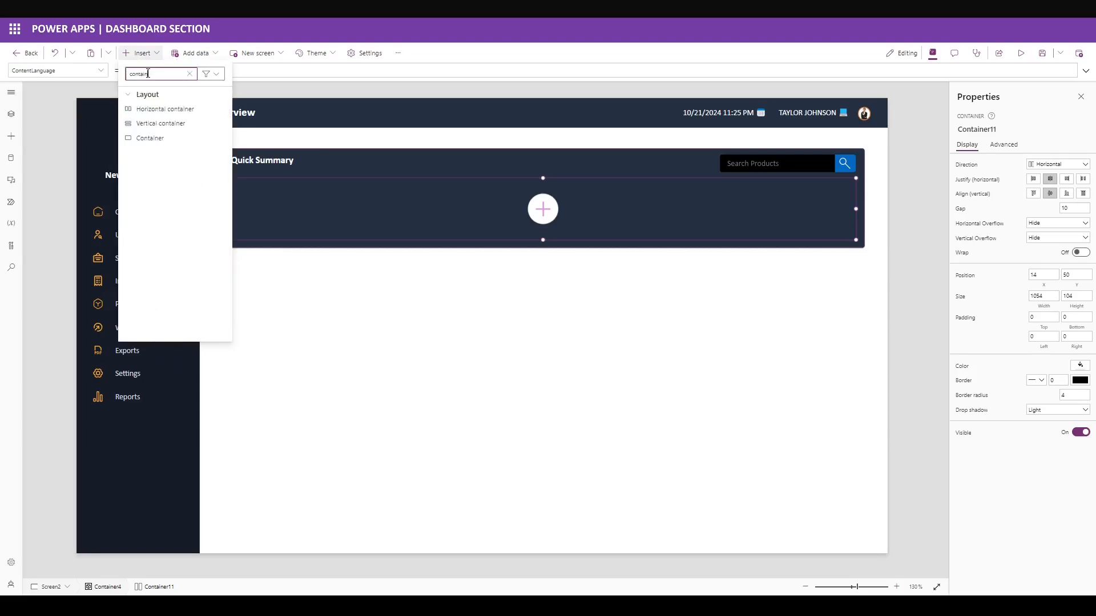
{"action": "left_click", "coordinate": [150, 137]}
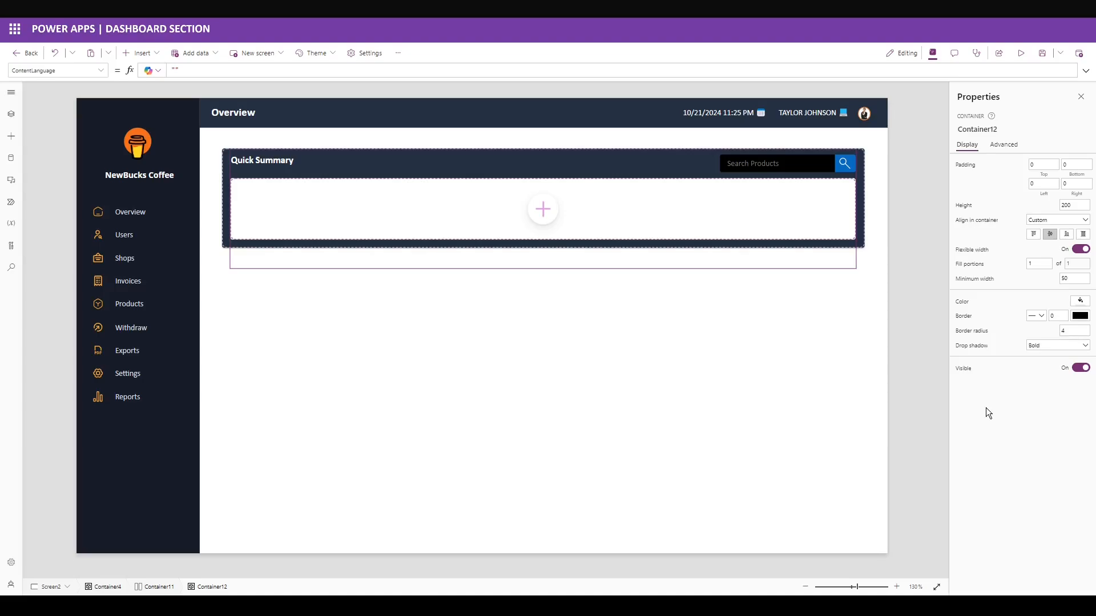
{"action": "left_click", "coordinate": [1074, 204]}
{"action": "type", "text": "34"}
{"action": "key", "text": "Return"}
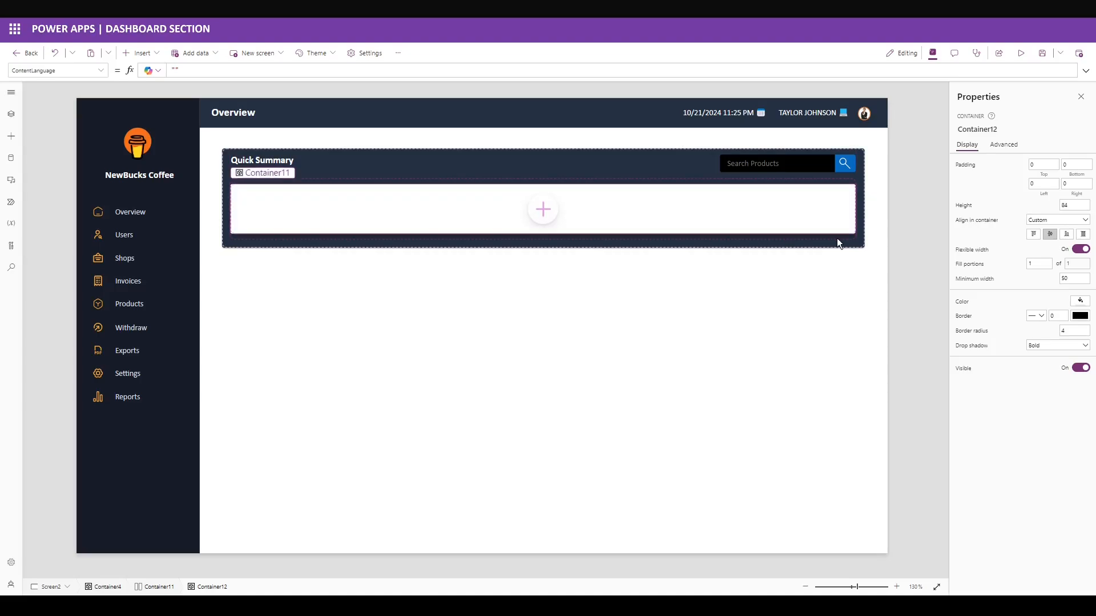
Paste copies of the card into the row so it holds five equal cards.
{"action": "left_click", "coordinate": [834, 238]}
{"action": "key", "text": "ctrl+v"}
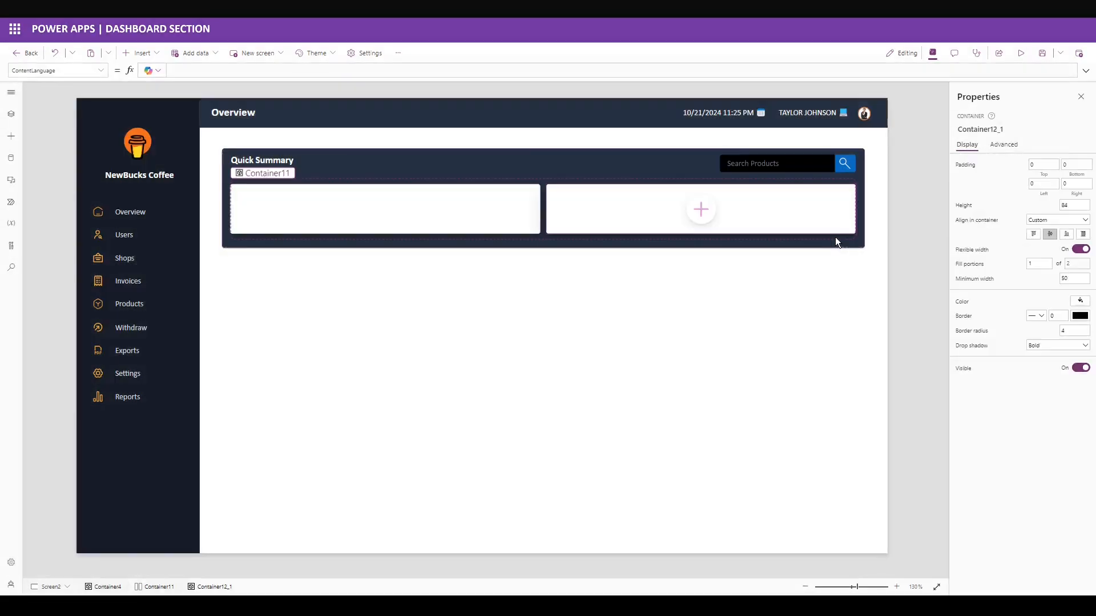
{"action": "left_click", "coordinate": [834, 238]}
{"action": "key", "text": "ctrl+v"}
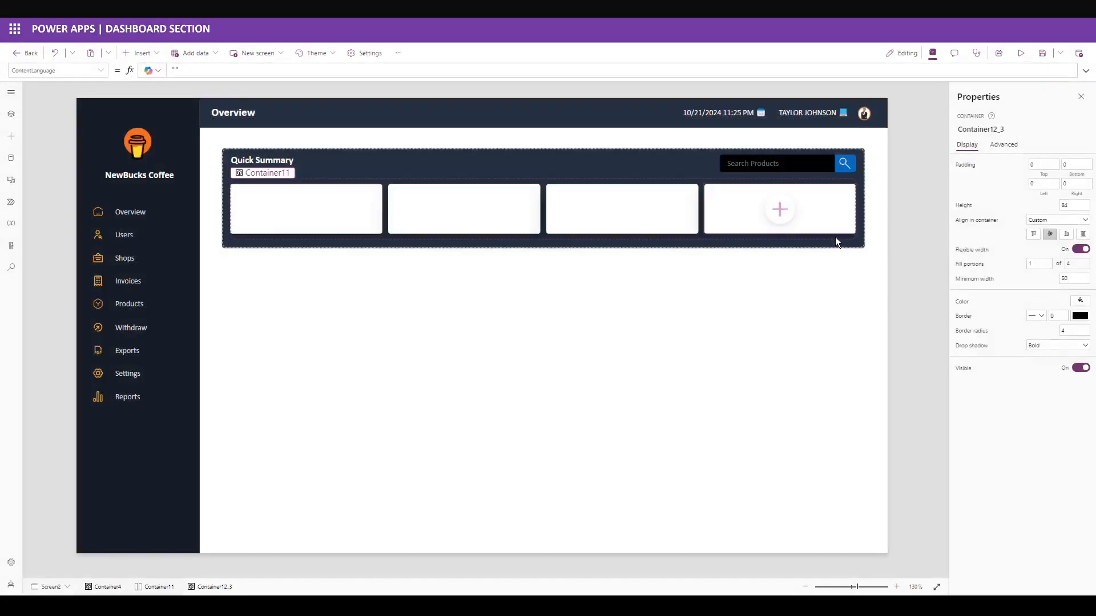
{"action": "left_click", "coordinate": [835, 237]}
{"action": "key", "text": "ctrl+v"}
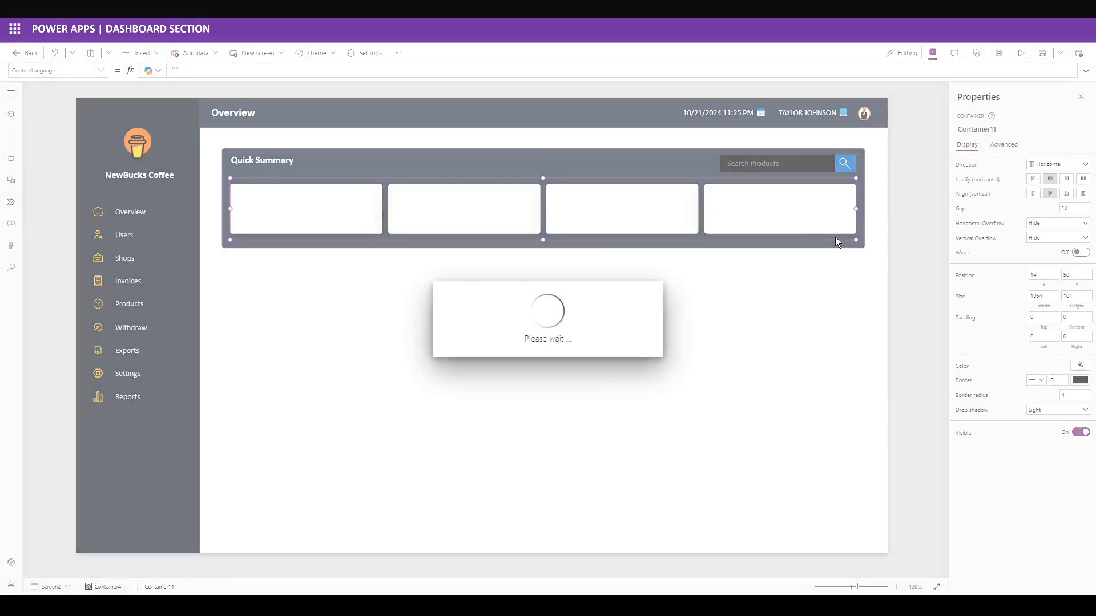
{"action": "left_click", "coordinate": [290, 209]}
{"action": "left_click", "coordinate": [142, 52]}
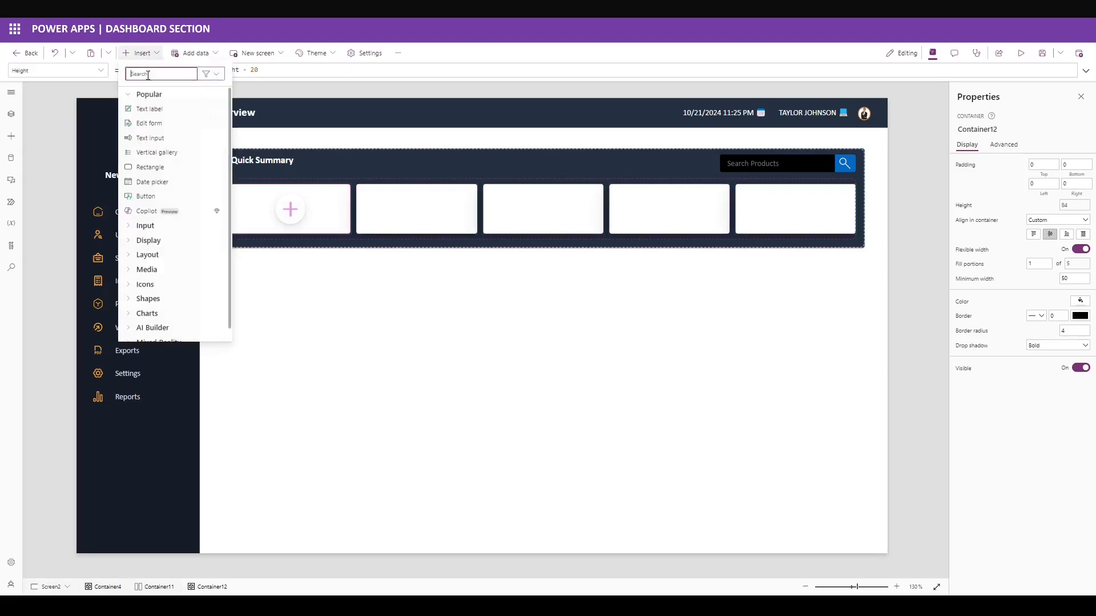
Add a 'Customers' text label to the first card in bold 10-point Calibri.
{"action": "type", "text": "text"}
{"action": "left_click", "coordinate": [176, 159]}
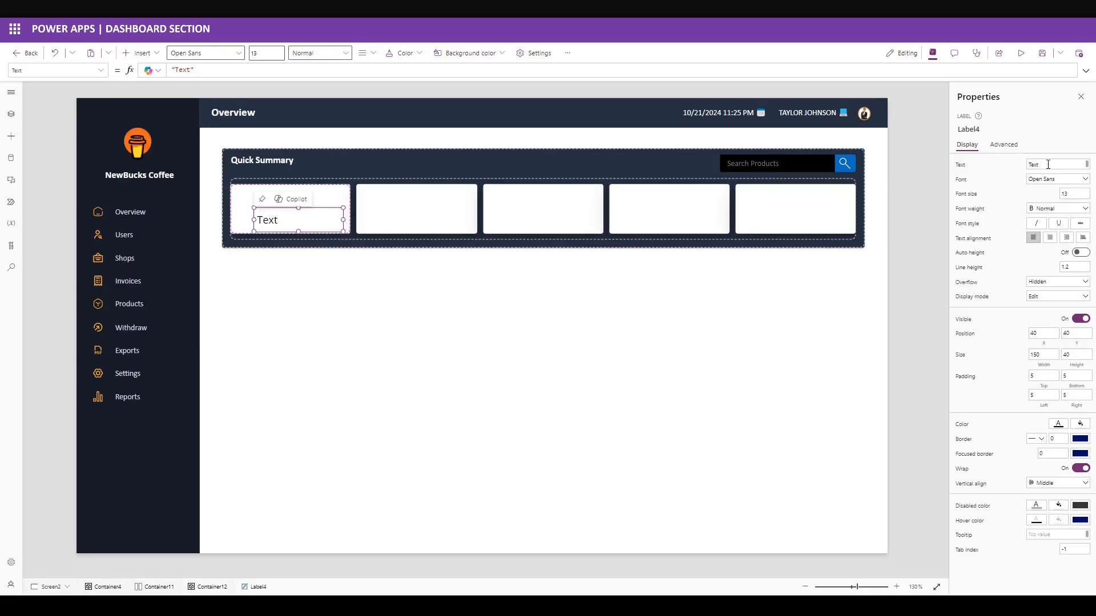
{"action": "left_click", "coordinate": [1048, 164]}
{"action": "type", "text": "Customers"}
{"action": "left_click", "coordinate": [1010, 170]}
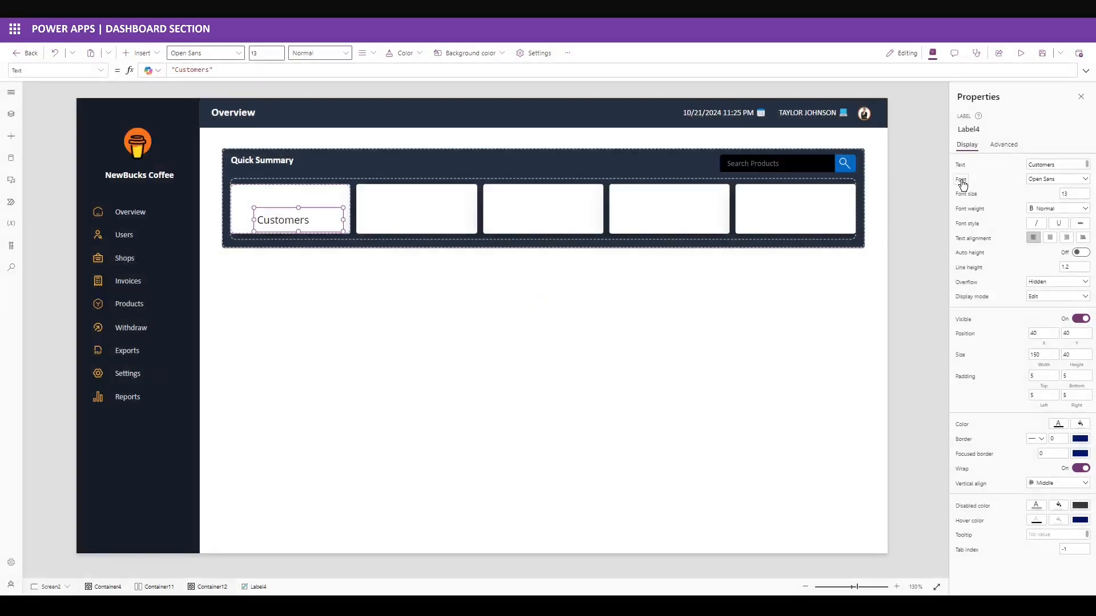
{"action": "left_click", "coordinate": [963, 183]}
{"action": "type", "text": "\"Calibri\""}
{"action": "left_click", "coordinate": [1011, 205]}
{"action": "left_click", "coordinate": [1067, 194]}
{"action": "type", "text": "10"}
{"action": "key", "text": "Return"}
{"action": "left_click", "coordinate": [1028, 209]}
{"action": "left_click", "coordinate": [1046, 218]}
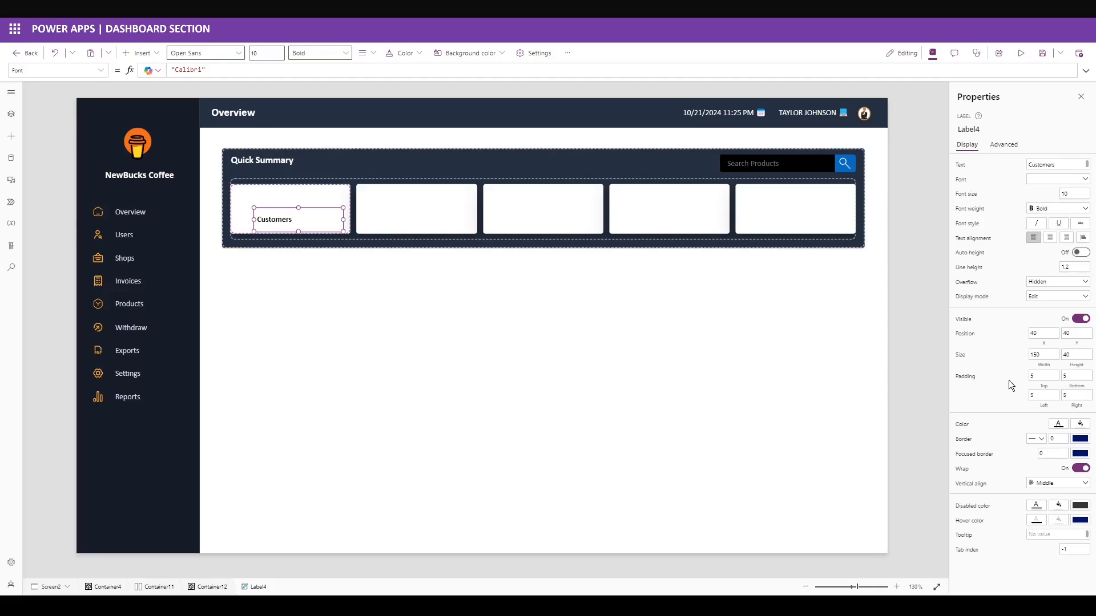
Place the label at 0,16, sized 203×15, with right padding 25 and right alignment.
{"action": "double_click", "coordinate": [1043, 333]}
{"action": "type", "text": "0"}
{"action": "left_click", "coordinate": [1077, 334]}
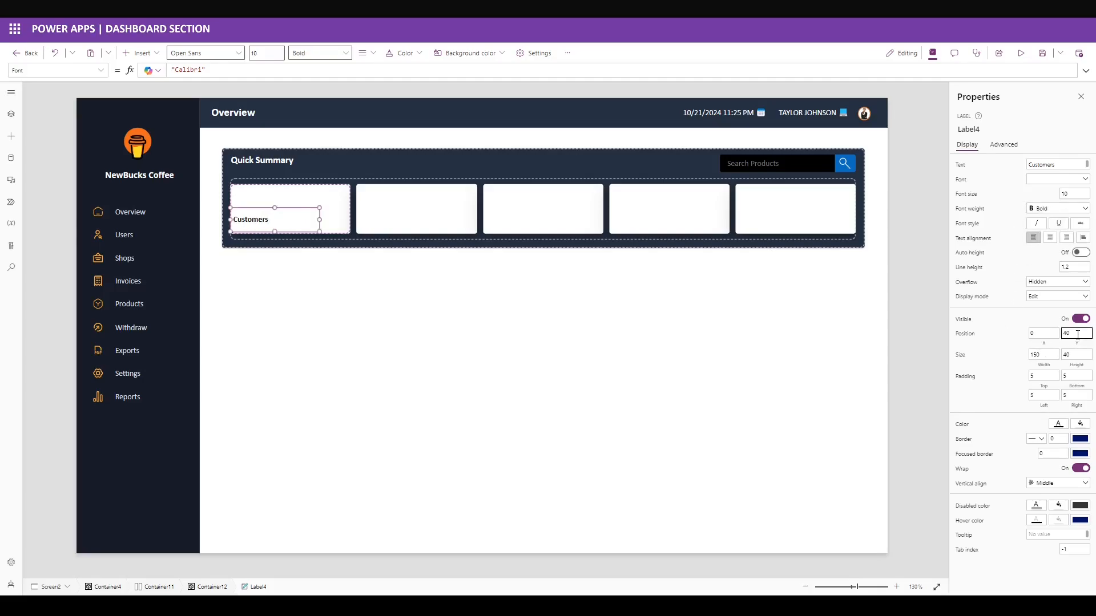
{"action": "double_click", "coordinate": [1077, 334]}
{"action": "type", "text": "16"}
{"action": "key", "text": "Tab"}
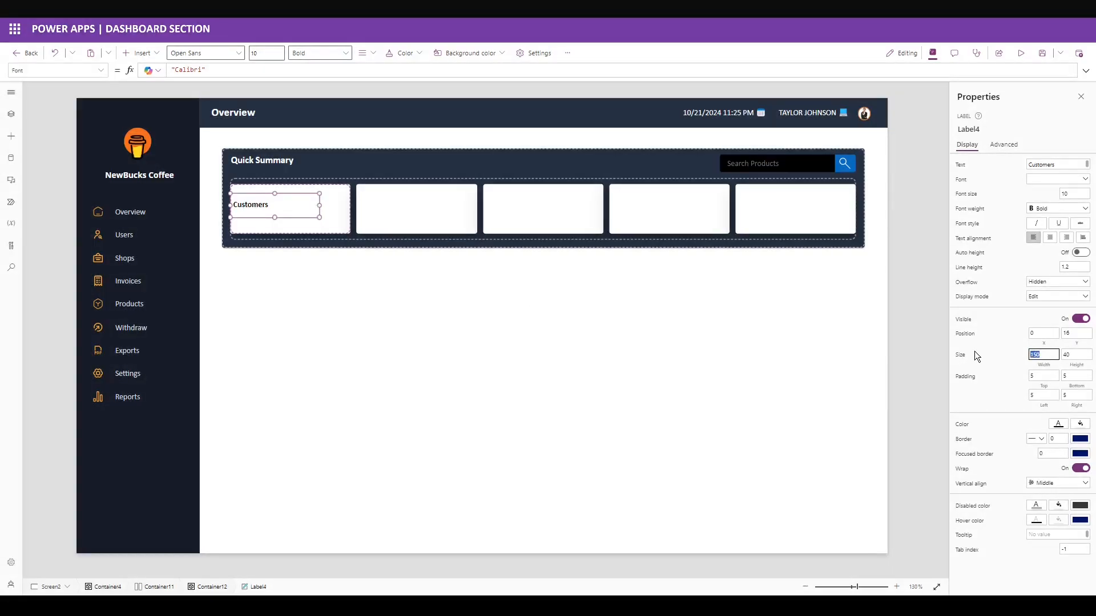
{"action": "type", "text": "203"}
{"action": "key", "text": "Tab"}
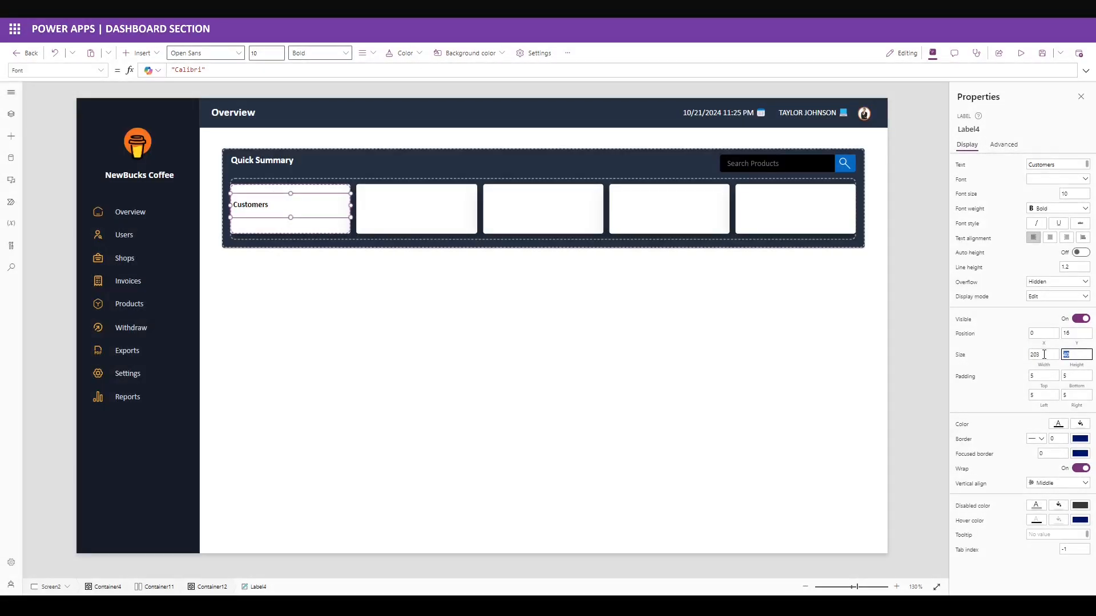
{"action": "left_click", "coordinate": [1001, 400]}
{"action": "left_click_drag", "start_coordinate": [1075, 396], "coordinate": [1052, 396]}
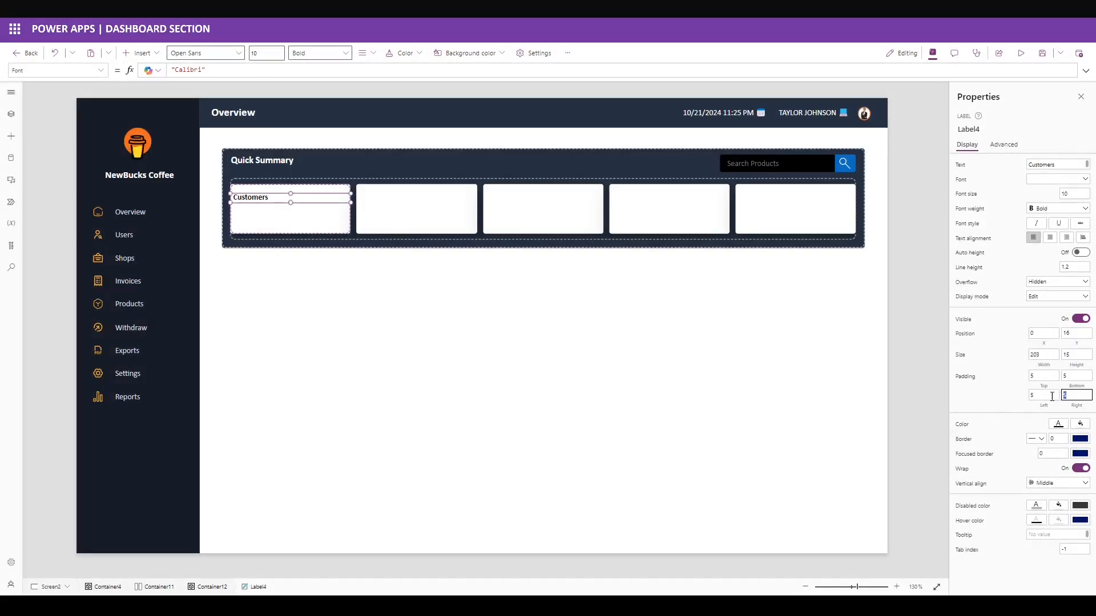
{"action": "left_click", "coordinate": [987, 400]}
{"action": "left_click", "coordinate": [1067, 238]}
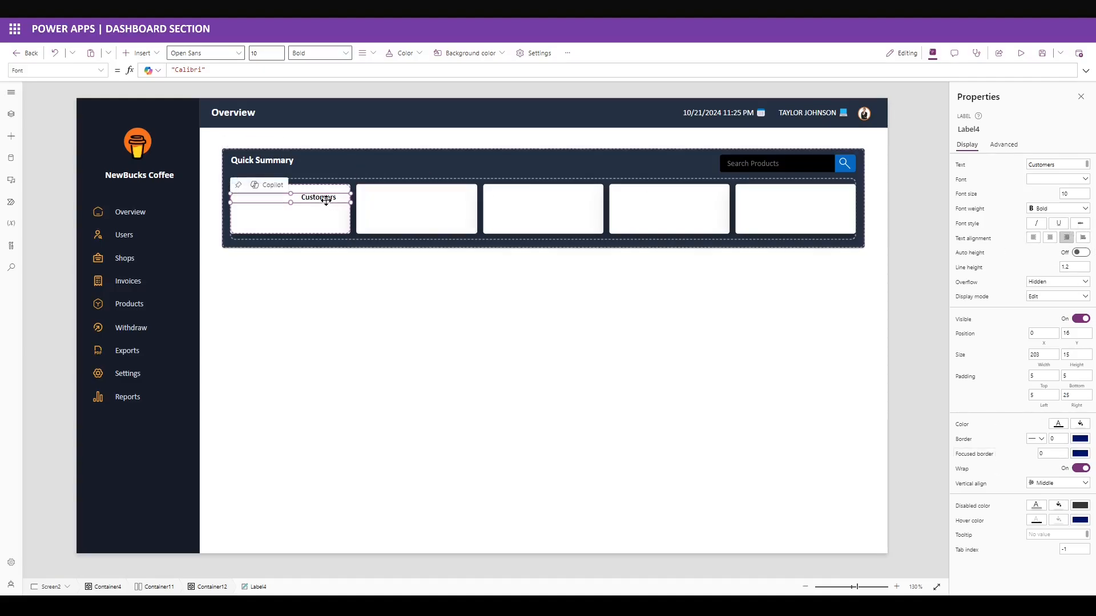
Duplicate the label and set the copy to height 37 at vertical position 36.
{"action": "key", "text": "ctrl+v"}
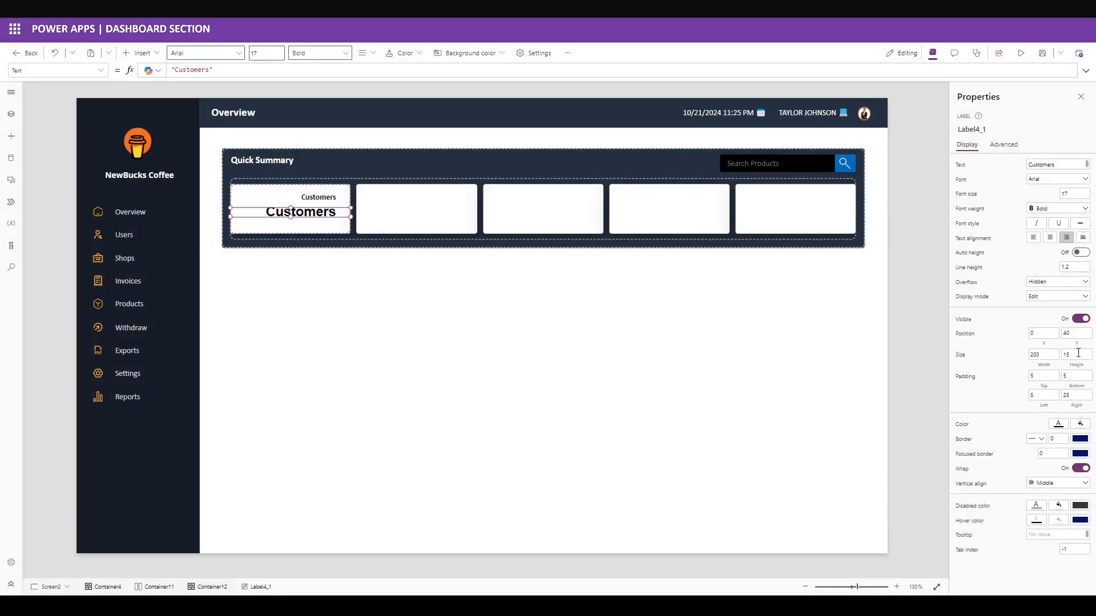
{"action": "left_click_drag", "start_coordinate": [1078, 353], "coordinate": [1057, 333]}
{"action": "type", "text": "3736"}
{"action": "key", "text": "Return"}
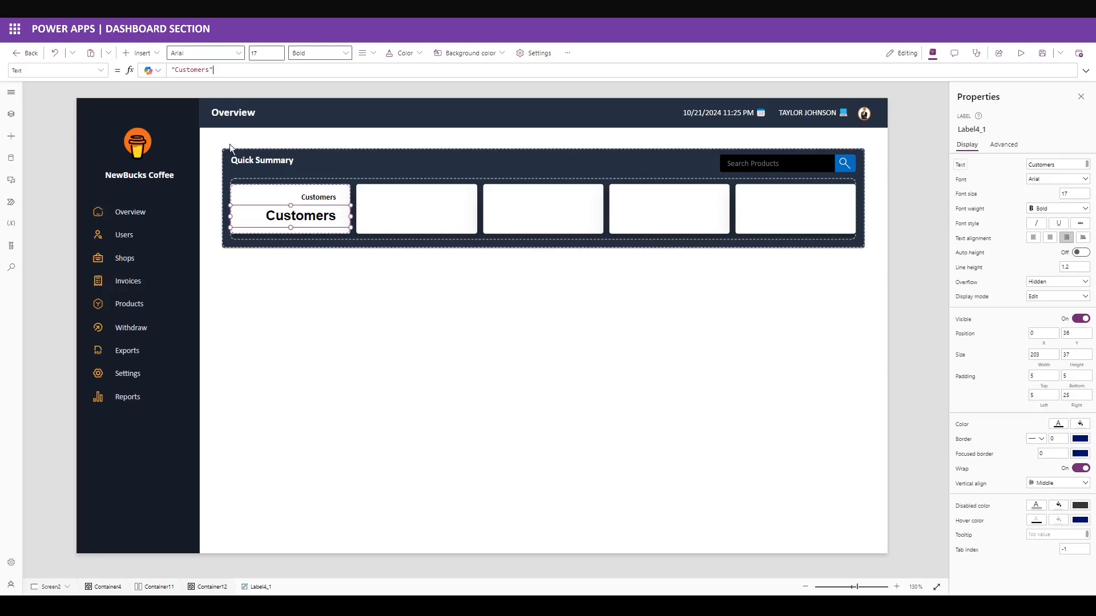
Set the copy's Text formula to Text(RandBetween(20000,200000), "0#,#0").
{"action": "left_click", "coordinate": [238, 72]}
{"action": "key", "text": "ctrl+a"}
{"action": "type", "text": "Rand"}
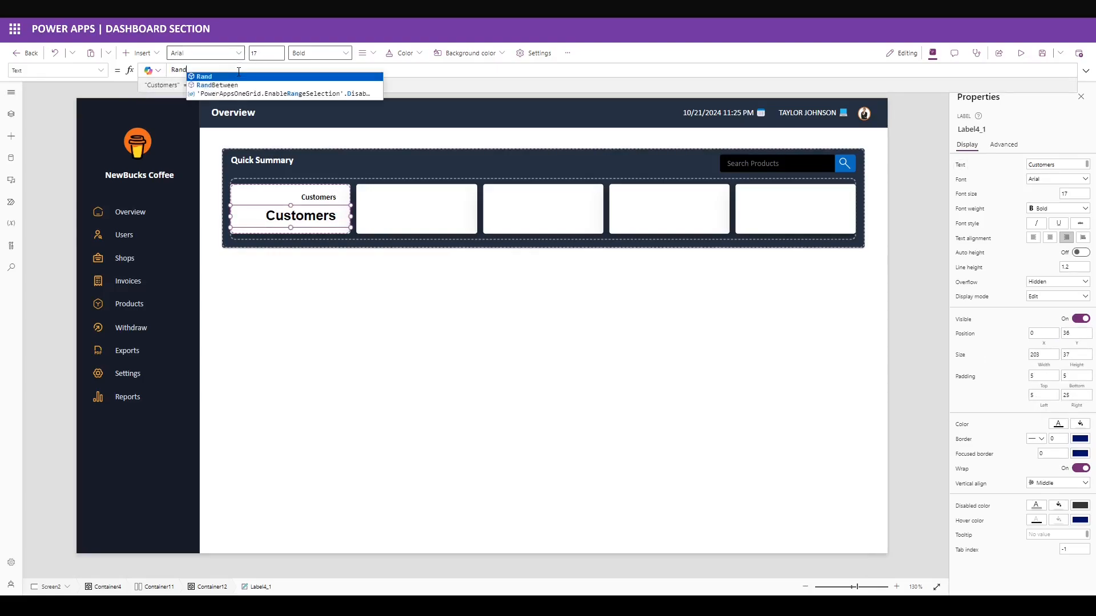
{"action": "key", "text": "Tab"}
{"action": "type", "text": "20"}
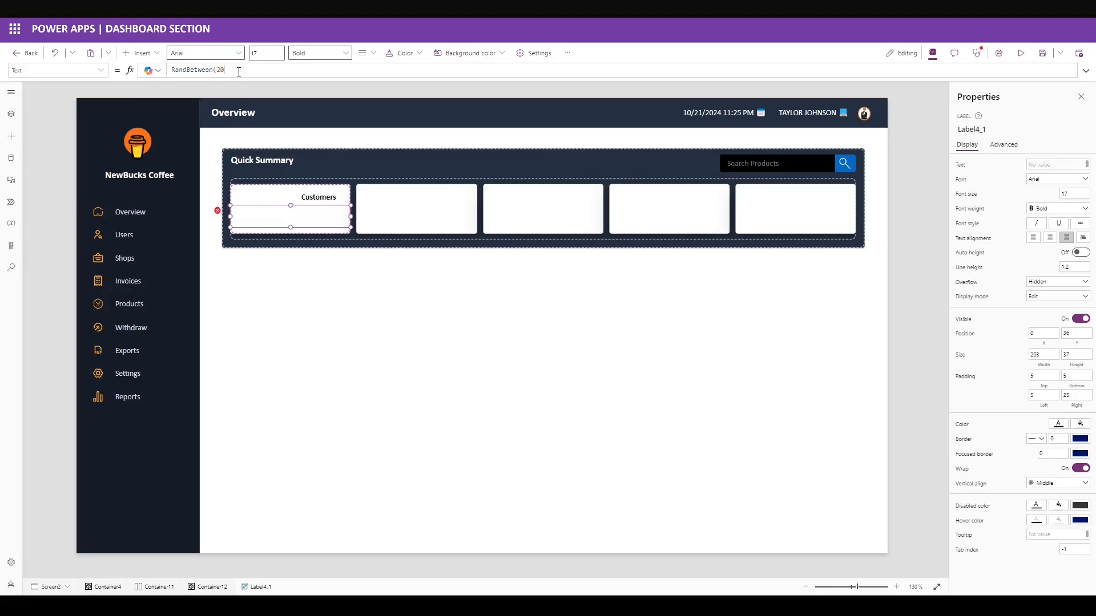
{"action": "type", "text": "000,200000)Text("}
{"action": "left_click", "coordinate": [295, 69]}
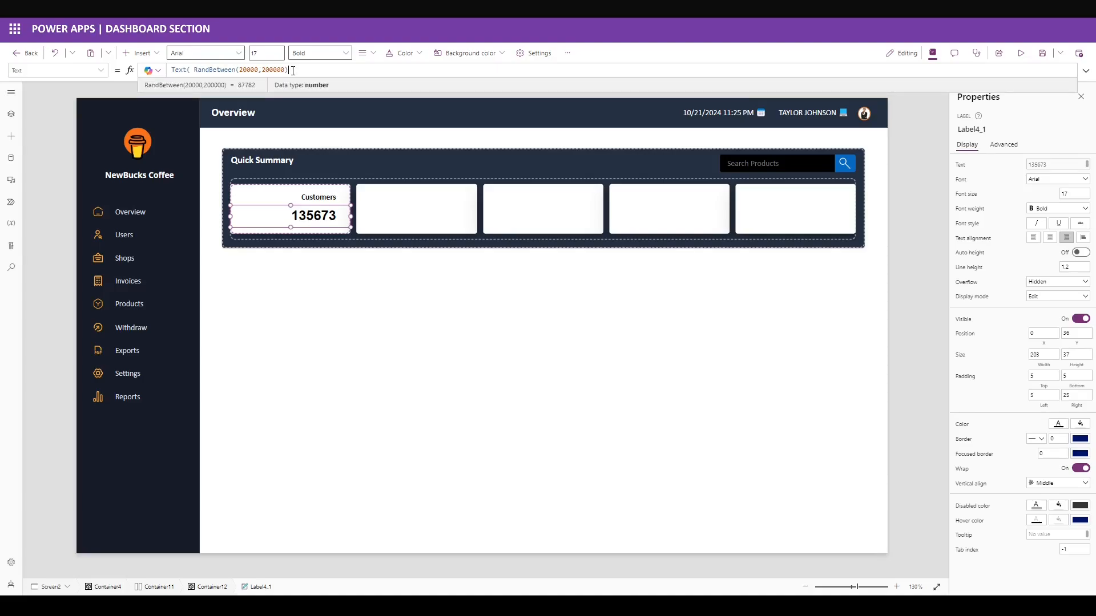
{"action": "type", "text": ", \"0#,#0\" )"}
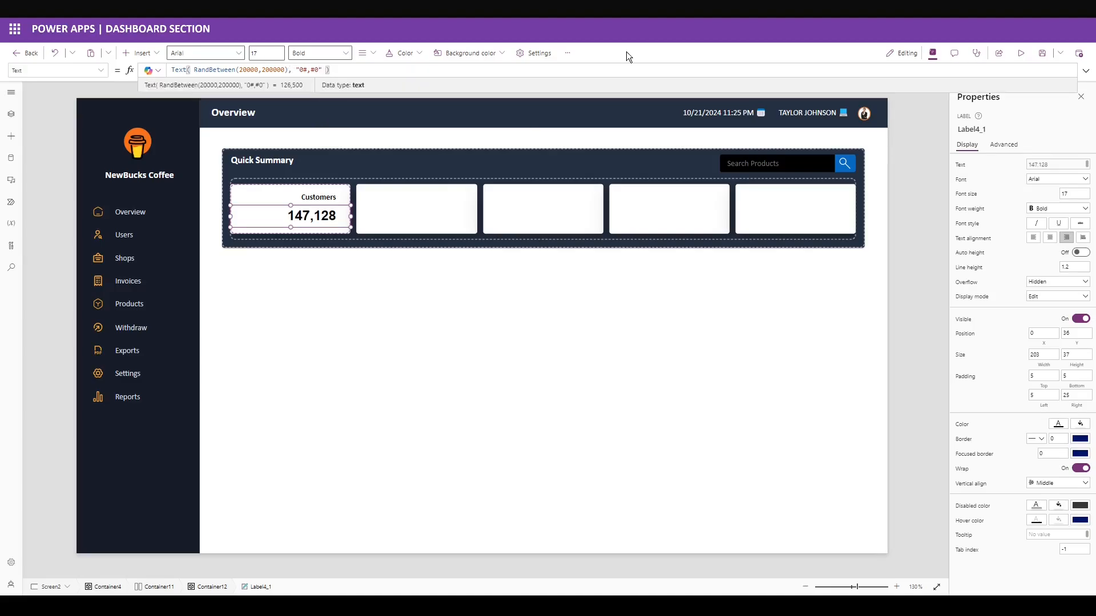
{"action": "left_click", "coordinate": [313, 227]}
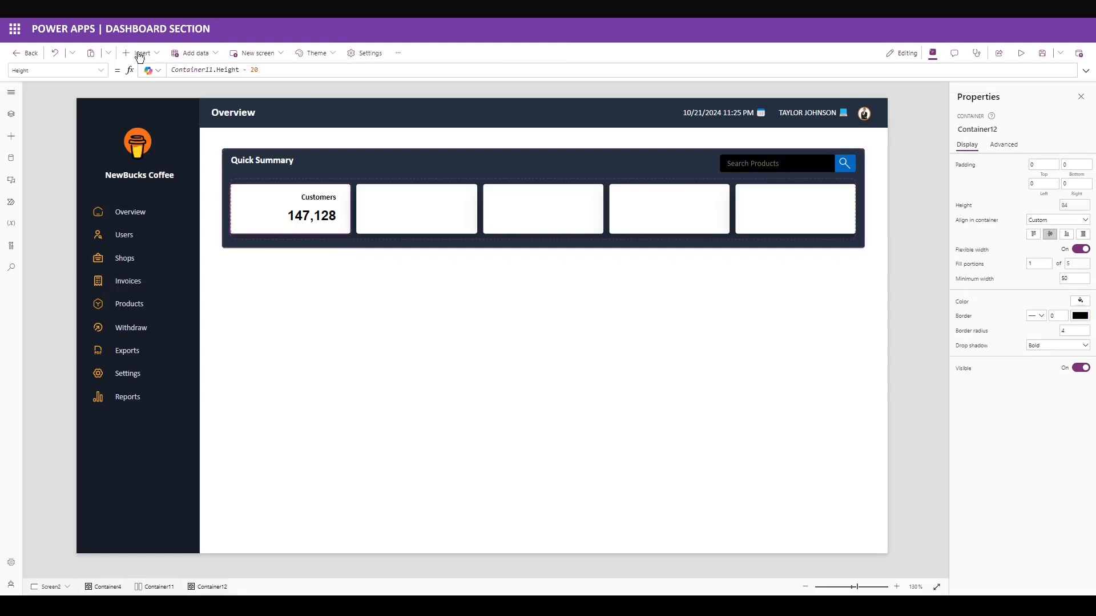
Insert the coffee logo image into the first card at 21,28, sized 40×40.
{"action": "left_click", "coordinate": [140, 54]}
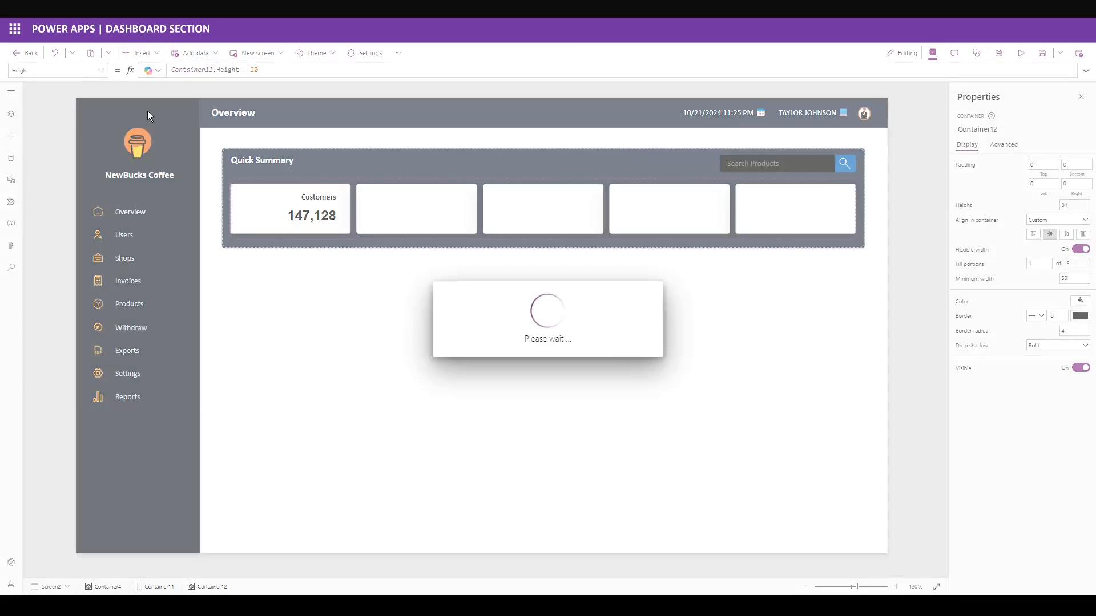
{"action": "left_click", "coordinate": [266, 71]}
{"action": "key", "text": "ctrl+a"}
{"action": "type", "text": "\"https://seeklogo.com/images/B/buy-me-a-coffee-logo-F1878A1EB2-seeklogo.com.png\""}
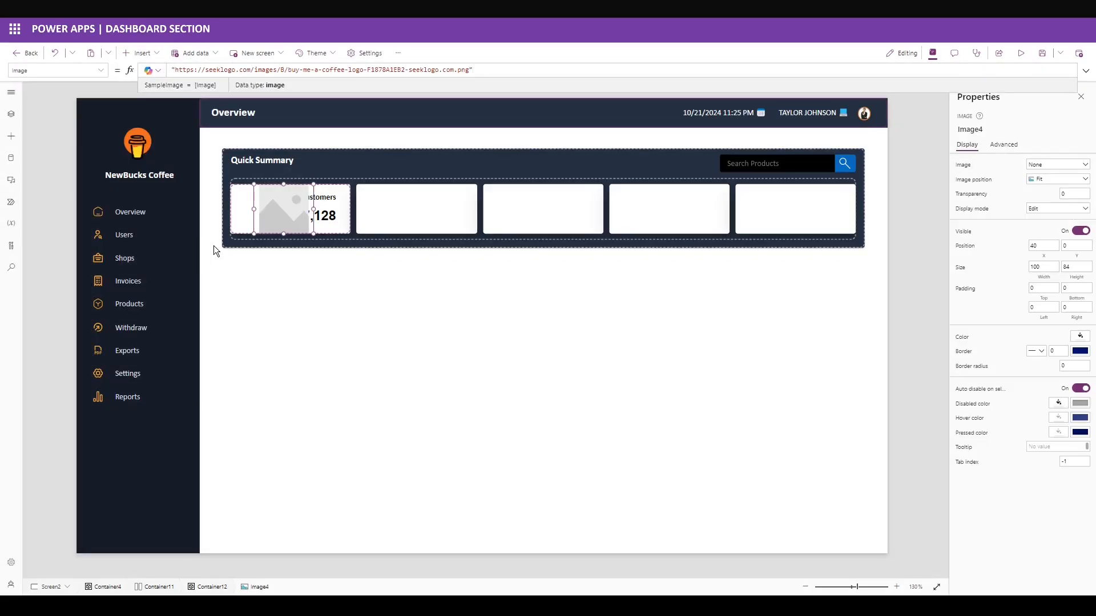
{"action": "left_click", "coordinate": [1030, 246]}
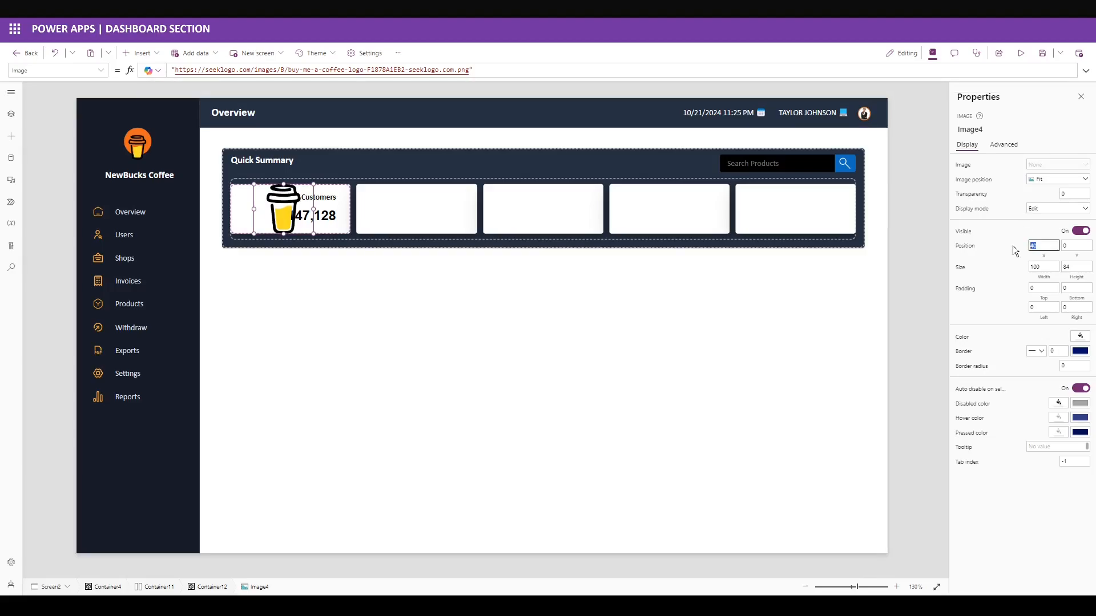
{"action": "type", "text": "21"}
{"action": "left_click", "coordinate": [1074, 248]}
{"action": "type", "text": "28"}
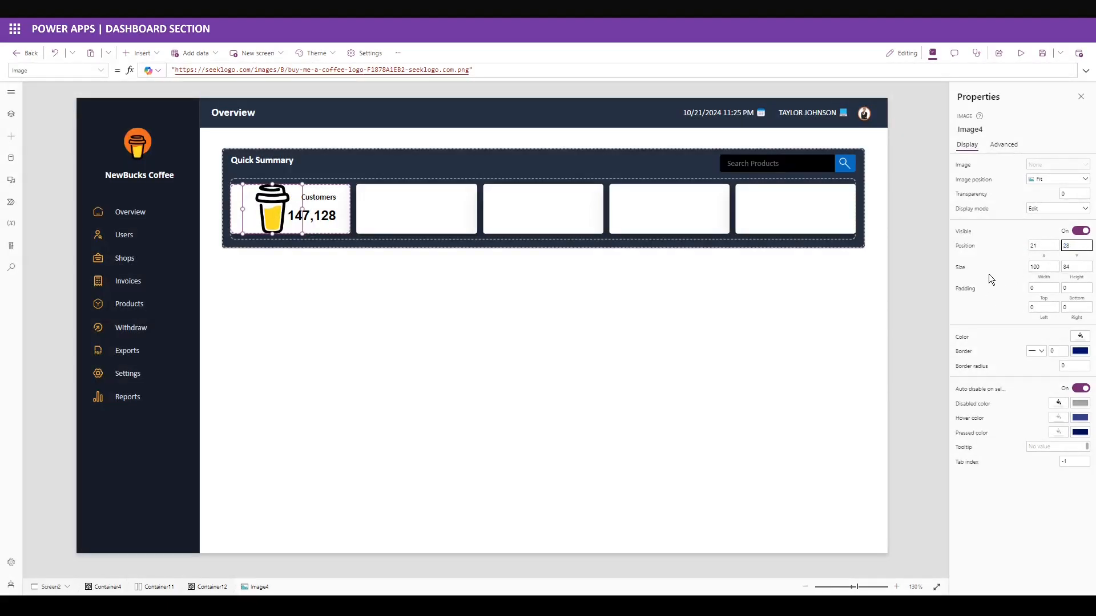
{"action": "key", "text": "Tab"}
{"action": "type", "text": "40"}
{"action": "key", "text": "Tab"}
{"action": "type", "text": "4"}
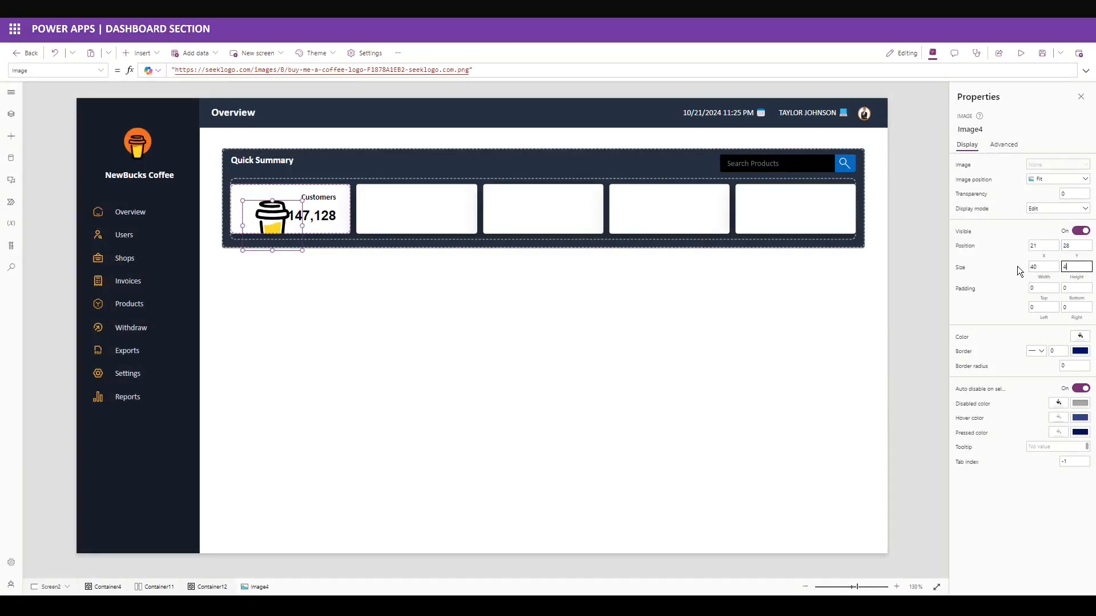
{"action": "type", "text": "0"}
{"action": "key", "text": "Return"}
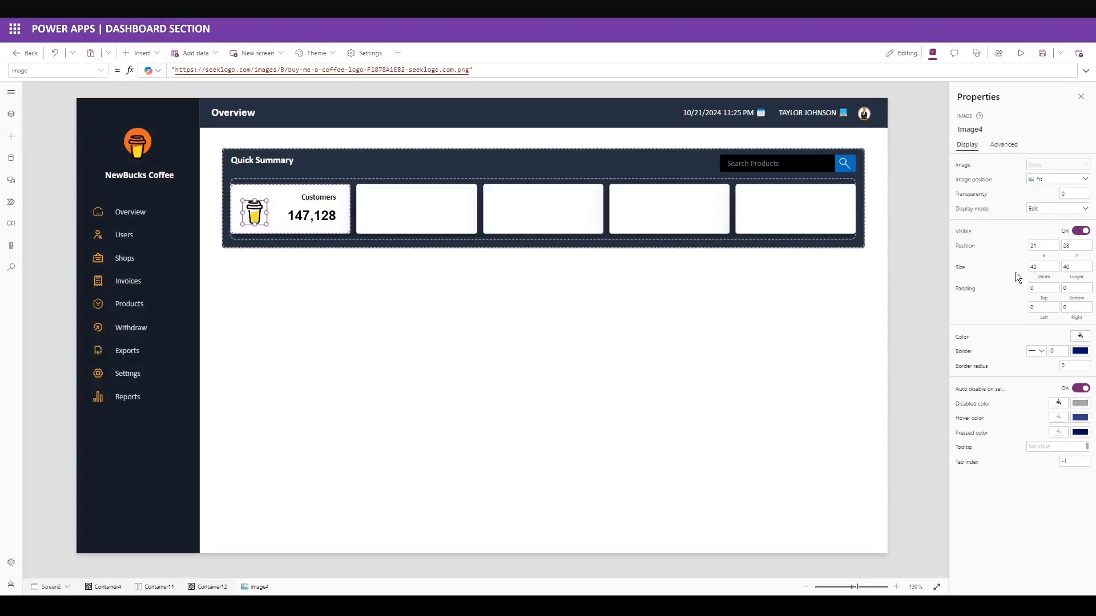
Add a circle to the card at position 16,16, sized 50×50.
{"action": "left_click", "coordinate": [140, 52]}
{"action": "type", "text": "circ"}
{"action": "left_click", "coordinate": [144, 138]}
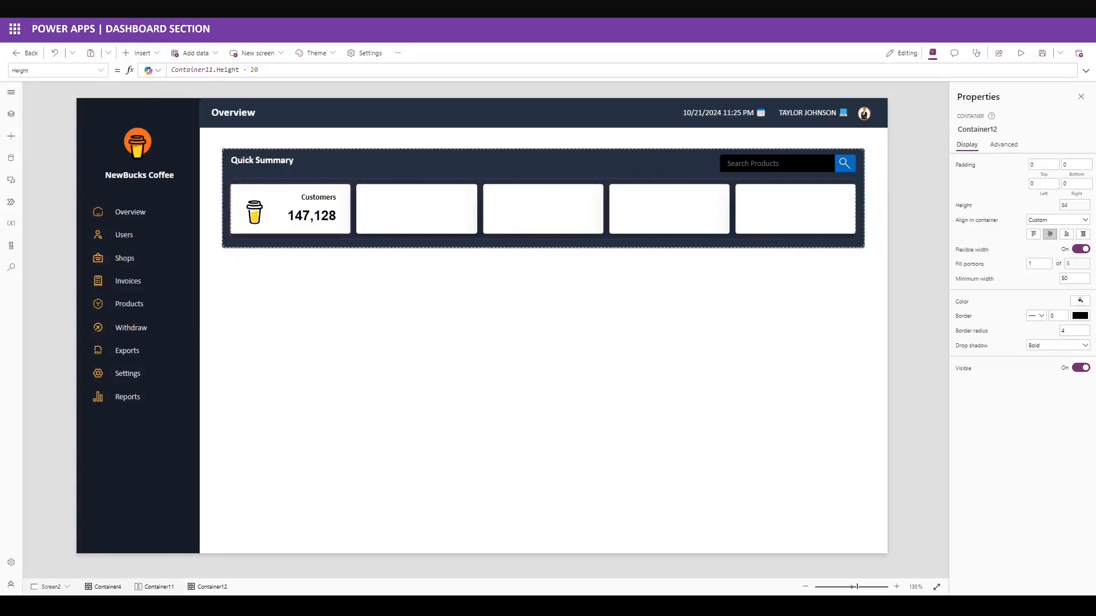
{"action": "left_click_drag", "start_coordinate": [1082, 203], "coordinate": [967, 218]}
{"action": "type", "text": "16"}
{"action": "key", "text": "Return"}
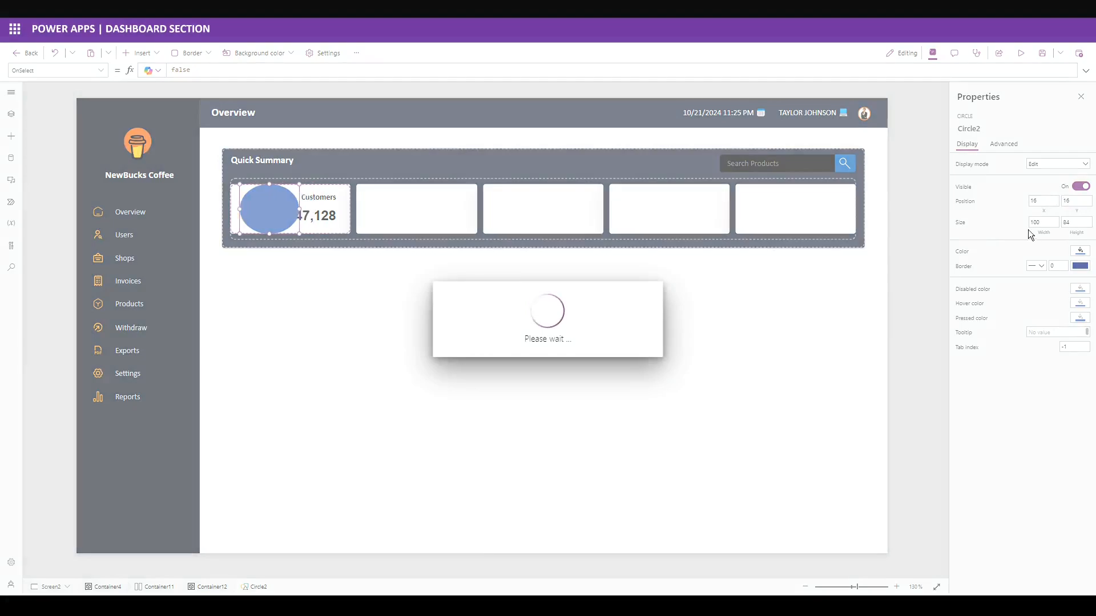
{"action": "left_click_drag", "start_coordinate": [1045, 224], "coordinate": [977, 222]}
{"action": "type", "text": "50"}
{"action": "left_click", "coordinate": [1078, 224]}
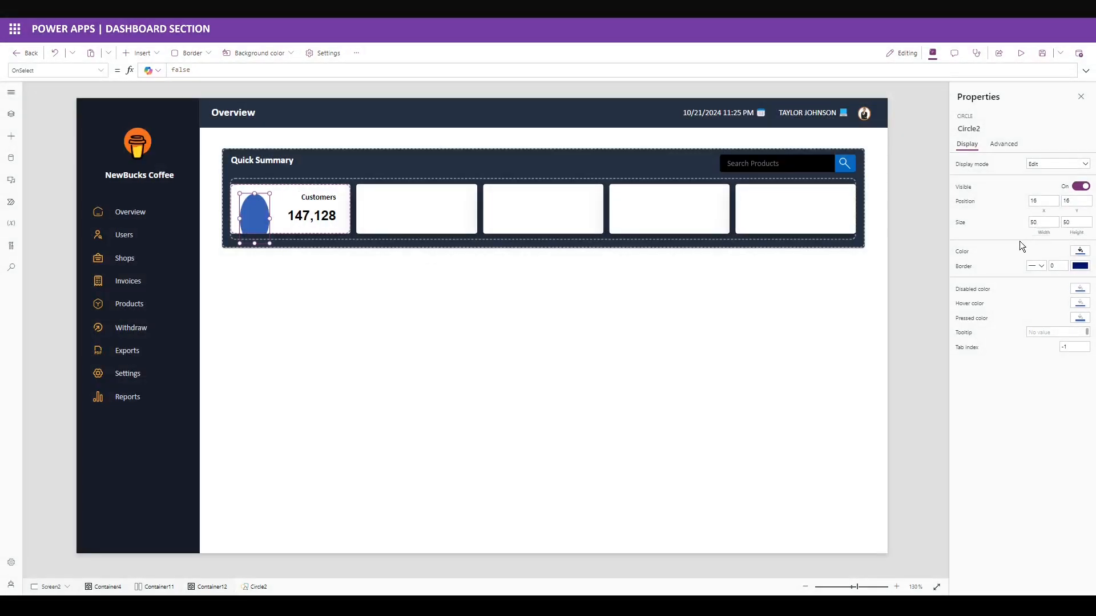
{"action": "type", "text": "50"}
{"action": "left_click", "coordinate": [1019, 241]}
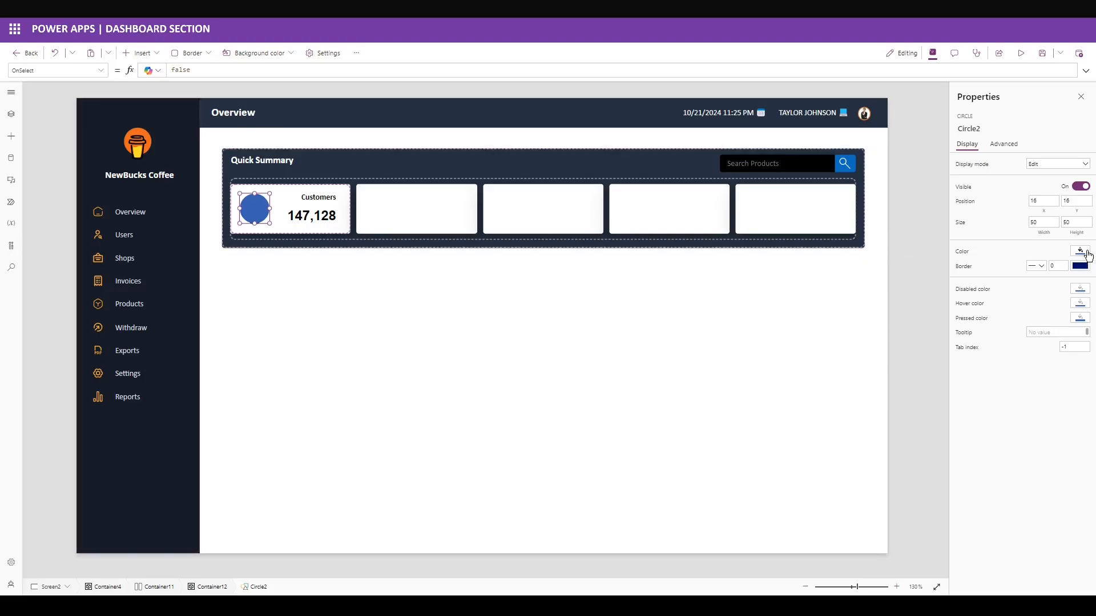
Make the circle white and send it behind the coffee cup.
{"action": "left_click", "coordinate": [1080, 253]}
{"action": "left_click", "coordinate": [1042, 430]}
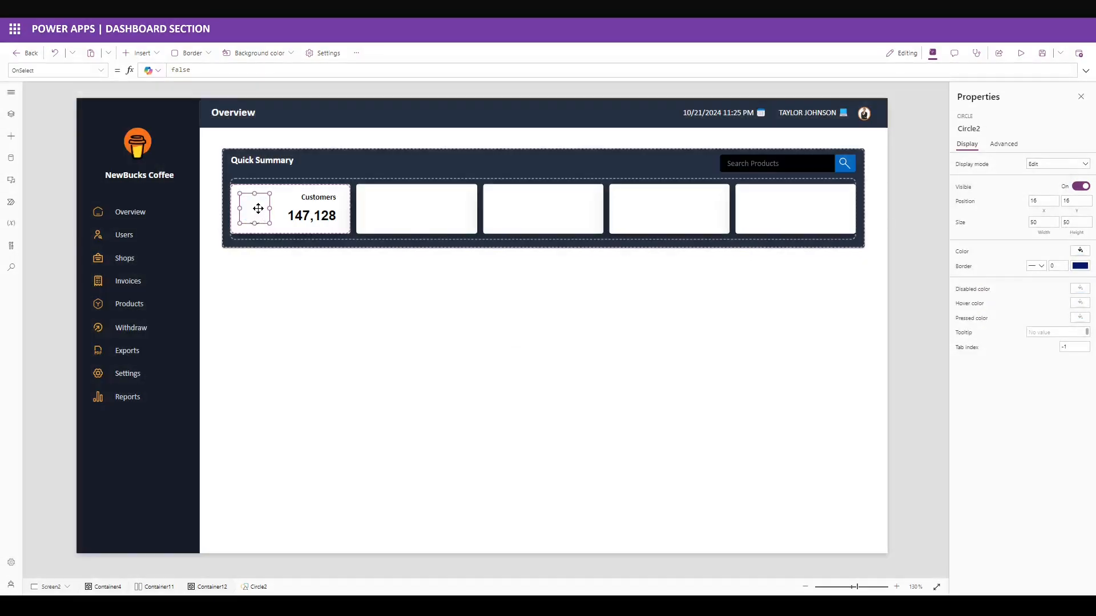
{"action": "right_click", "coordinate": [258, 210]}
{"action": "mouse_move", "coordinate": [303, 269]}
{"action": "left_click", "coordinate": [365, 304]}
{"action": "left_click", "coordinate": [234, 228]}
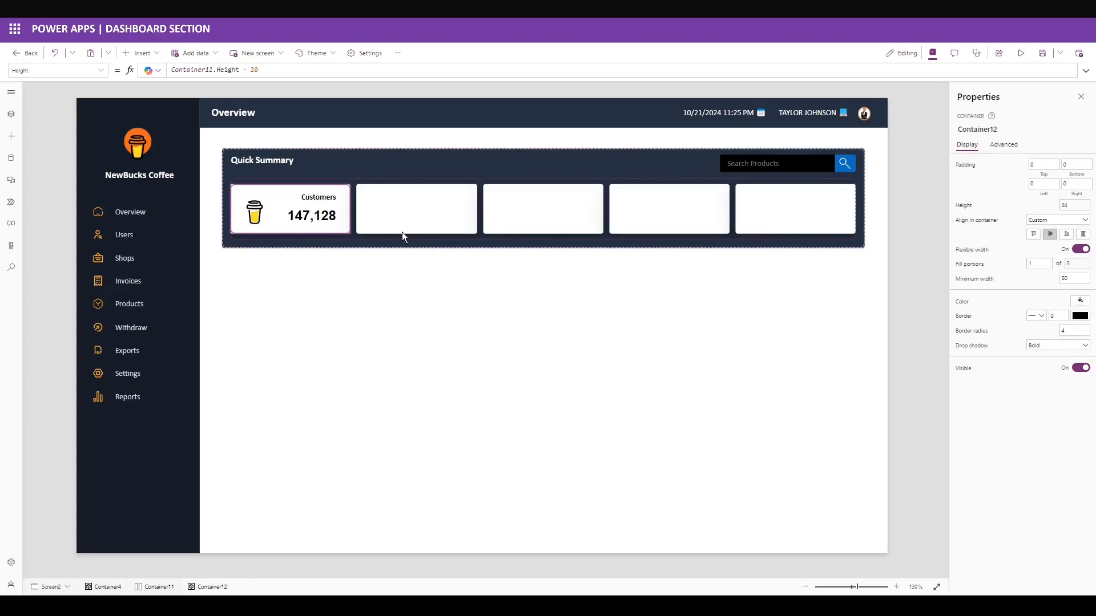
Fill the first three cards with custom colours 9BDB6D, FBAA3B and E18DFF.
{"action": "left_click", "coordinate": [1046, 300]}
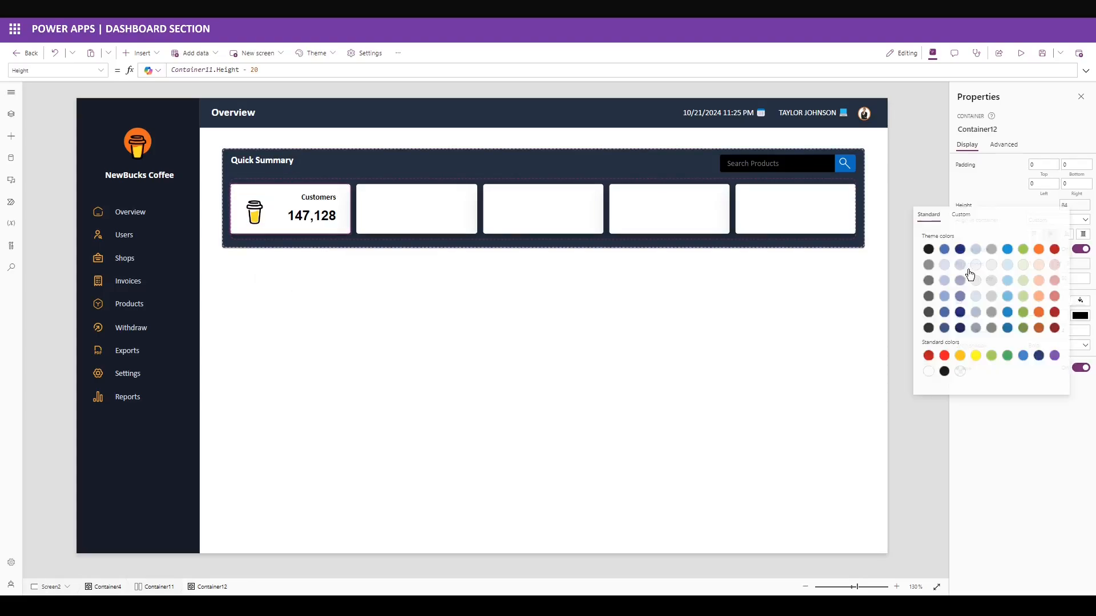
{"action": "left_click", "coordinate": [975, 216]}
{"action": "left_click", "coordinate": [952, 380]}
{"action": "type", "text": "9BDB6D"}
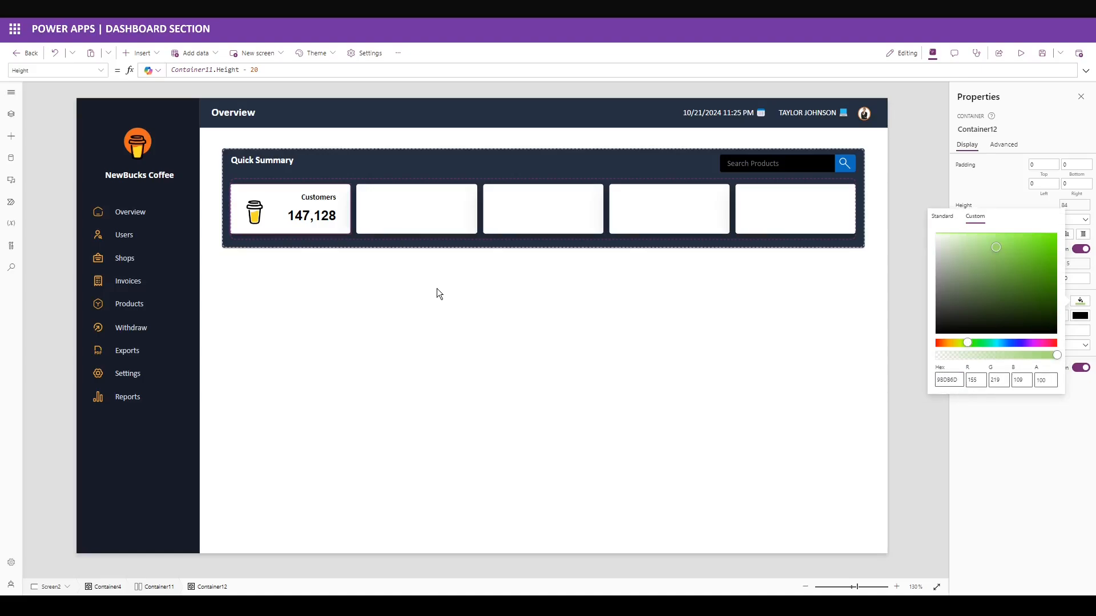
{"action": "left_click", "coordinate": [456, 212]}
{"action": "left_click", "coordinate": [1081, 302]}
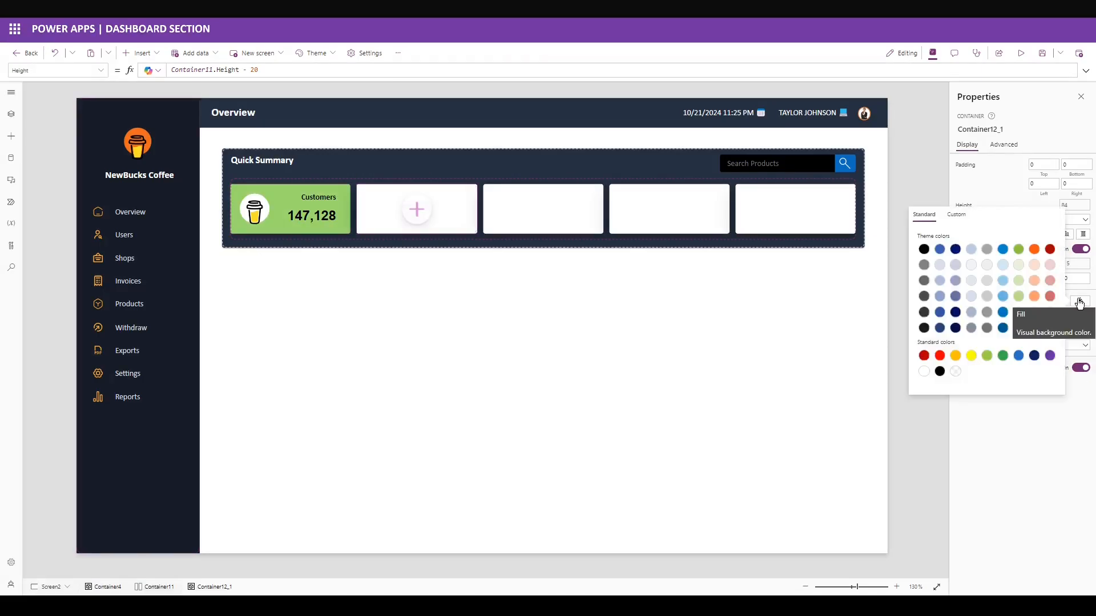
{"action": "left_click", "coordinate": [957, 215]}
{"action": "left_click_drag", "start_coordinate": [951, 380], "coordinate": [679, 326]}
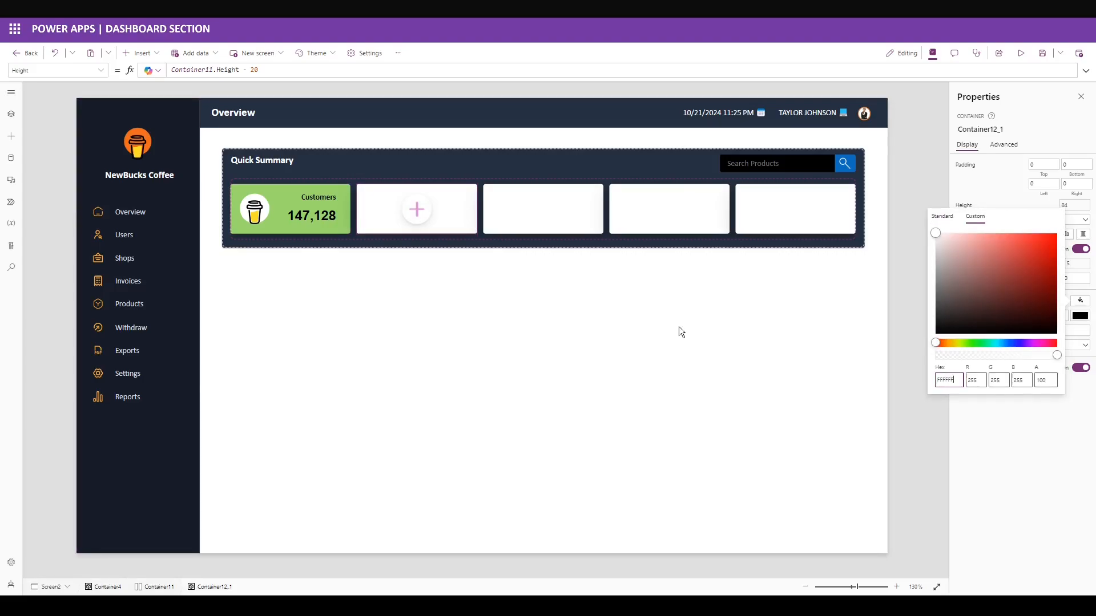
{"action": "type", "text": "FBAA3B"}
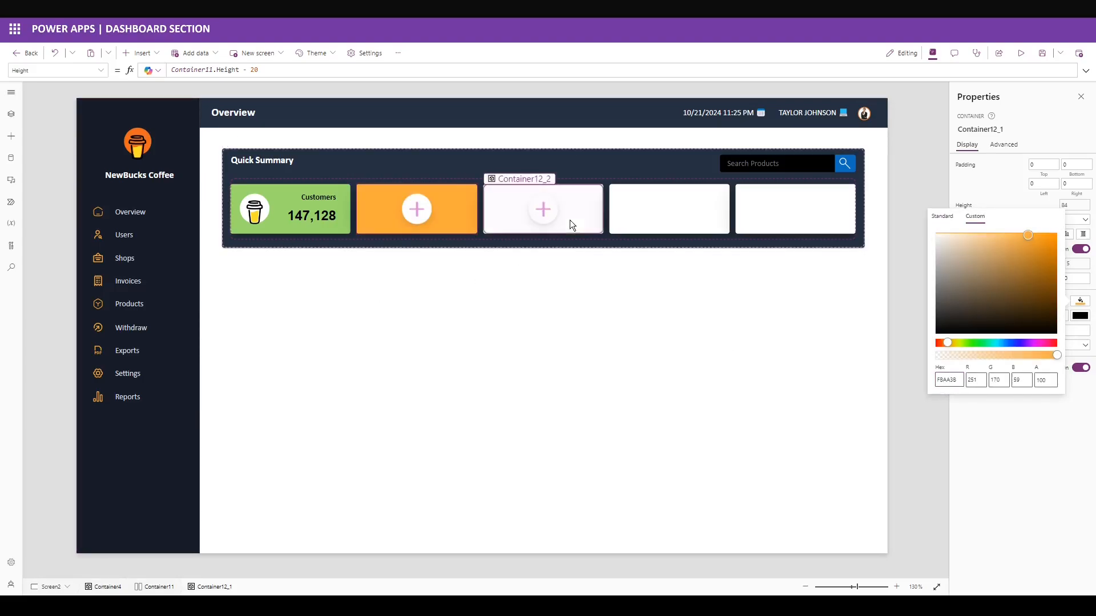
{"action": "left_click", "coordinate": [543, 208]}
{"action": "left_click", "coordinate": [1080, 301]}
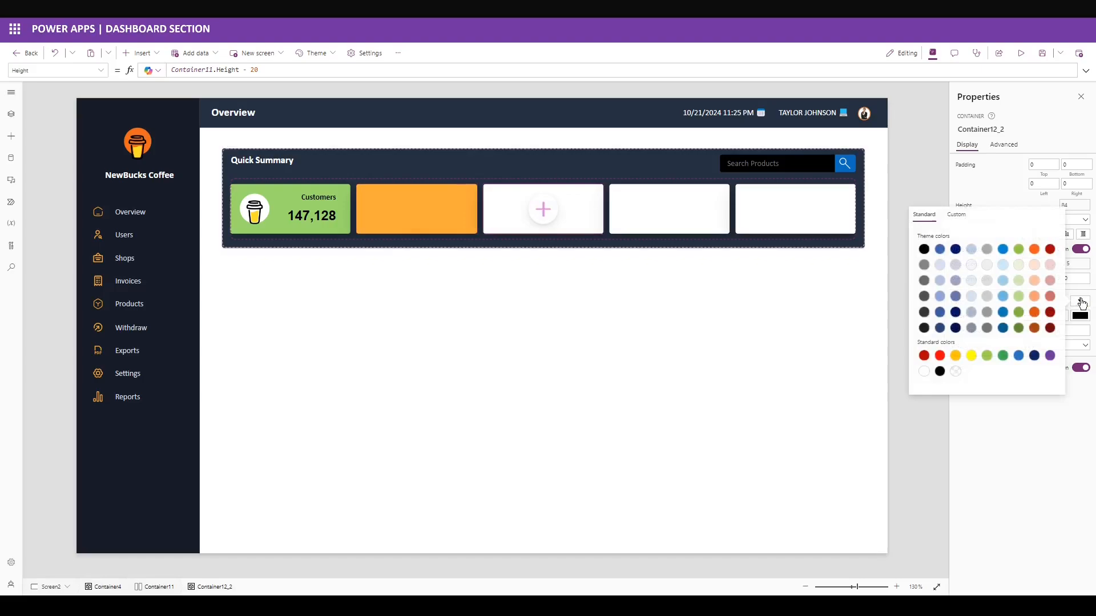
{"action": "left_click", "coordinate": [975, 215]}
{"action": "double_click", "coordinate": [951, 379]}
{"action": "type", "text": "E18DFF"}
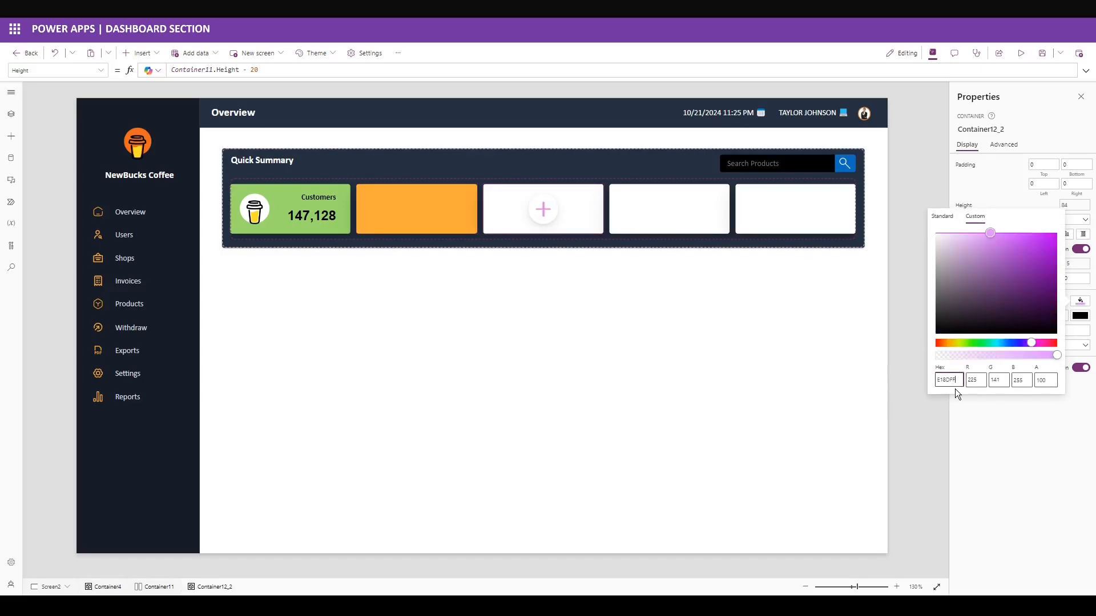
Fill the fourth and fifth cards with custom colours 5EE1D1 and F52099.
{"action": "left_click", "coordinate": [669, 209]}
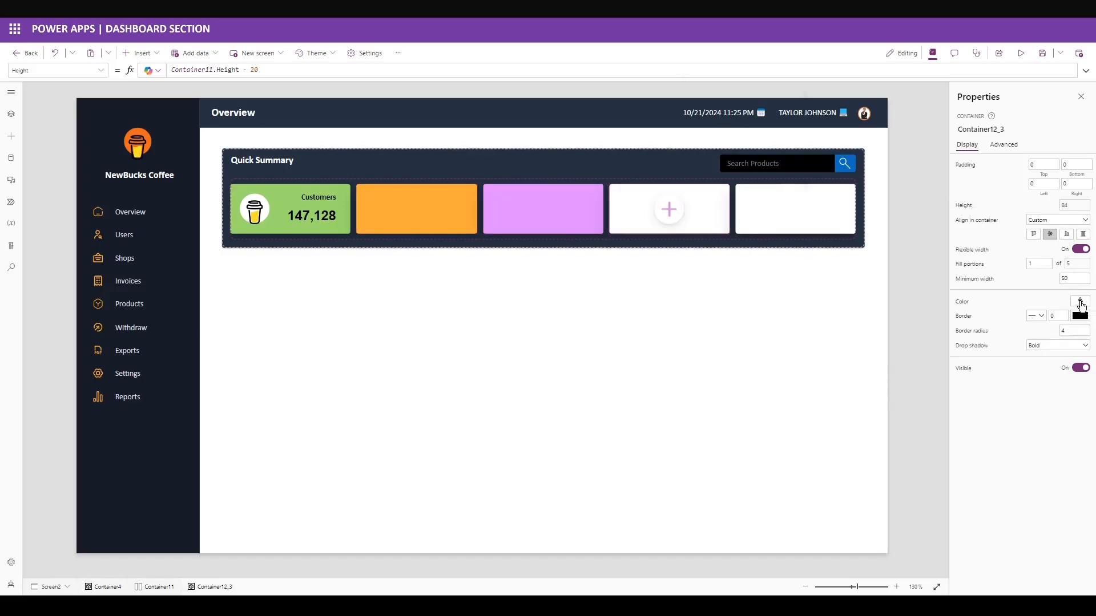
{"action": "left_click", "coordinate": [1081, 302]}
{"action": "left_click", "coordinate": [975, 215]}
{"action": "double_click", "coordinate": [950, 379]}
{"action": "type", "text": "5EE1D1"}
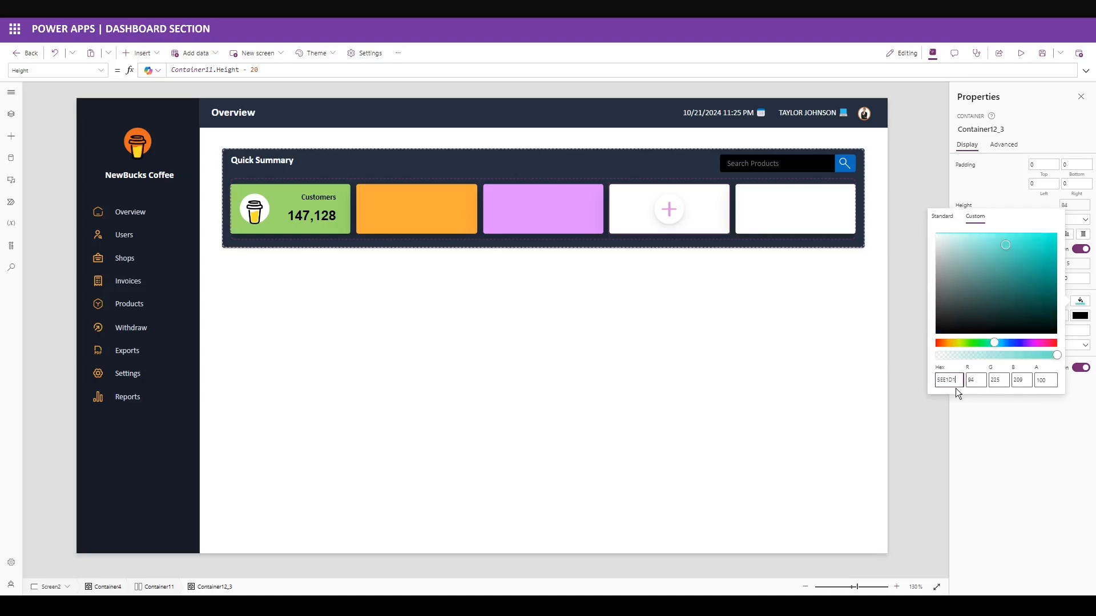
{"action": "left_click", "coordinate": [813, 223]}
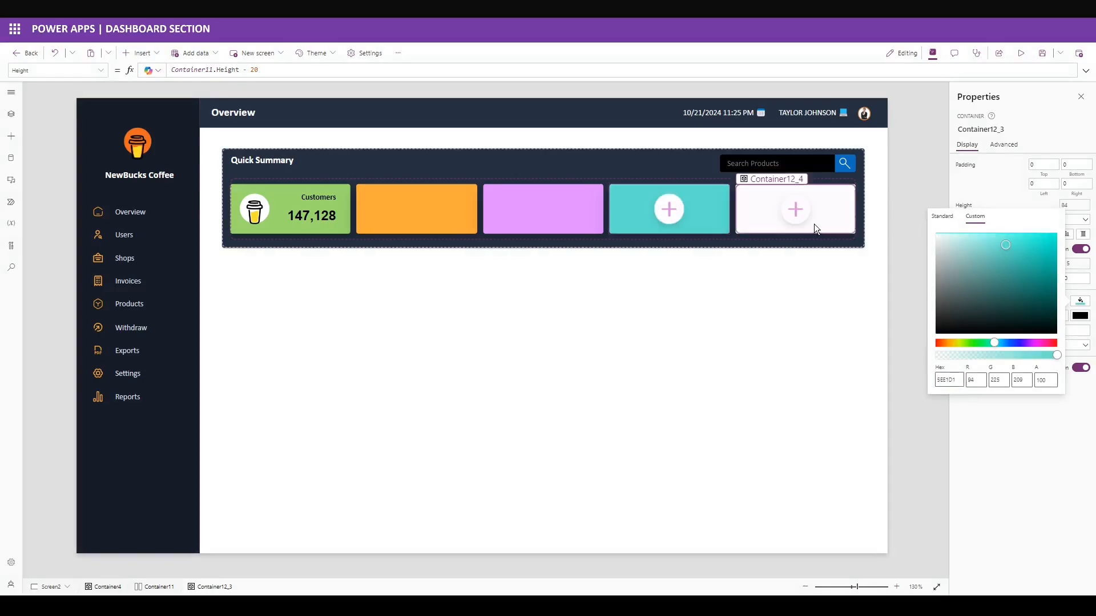
{"action": "left_click", "coordinate": [1084, 303]}
{"action": "left_click", "coordinate": [974, 216]}
{"action": "double_click", "coordinate": [948, 379]}
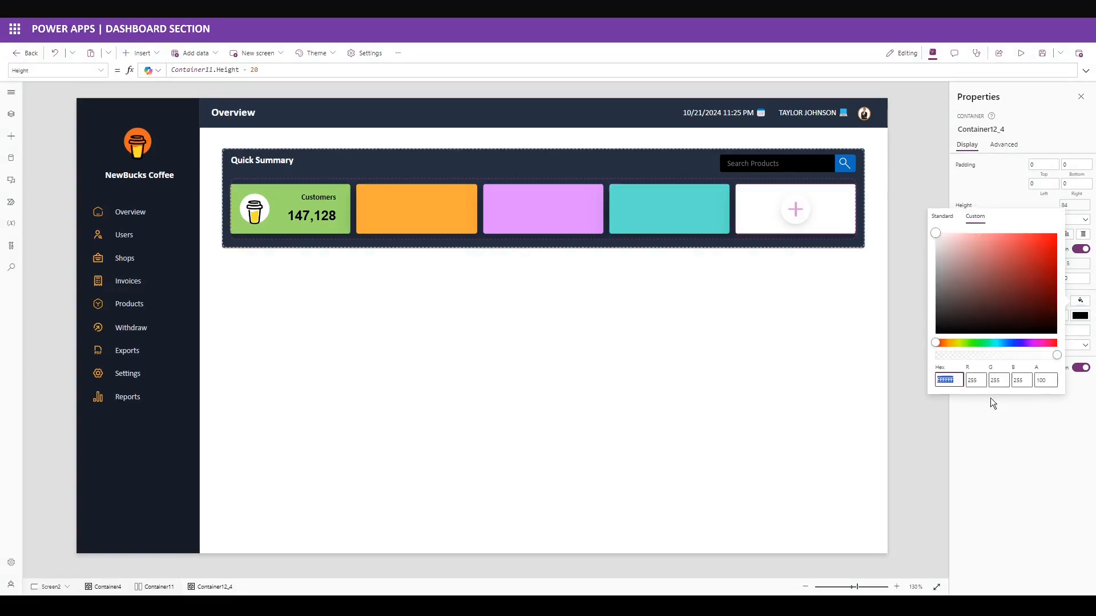
{"action": "type", "text": "F52099"}
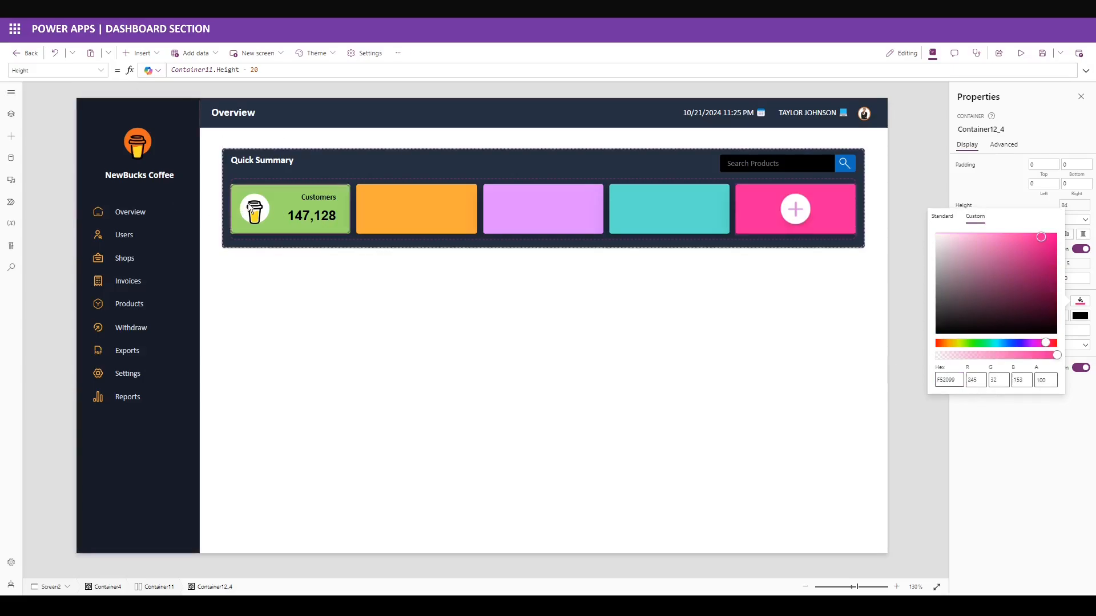
{"action": "left_click", "coordinate": [250, 210]}
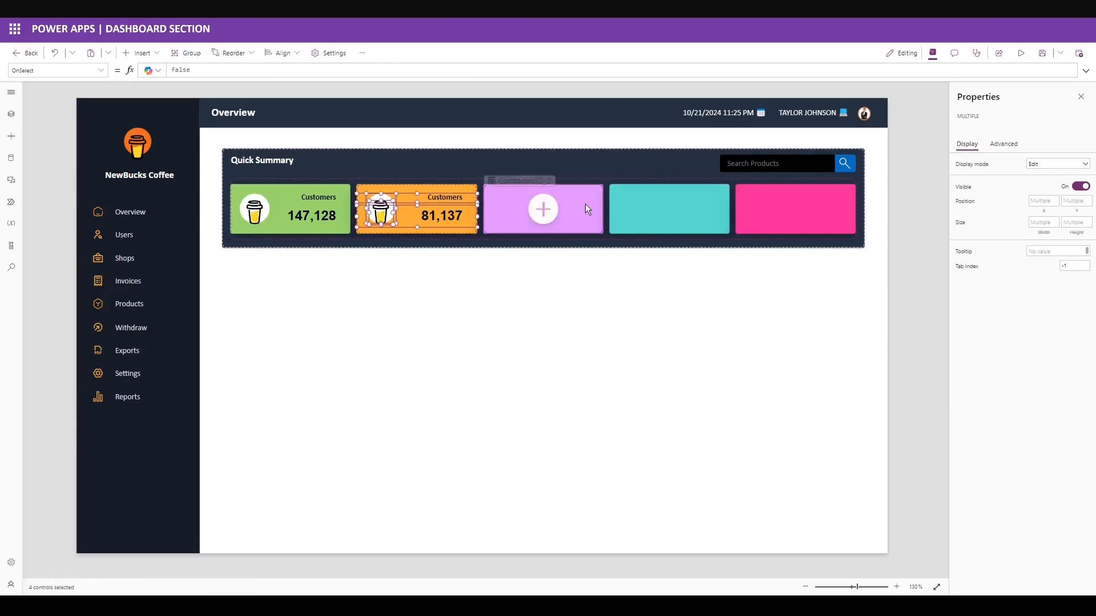
Paste the copied cup, circle, Customers label and number into the remaining cards.
{"action": "key", "text": "ctrl+v"}
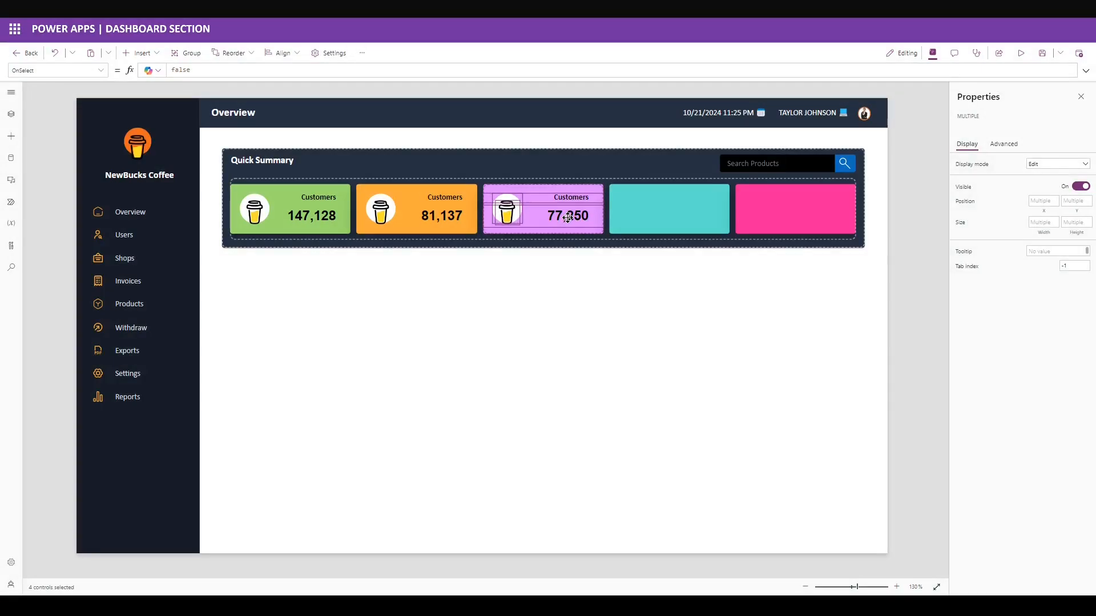
{"action": "left_click", "coordinate": [707, 215]}
{"action": "key", "text": "ctrl+v"}
{"action": "left_click", "coordinate": [798, 217]}
{"action": "key", "text": "ctrl+v"}
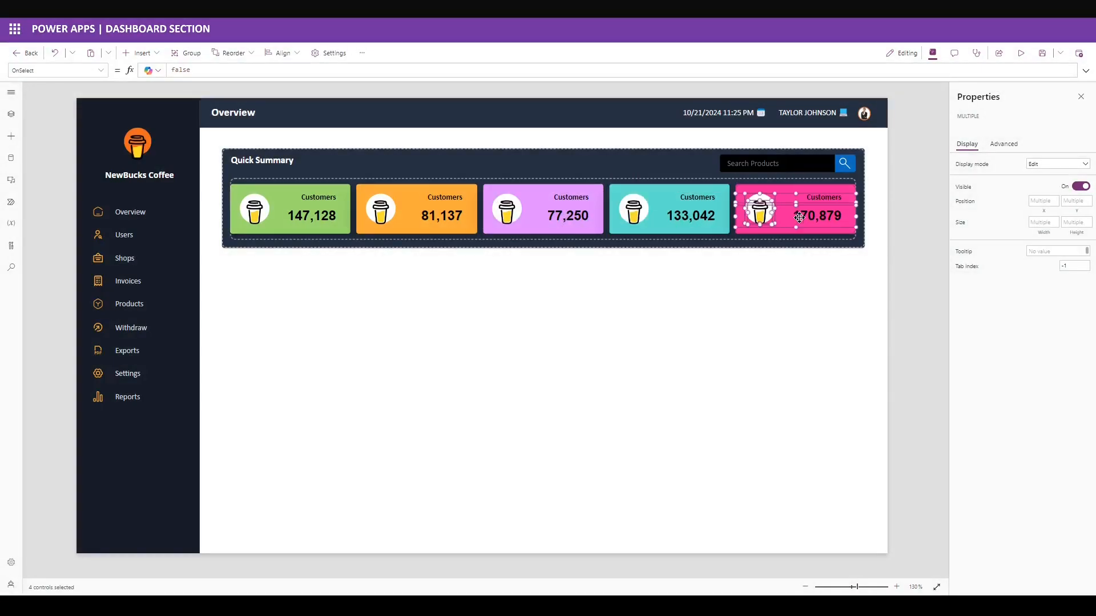
{"action": "left_click", "coordinate": [444, 193]}
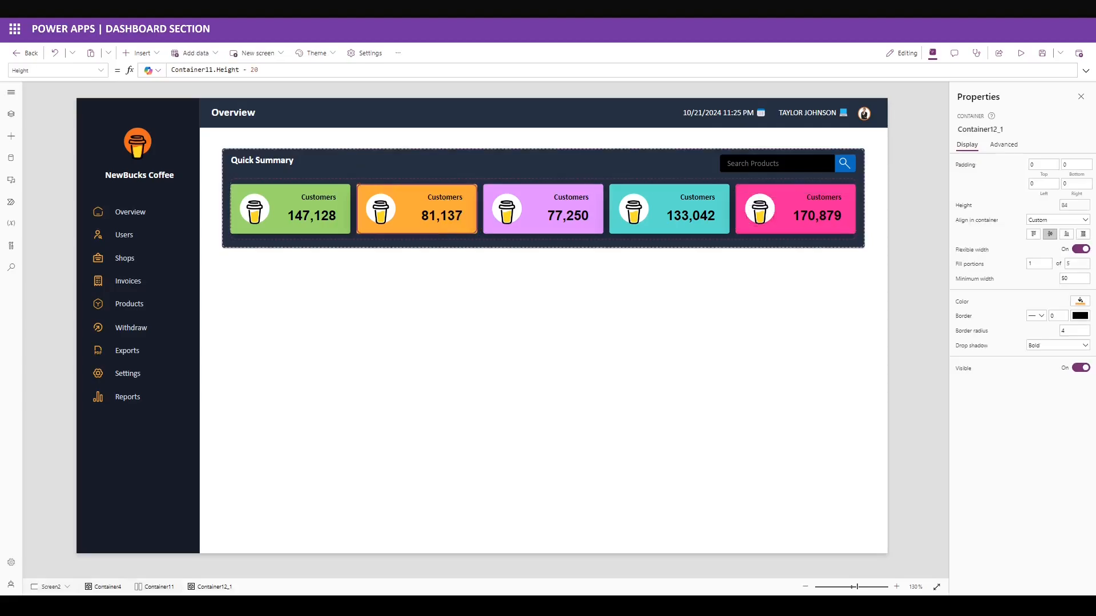
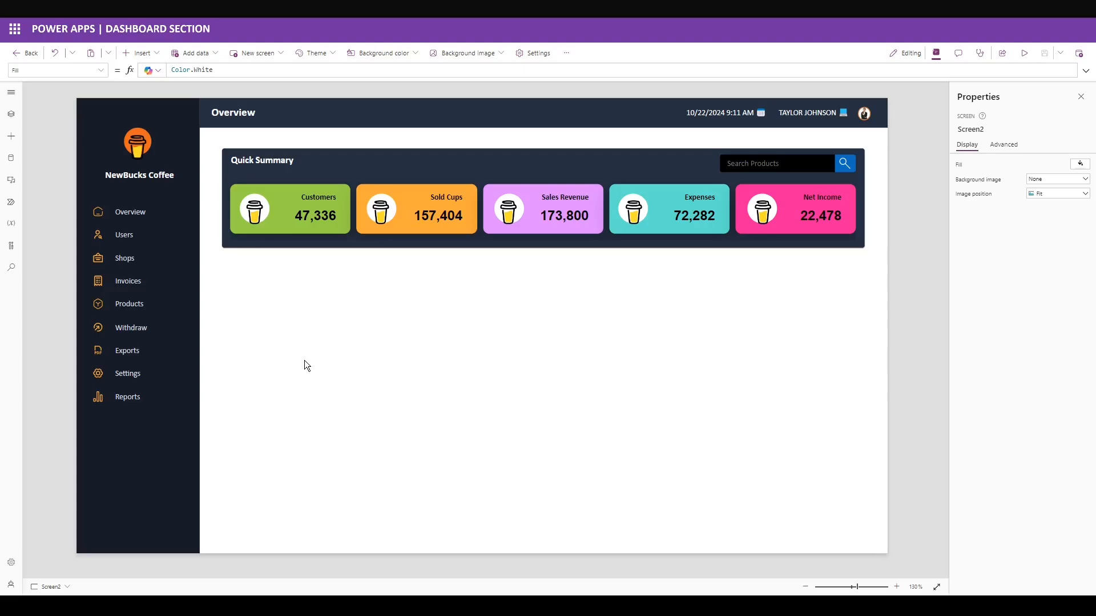
Insert a container at X 245, Y 275, sized 571 by 458.
{"action": "left_click", "coordinate": [139, 53]}
{"action": "type", "text": "c"}
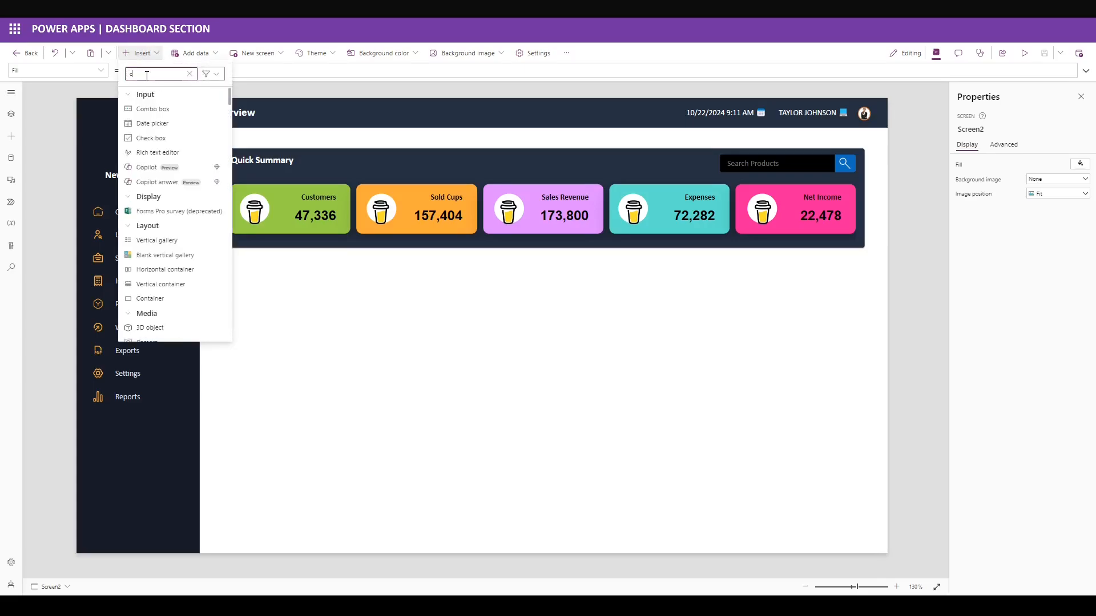
{"action": "type", "text": "ontainer"}
{"action": "left_click", "coordinate": [179, 140]}
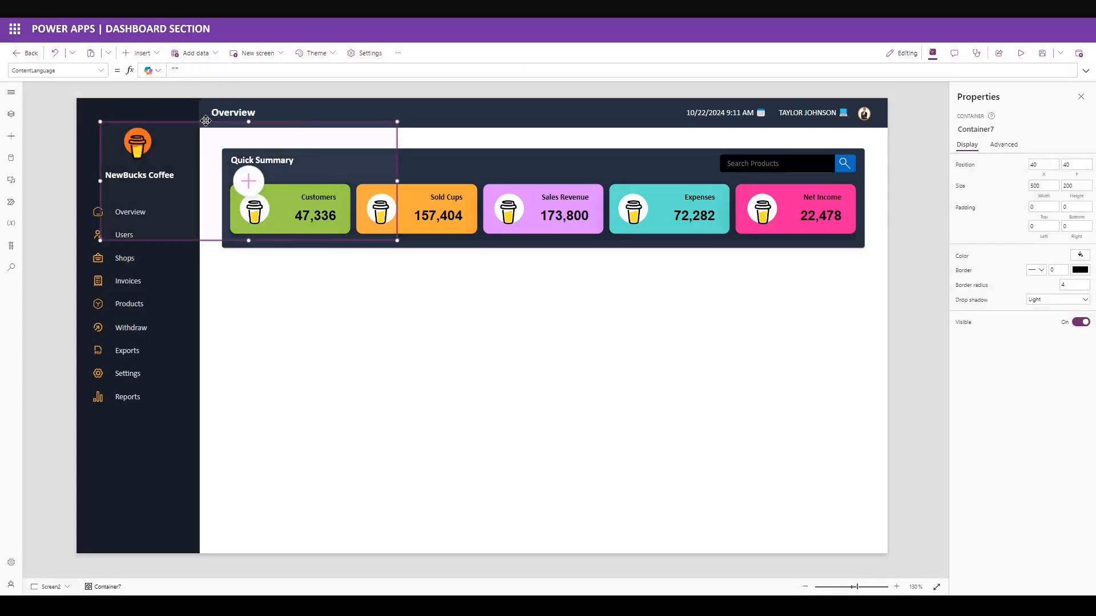
{"action": "double_click", "coordinate": [1039, 164]}
{"action": "type", "text": "245"}
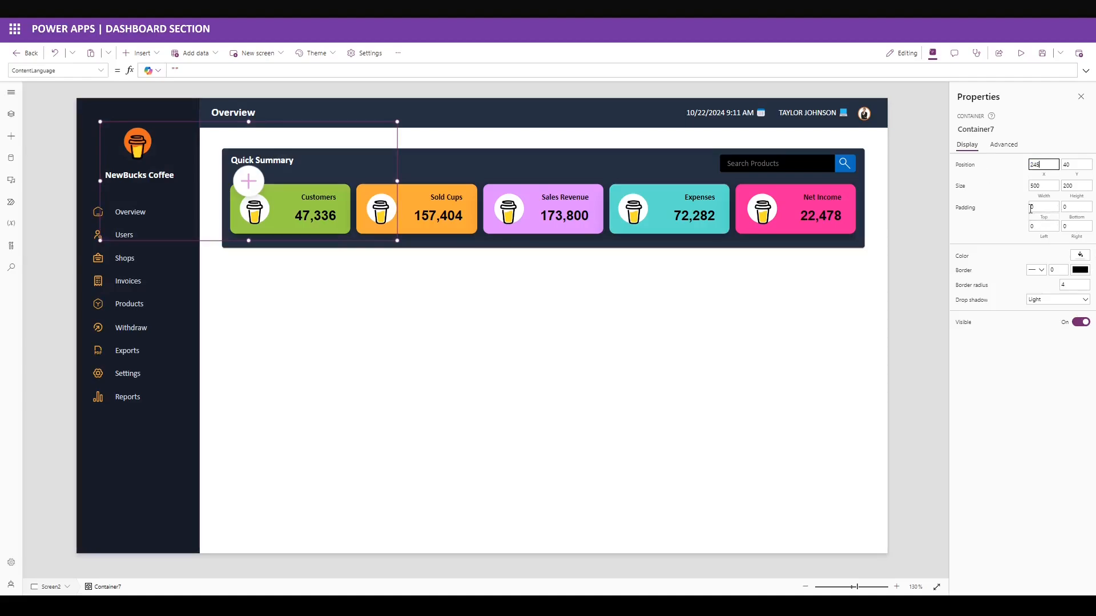
{"action": "key", "text": "Tab"}
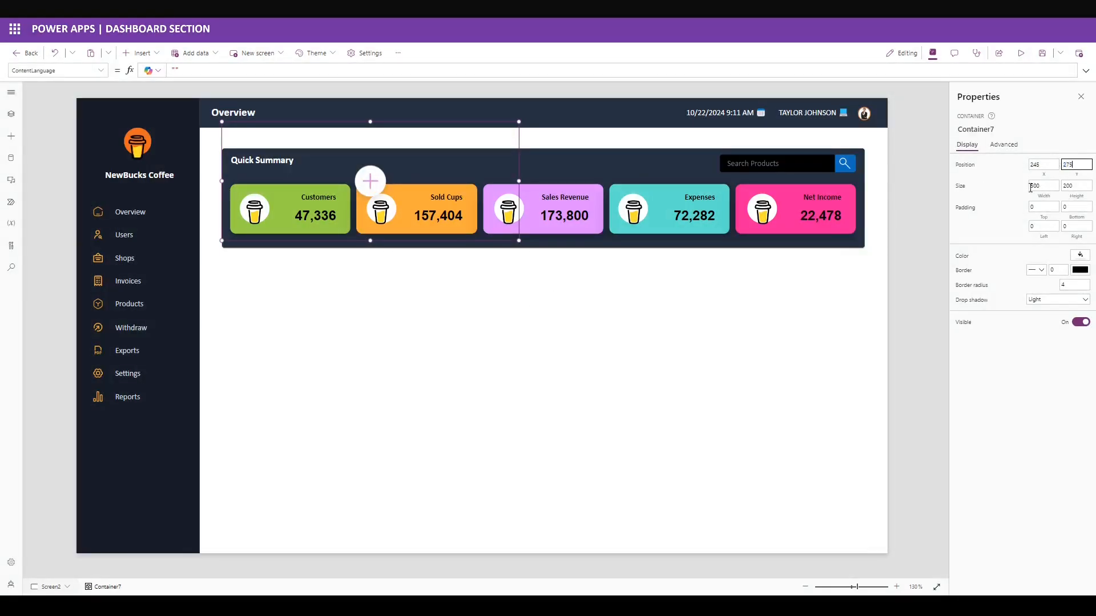
{"action": "type", "text": "275"}
{"action": "key", "text": "Tab"}
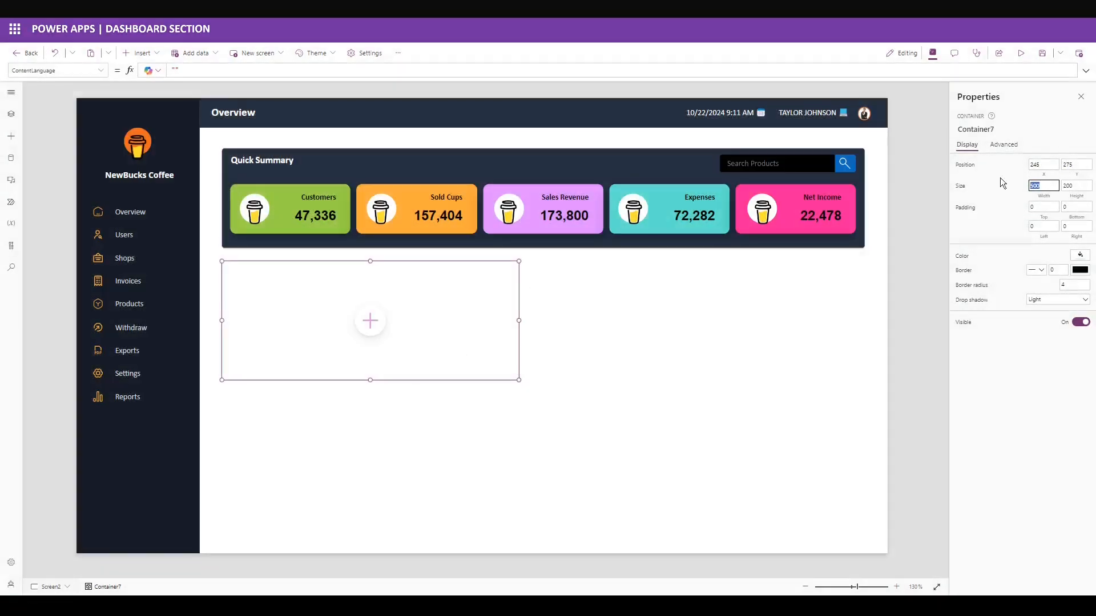
{"action": "type", "text": "571"}
{"action": "key", "text": "Tab"}
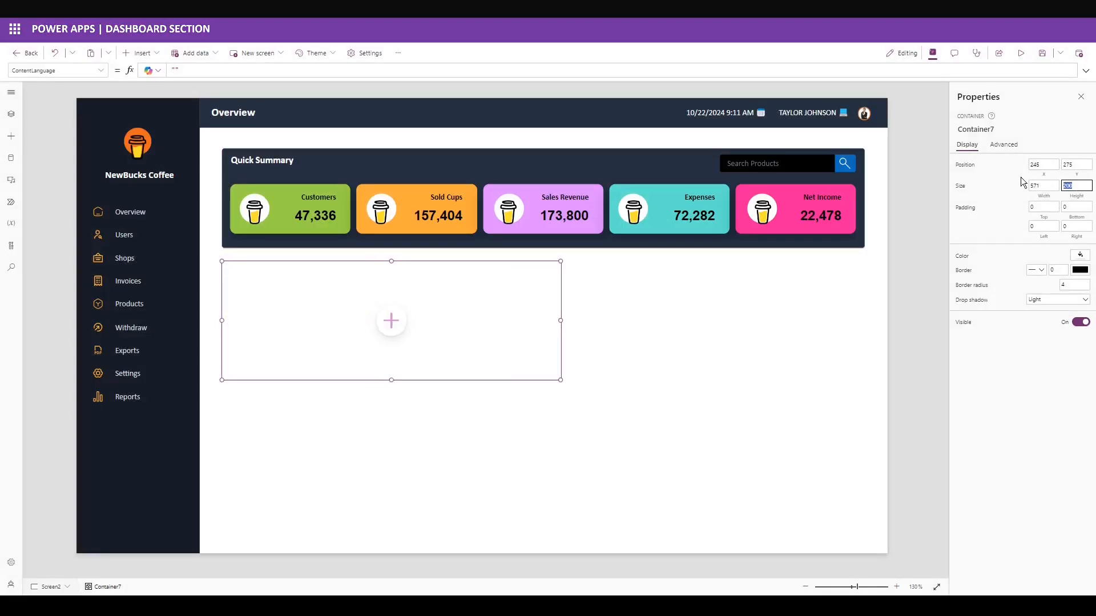
{"action": "type", "text": "458"}
{"action": "key", "text": "Return"}
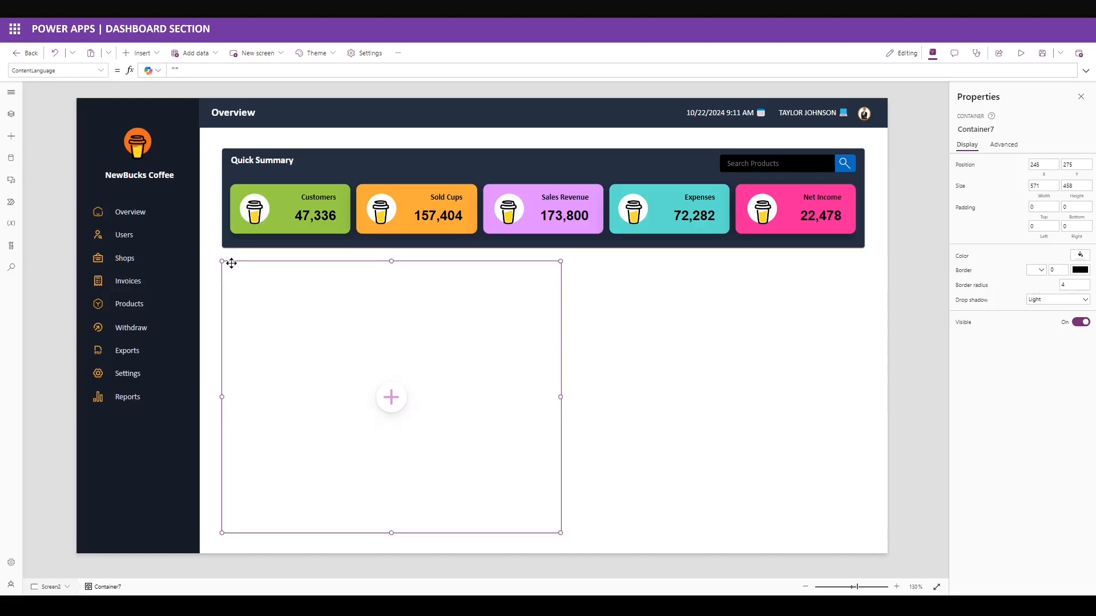
Fill the container with the dark blue hex colour 263042.
{"action": "left_click", "coordinate": [1075, 257]}
{"action": "left_click", "coordinate": [958, 170]}
{"action": "double_click", "coordinate": [949, 335]}
{"action": "type", "text": "263042"}
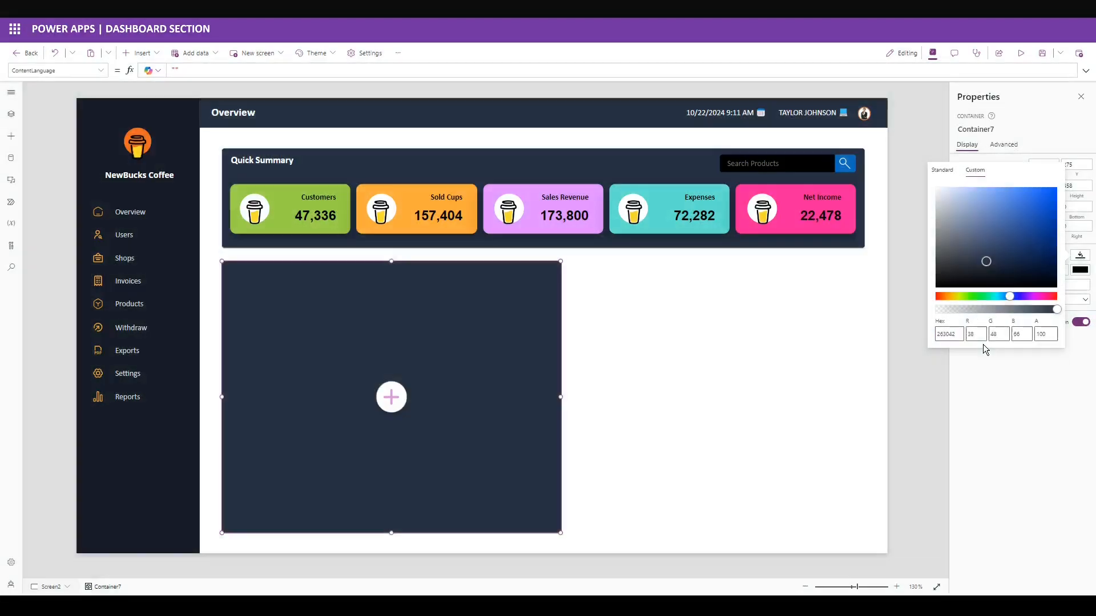
{"action": "left_click", "coordinate": [982, 377]}
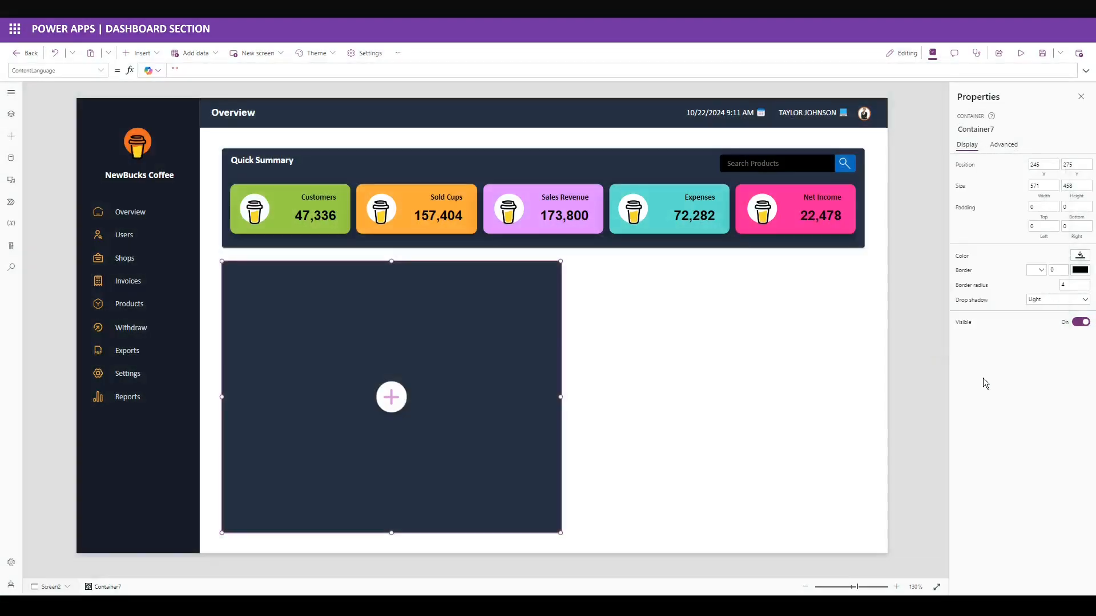
Copy the Quick Summary heading into the panel, renamed Analysis with height 50.
{"action": "left_click", "coordinate": [266, 160]}
{"action": "left_click", "coordinate": [259, 270]}
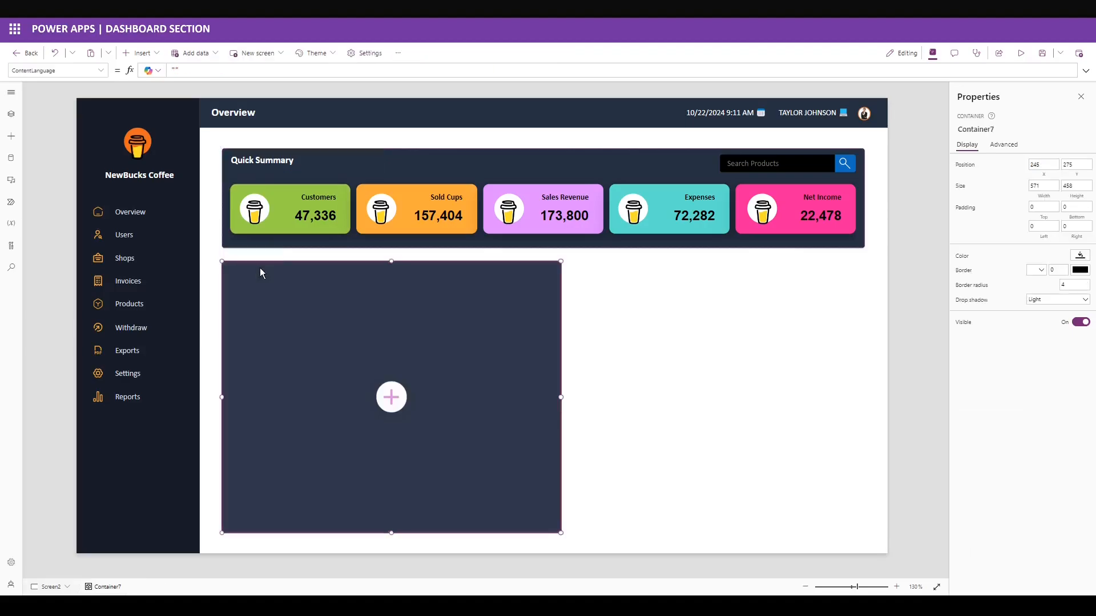
{"action": "key", "text": "ctrl+v"}
{"action": "left_click_drag", "start_coordinate": [263, 288], "coordinate": [225, 256]}
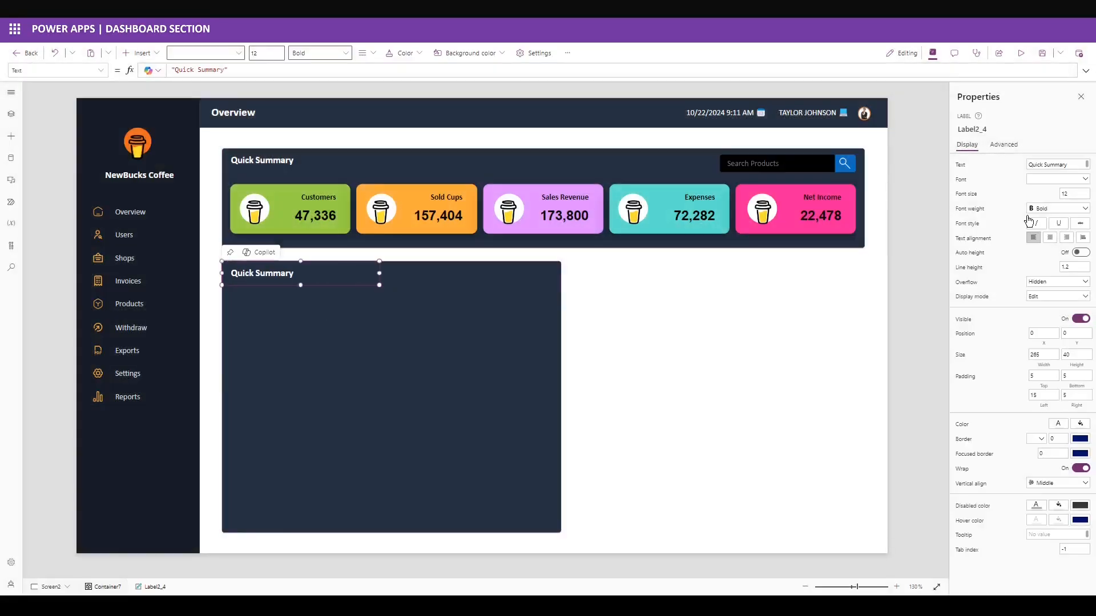
{"action": "left_click_drag", "start_coordinate": [1073, 165], "coordinate": [994, 161]}
{"action": "type", "text": "Analysis"}
{"action": "key", "text": "Return"}
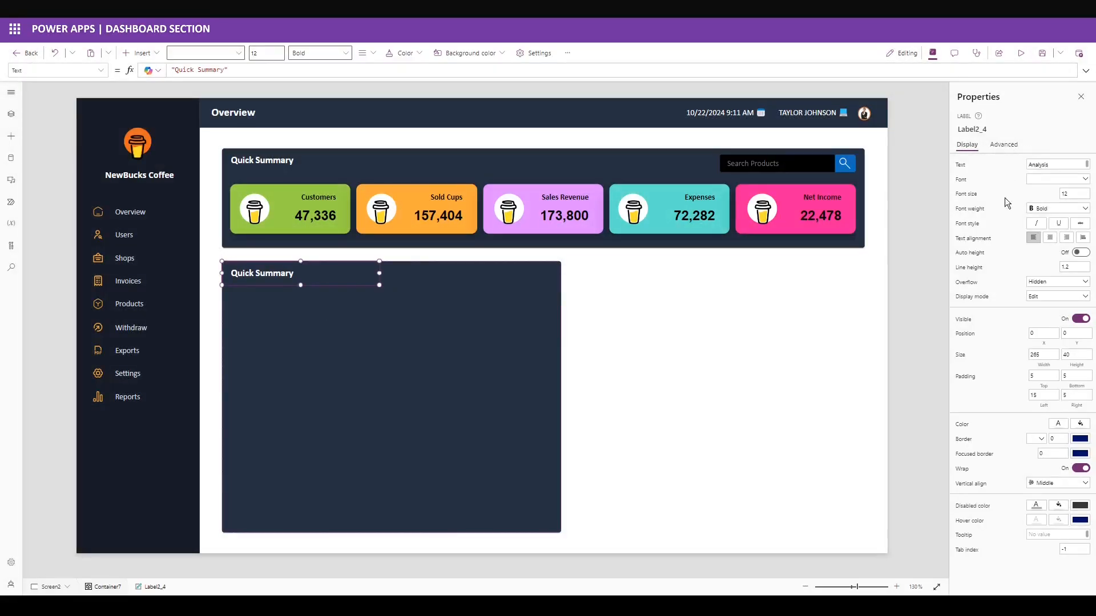
{"action": "double_click", "coordinate": [1075, 354]}
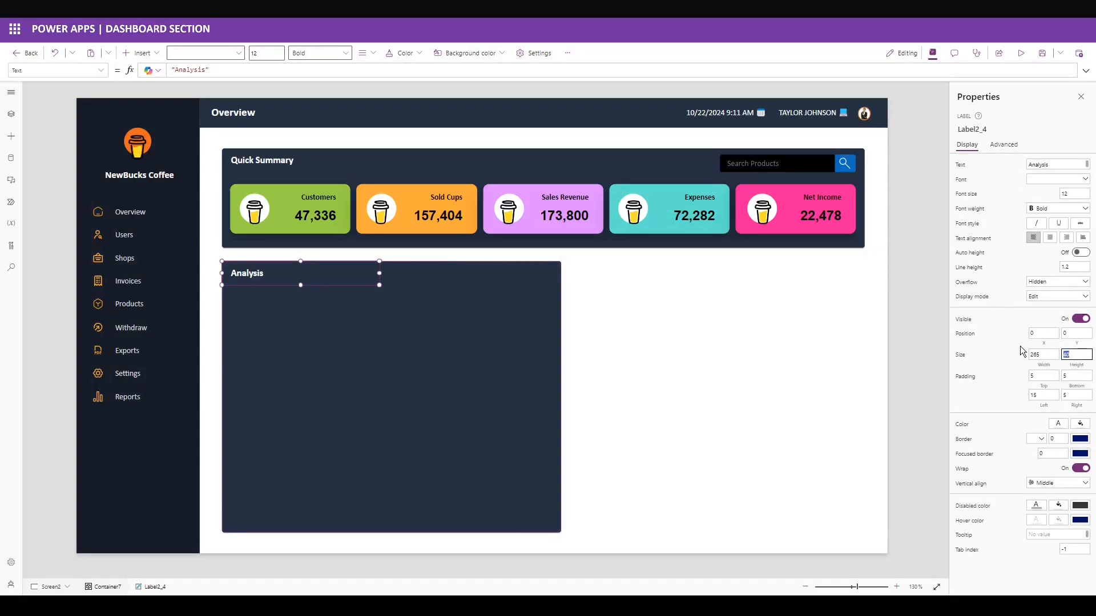
{"action": "type", "text": "50"}
{"action": "left_click", "coordinate": [995, 376]}
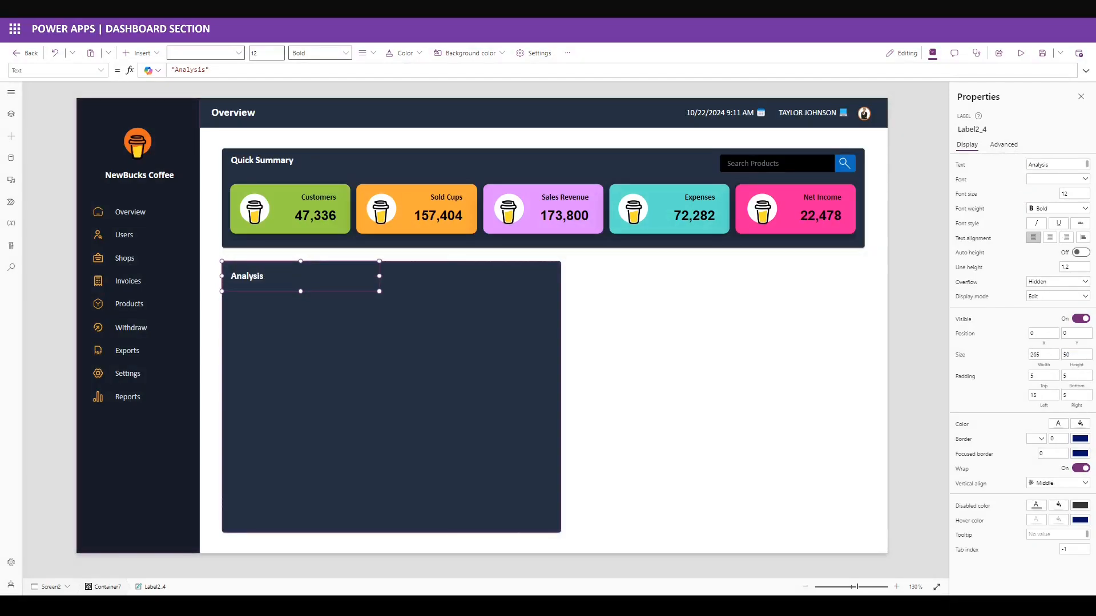
{"action": "left_click", "coordinate": [301, 345]}
{"action": "left_click", "coordinate": [140, 52]}
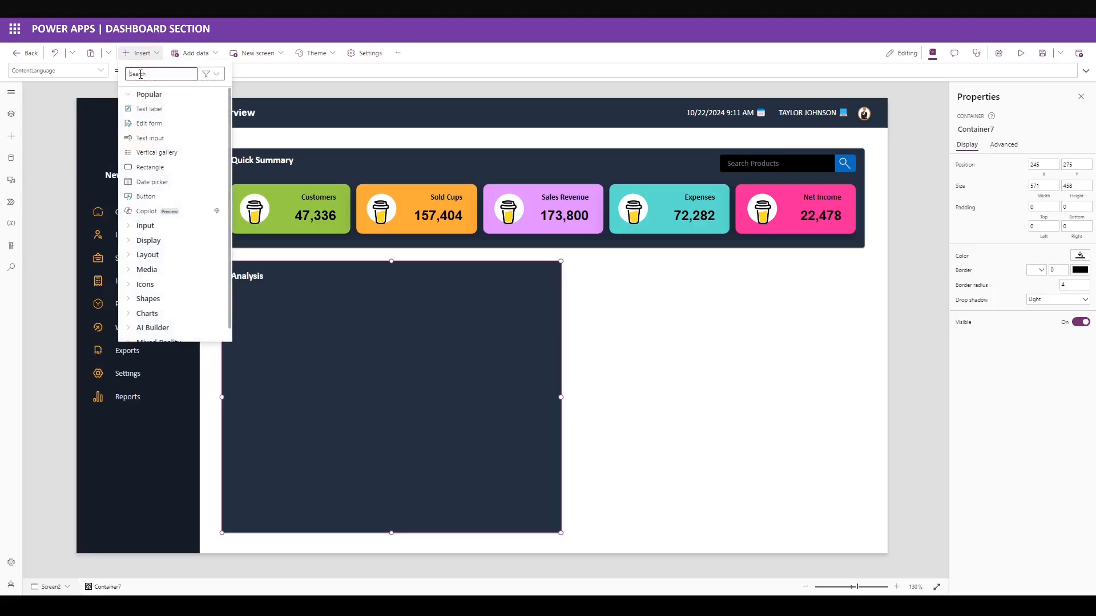
Add a button to the Analysis panel at X 17, Y 55, 81 wide and 20 tall.
{"action": "type", "text": "button"}
{"action": "left_click", "coordinate": [144, 109]}
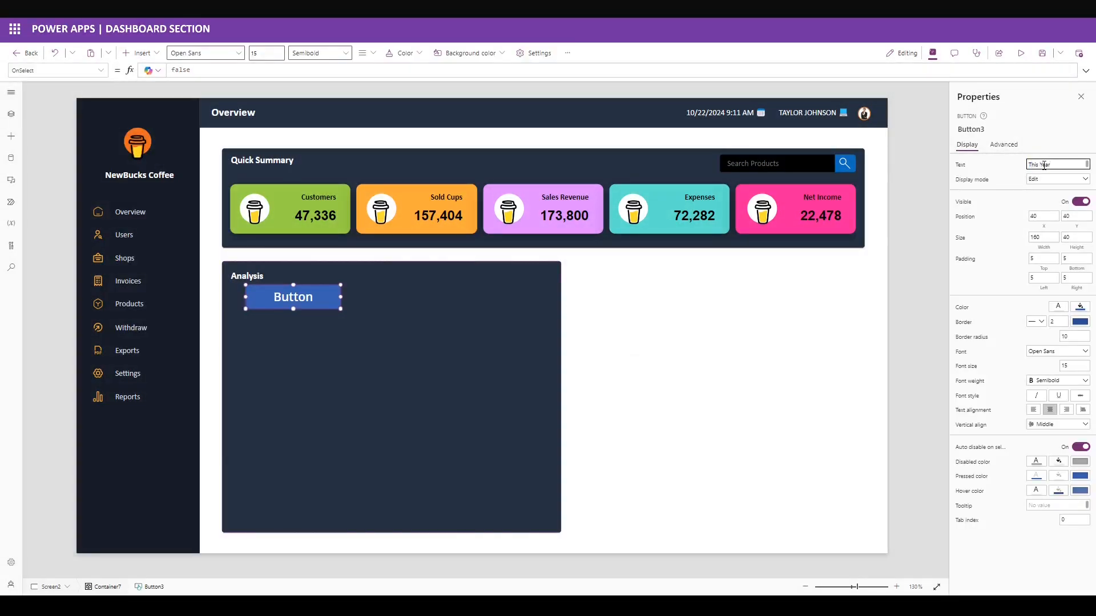
{"action": "left_click", "coordinate": [1029, 215]}
{"action": "type", "text": "17"}
{"action": "key", "text": "Tab"}
{"action": "type", "text": "55"}
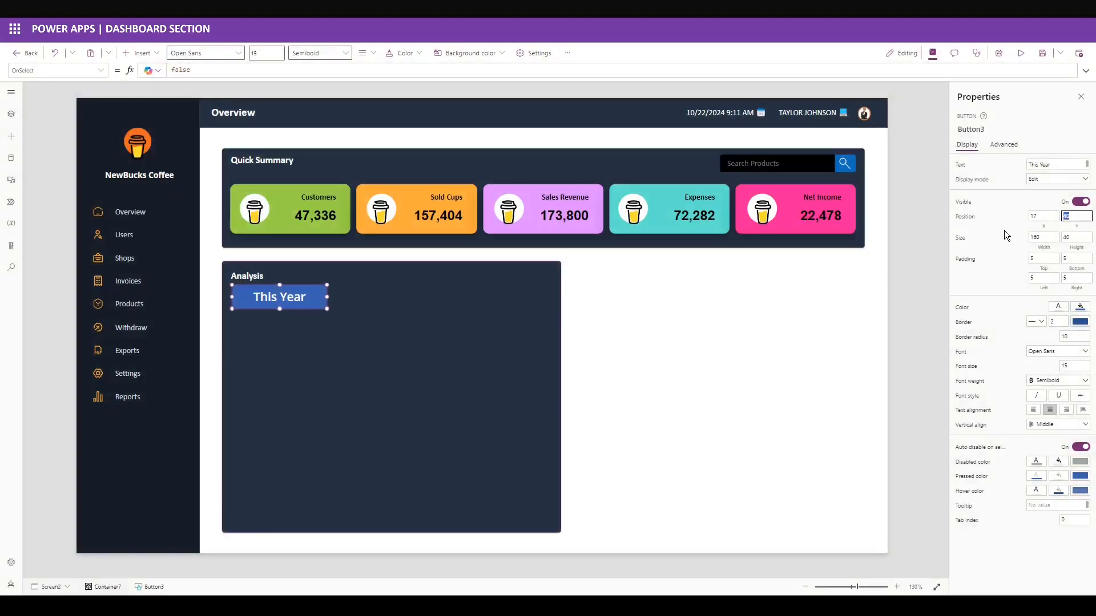
{"action": "key", "text": "Tab"}
{"action": "type", "text": "81"}
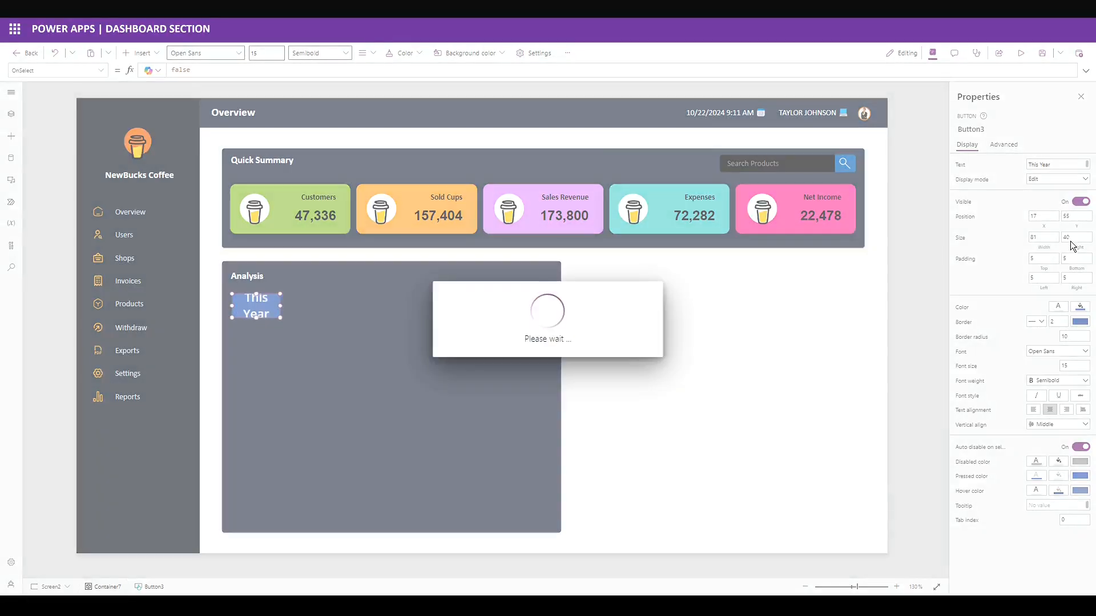
{"action": "left_click", "coordinate": [1070, 241]}
{"action": "type", "text": "20"}
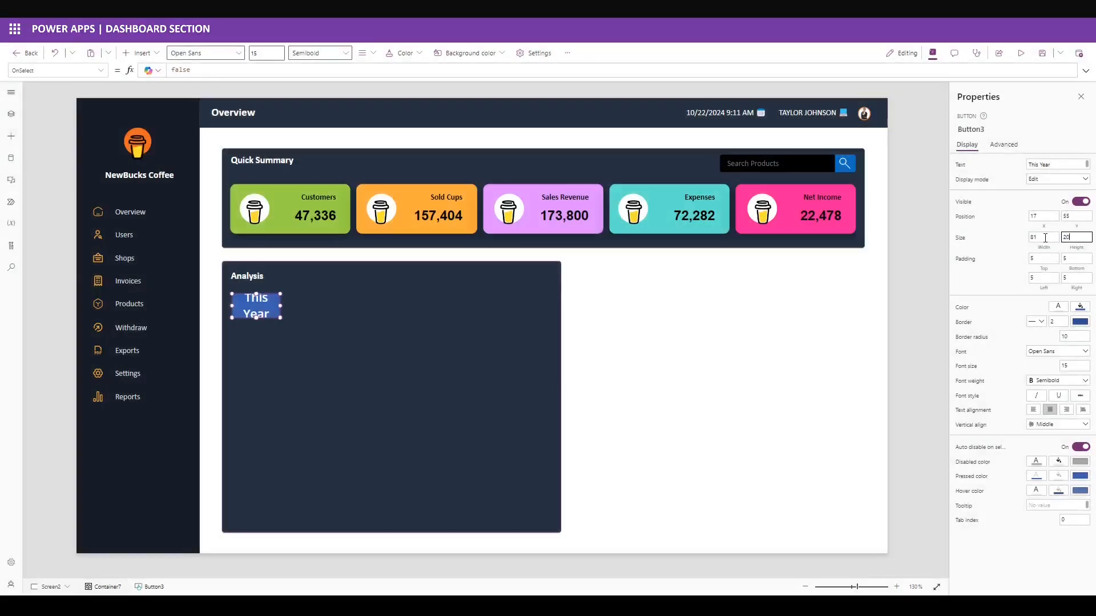
{"action": "left_click", "coordinate": [993, 273]}
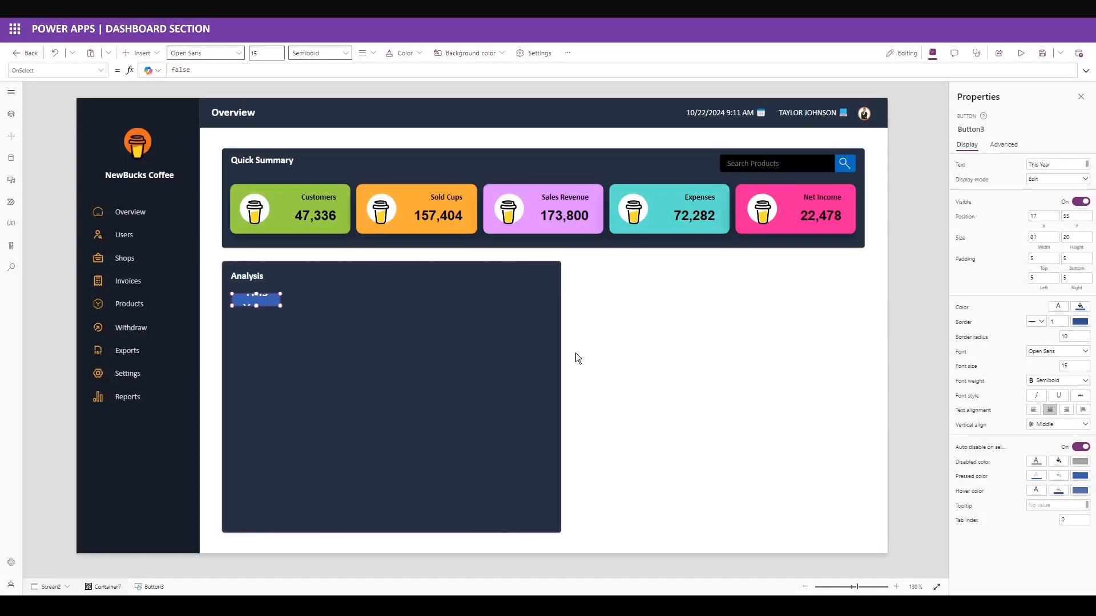
Give the button an orange fill, Calibri font, size 8 and Normal weight.
{"action": "left_click", "coordinate": [1062, 307]}
{"action": "left_click", "coordinate": [963, 396]}
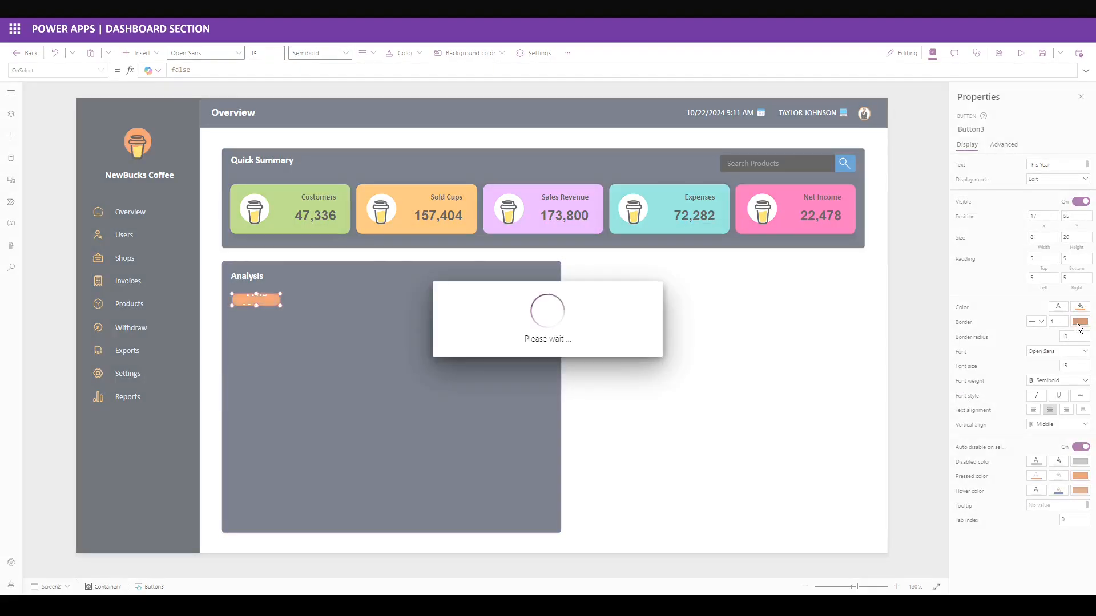
{"action": "left_click", "coordinate": [1079, 323]}
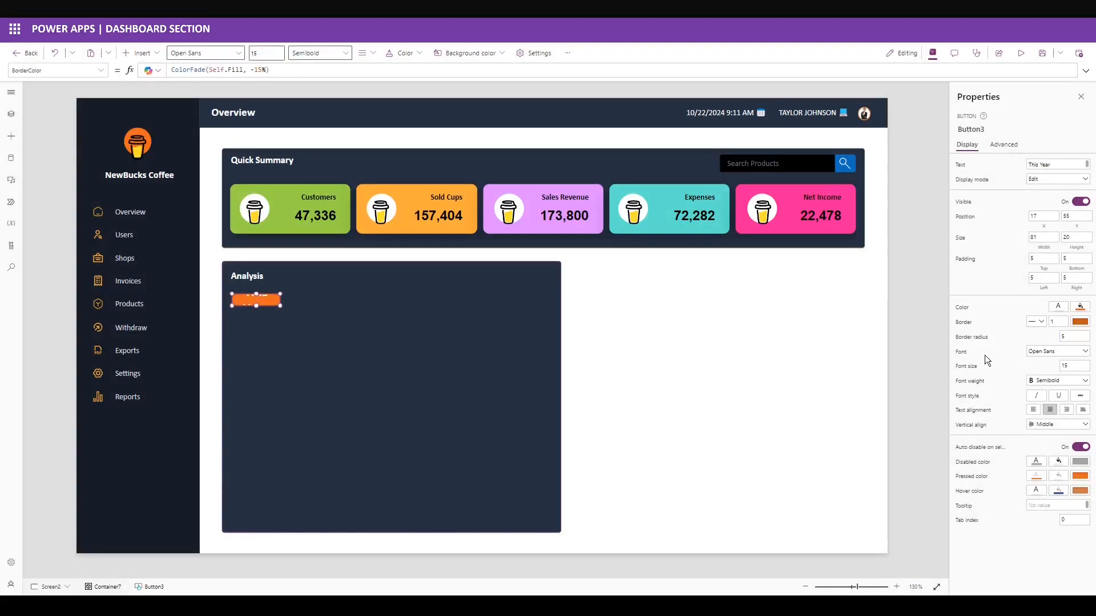
{"action": "left_click", "coordinate": [961, 353]}
{"action": "type", "text": "\"Calibri"}
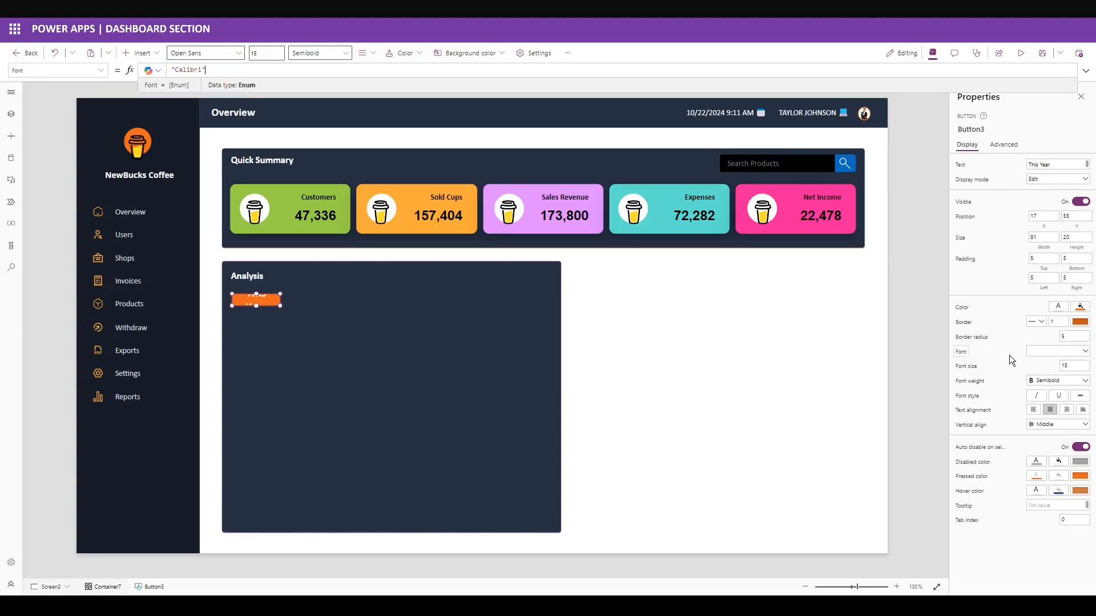
{"action": "left_click", "coordinate": [1010, 358]}
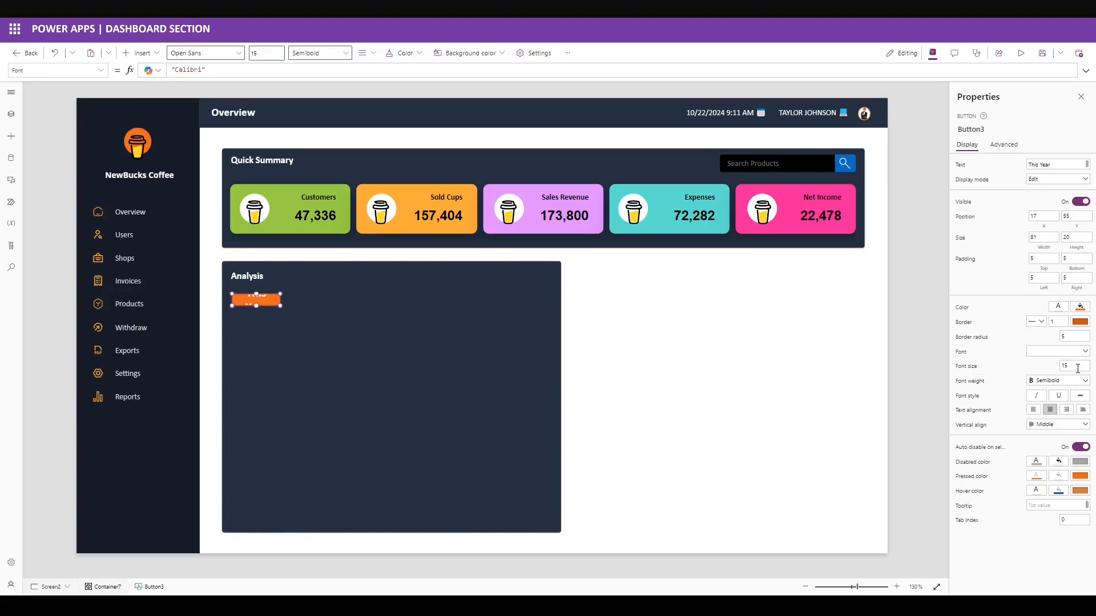
{"action": "left_click_drag", "start_coordinate": [1076, 367], "coordinate": [998, 372]}
{"action": "type", "text": "8"}
{"action": "left_click", "coordinate": [1002, 373]}
{"action": "left_click", "coordinate": [1056, 380]}
{"action": "left_click", "coordinate": [1044, 418]}
Set the button's pressed colour to Color and its pressed fill to Self.Fill.
{"action": "left_click", "coordinate": [1036, 476]}
{"action": "double_click", "coordinate": [198, 70]}
{"action": "type", "text": "Color"}
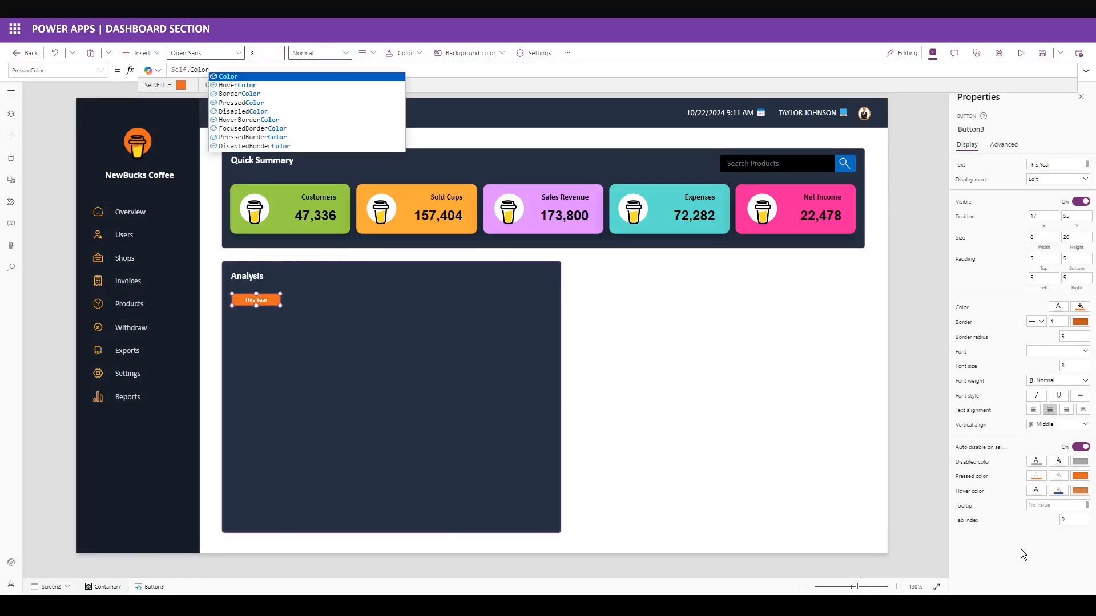
{"action": "left_click", "coordinate": [996, 473]}
{"action": "left_click", "coordinate": [1058, 476]}
{"action": "left_click", "coordinate": [194, 69]}
{"action": "double_click", "coordinate": [194, 69]}
{"action": "type", "text": "Fill"}
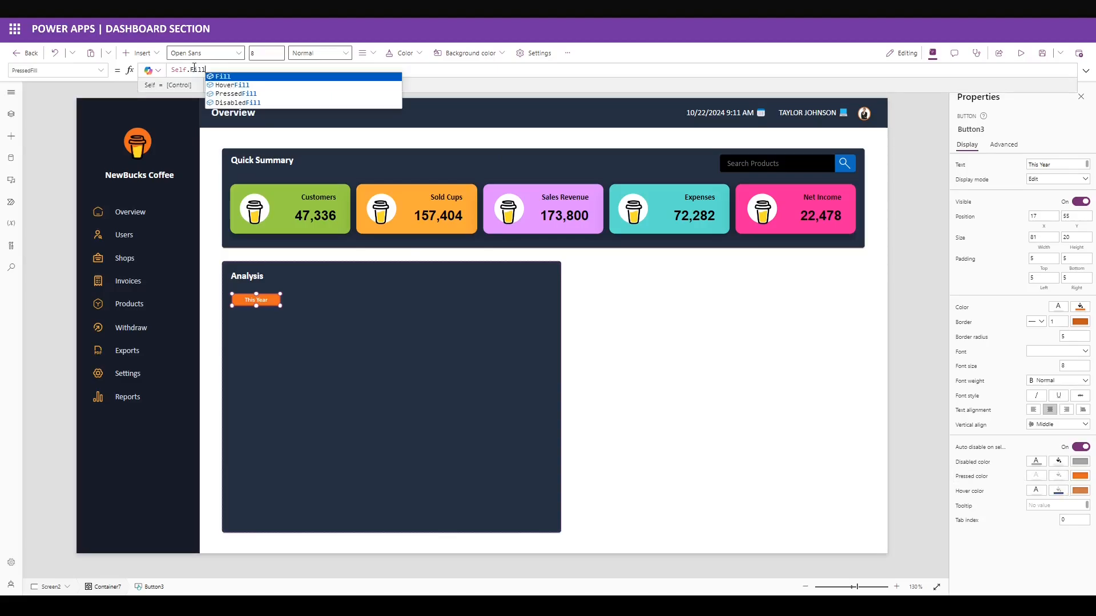
{"action": "left_click", "coordinate": [1019, 533]}
Give the button dark grey hover colours, then copy and paste a duplicate.
{"action": "left_click", "coordinate": [1057, 492]}
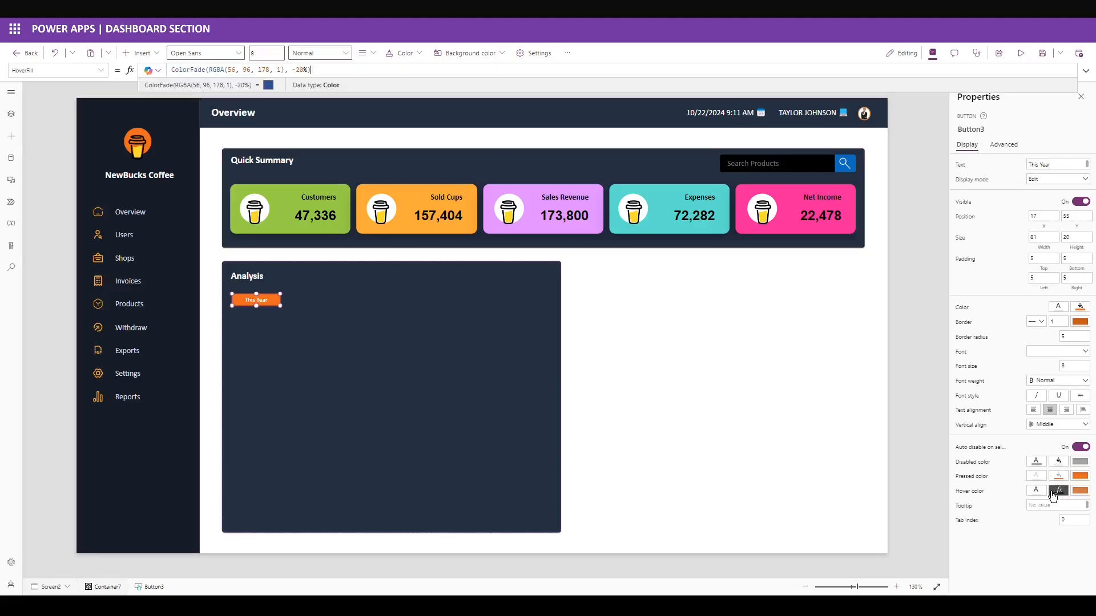
{"action": "left_click", "coordinate": [1059, 493]}
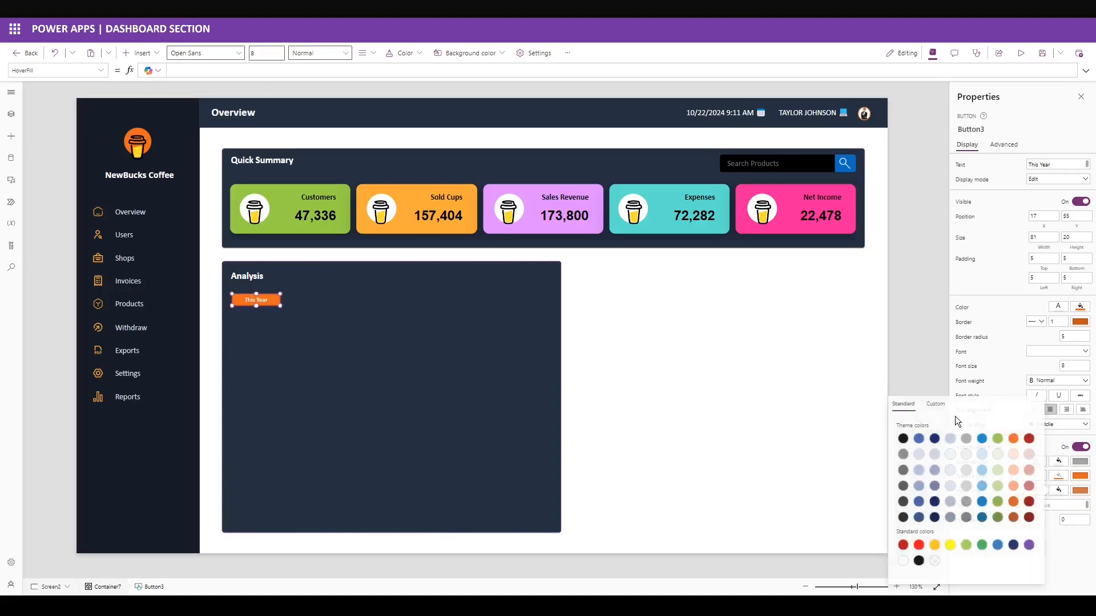
{"action": "left_click", "coordinate": [1078, 491]}
{"action": "left_click", "coordinate": [1078, 492]}
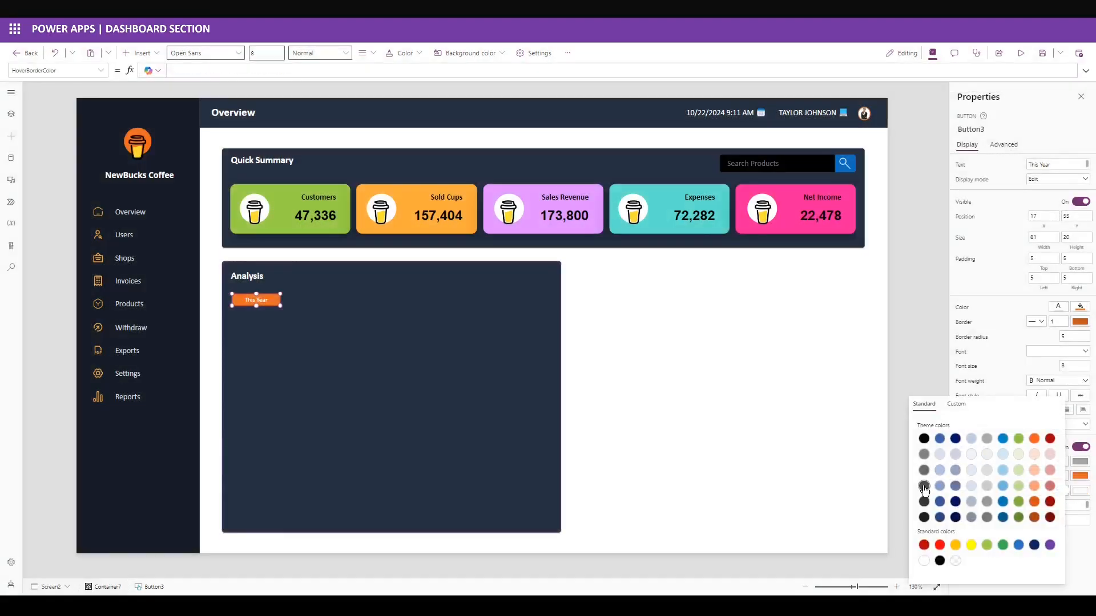
{"action": "left_click", "coordinate": [924, 488]}
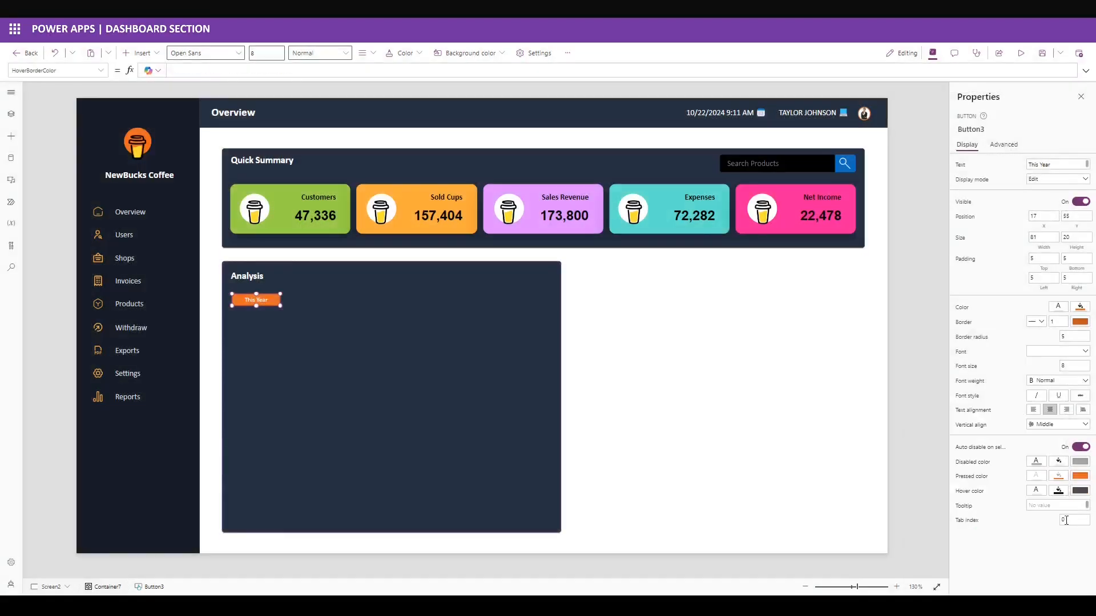
{"action": "left_click", "coordinate": [1038, 494]}
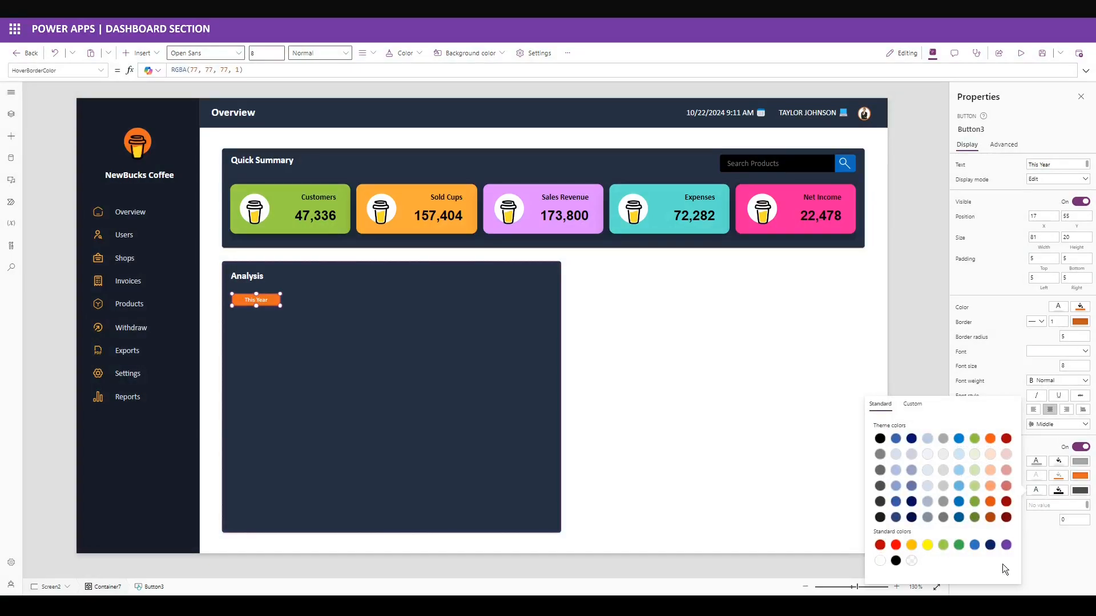
{"action": "left_click", "coordinate": [1050, 571]}
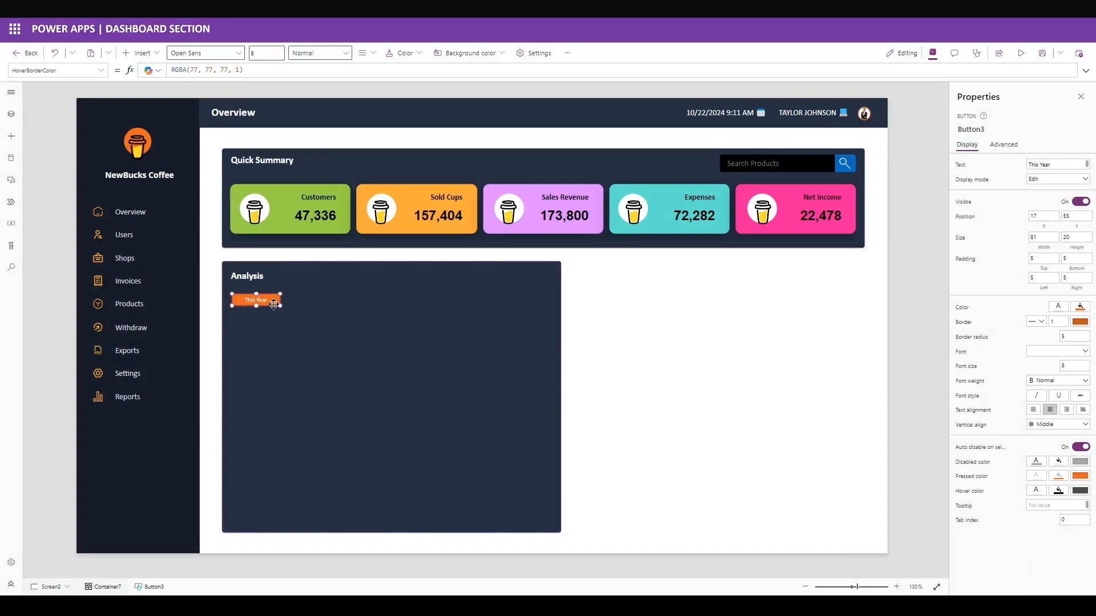
{"action": "key", "text": "ctrl+c"}
{"action": "key", "text": "ctrl+v"}
Place two copies beside the original and distribute the three buttons evenly horizontally.
{"action": "left_click_drag", "start_coordinate": [248, 303], "coordinate": [338, 300]}
{"action": "key", "text": "ctrl+v"}
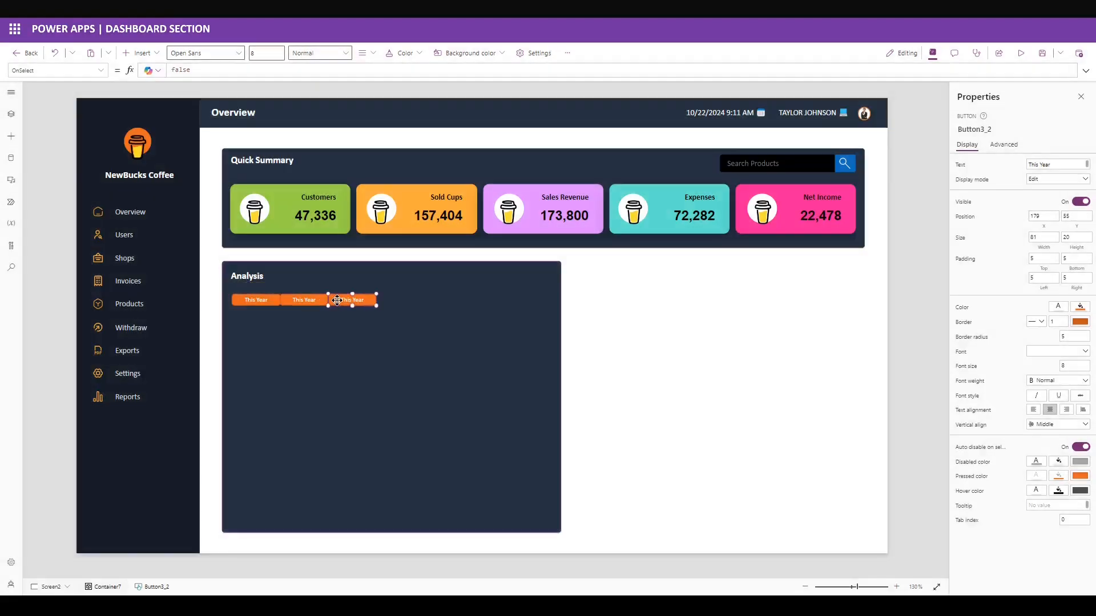
{"action": "key", "text": "Right"}
{"action": "key", "text": "Right"}
{"action": "key", "text": "Right"}
{"action": "key", "text": "Right"}
{"action": "key", "text": "Right"}
{"action": "key", "text": "Right"}
{"action": "key", "text": "Right"}
{"action": "key", "text": "Right"}
{"action": "left_click_drag", "start_coordinate": [402, 286], "coordinate": [221, 312]}
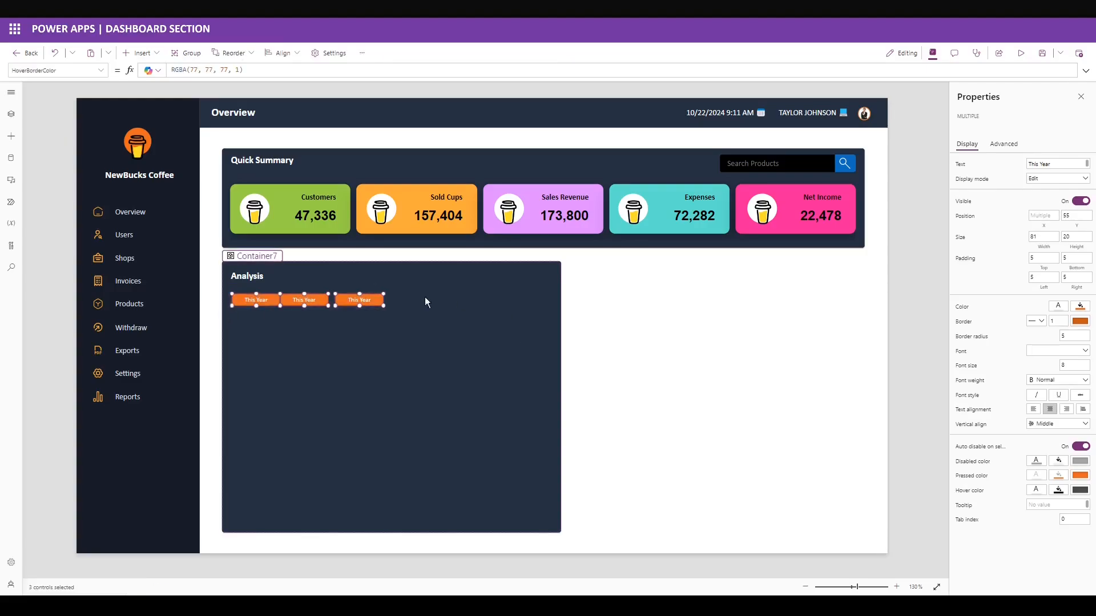
{"action": "right_click", "coordinate": [361, 301]}
{"action": "mouse_move", "coordinate": [420, 389]}
{"action": "left_click", "coordinate": [473, 491]}
Make the second and third buttons dark grey, labelled This Month and This Week.
{"action": "left_click", "coordinate": [318, 344]}
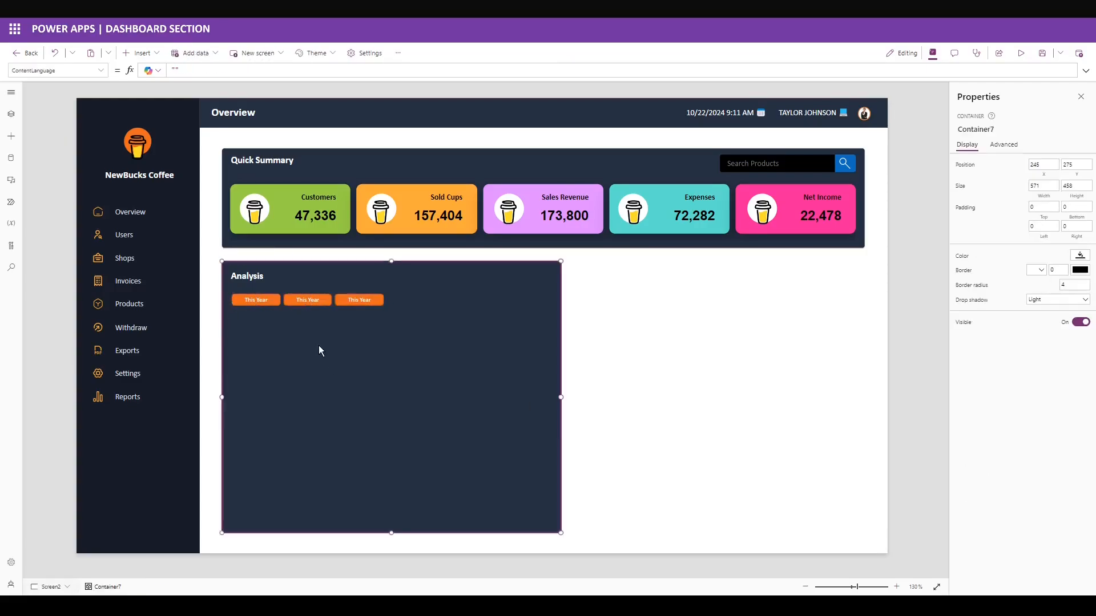
{"action": "left_click", "coordinate": [371, 301], "text": "ctrl"}
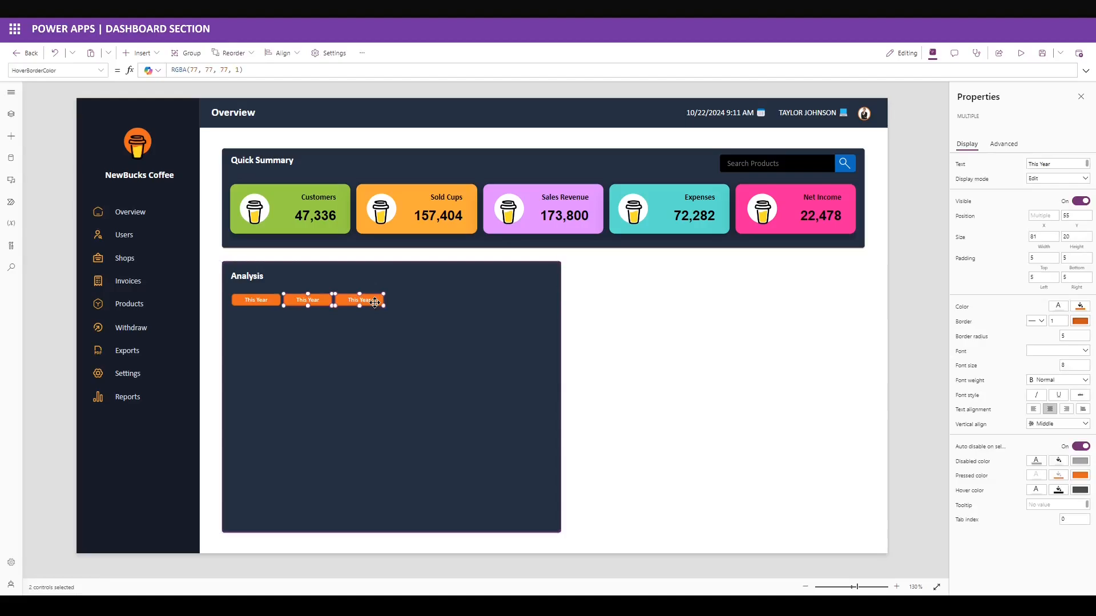
{"action": "left_click", "coordinate": [1071, 312]}
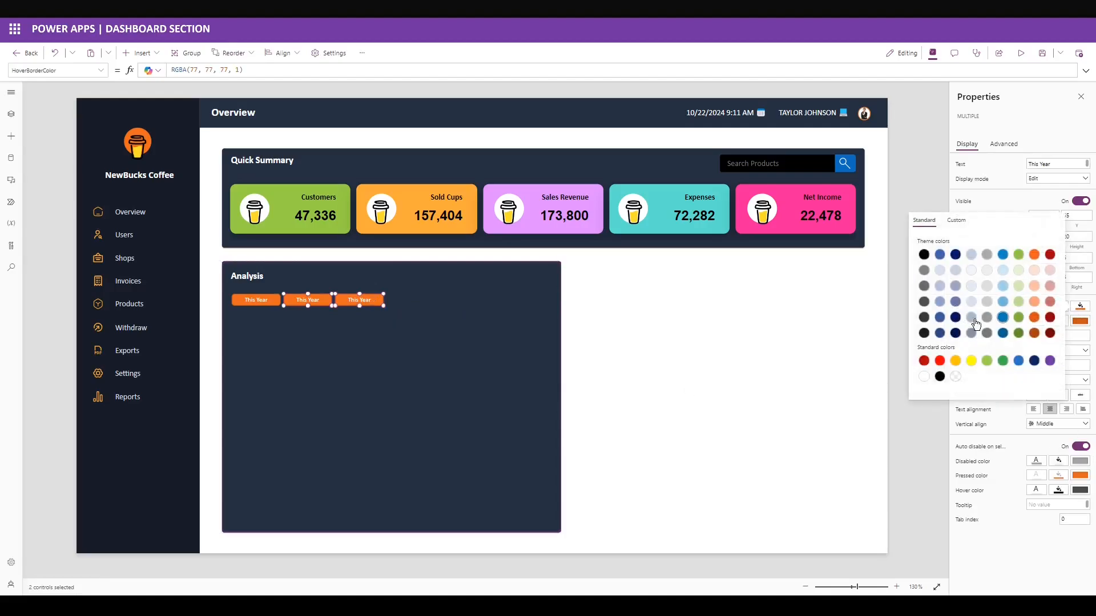
{"action": "left_click", "coordinate": [924, 333]}
{"action": "left_click", "coordinate": [306, 299]}
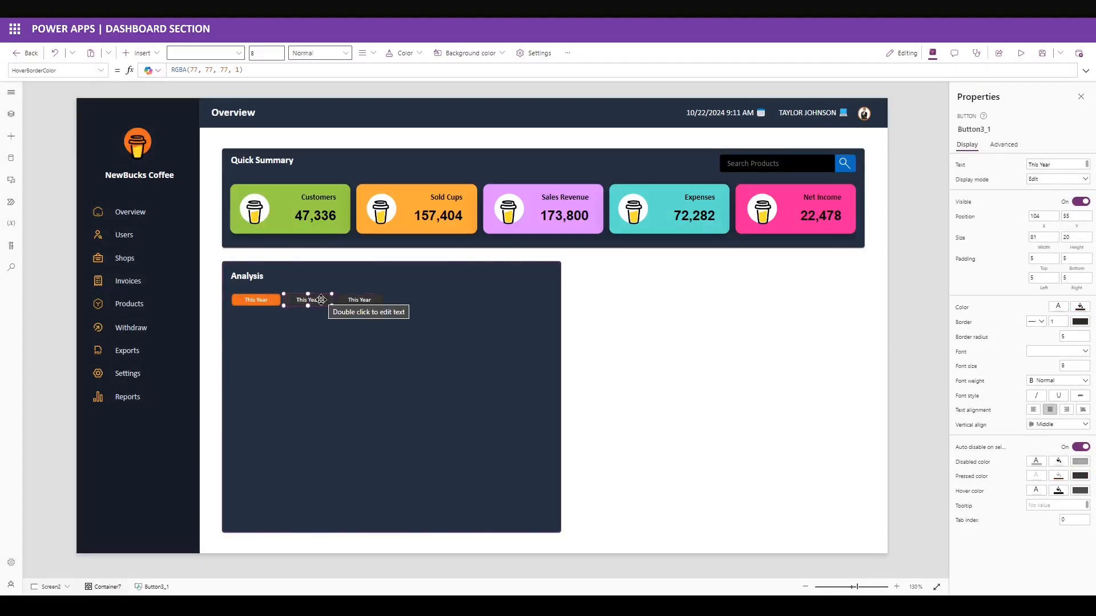
{"action": "double_click", "coordinate": [1042, 165]}
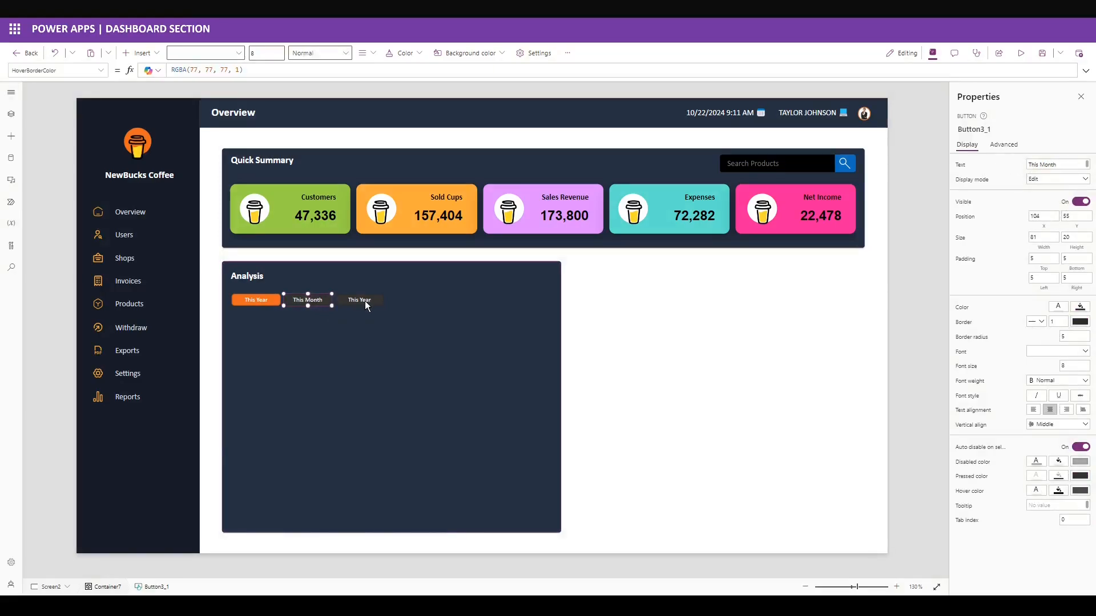
{"action": "left_click", "coordinate": [358, 301]}
{"action": "double_click", "coordinate": [1047, 166]}
{"action": "left_click", "coordinate": [469, 293]}
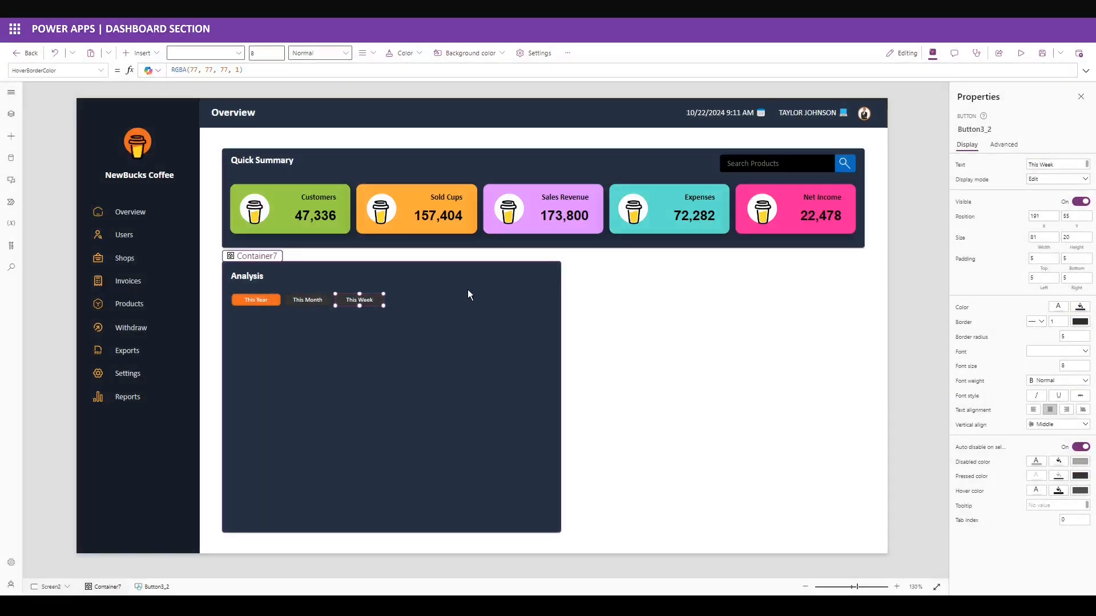
Insert a light-bordered blank horizontal gallery at X 17, Y 82, 549 wide, 260 tall.
{"action": "left_click", "coordinate": [148, 55]}
{"action": "type", "text": "horizon"}
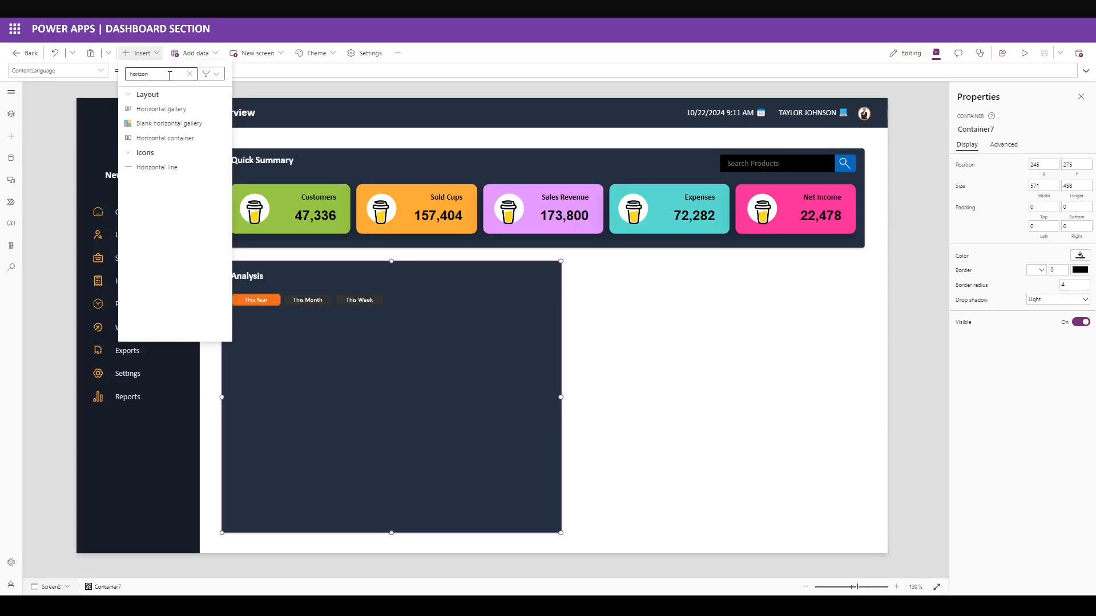
{"action": "left_click", "coordinate": [171, 123]}
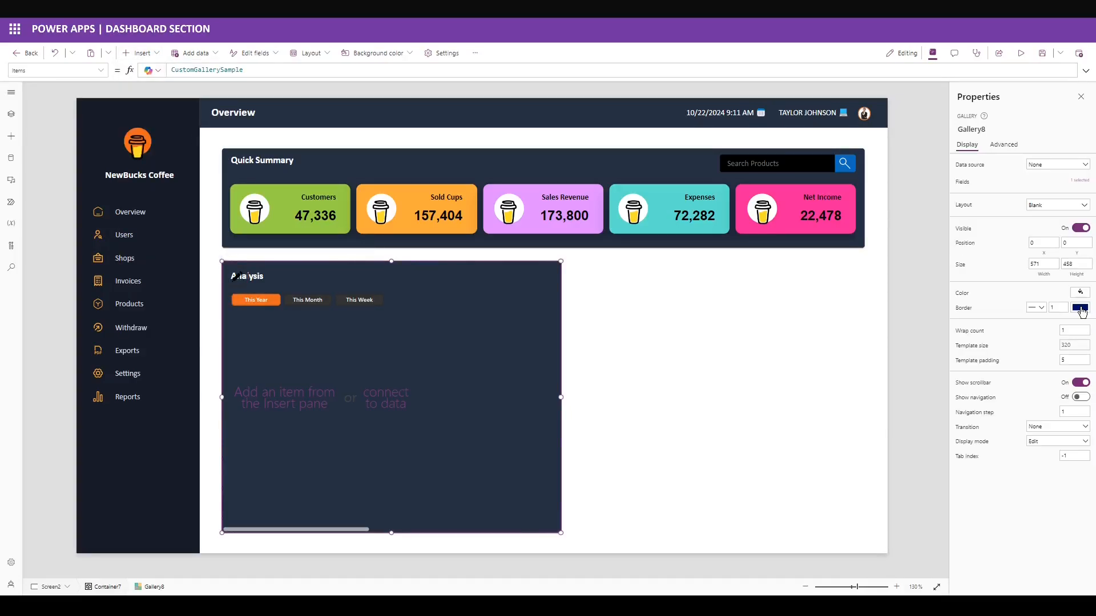
{"action": "left_click", "coordinate": [1080, 309]}
{"action": "left_click", "coordinate": [925, 380]}
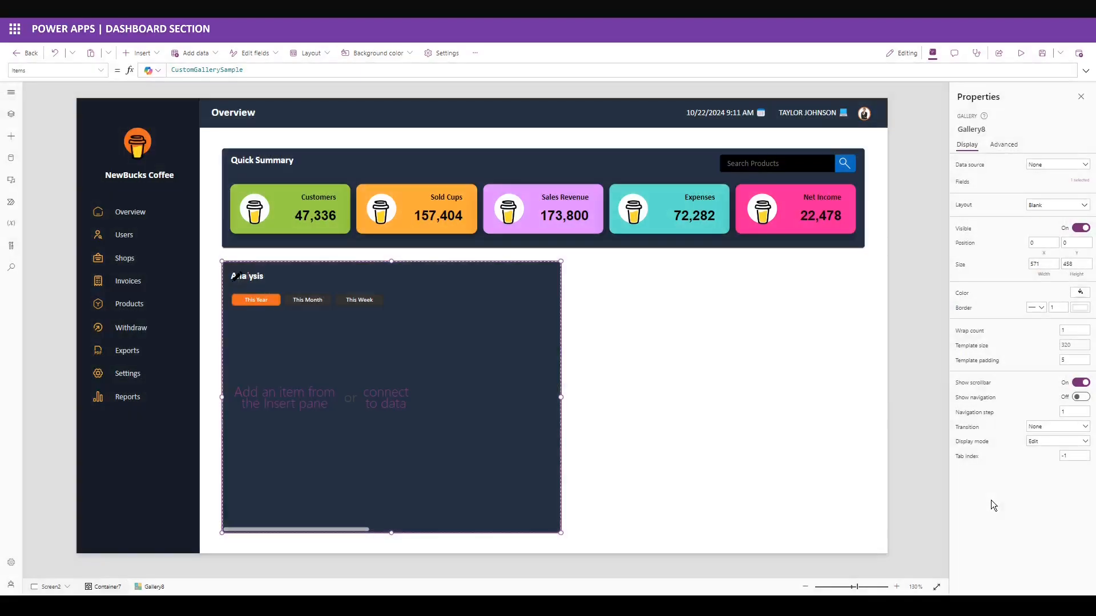
{"action": "left_click", "coordinate": [1036, 243]}
{"action": "type", "text": "17"}
{"action": "left_click", "coordinate": [1078, 244]}
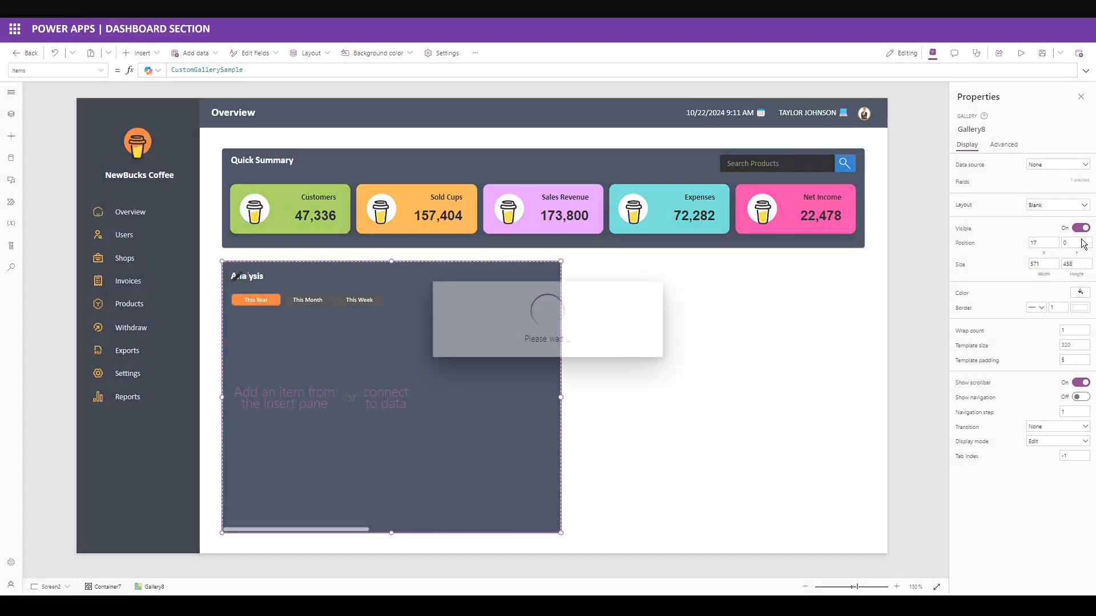
{"action": "type", "text": "82"}
{"action": "left_click", "coordinate": [1005, 263]}
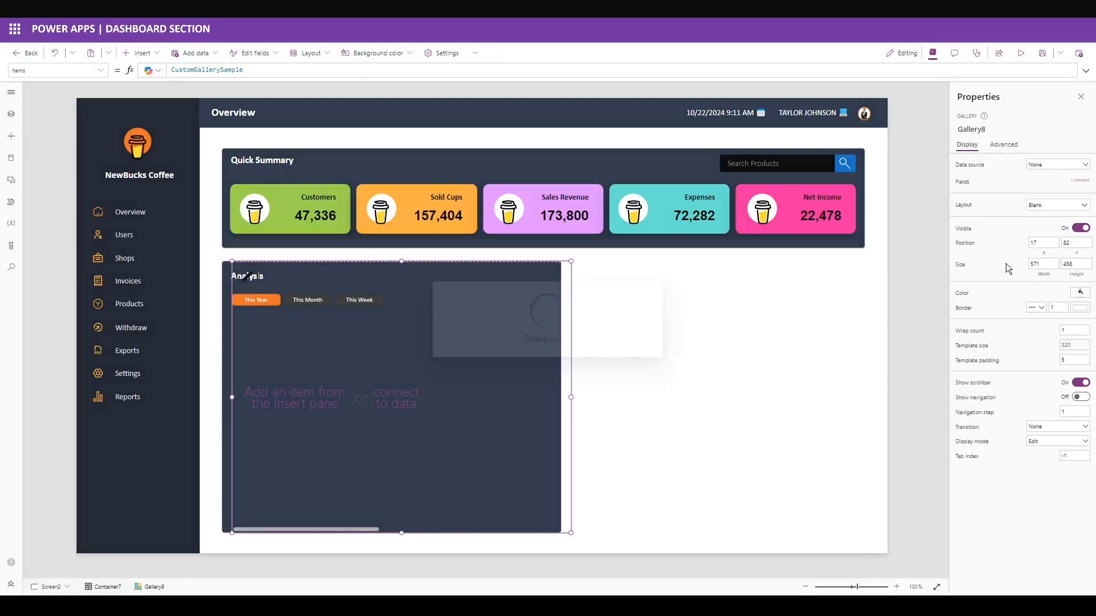
{"action": "type", "text": "549"}
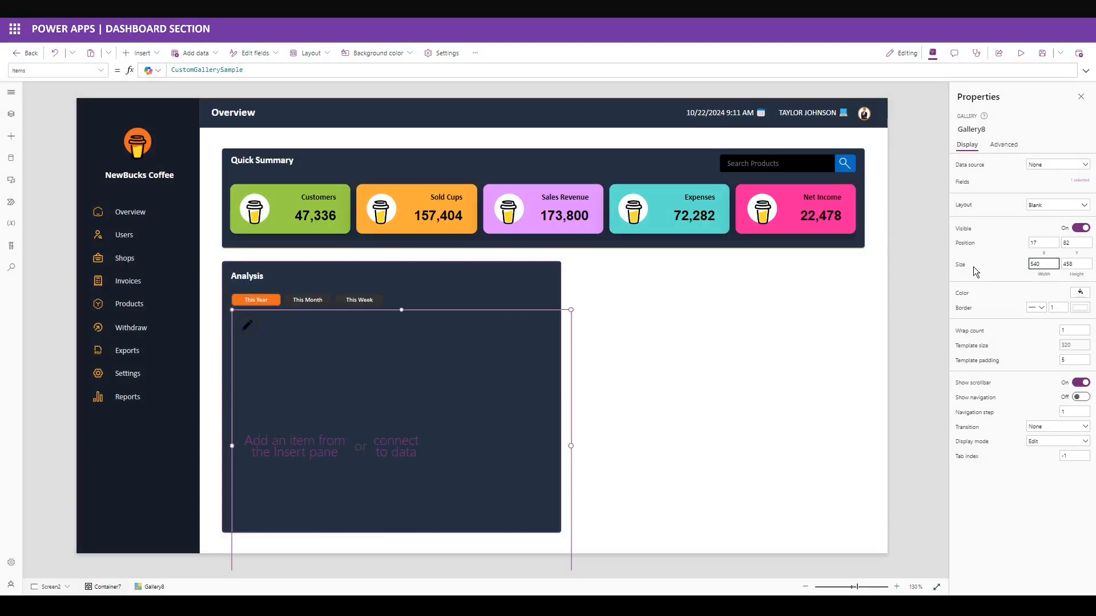
{"action": "key", "text": "Tab"}
{"action": "type", "text": "26"}
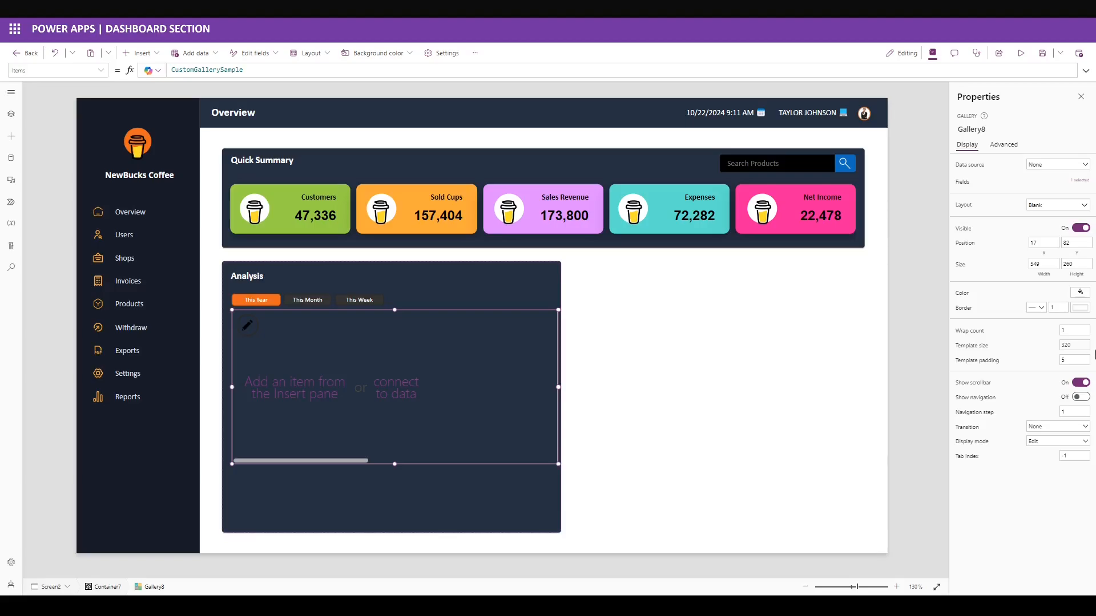
Set template padding 0, feed Items the twelve-month RandBetween table, and add a container to the template.
{"action": "left_click", "coordinate": [1068, 345]}
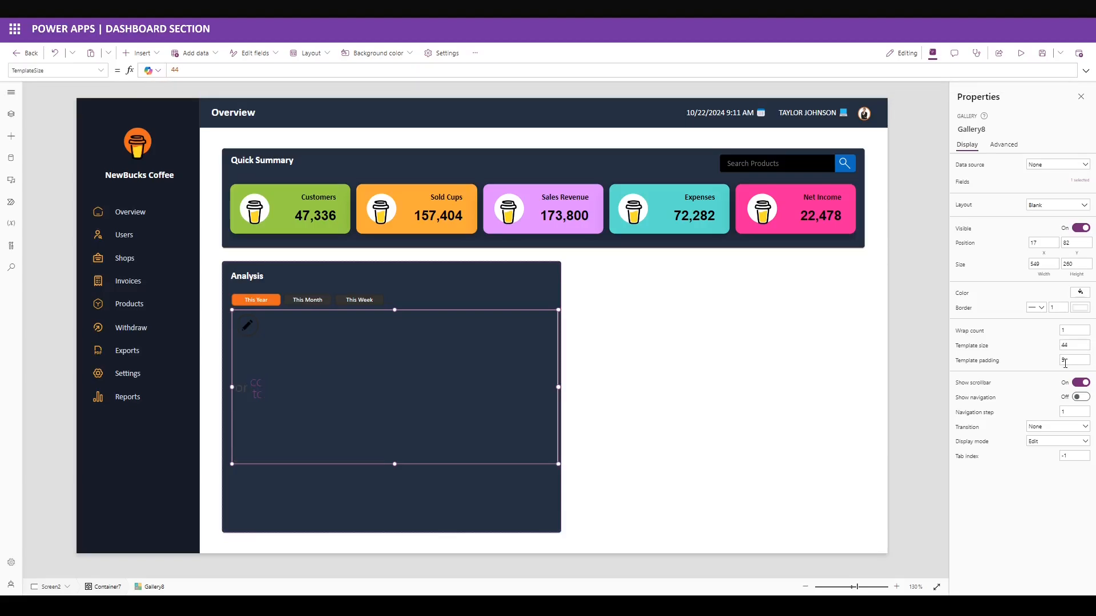
{"action": "type", "text": "0"}
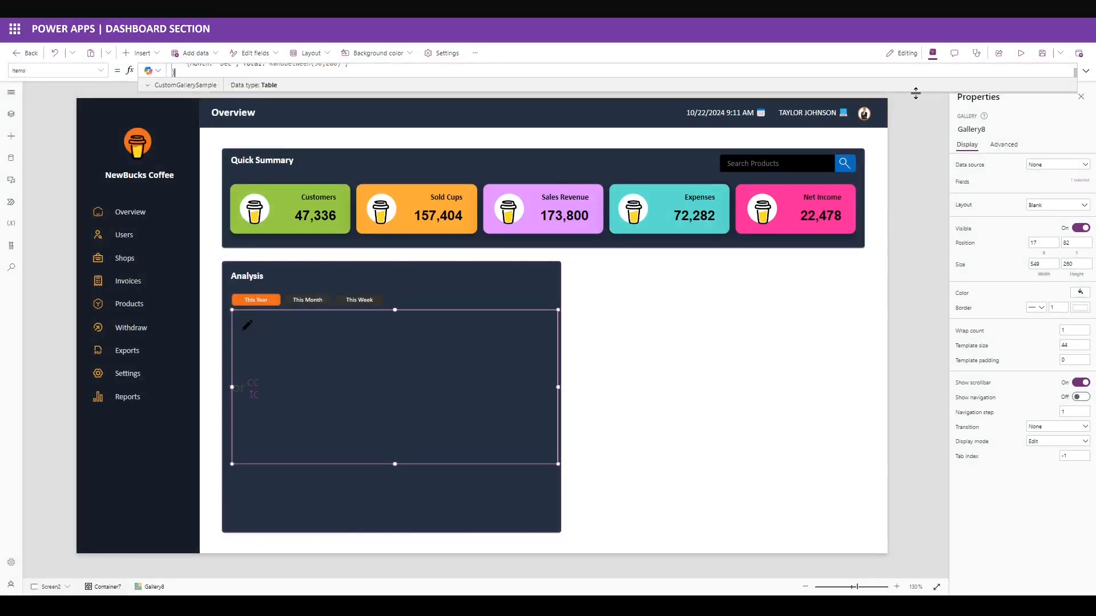
{"action": "left_click_drag", "start_coordinate": [914, 93], "coordinate": [892, 392]}
{"action": "type", "text": "Table(     {Month: \"Jan\", Total: RandBetween(30,200) },     {Month: \"Feb\", Total: RandBetween(30,200) },     {Month: \"Mar\", Total: RandBetween(30,200) },     {Month: \"Apr\", Total: RandBetween(30,200) },     {Month: \"May\", Total: RandBetween(30,200) },     {Month: \"Jun\", Total: RandBetween(30,200) },     {Month: \"Jul\", Total: RandBetween(30,200) },     {Month: \"Aug\", Total: RandBetween(30,200) },     {Month: \"Sep\", Total: RandBetween(30,200) },     {Month: \"Oct\", Total: RandBetween(30,200) },     {Month: \"Nov\", Total: RandBetween(30,200) },     {Month: \"Dec\", Total: RandBetween(30,200) } )"}
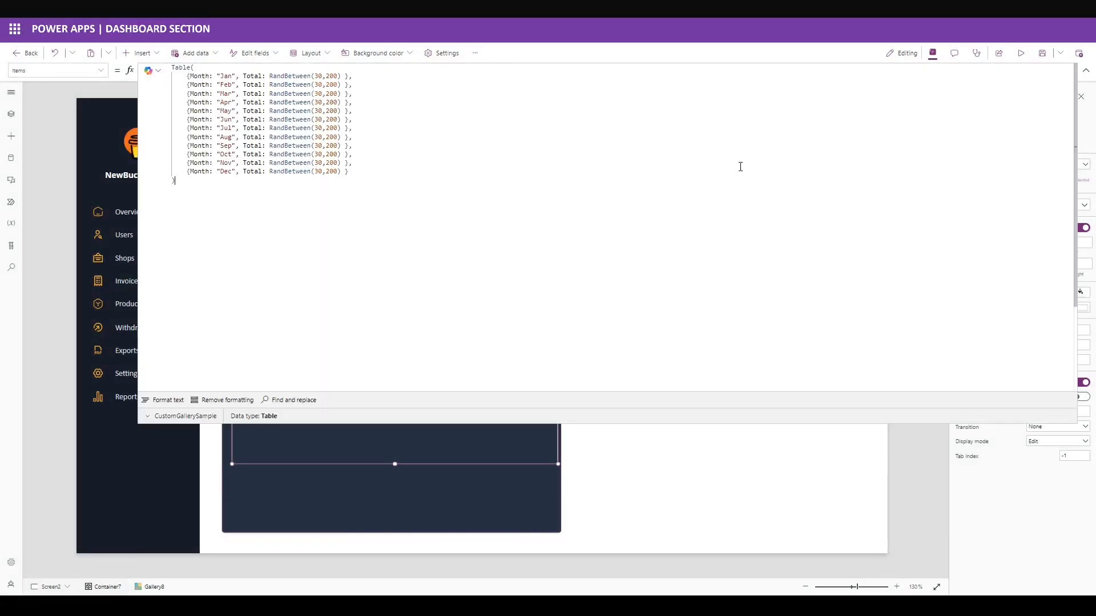
{"action": "left_click", "coordinate": [203, 76]}
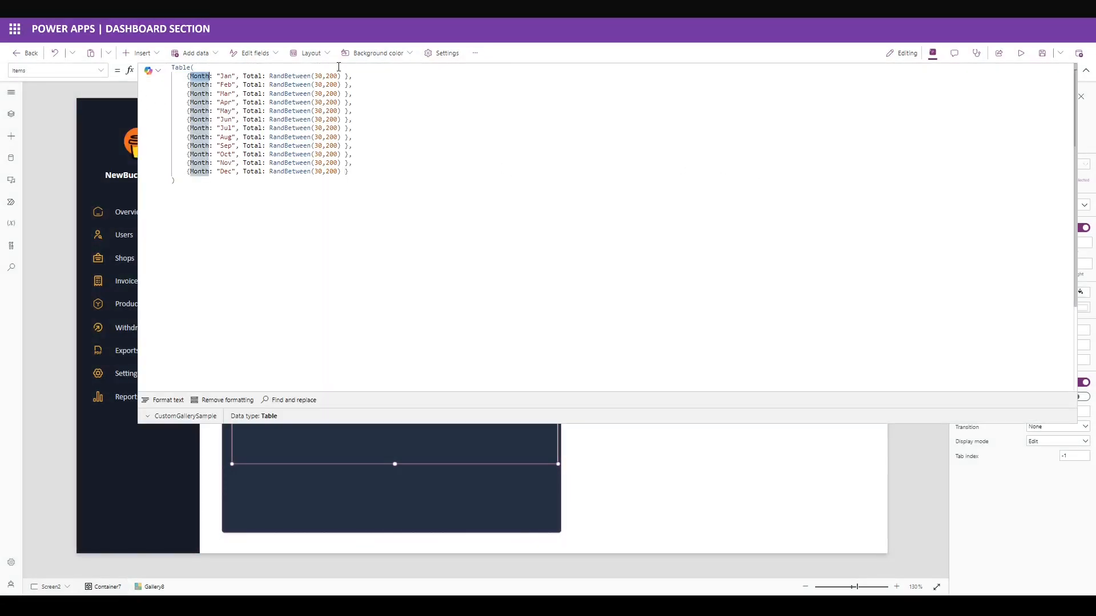
{"action": "double_click", "coordinate": [310, 76]}
{"action": "left_click", "coordinate": [431, 134]}
{"action": "left_click_drag", "start_coordinate": [885, 423], "coordinate": [864, 74]}
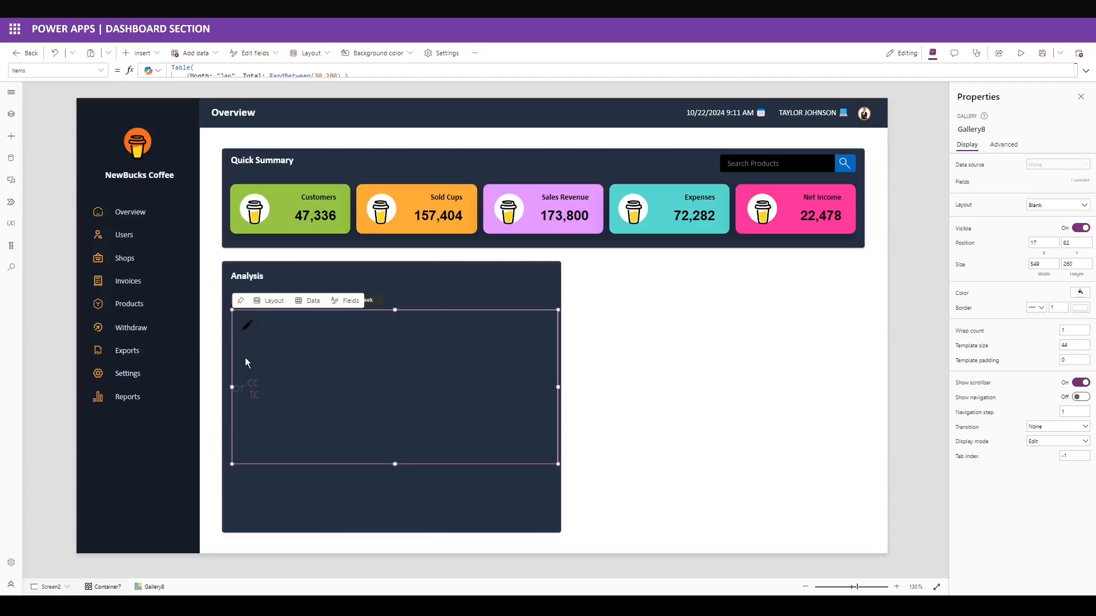
{"action": "left_click", "coordinate": [140, 53]}
{"action": "left_click", "coordinate": [168, 137]}
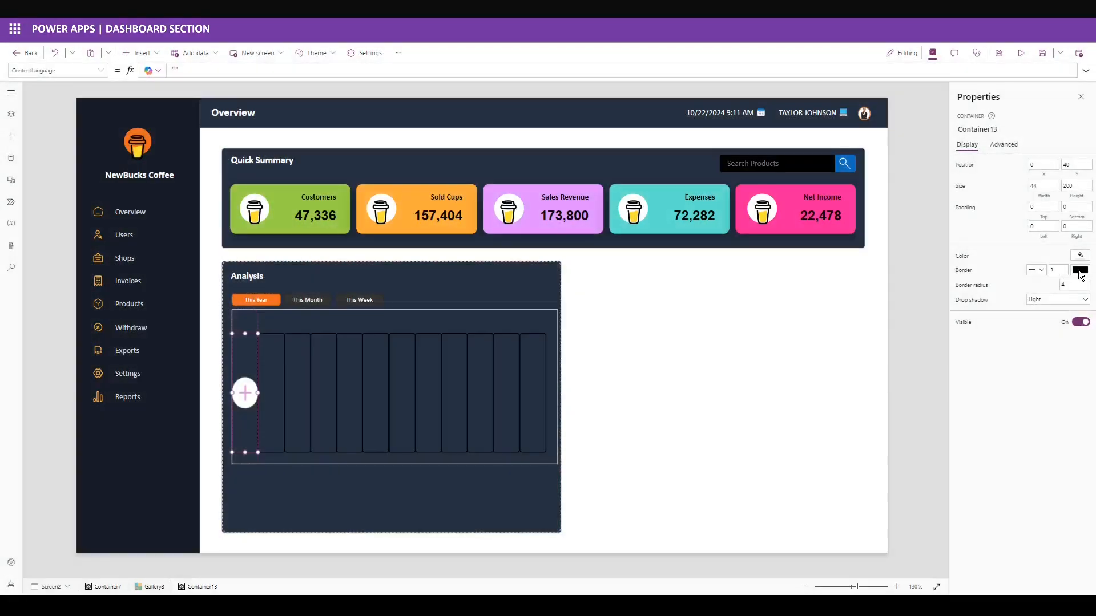
Give the item container a white border, X 16, Y 20 and width 12.
{"action": "left_click", "coordinate": [1080, 271]}
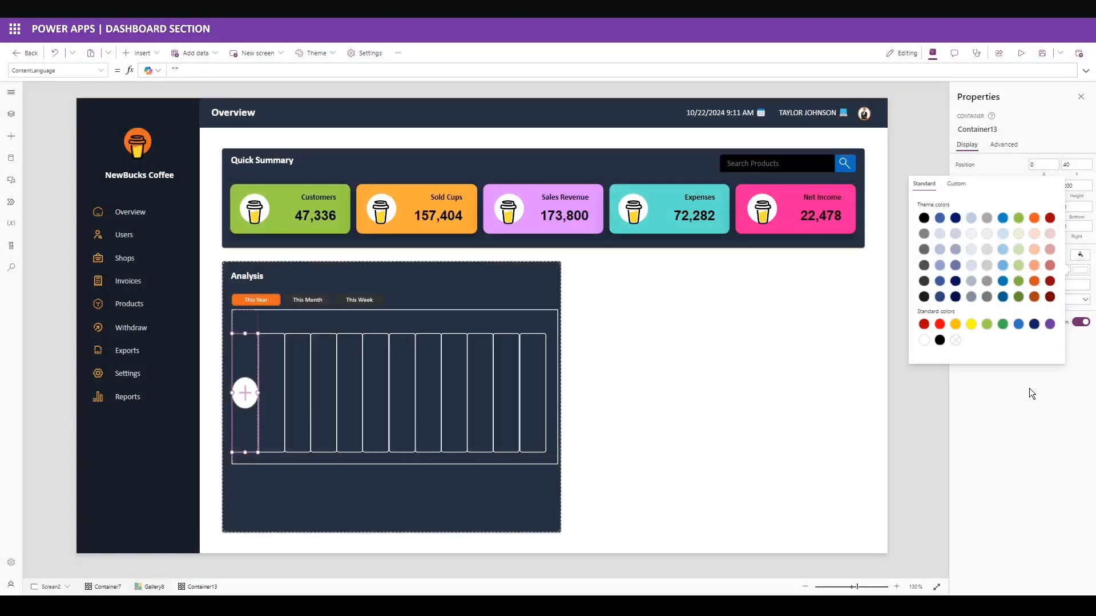
{"action": "left_click", "coordinate": [1029, 388]}
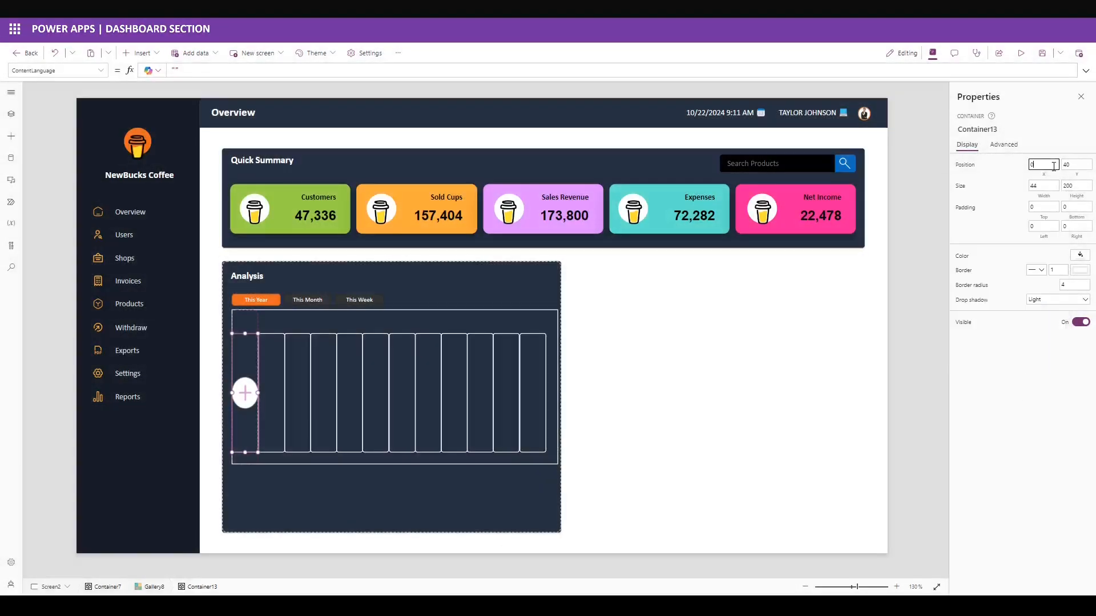
{"action": "left_click", "coordinate": [1009, 184]}
{"action": "left_click_drag", "start_coordinate": [1075, 165], "coordinate": [1034, 179]}
{"action": "type", "text": "20"}
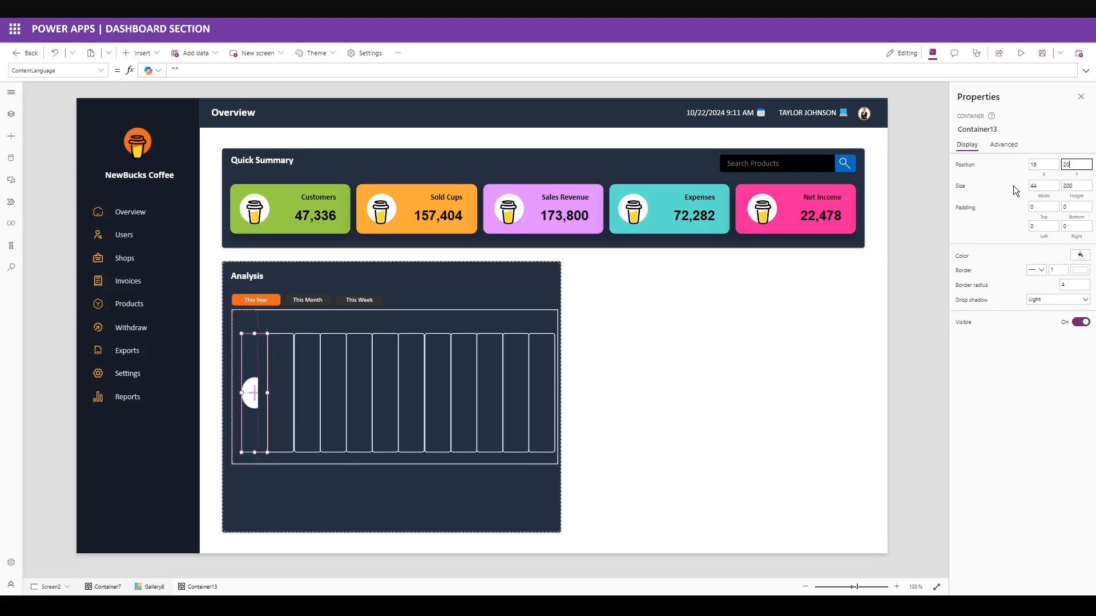
{"action": "left_click", "coordinate": [1012, 186]}
{"action": "double_click", "coordinate": [1043, 186]}
{"action": "type", "text": "12"}
{"action": "left_click", "coordinate": [998, 190]}
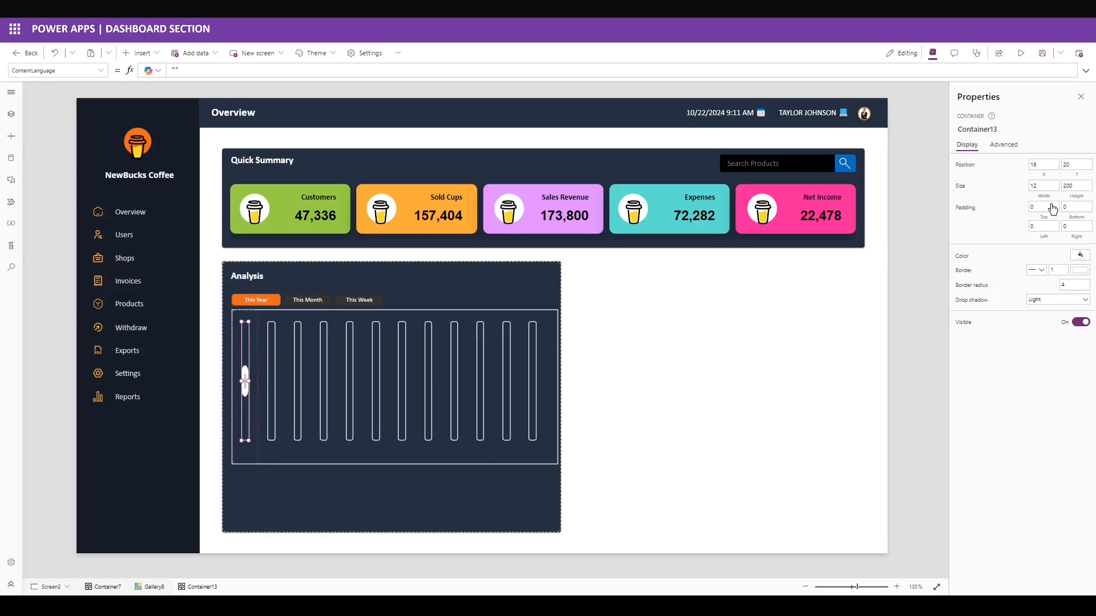
Round the bar's corners with radius 30 and remove its drop shadow.
{"action": "type", "text": "30"}
{"action": "left_click", "coordinate": [1039, 288]}
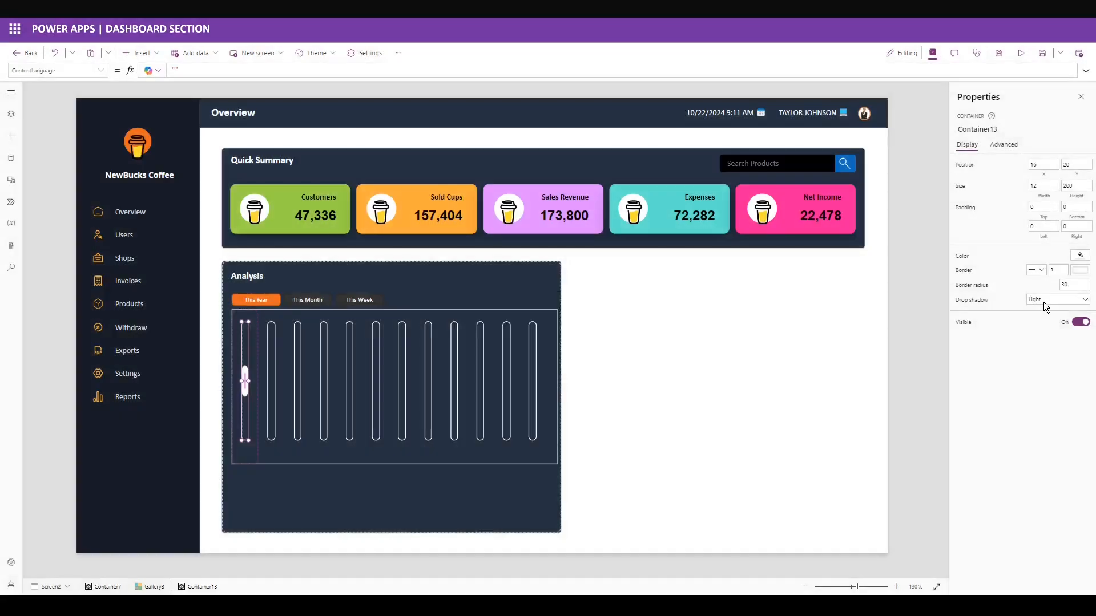
{"action": "left_click", "coordinate": [1043, 302]}
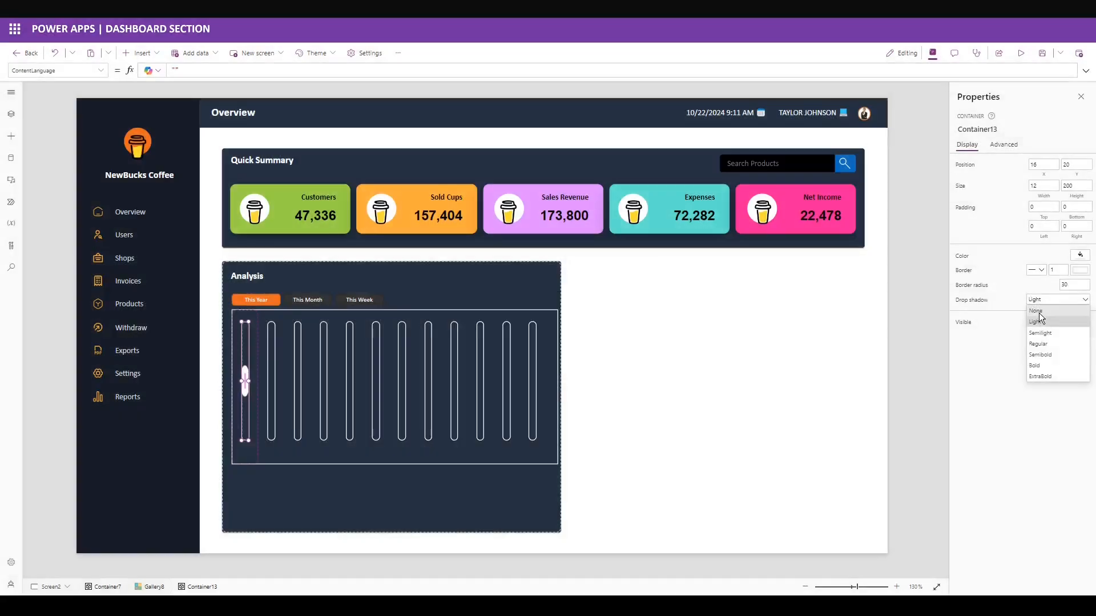
{"action": "left_click", "coordinate": [1037, 311]}
{"action": "left_click", "coordinate": [140, 53]}
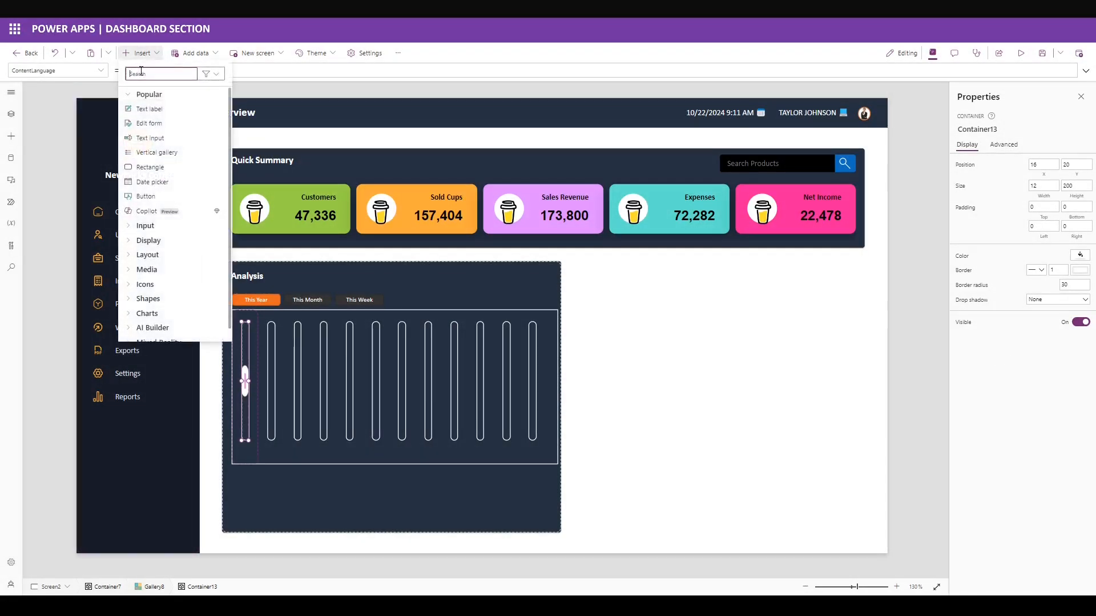
Insert a button with an empty label into the item bar as the column's bar.
{"action": "type", "text": "toggle"}
{"action": "left_click", "coordinate": [148, 108]}
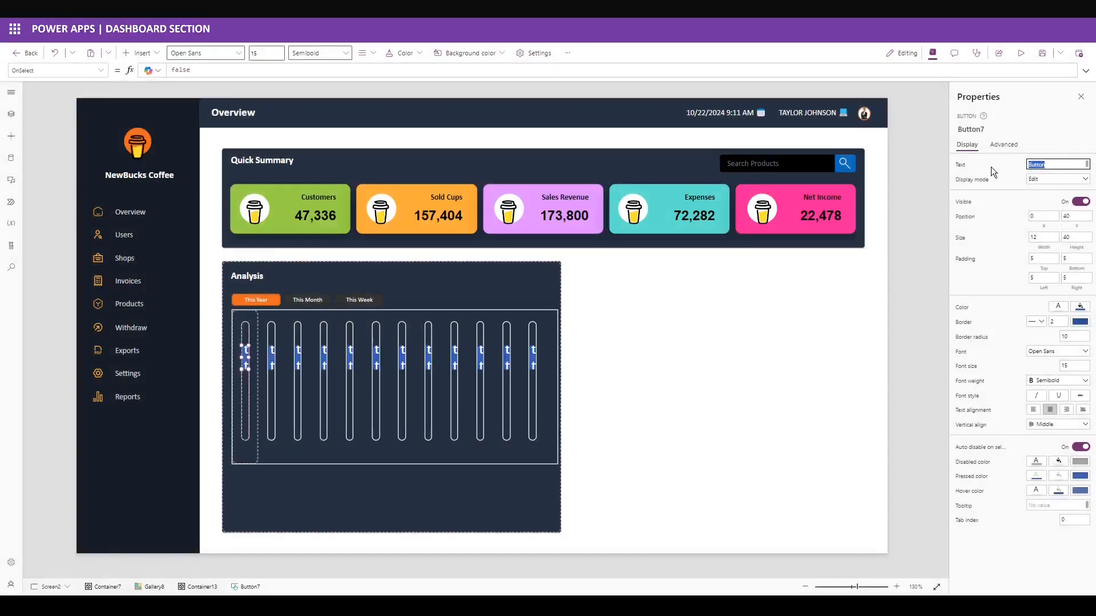
{"action": "key", "text": "BackSpace"}
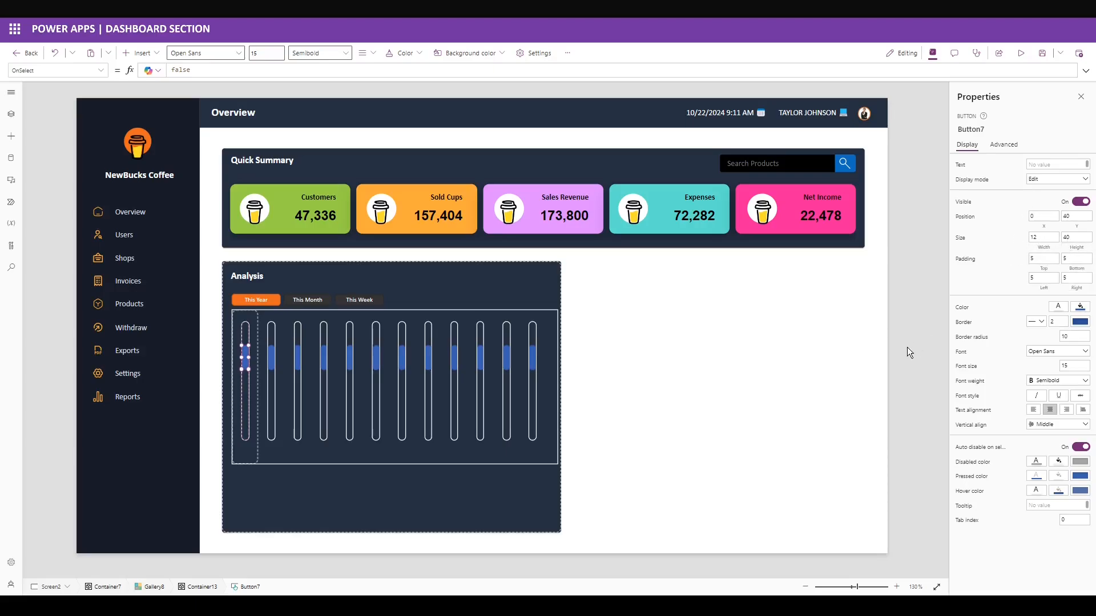
{"action": "left_click", "coordinate": [245, 387]}
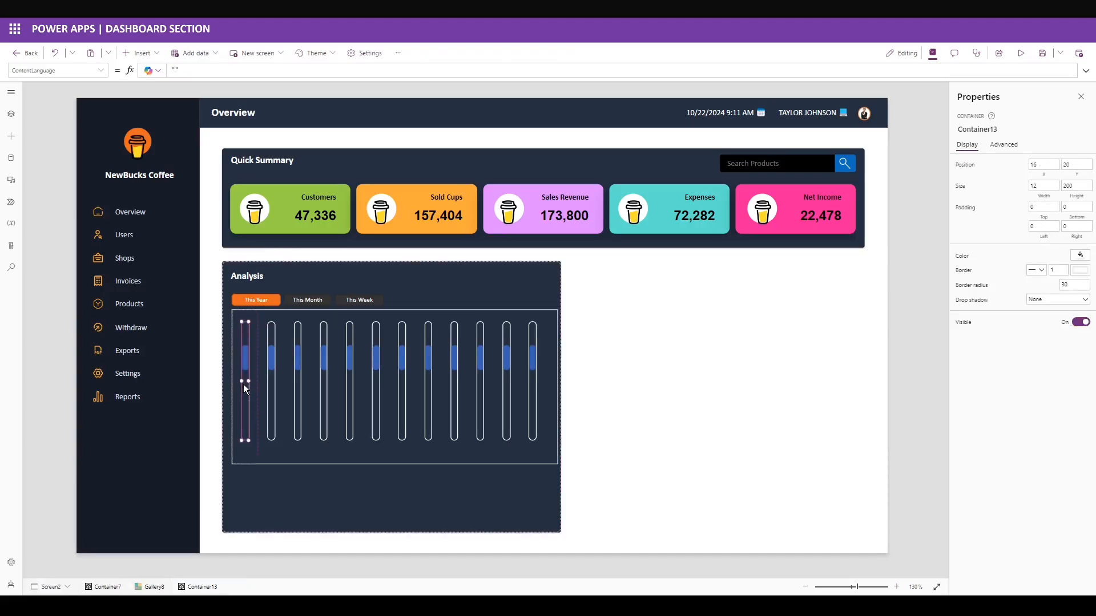
{"action": "left_click", "coordinate": [244, 358]}
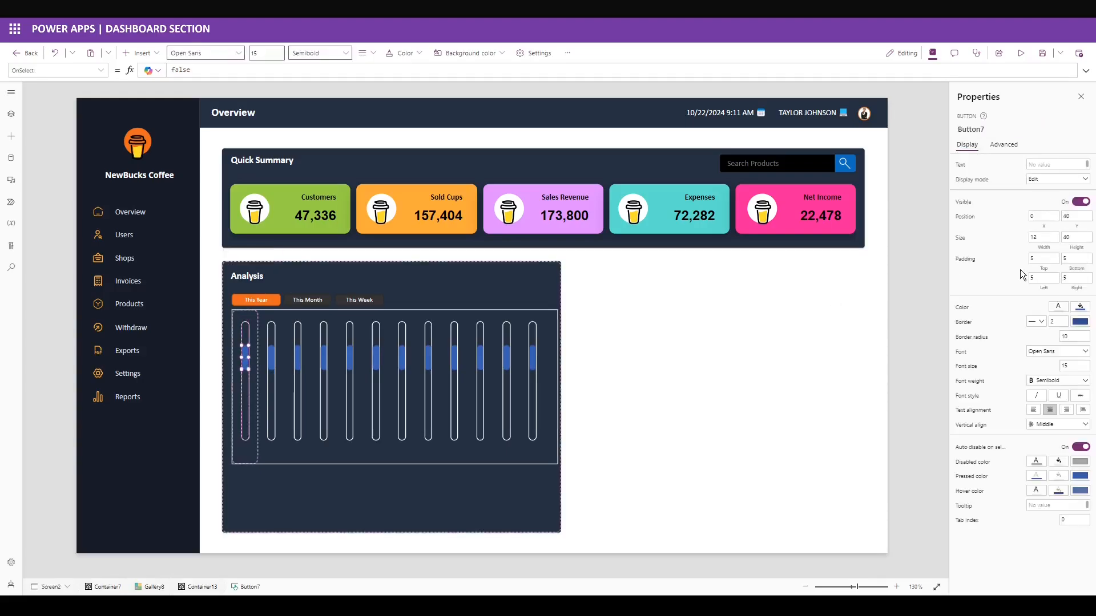
{"action": "left_click", "coordinate": [1048, 252]}
{"action": "left_click", "coordinate": [232, 67]}
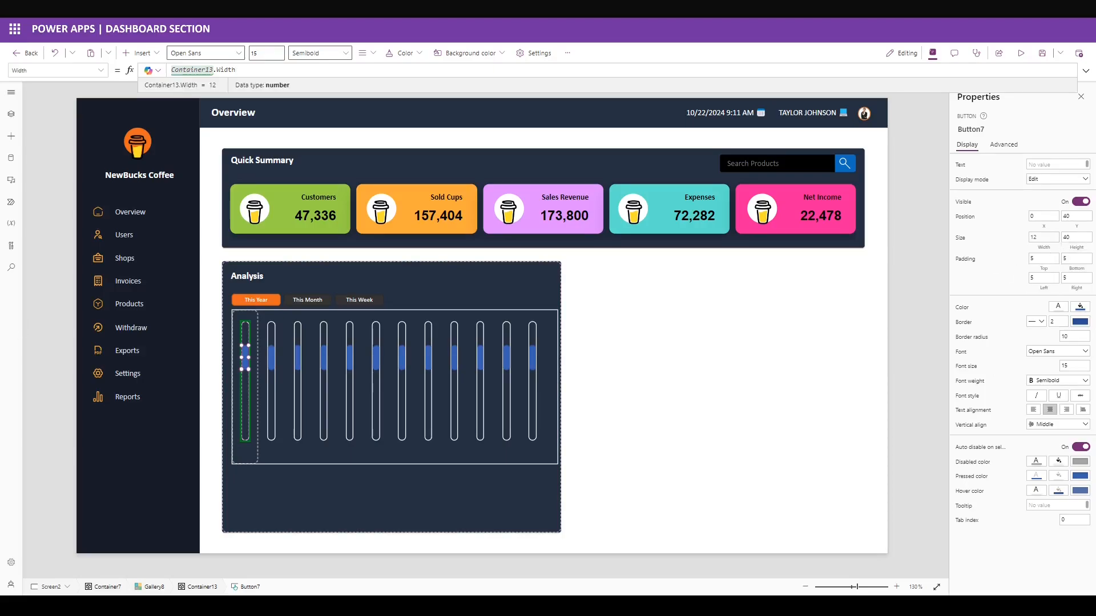
Set the bar's Height to ThisItem.Total and Y to Container13.Height - ThisItem.Total.
{"action": "left_click", "coordinate": [1076, 247]}
{"action": "left_click", "coordinate": [250, 70]}
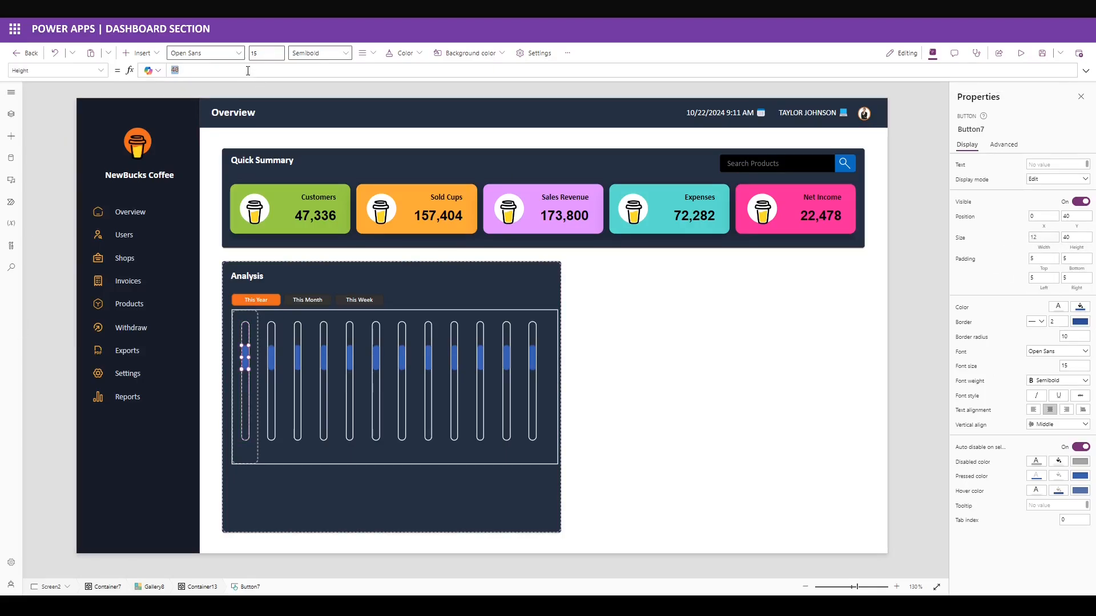
{"action": "type", "text": "ThisItem.Total"}
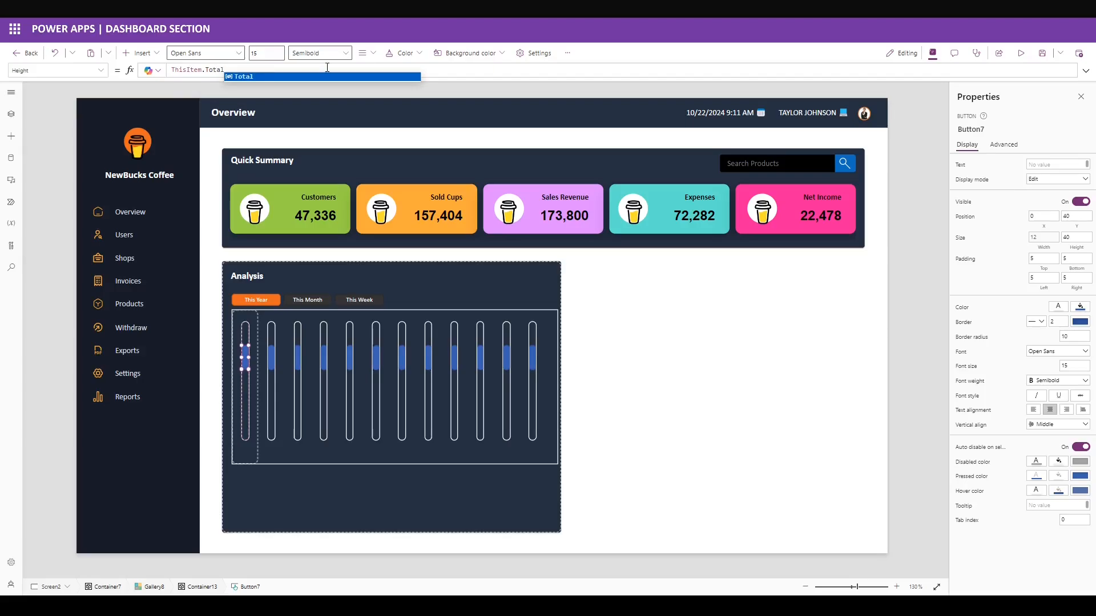
{"action": "left_click", "coordinate": [1004, 222]}
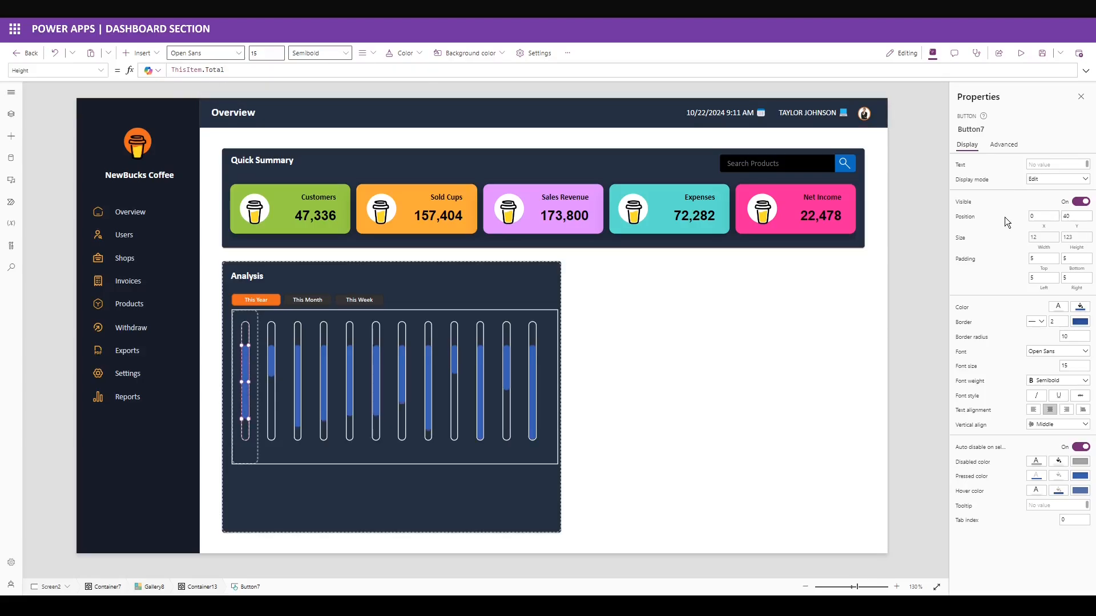
{"action": "left_click", "coordinate": [1075, 216]}
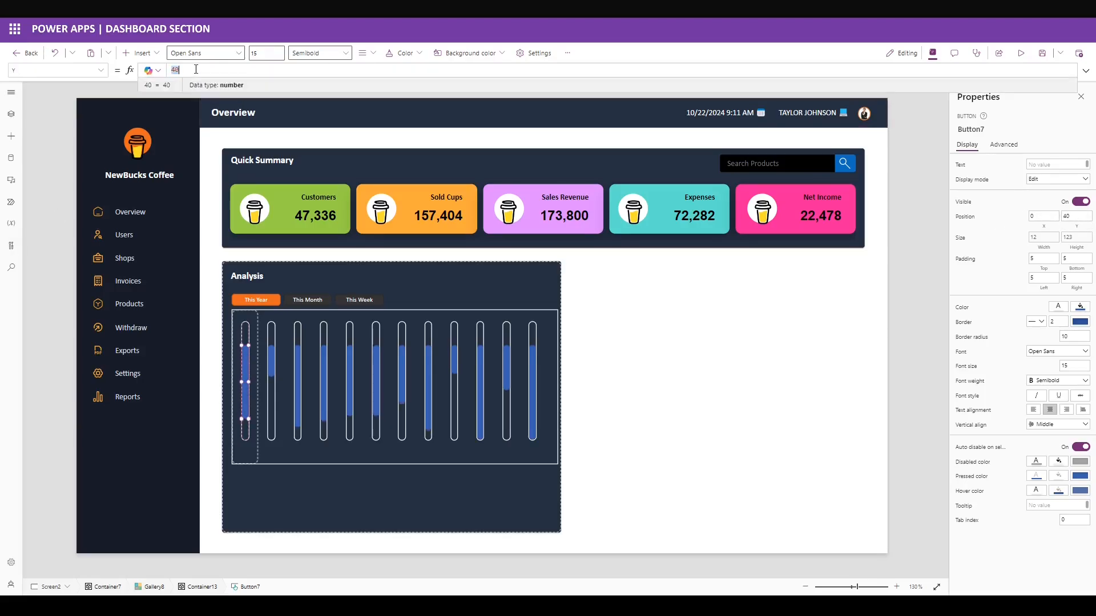
{"action": "type", "text": ".Height - "}
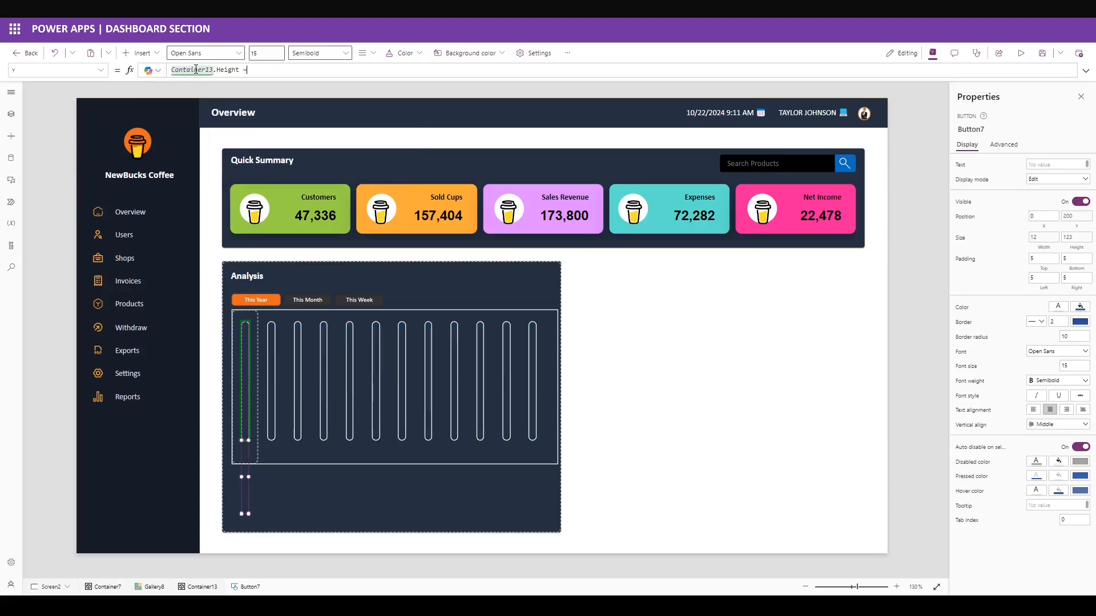
{"action": "type", "text": "ThisItem.Total"}
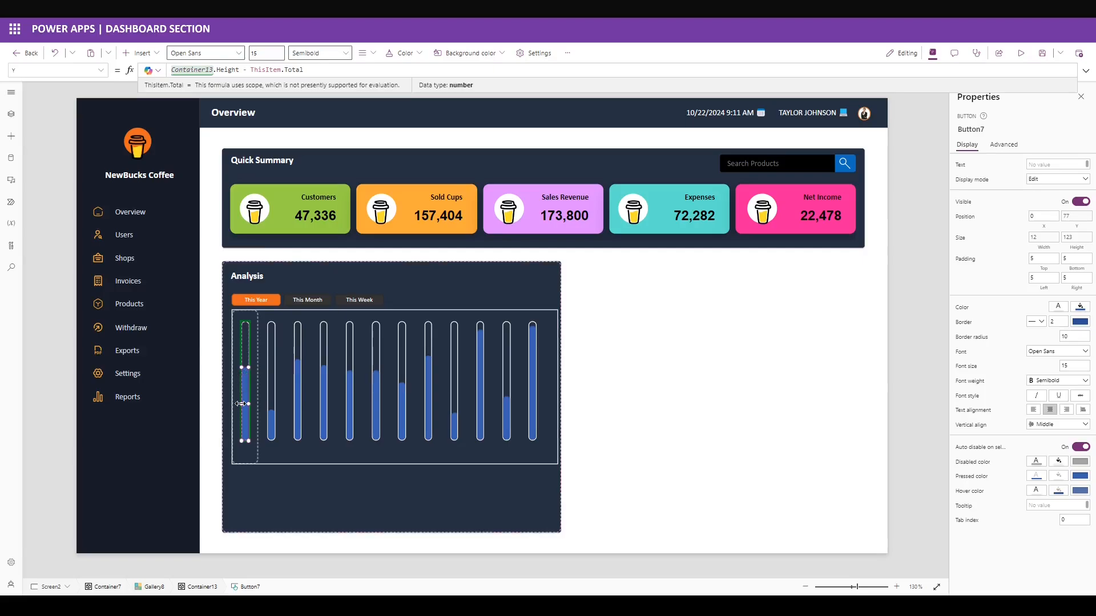
Give the bar an orange fill, no border and corner radius 20.
{"action": "left_click", "coordinate": [1079, 306]}
{"action": "left_click", "coordinate": [975, 222]}
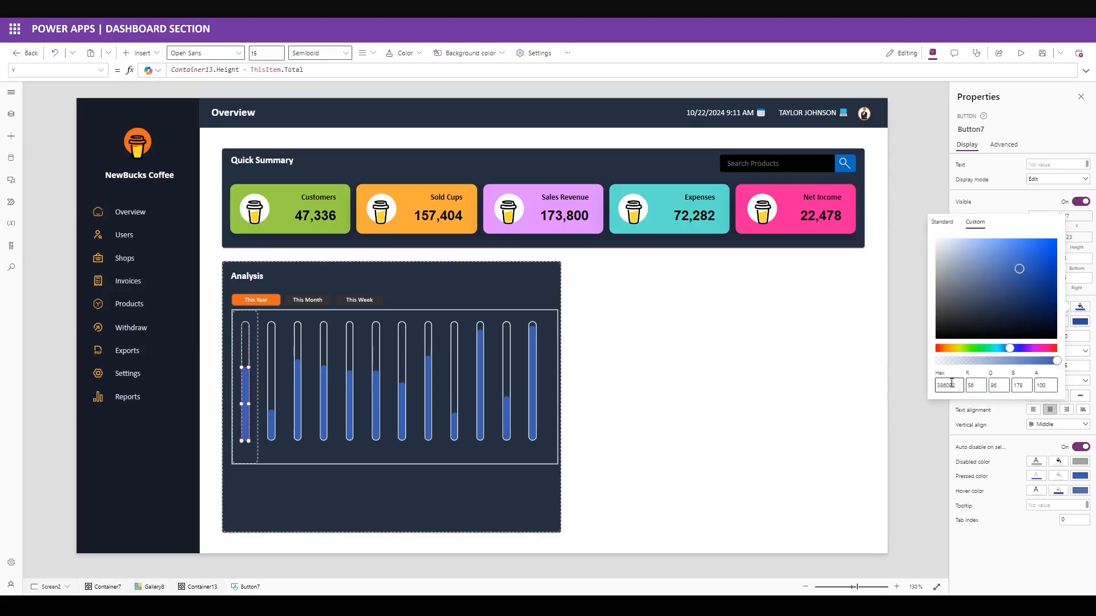
{"action": "double_click", "coordinate": [959, 389]}
{"action": "key", "text": "ctrl+v"}
{"action": "left_click", "coordinate": [999, 561]}
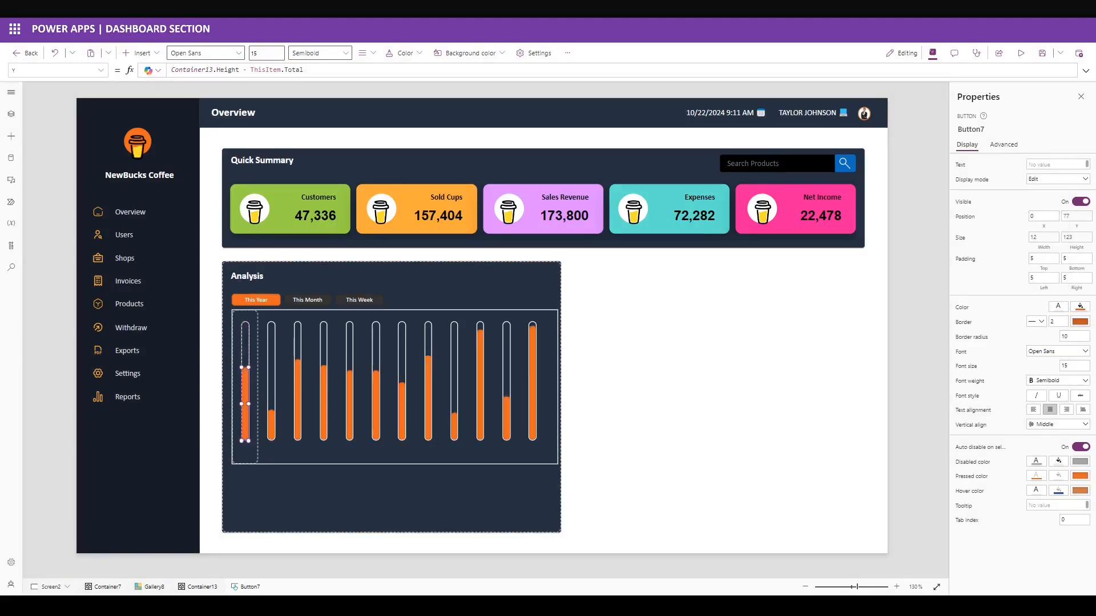
{"action": "left_click", "coordinate": [1035, 321]}
{"action": "left_click", "coordinate": [1032, 332]}
{"action": "left_click_drag", "start_coordinate": [1071, 337], "coordinate": [1018, 338]}
{"action": "type", "text": "20"}
Set the bar's focused border thickness to Self.BorderThickness.
{"action": "left_click", "coordinate": [1016, 145]}
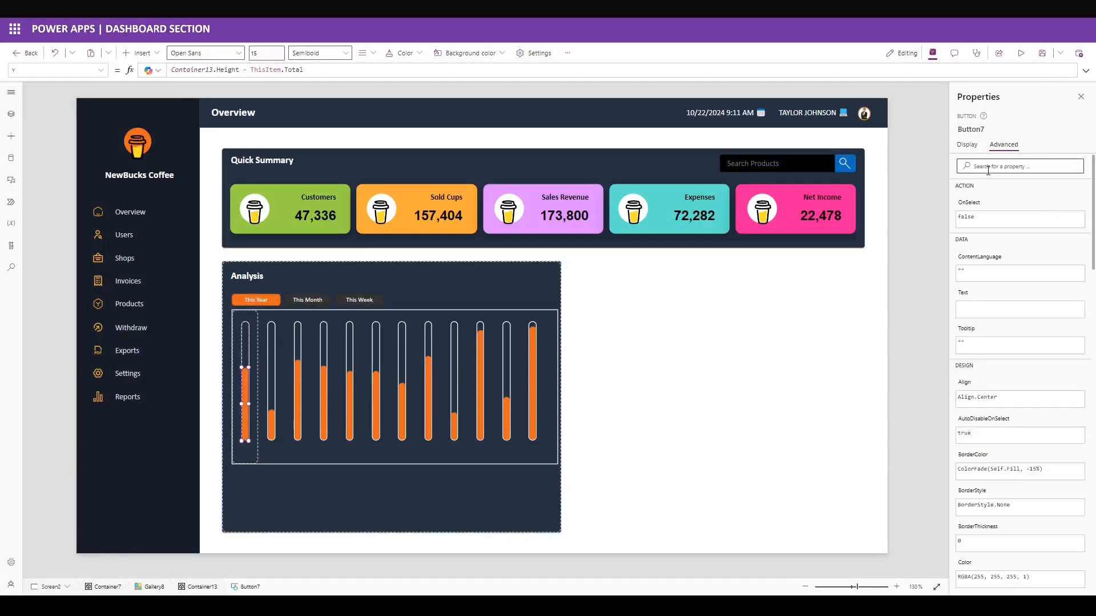
{"action": "left_click", "coordinate": [997, 376]}
{"action": "type", "text": "Self.BorderThickness"}
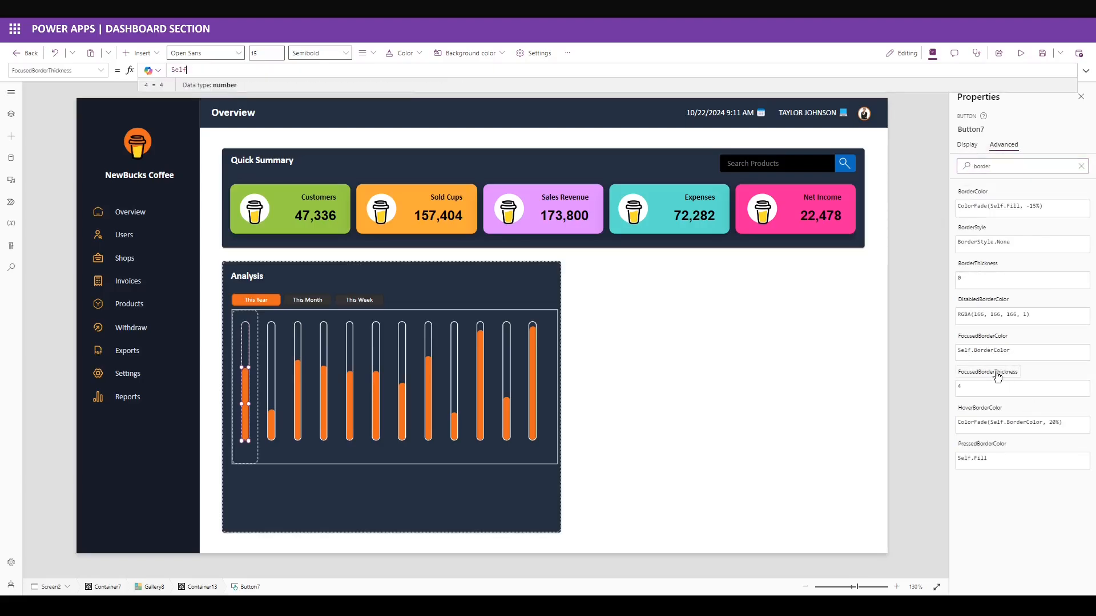
{"action": "left_click", "coordinate": [966, 148]}
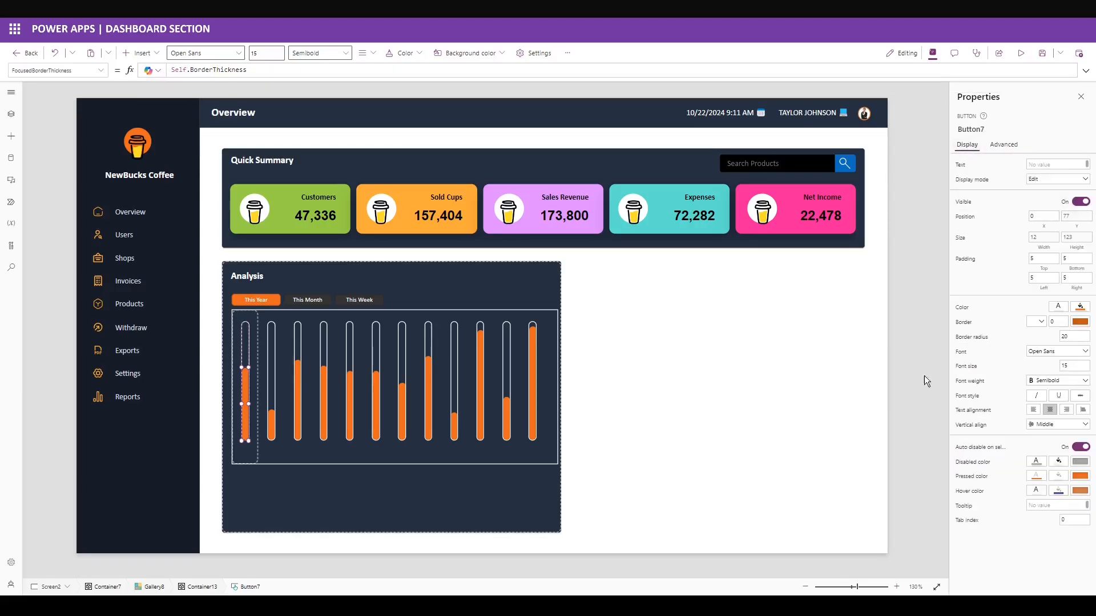
Give the track Container13 a near-black 131413 fill and border width 0.
{"action": "left_click", "coordinate": [245, 334]}
{"action": "left_click", "coordinate": [1078, 255]}
{"action": "left_click", "coordinate": [957, 170]}
{"action": "double_click", "coordinate": [948, 336]}
{"action": "key", "text": "ctrl+v"}
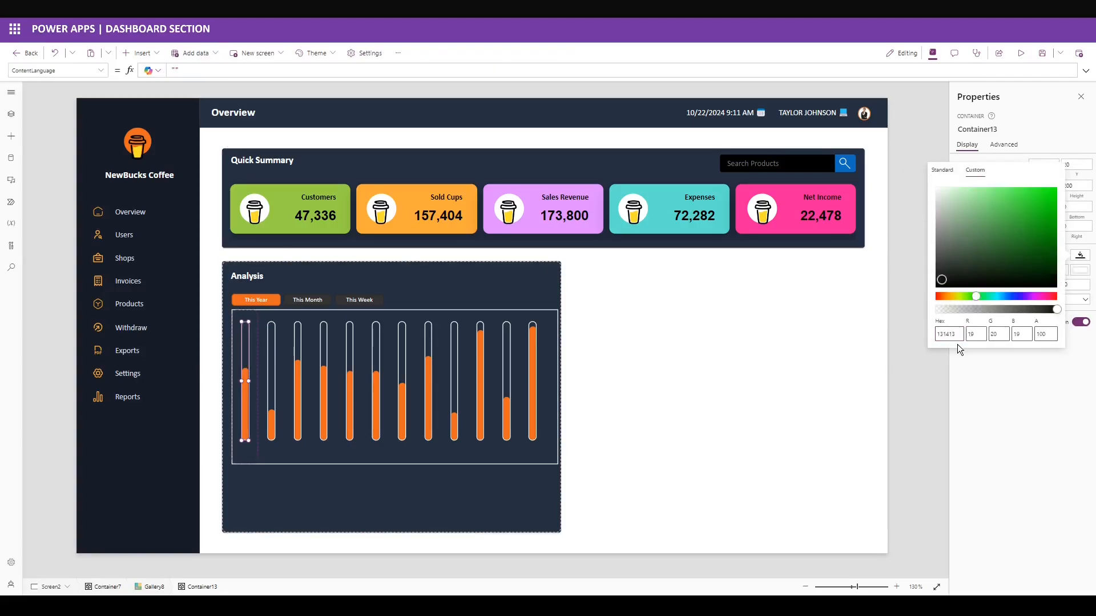
{"action": "left_click", "coordinate": [1008, 374]}
{"action": "double_click", "coordinate": [1056, 270]}
{"action": "type", "text": "0"}
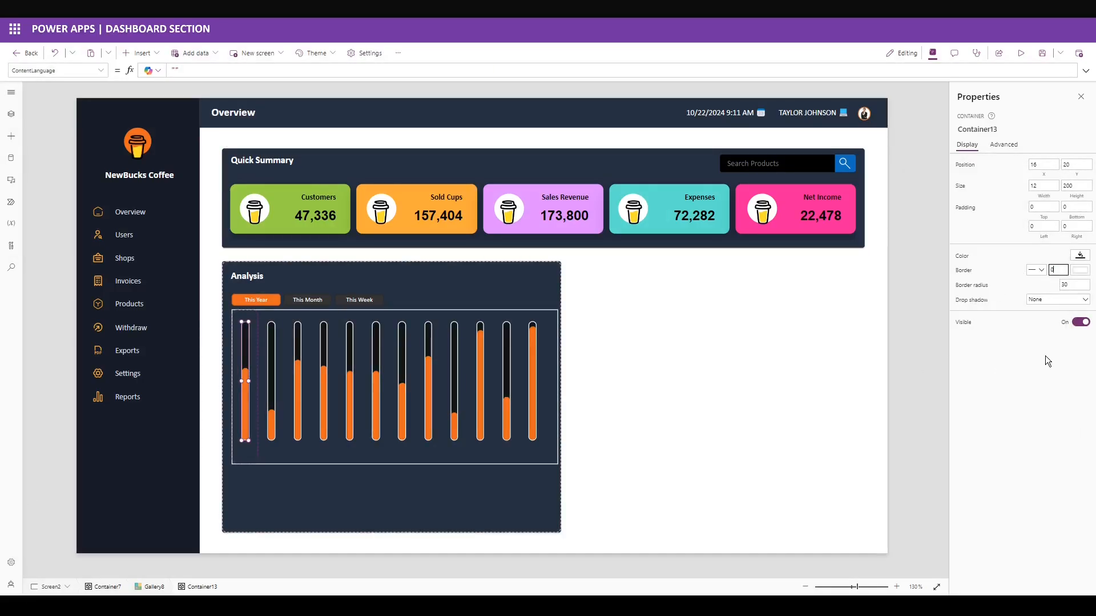
{"action": "left_click", "coordinate": [1045, 366]}
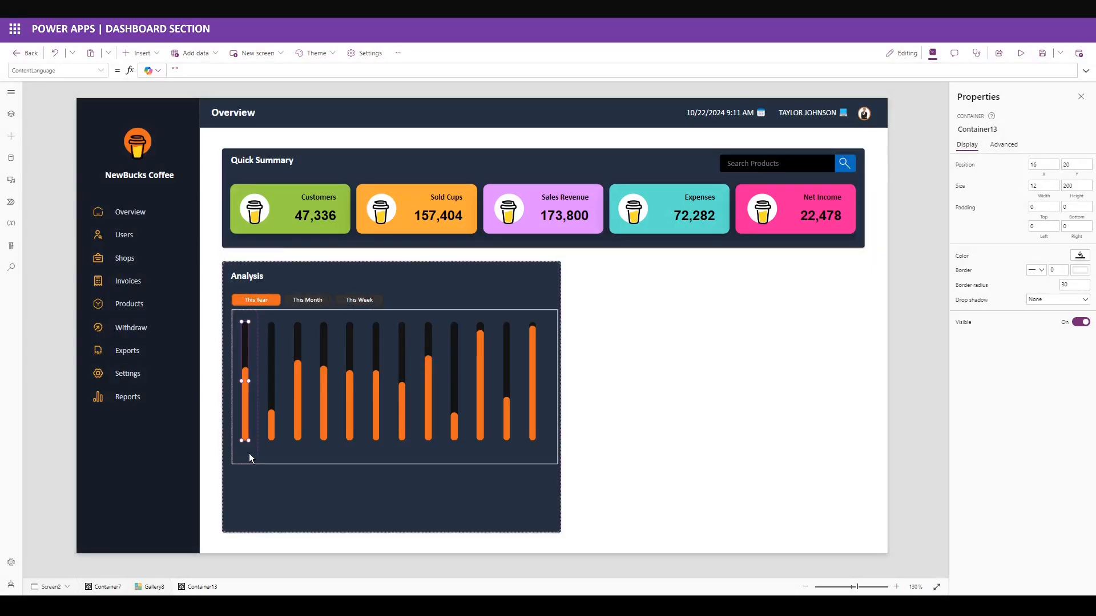
{"action": "left_click", "coordinate": [249, 453]}
Add a ThisItem.Month label in white Calibri size 7, at Y 220, centred.
{"action": "left_click", "coordinate": [142, 52]}
{"action": "type", "text": "text"}
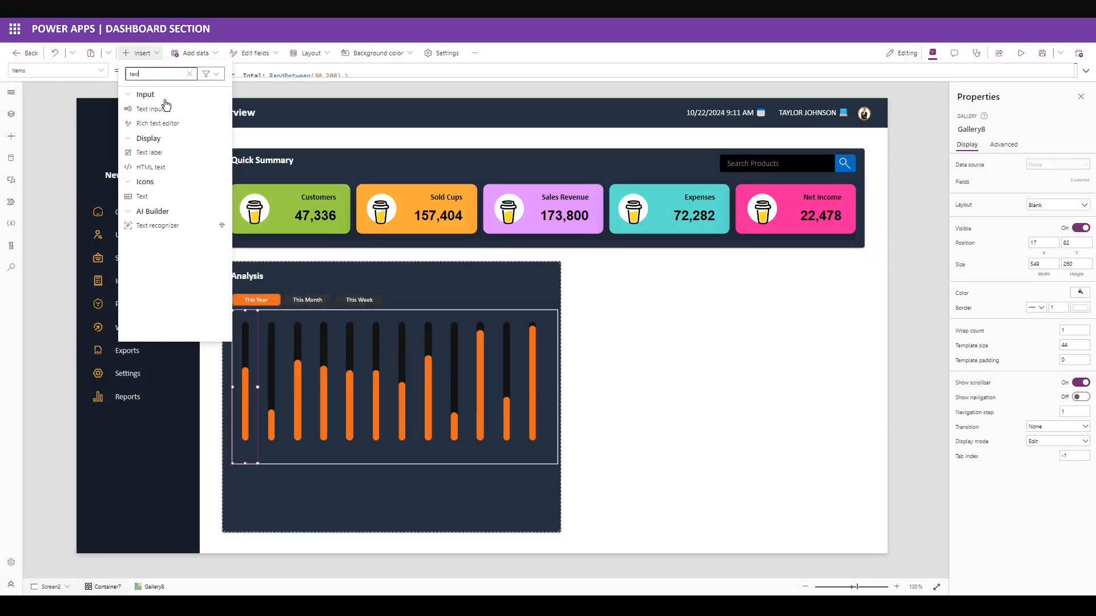
{"action": "left_click", "coordinate": [164, 152]}
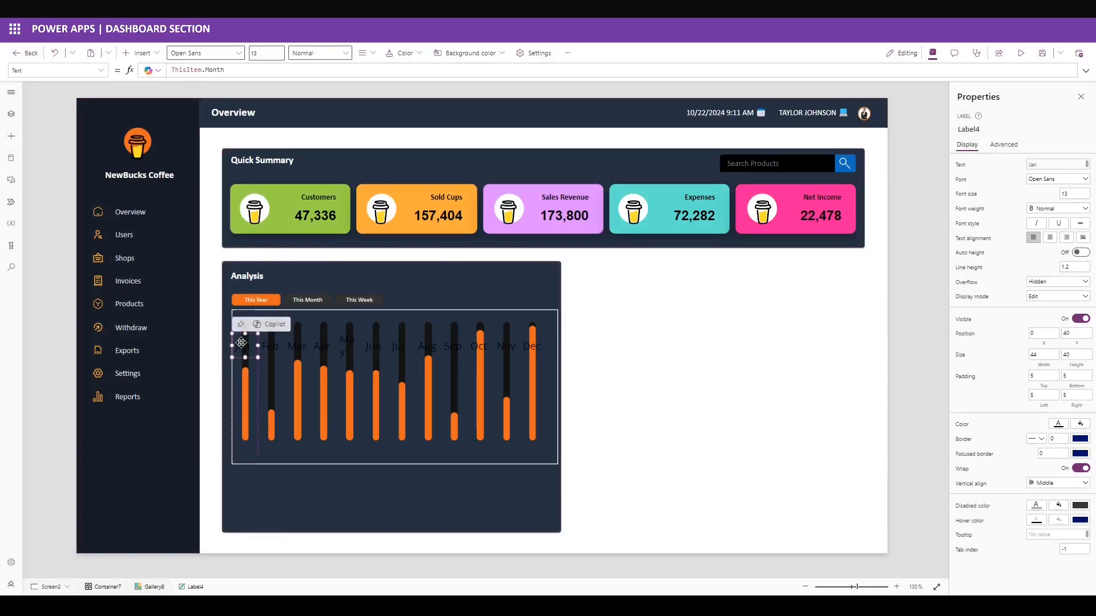
{"action": "left_click", "coordinate": [1058, 423]}
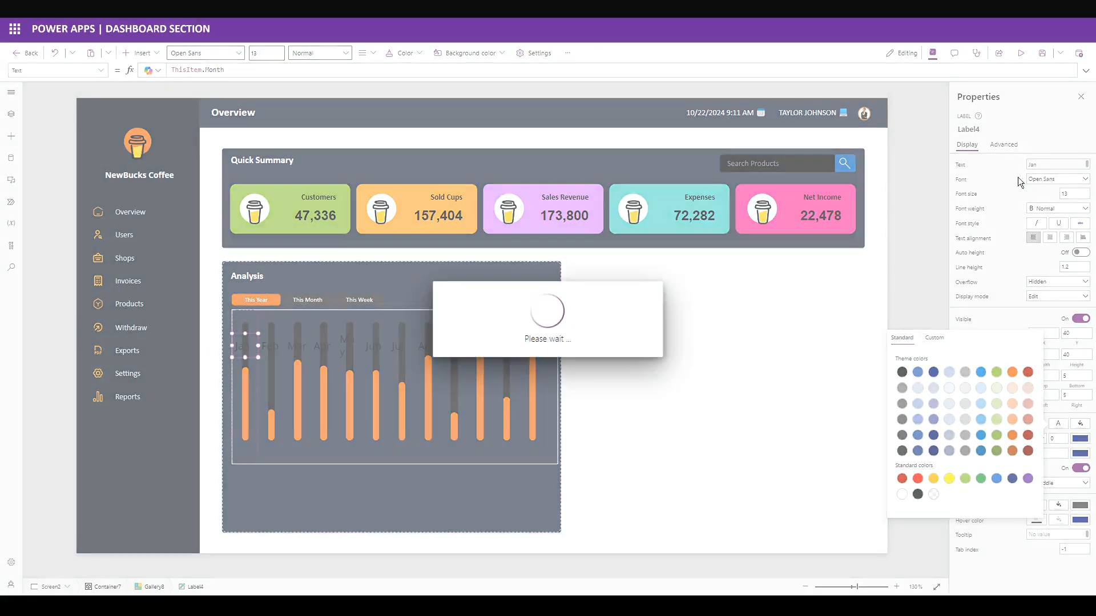
{"action": "left_click", "coordinate": [961, 179]}
{"action": "type", "text": "\"Calib"}
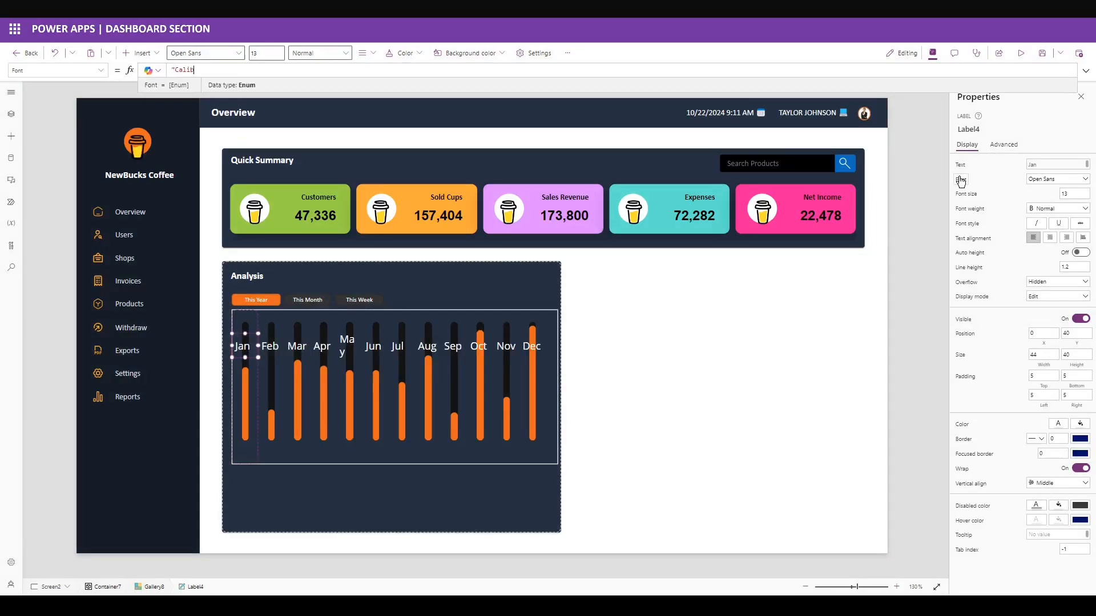
{"action": "type", "text": "ri\""}
{"action": "key", "text": "Return"}
{"action": "double_click", "coordinate": [1073, 194]}
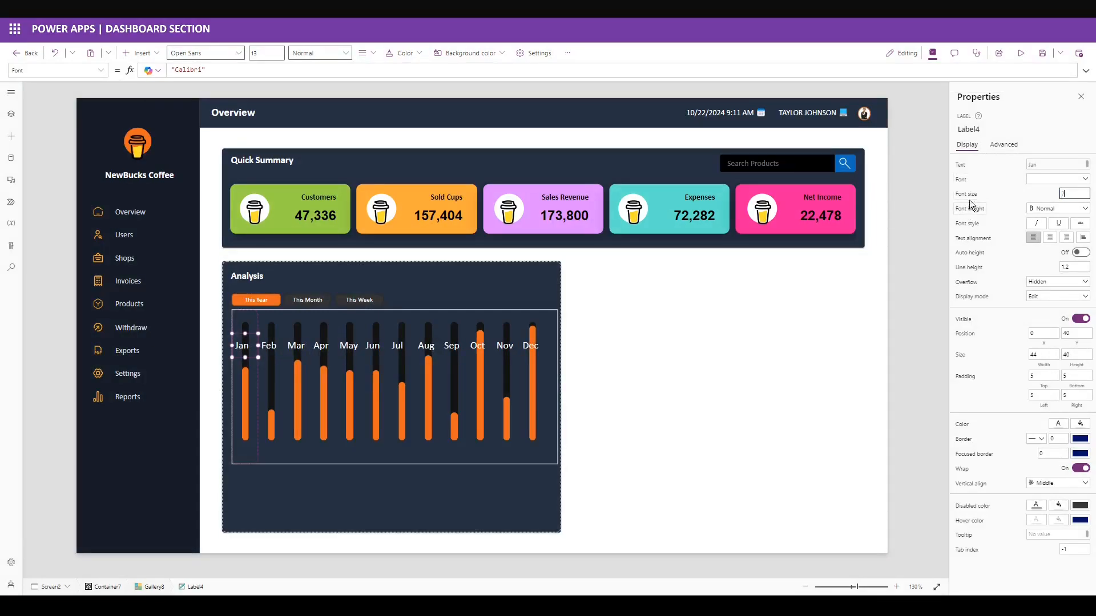
{"action": "type", "text": "7"}
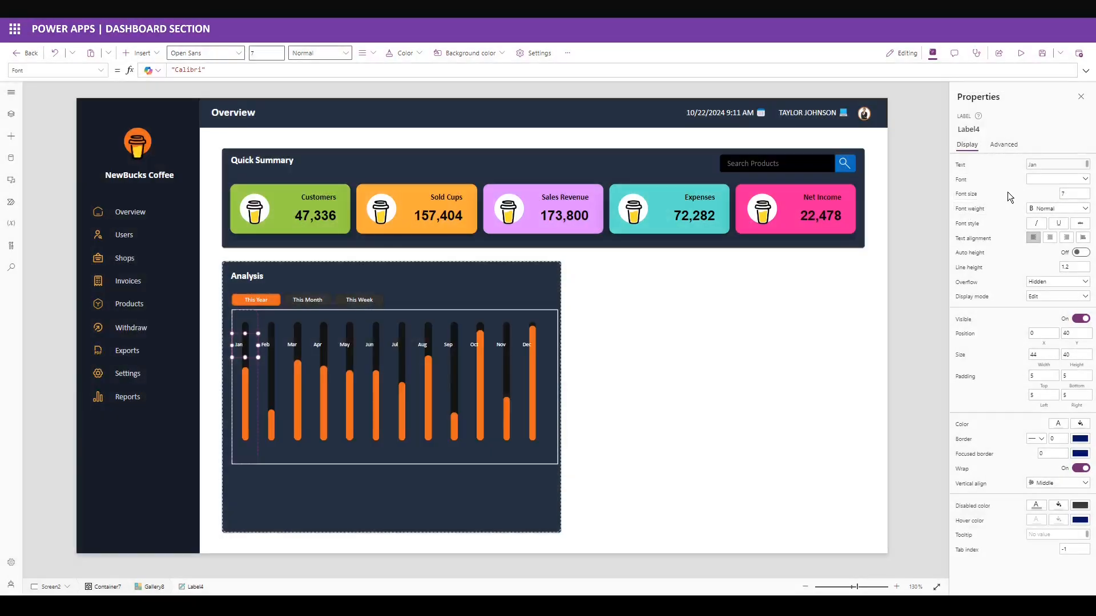
{"action": "double_click", "coordinate": [1071, 334]}
{"action": "left_click", "coordinate": [1002, 357]}
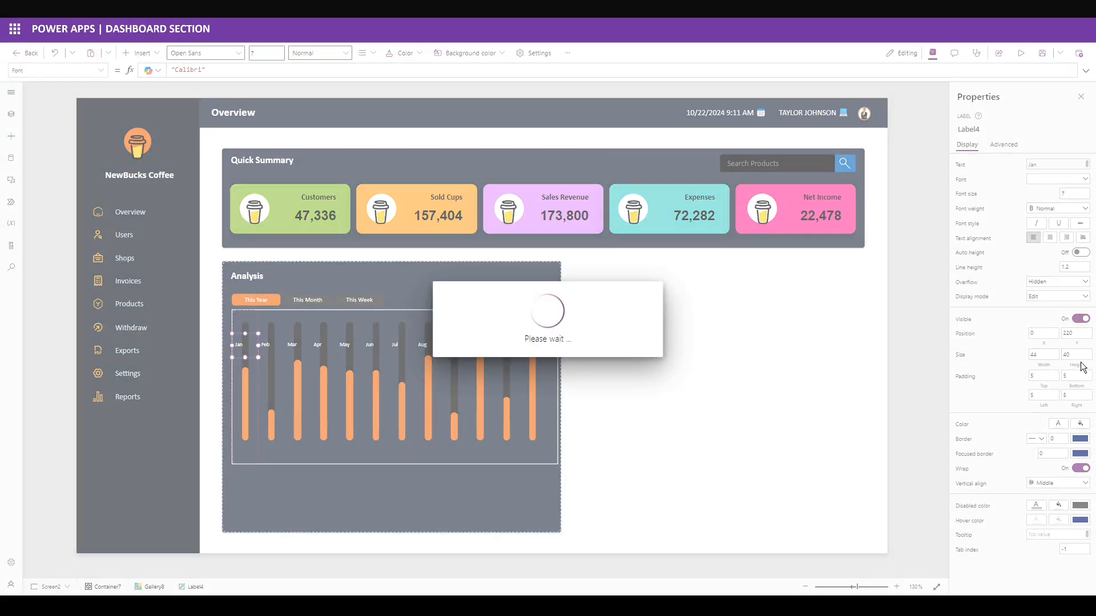
{"action": "left_click_drag", "start_coordinate": [1076, 355], "coordinate": [1041, 354]}
{"action": "key", "text": "ctrl+e"}
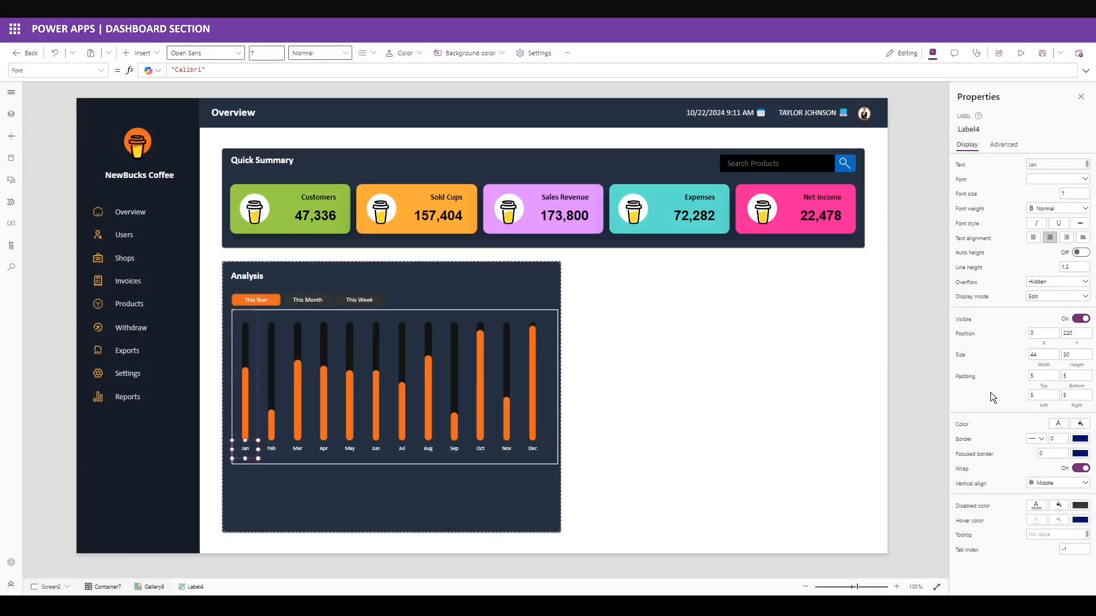
Remove the border from the month chart gallery Gallery8.
{"action": "left_click_drag", "start_coordinate": [229, 478], "coordinate": [679, 324]}
{"action": "left_click", "coordinate": [1058, 308]}
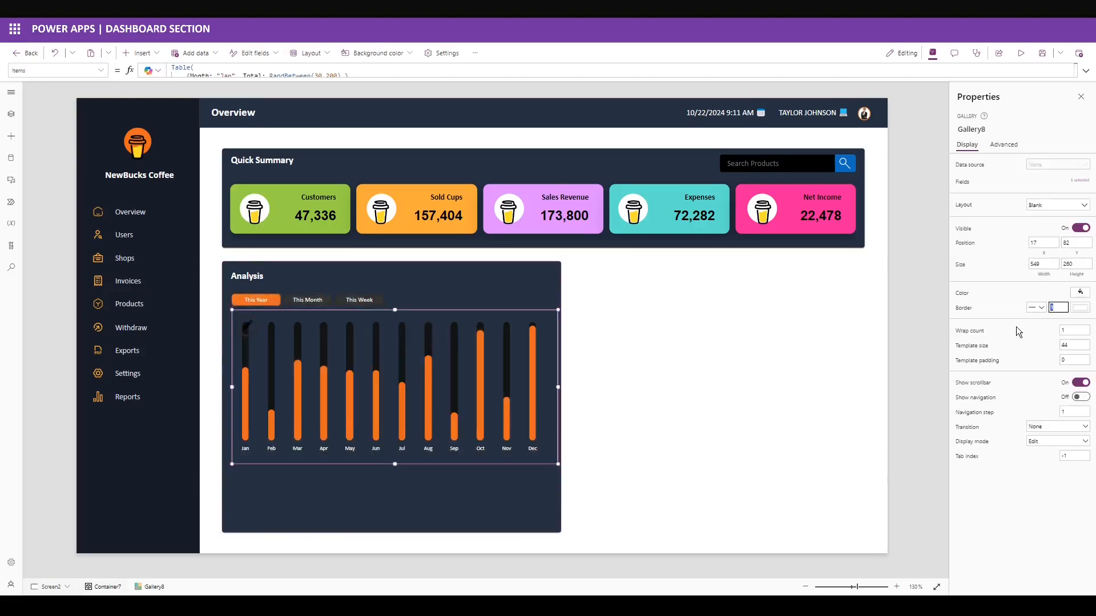
{"action": "left_click", "coordinate": [1039, 308]}
{"action": "left_click", "coordinate": [1031, 344]}
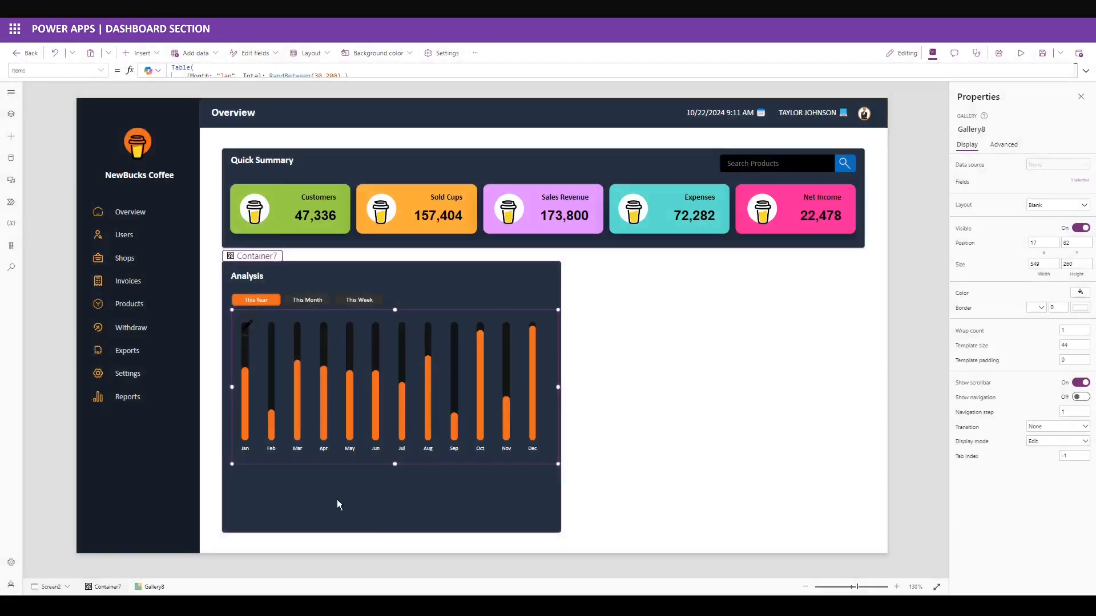
Paste a copy of the Analysis heading into the chart card at X 0, Y 329.
{"action": "left_click", "coordinate": [255, 279]}
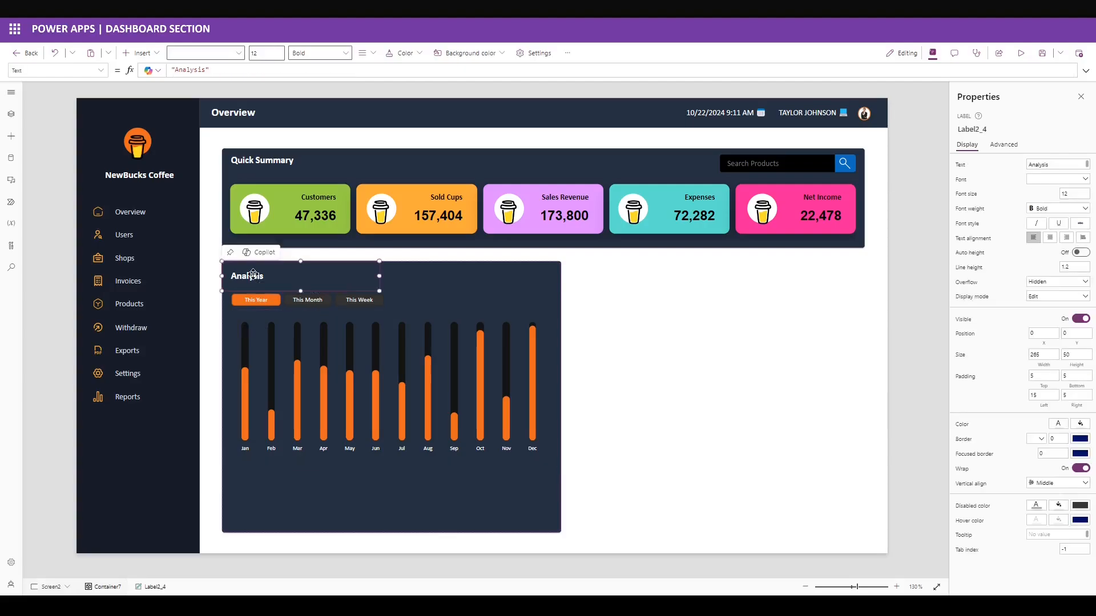
{"action": "left_click", "coordinate": [261, 464]}
{"action": "key", "text": "ctrl+v"}
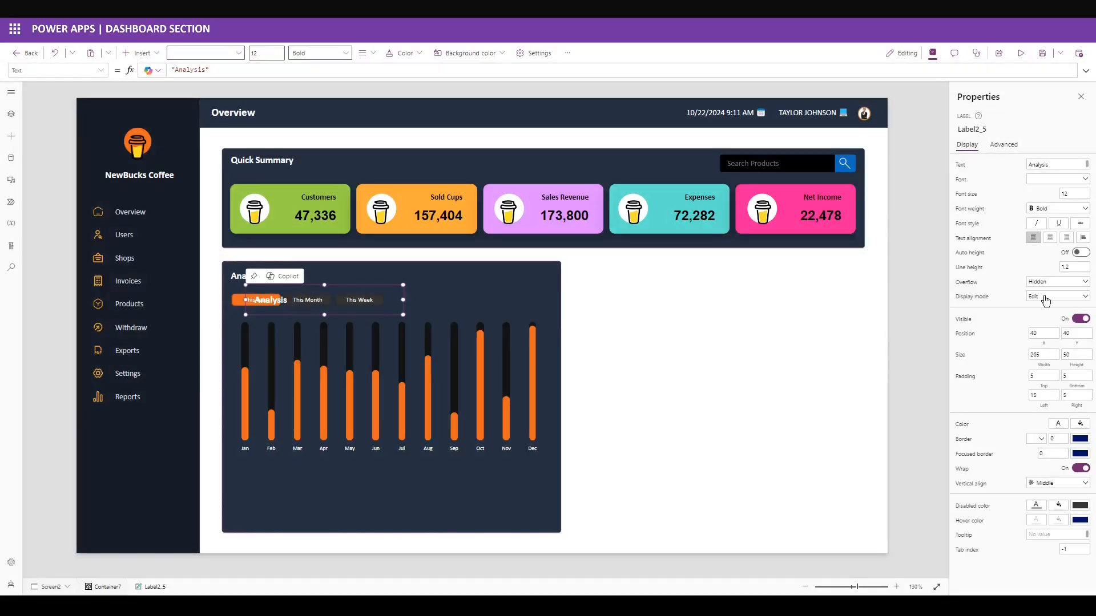
{"action": "left_click", "coordinate": [1043, 333]}
{"action": "type", "text": "0"}
{"action": "key", "text": "Tab"}
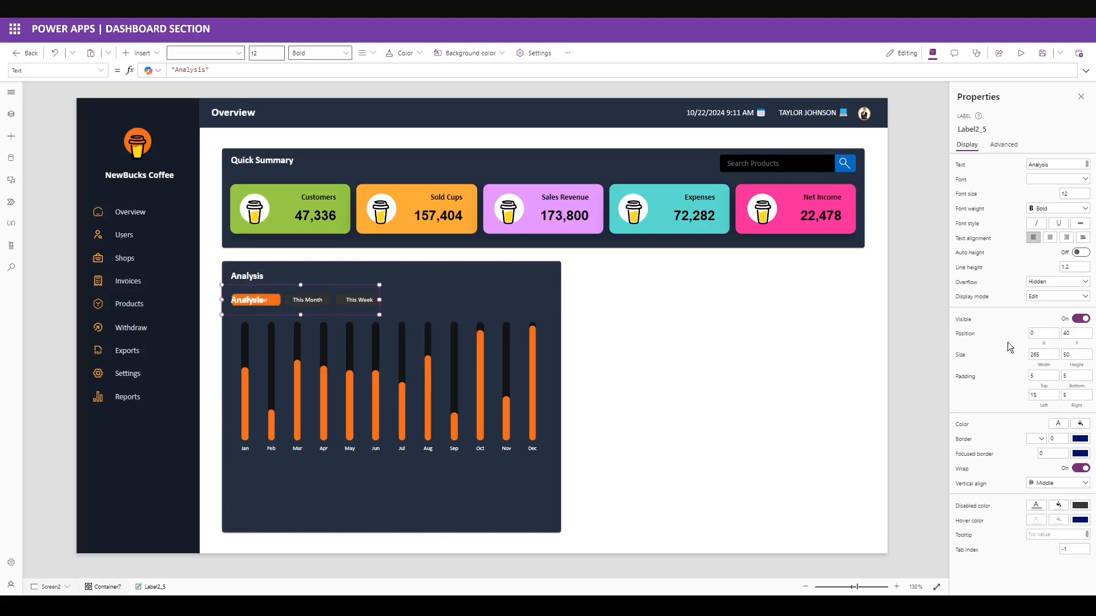
{"action": "type", "text": "329"}
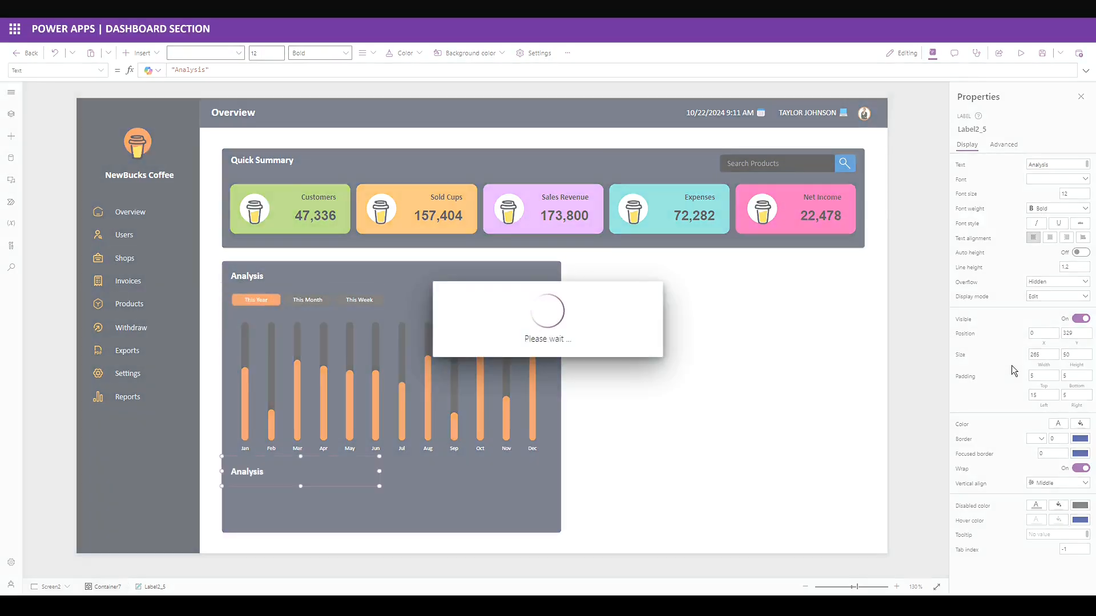
{"action": "key", "text": "Tab"}
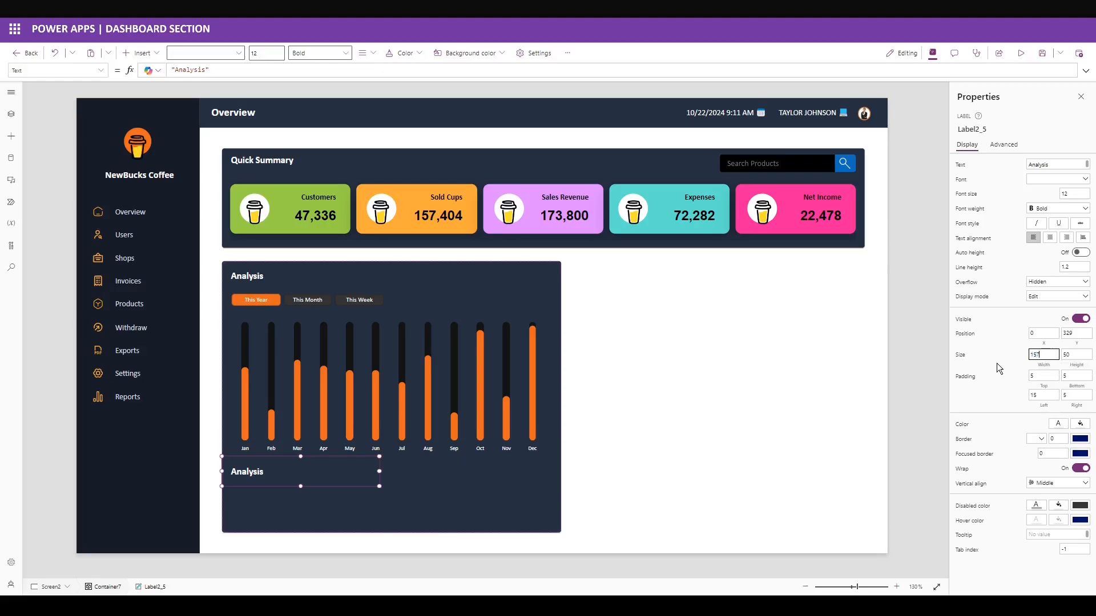
Narrow the copied label to width 157 and change its text to 'Top Products'.
{"action": "type", "text": "157"}
{"action": "left_click", "coordinate": [1056, 164]}
{"action": "type", "text": "ts"}
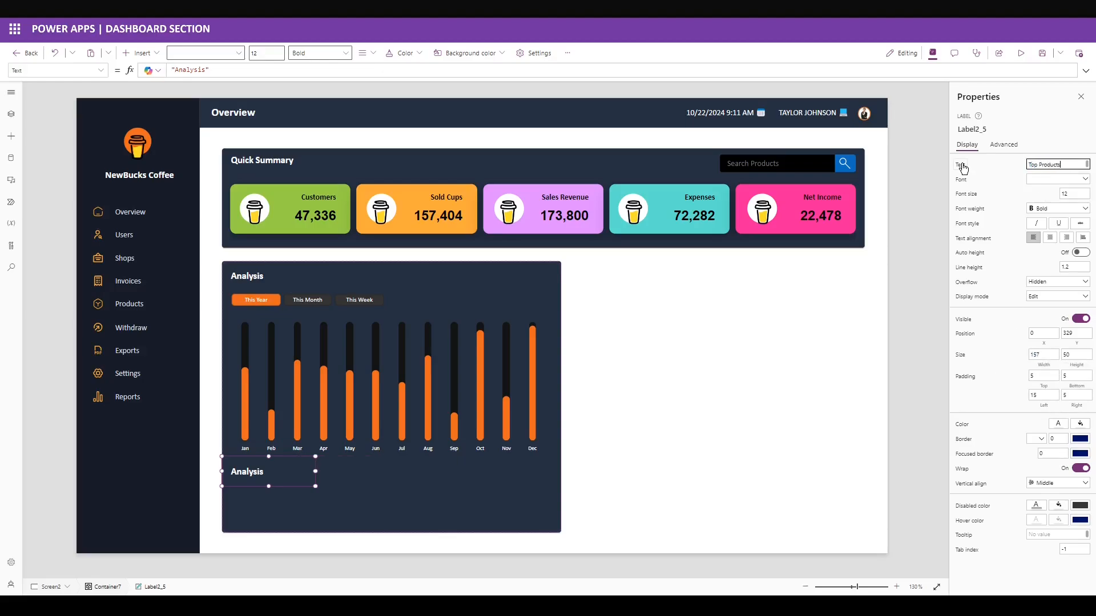
{"action": "left_click", "coordinate": [1006, 174]}
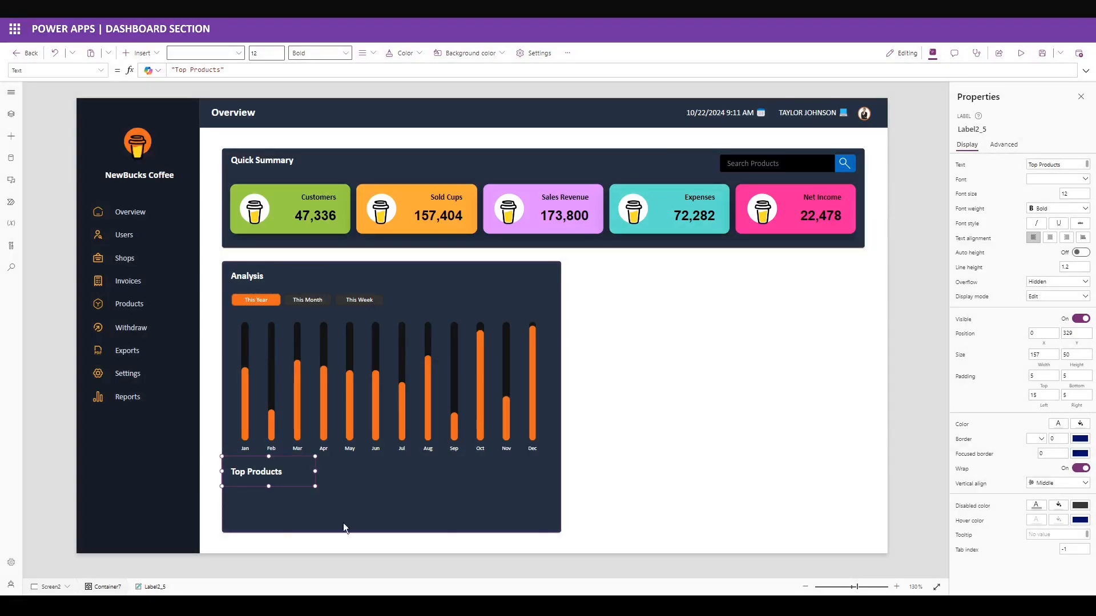
{"action": "left_click", "coordinate": [344, 528]}
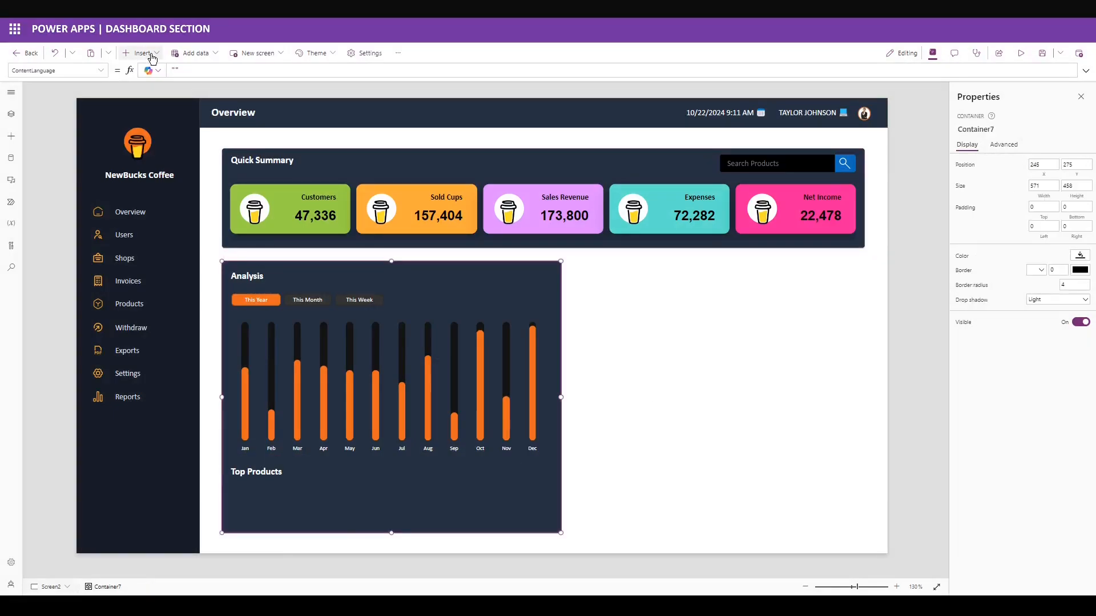
Insert a blank horizontal gallery at X 17, Y 379, sized 549 by 70.
{"action": "left_click", "coordinate": [140, 53]}
{"action": "type", "text": "gallery"}
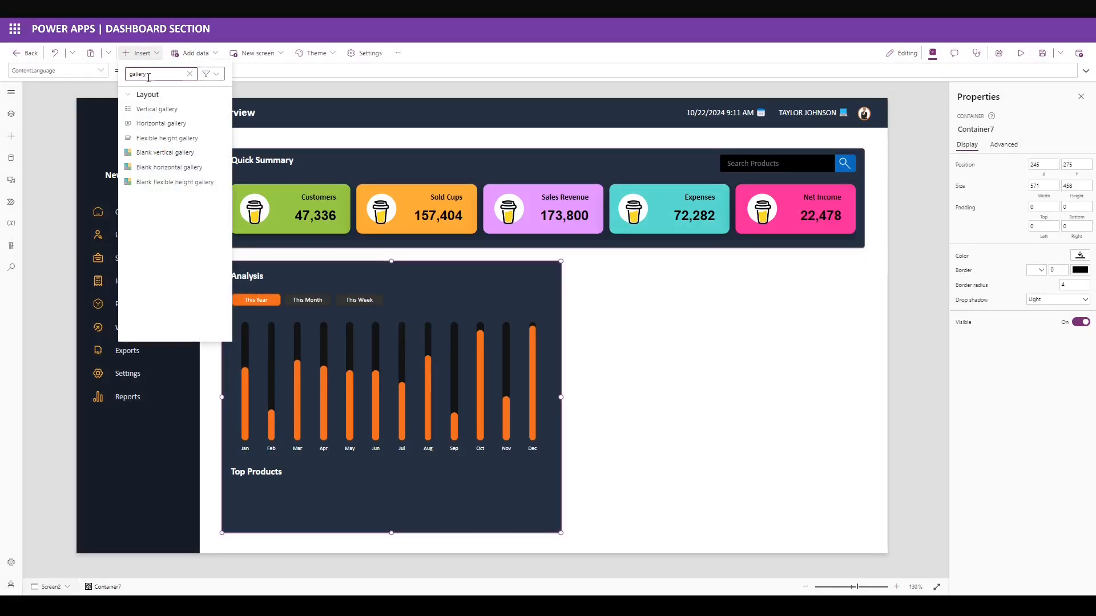
{"action": "left_click", "coordinate": [205, 169]}
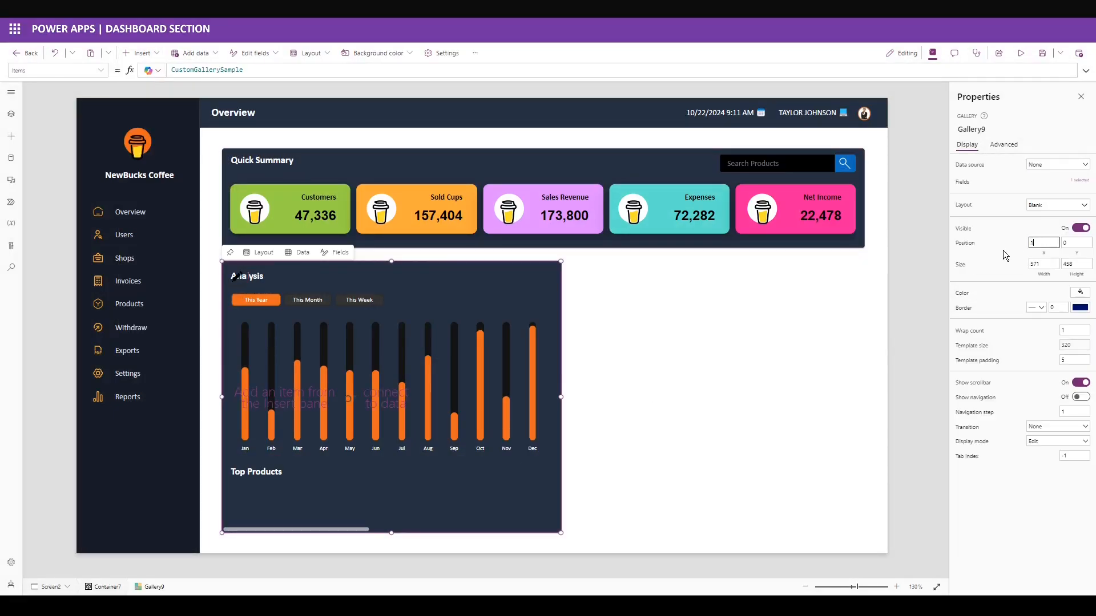
{"action": "key", "text": "Tab"}
{"action": "type", "text": "379"}
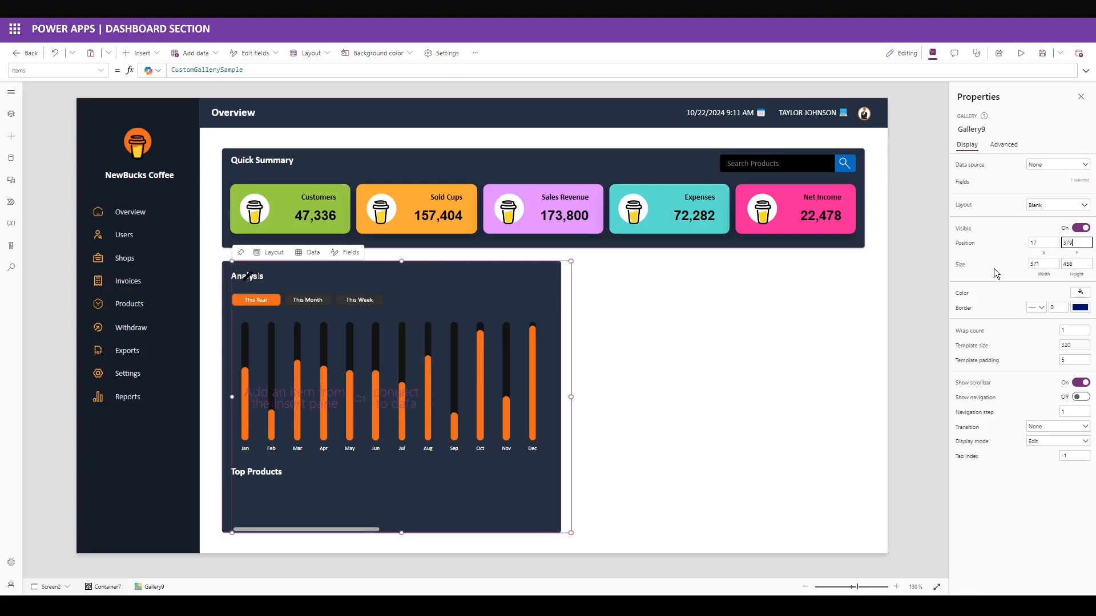
{"action": "key", "text": "Tab"}
{"action": "type", "text": "549"}
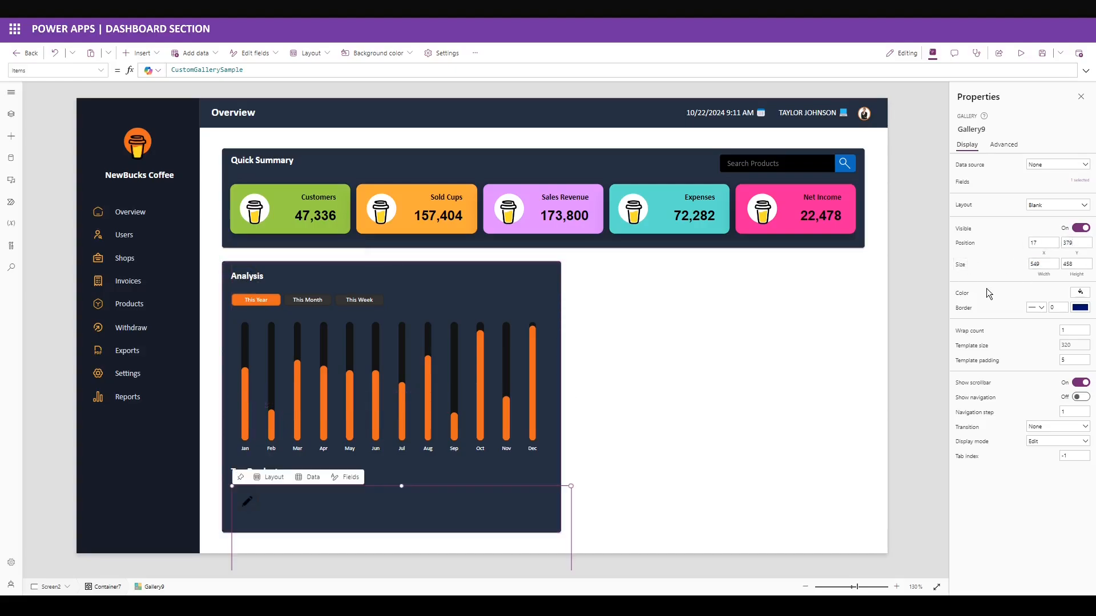
{"action": "key", "text": "Tab"}
{"action": "type", "text": "70"}
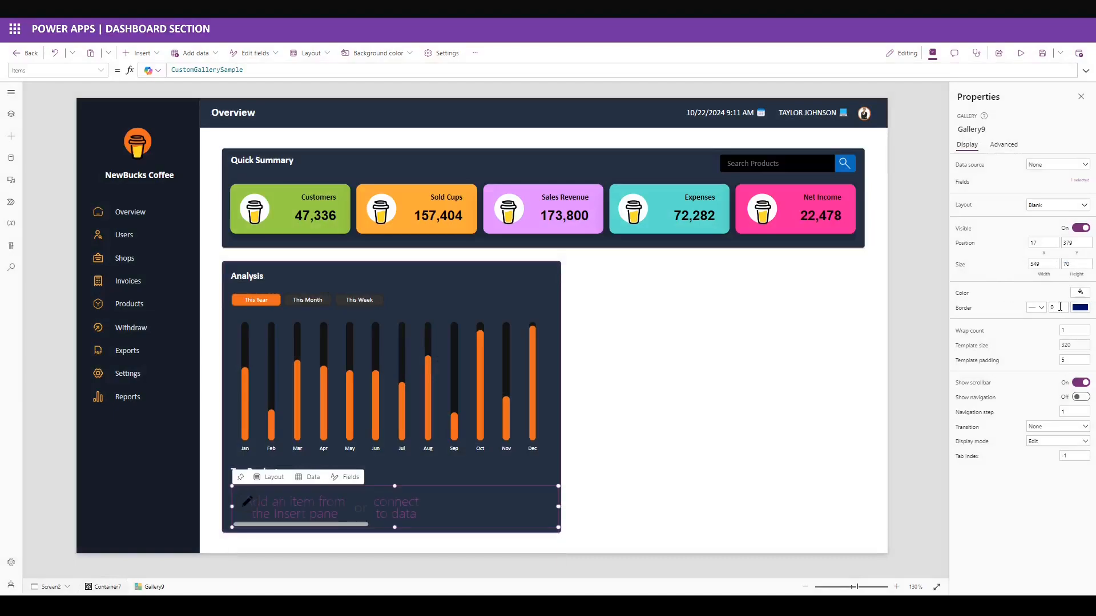
Set the new gallery's template size to 171.
{"action": "left_click", "coordinate": [1079, 307]}
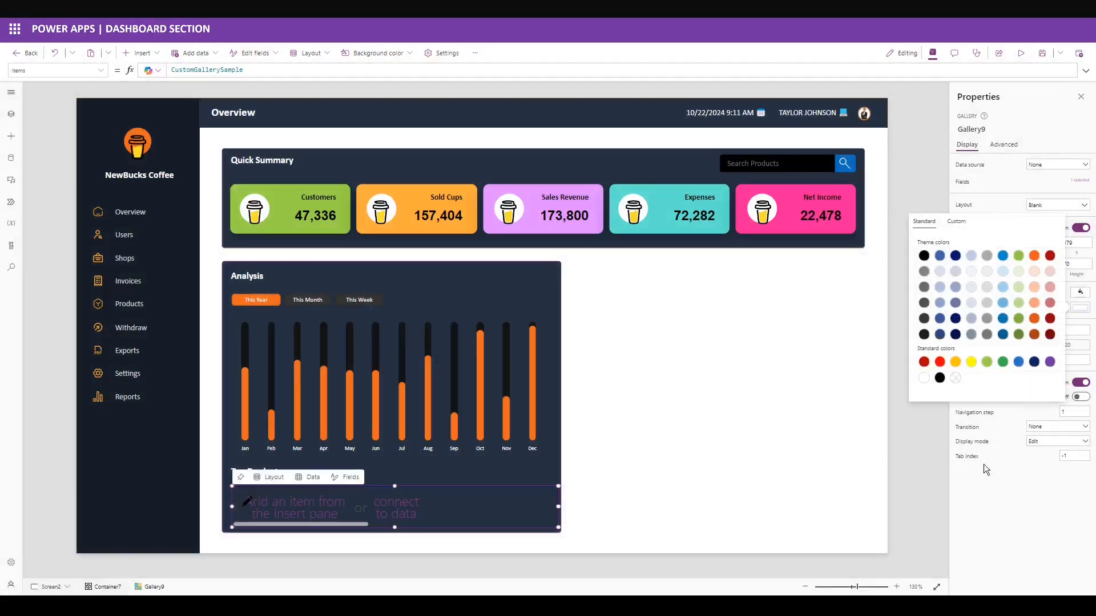
{"action": "left_click", "coordinate": [984, 464]}
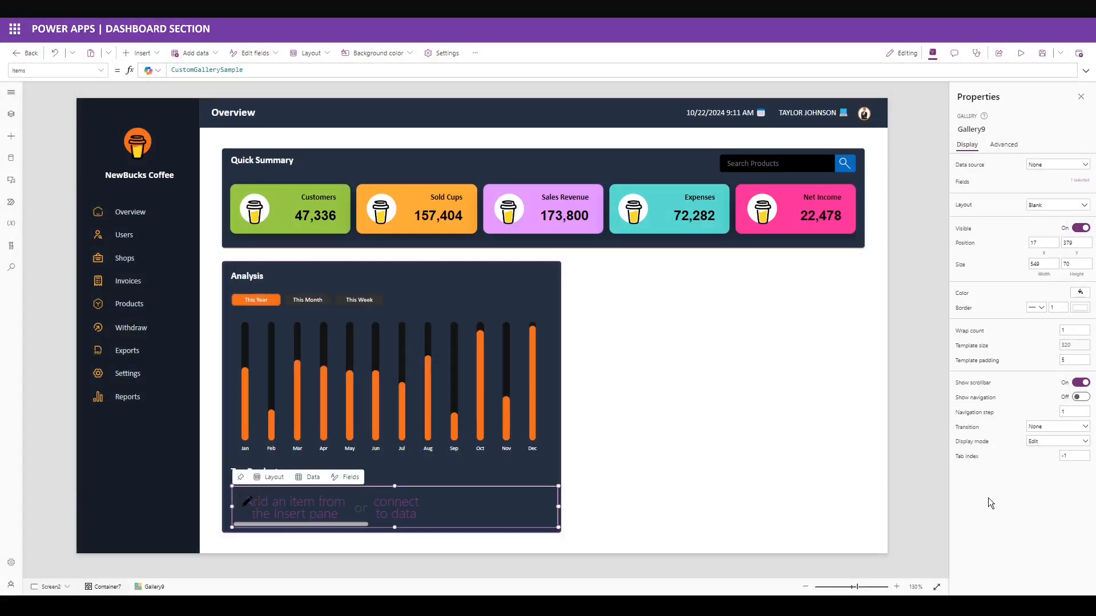
{"action": "left_click", "coordinate": [1073, 346]}
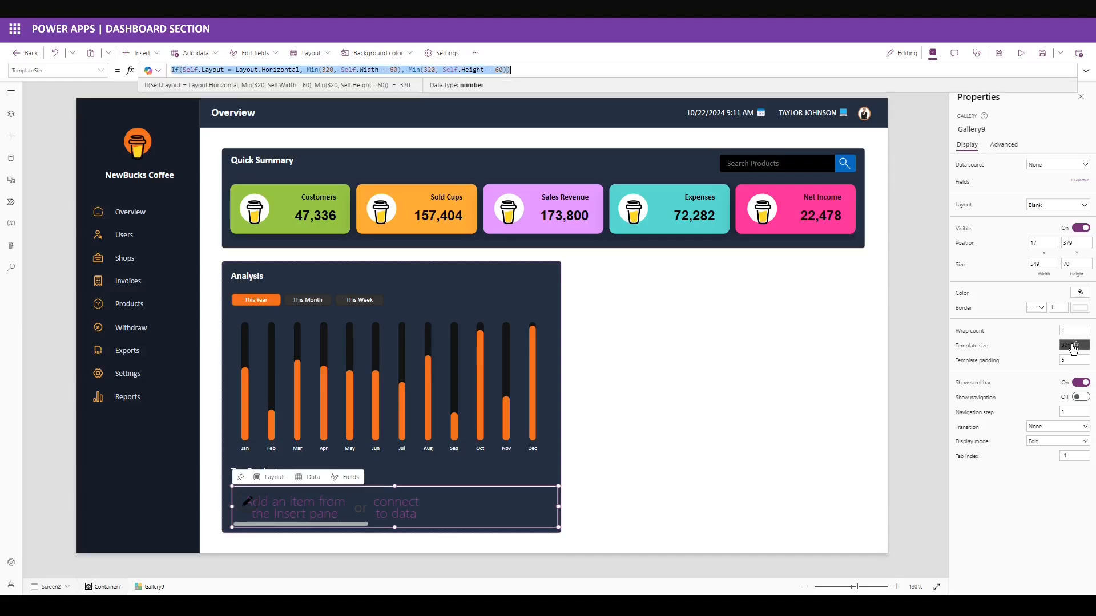
{"action": "key", "text": "BackSpace"}
{"action": "left_click", "coordinate": [1073, 347]}
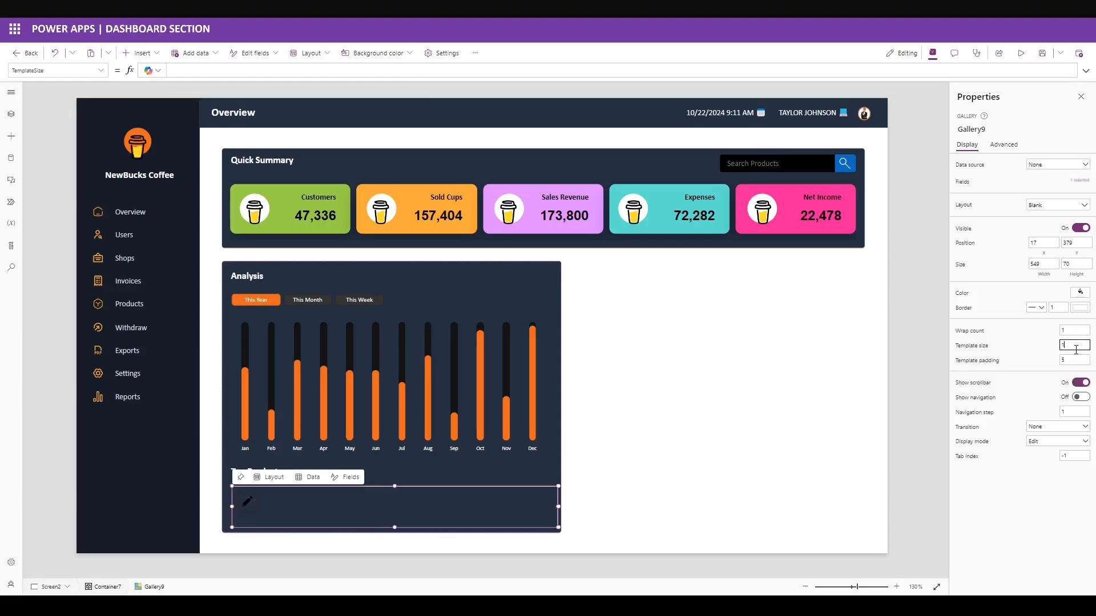
{"action": "left_click", "coordinate": [1065, 361]}
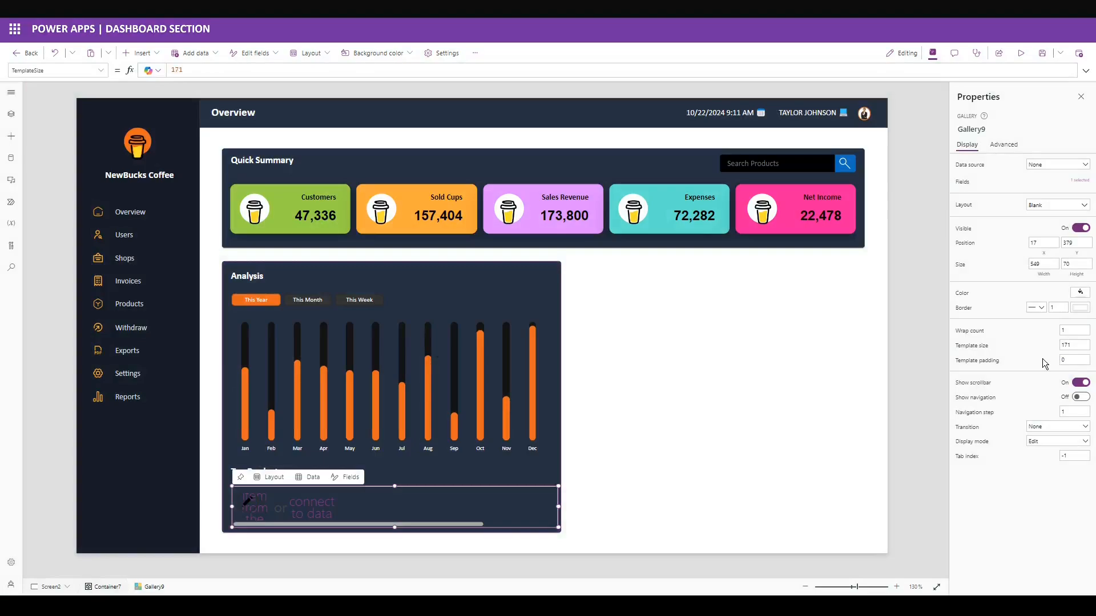
{"action": "left_click", "coordinate": [420, 71]}
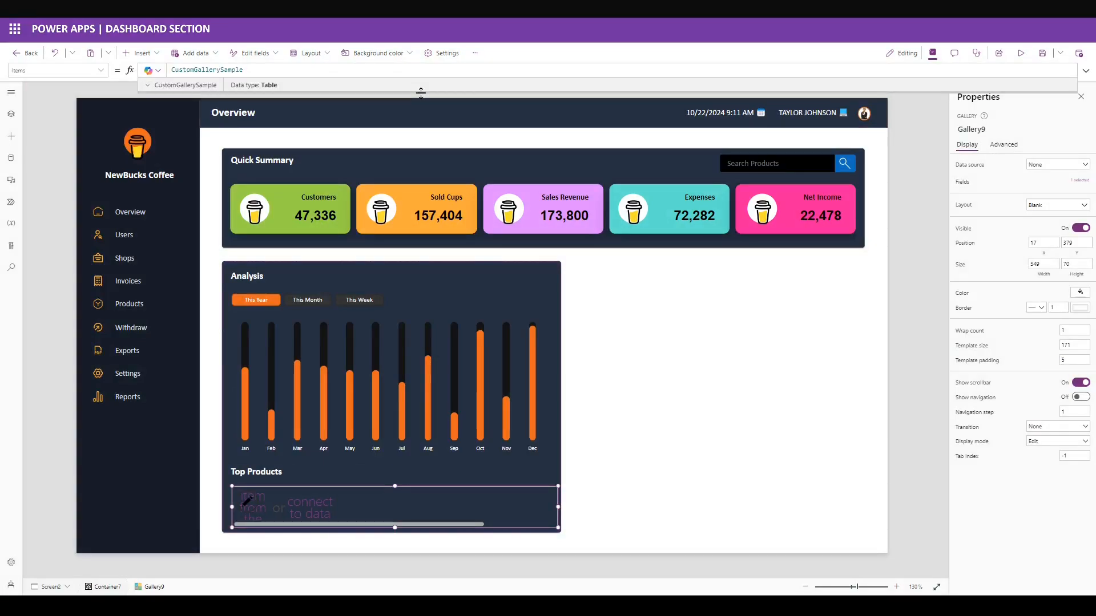
Replace CustomGallerySample with a pasted three-frappe Table of Rank, CoffeeName, Description, Volume, Image.
{"action": "left_click_drag", "start_coordinate": [420, 93], "coordinate": [420, 427]}
{"action": "key", "text": "ctrl+a"}
{"action": "key", "text": "ctrl+v"}
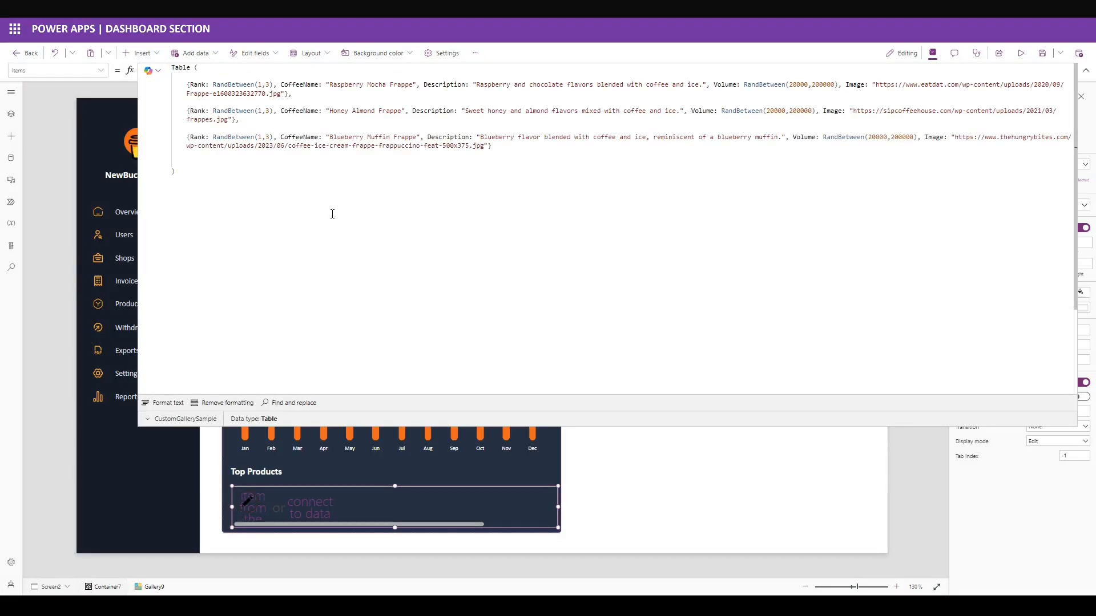
{"action": "double_click", "coordinate": [197, 85]}
{"action": "double_click", "coordinate": [299, 85]}
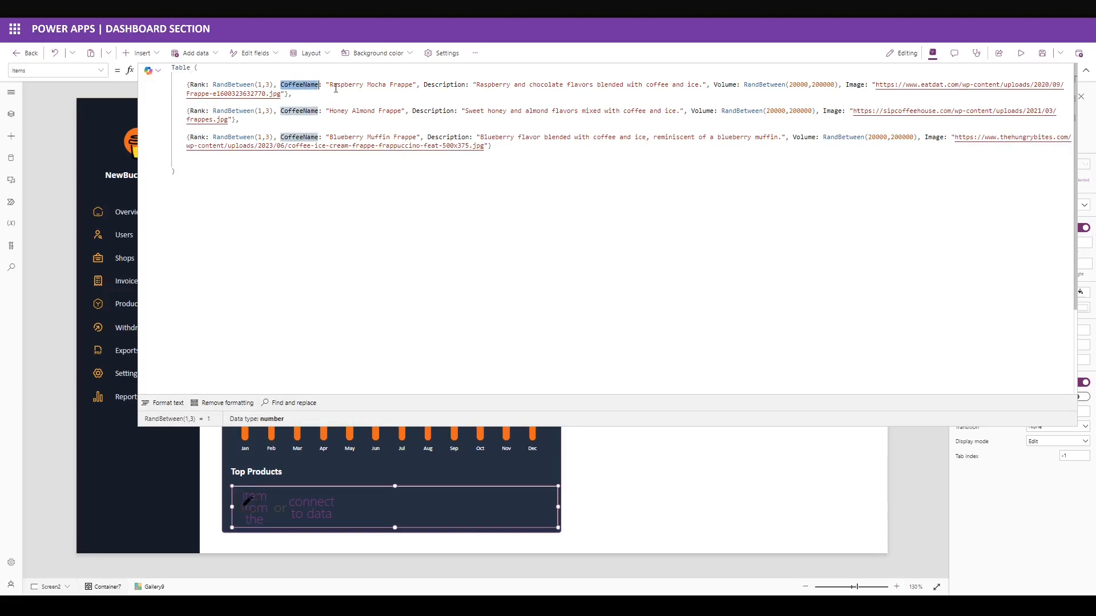
{"action": "double_click", "coordinate": [444, 84]}
{"action": "double_click", "coordinate": [726, 84]}
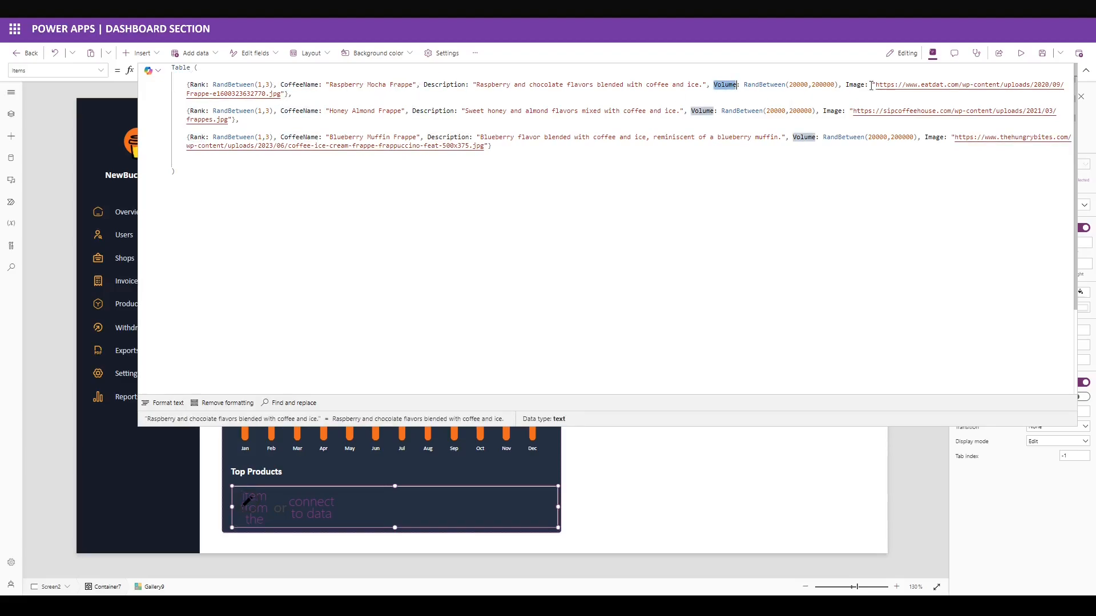
{"action": "double_click", "coordinate": [854, 84]}
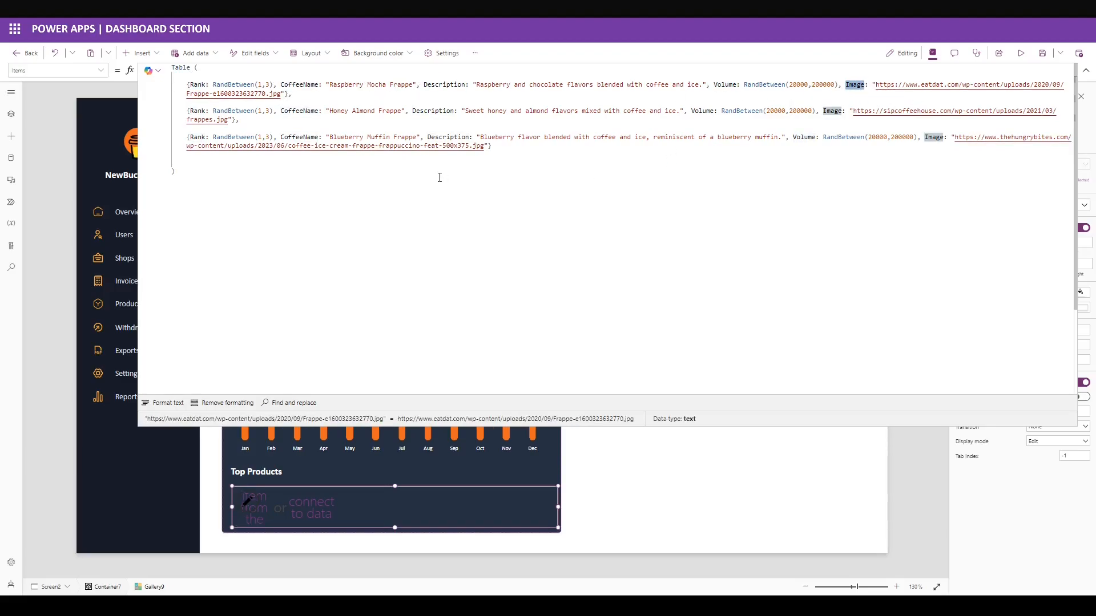
{"action": "left_click_drag", "start_coordinate": [911, 426], "coordinate": [913, 94]}
Insert an image into the gallery item with Image set to ThisItem.Image.
{"action": "left_click", "coordinate": [143, 52]}
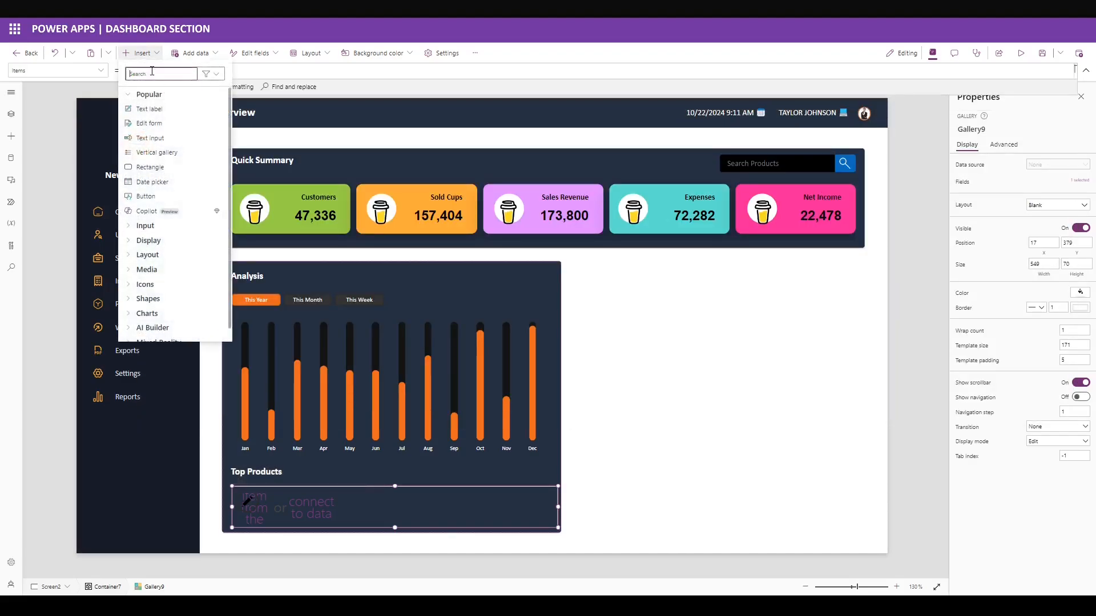
{"action": "type", "text": "image"}
{"action": "left_click", "coordinate": [150, 109]}
{"action": "left_click", "coordinate": [278, 76]}
{"action": "key", "text": "ctrl+a"}
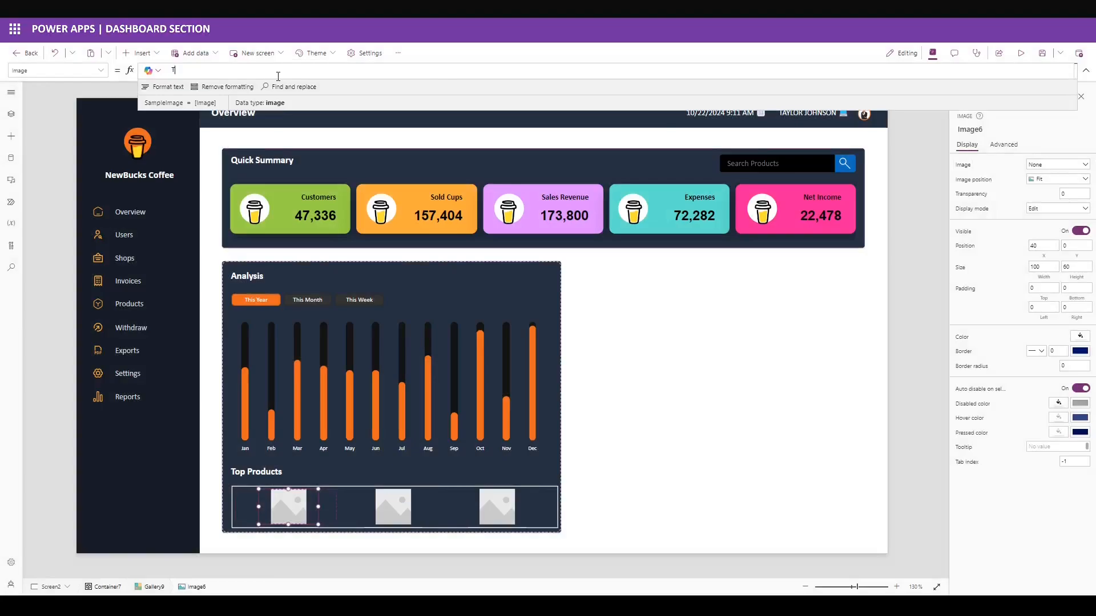
{"action": "type", "text": "ThisItem.Image"}
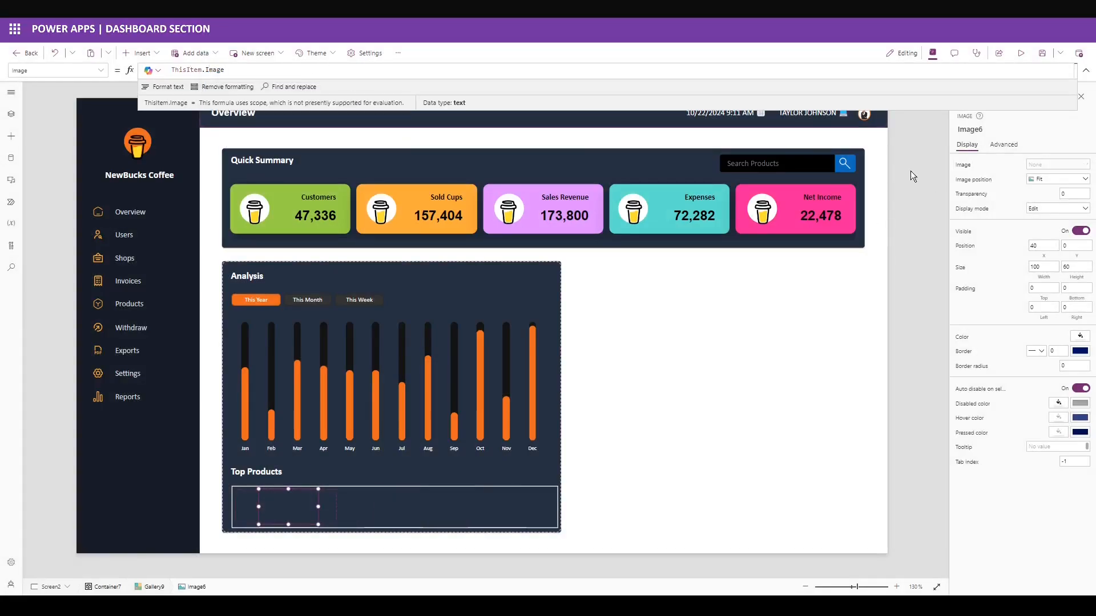
Place the image at X 12, Y 16, size it 40×40, with border thickness 2.
{"action": "left_click_drag", "start_coordinate": [1039, 246], "coordinate": [1007, 266]}
{"action": "type", "text": "12"}
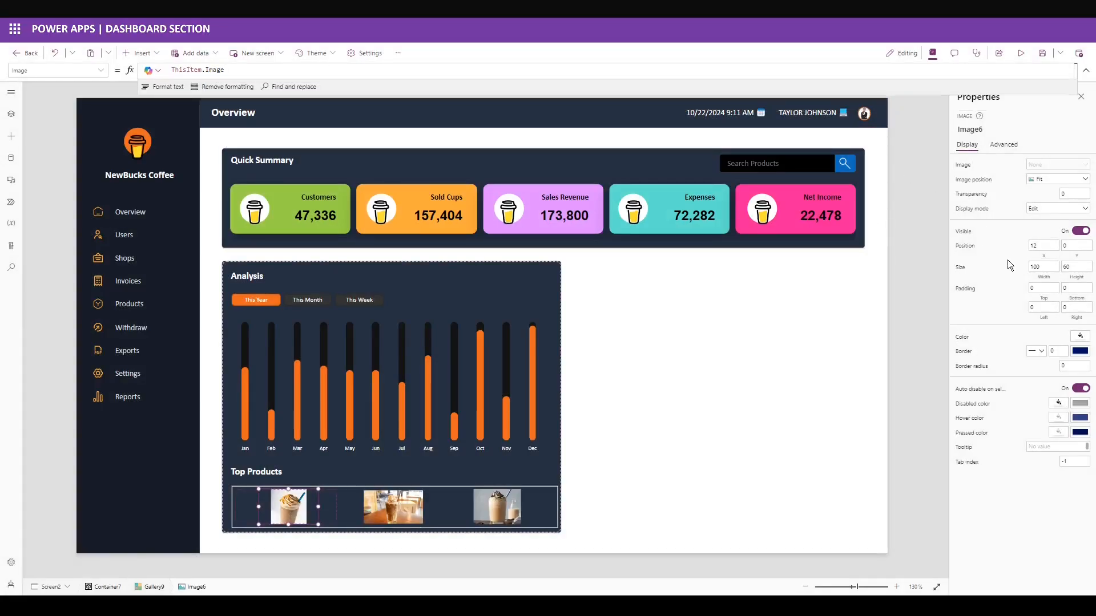
{"action": "key", "text": "Tab"}
{"action": "left_click", "coordinate": [1031, 265]}
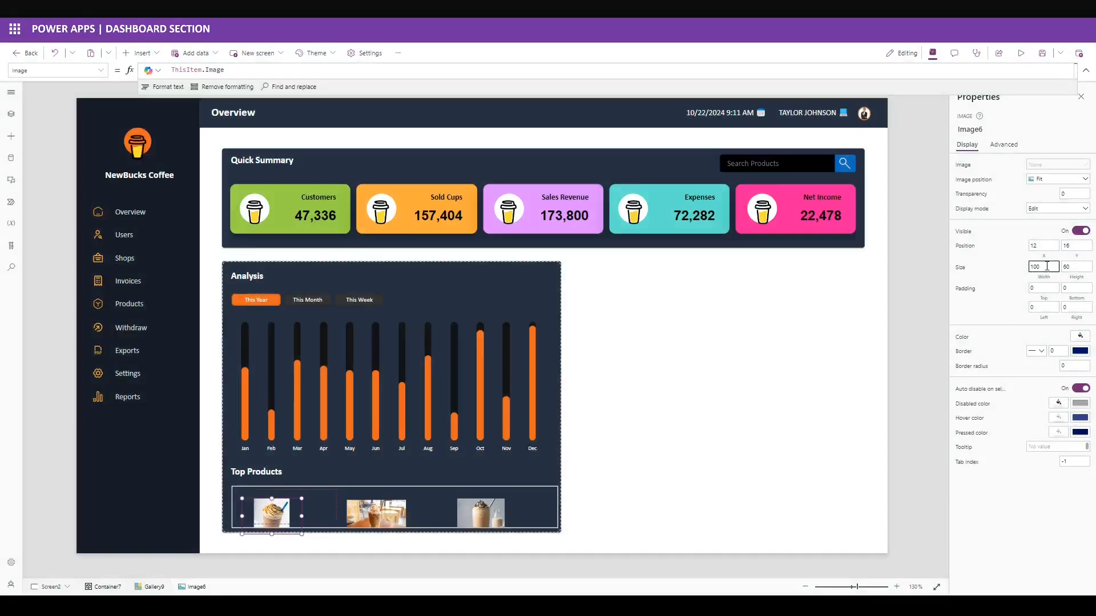
{"action": "left_click_drag", "start_coordinate": [1046, 266], "coordinate": [963, 269]}
{"action": "type", "text": "40"}
{"action": "key", "text": "Tab"}
{"action": "type", "text": "40"}
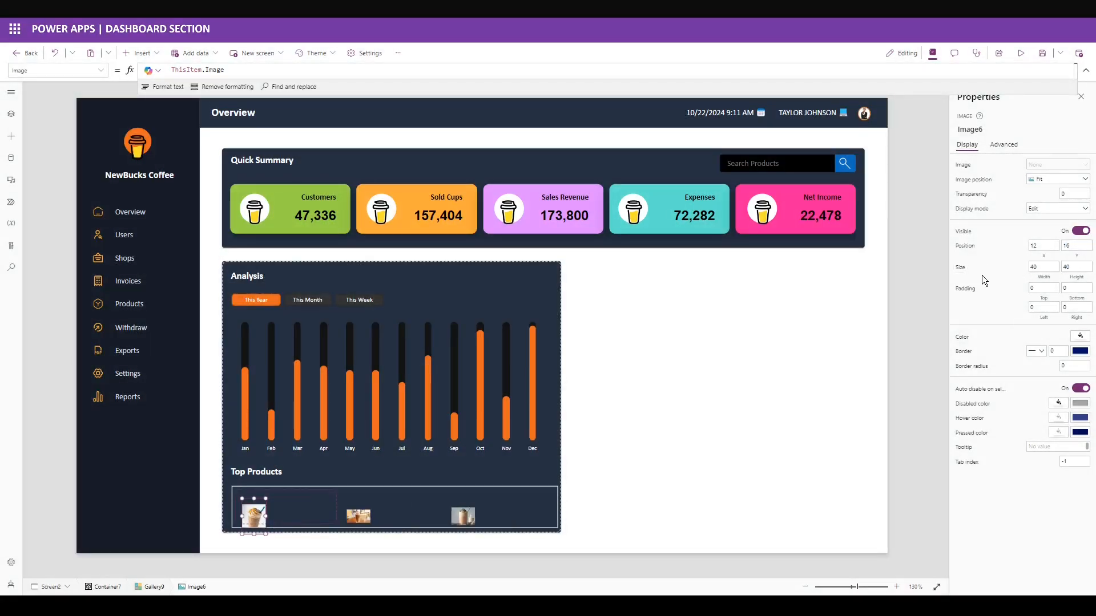
{"action": "left_click_drag", "start_coordinate": [1058, 351], "coordinate": [1038, 363]}
{"action": "type", "text": "2"}
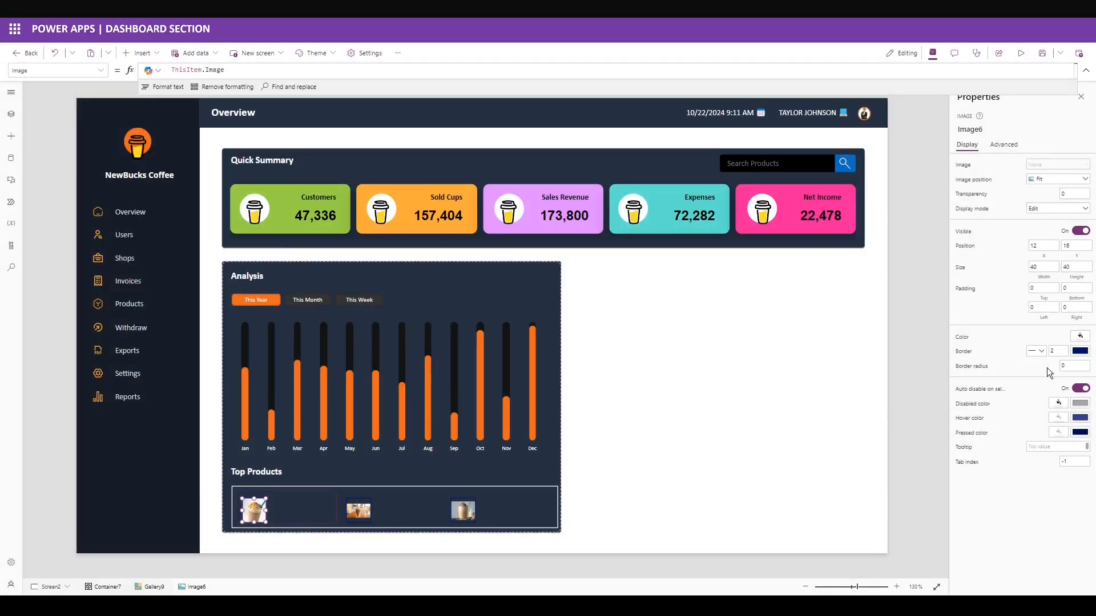
Make the image border orange E05606 and set the image position to Fill.
{"action": "left_click", "coordinate": [1079, 352]}
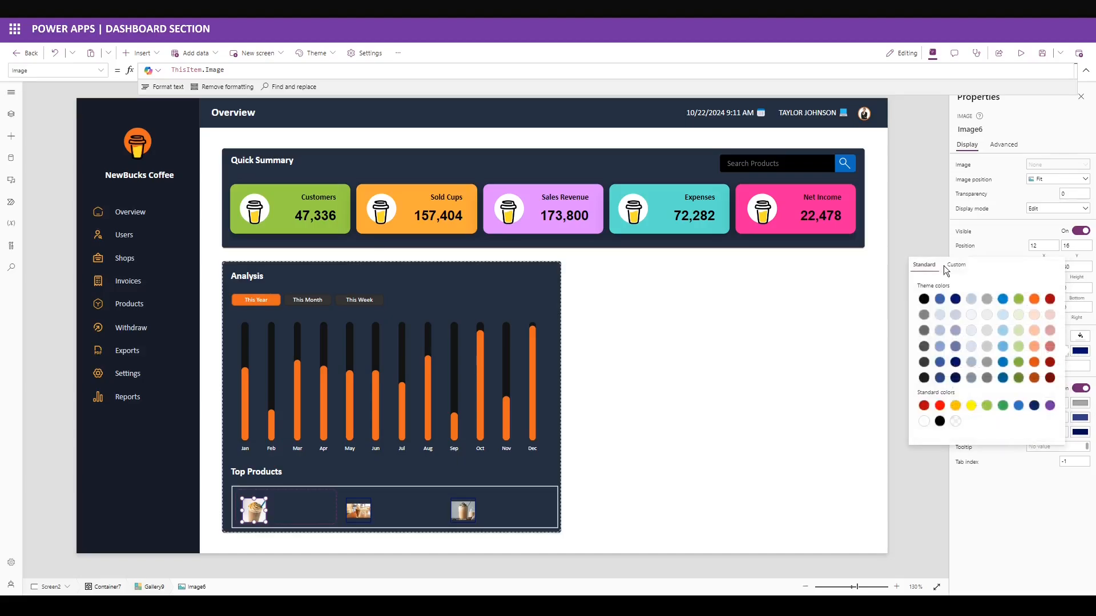
{"action": "left_click", "coordinate": [955, 267]}
{"action": "double_click", "coordinate": [949, 431]}
{"action": "type", "text": "E05606"}
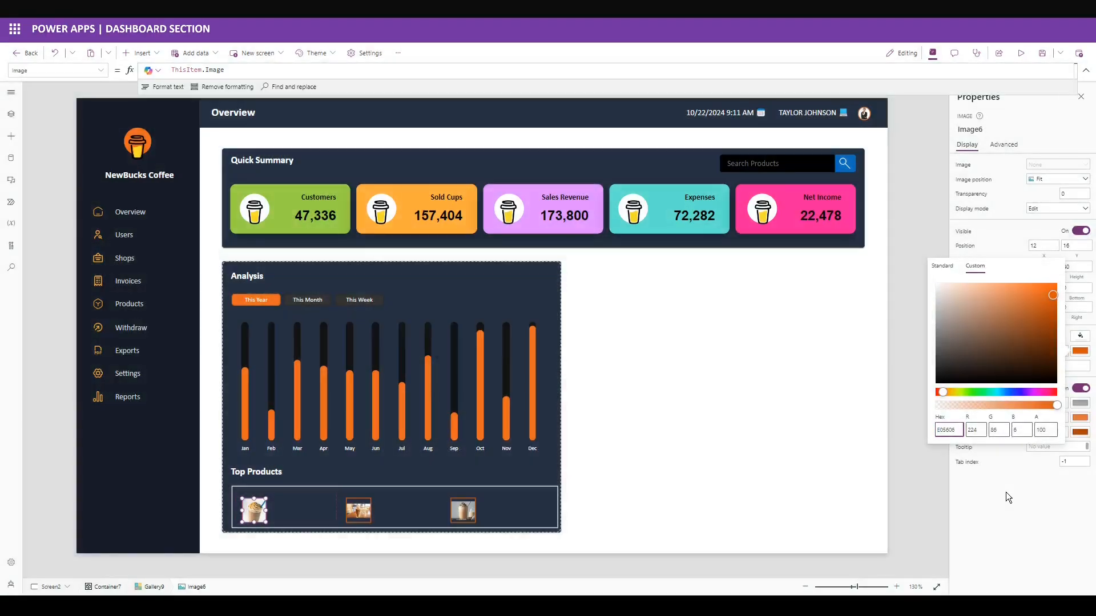
{"action": "left_click", "coordinate": [1005, 492]}
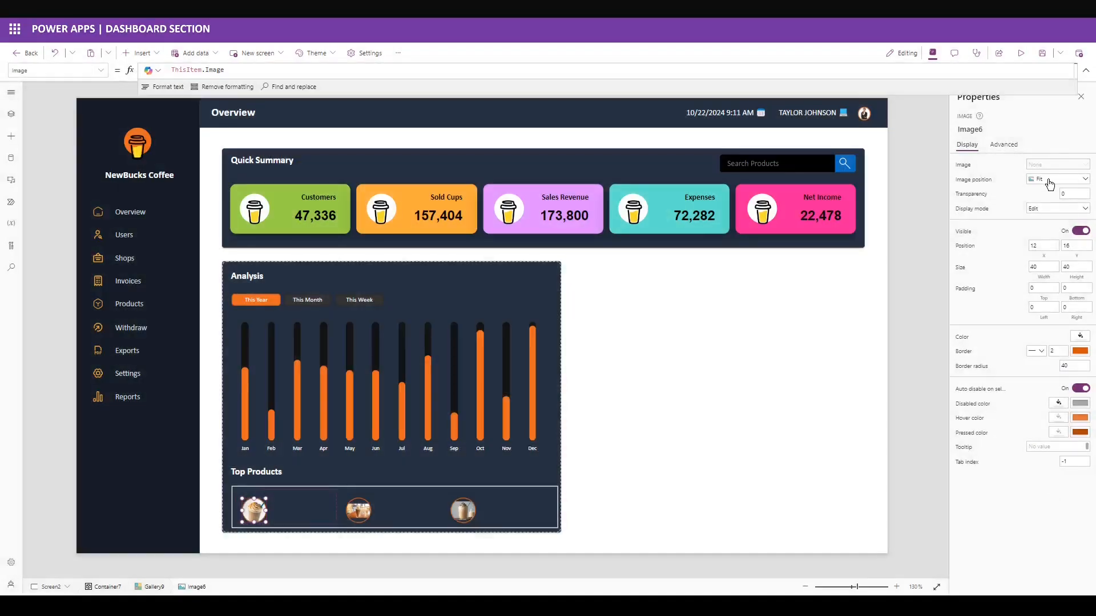
{"action": "left_click", "coordinate": [1049, 182]}
{"action": "left_click", "coordinate": [1046, 201]}
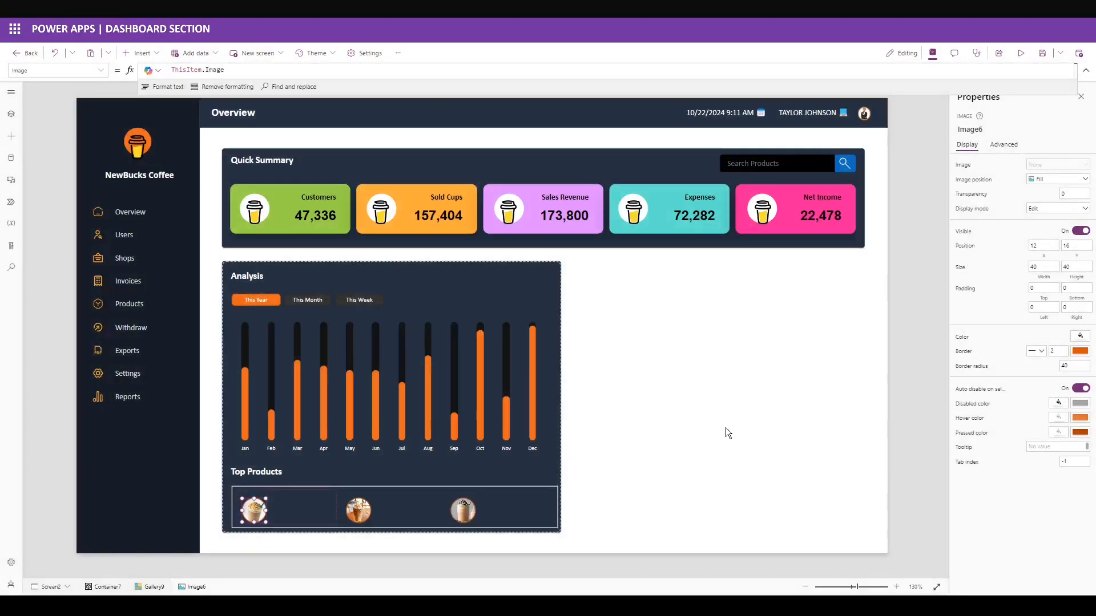
{"action": "mouse_move", "coordinate": [251, 507]}
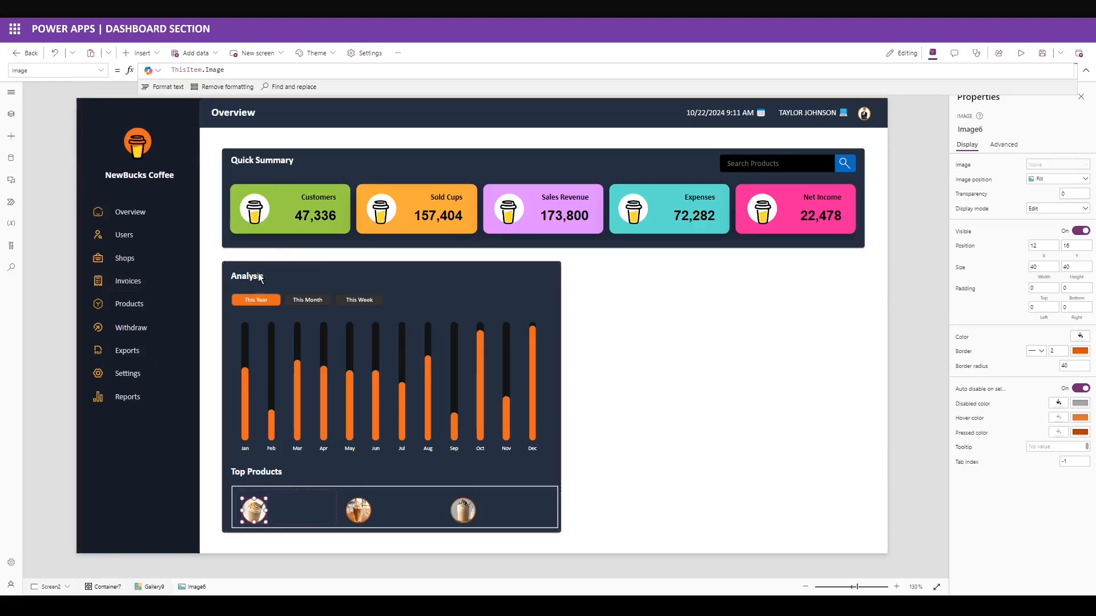
Color the gallery label orange E05606 and set its Text to ThisItem.CoffeeName.
{"action": "left_click", "coordinate": [306, 495]}
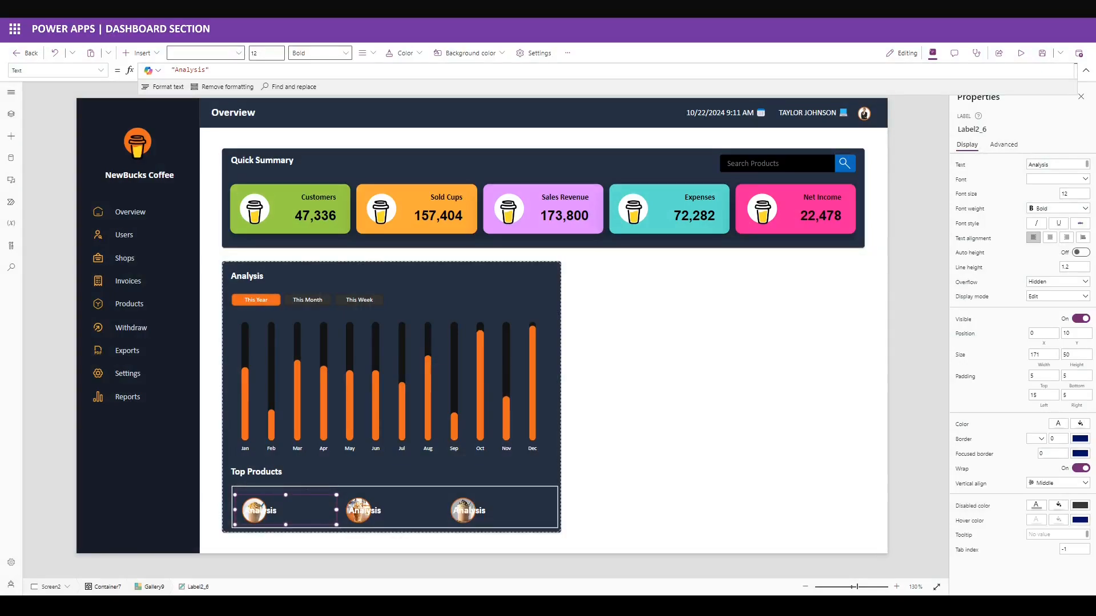
{"action": "left_click", "coordinate": [1058, 423]}
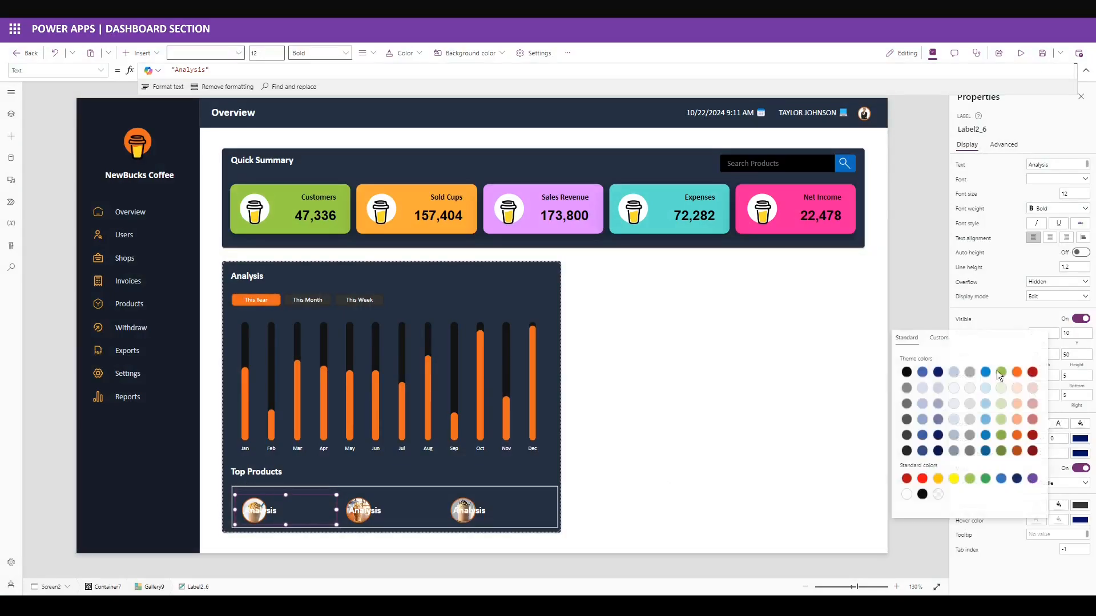
{"action": "left_click", "coordinate": [952, 339]}
{"action": "left_click", "coordinate": [925, 503]}
{"action": "type", "text": "E05606"}
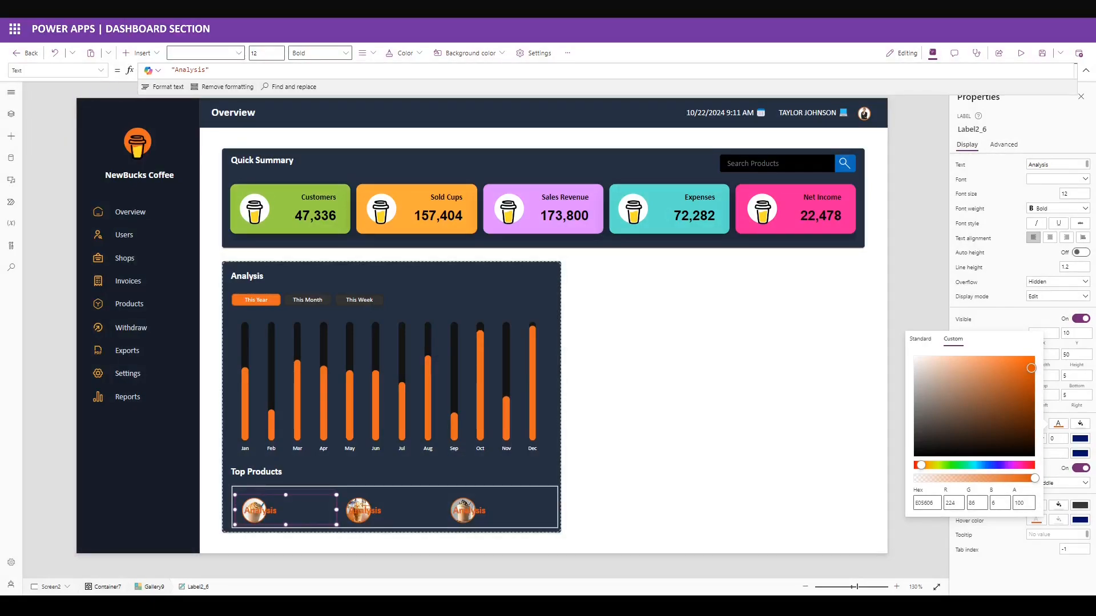
{"action": "left_click", "coordinate": [1020, 565]}
{"action": "triple_click", "coordinate": [242, 70]}
{"action": "type", "text": "Thi"}
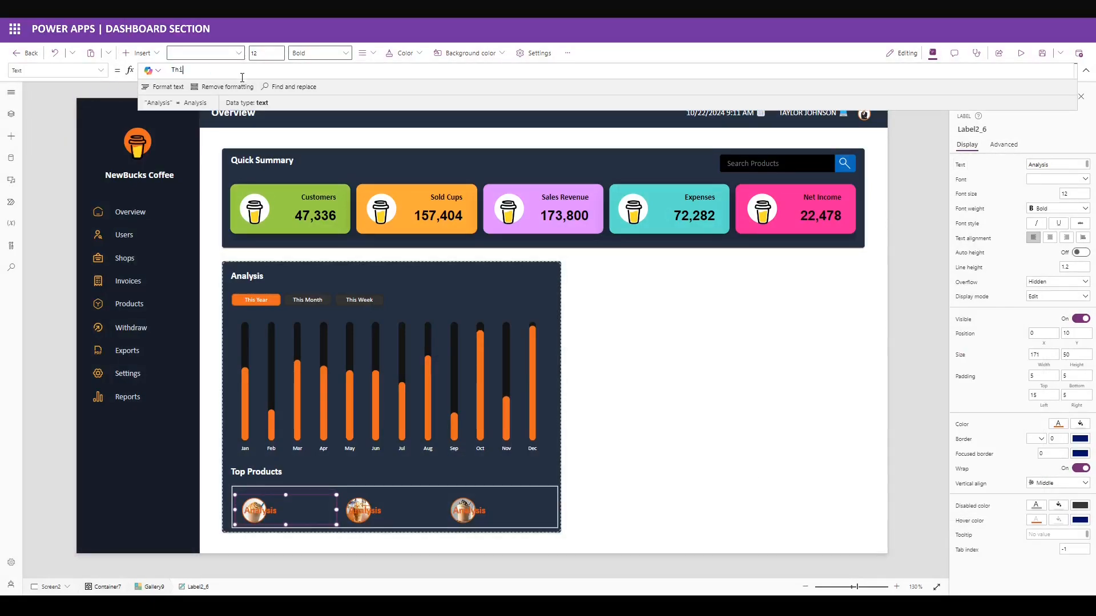
{"action": "type", "text": "sItem.CoffeeName"}
Set the label to font size 9, X 68, Y 5, width 103, height 35, left padding 0.
{"action": "double_click", "coordinate": [1067, 199]}
{"action": "type", "text": "9"}
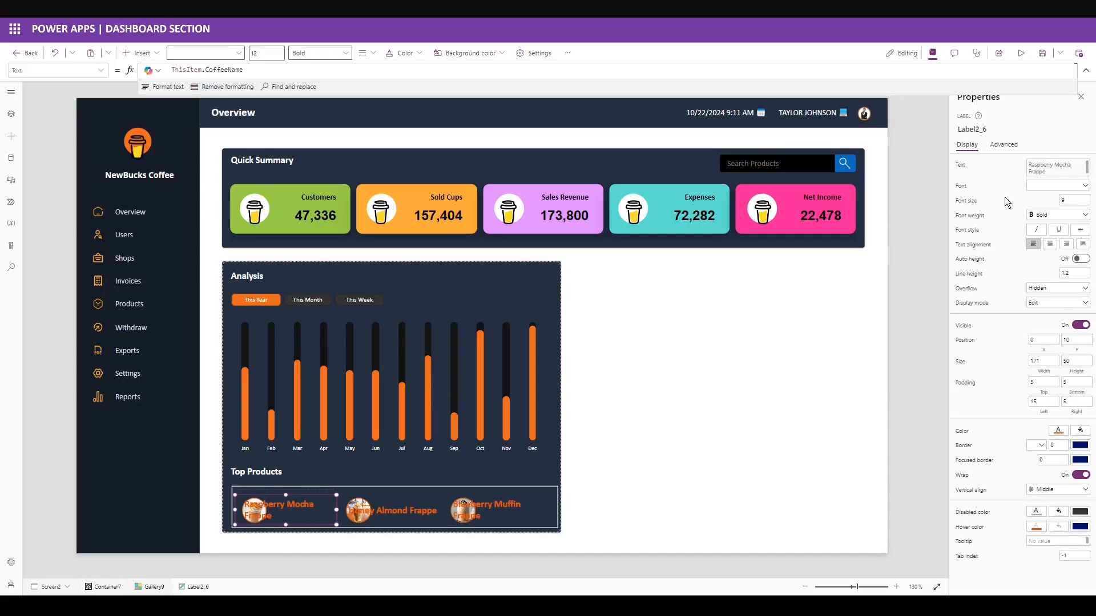
{"action": "left_click_drag", "start_coordinate": [1045, 339], "coordinate": [837, 331]}
{"action": "type", "text": "68"}
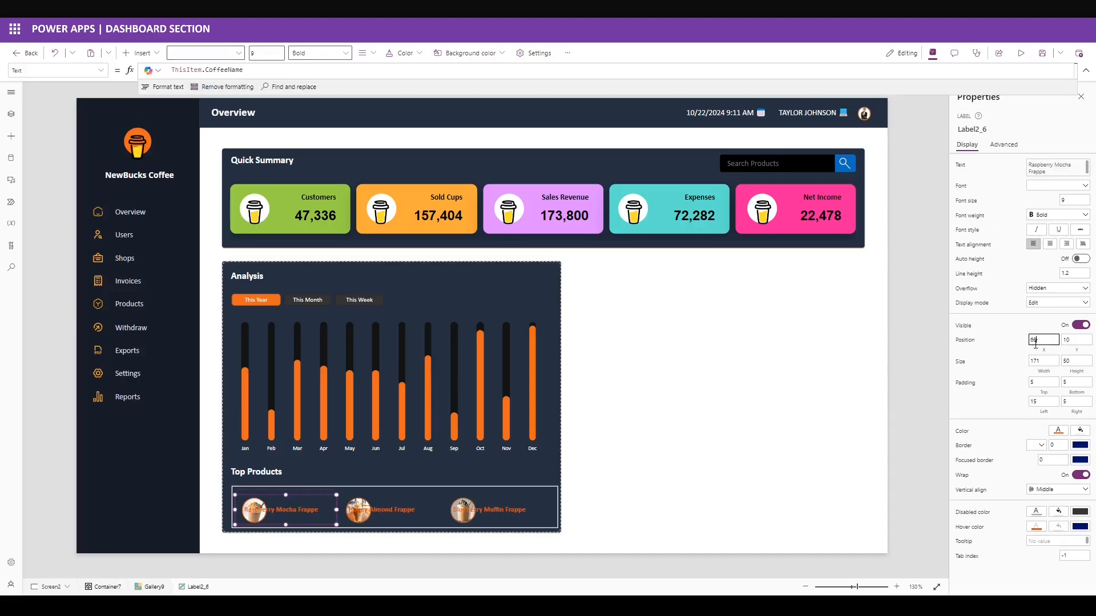
{"action": "key", "text": "Tab"}
{"action": "type", "text": "5"}
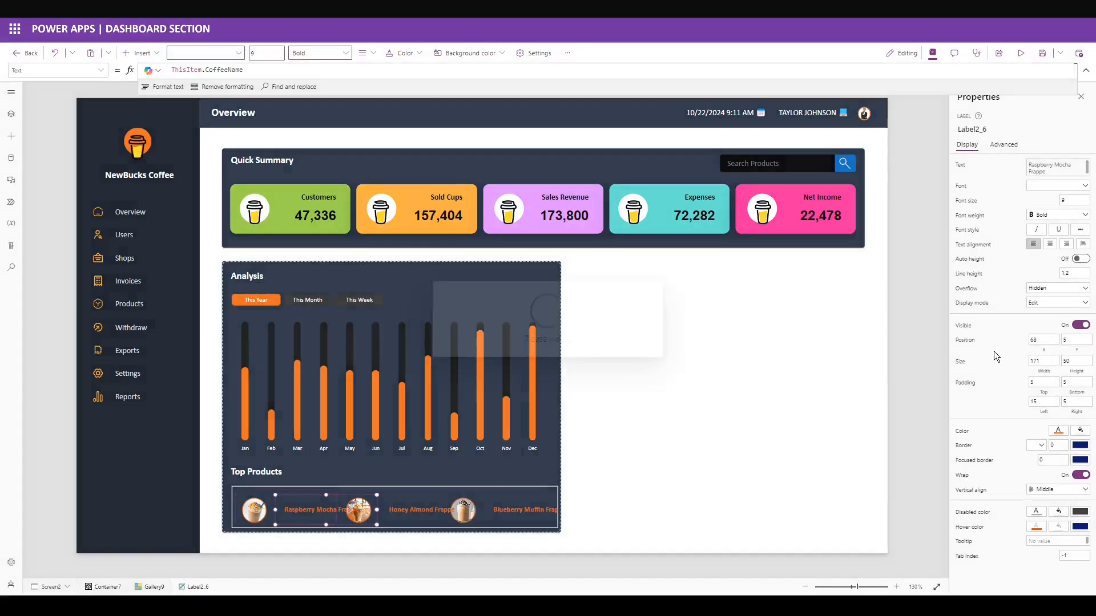
{"action": "double_click", "coordinate": [1043, 360]}
{"action": "type", "text": "10"}
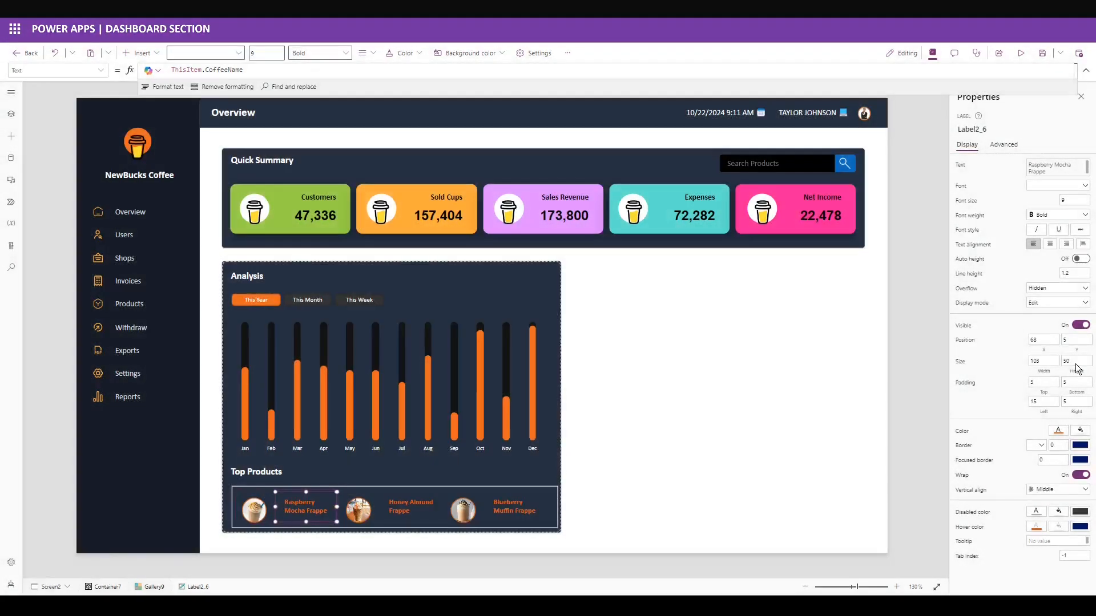
{"action": "type", "text": "35"}
{"action": "left_click_drag", "start_coordinate": [1076, 363], "coordinate": [992, 399]}
{"action": "left_click", "coordinate": [1016, 372]}
{"action": "type", "text": "0"}
{"action": "left_click", "coordinate": [985, 388]}
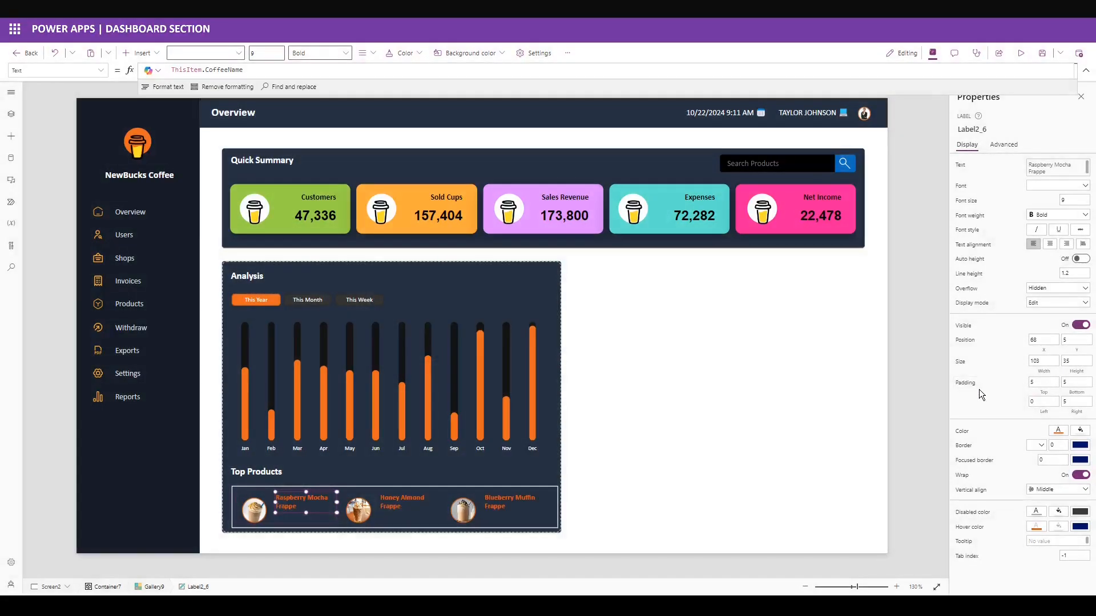
Duplicate the frappe name label and set its text to "SOLD: " & Text(Value(ThisItem.Volume),"#,#0").
{"action": "left_click", "coordinate": [312, 506]}
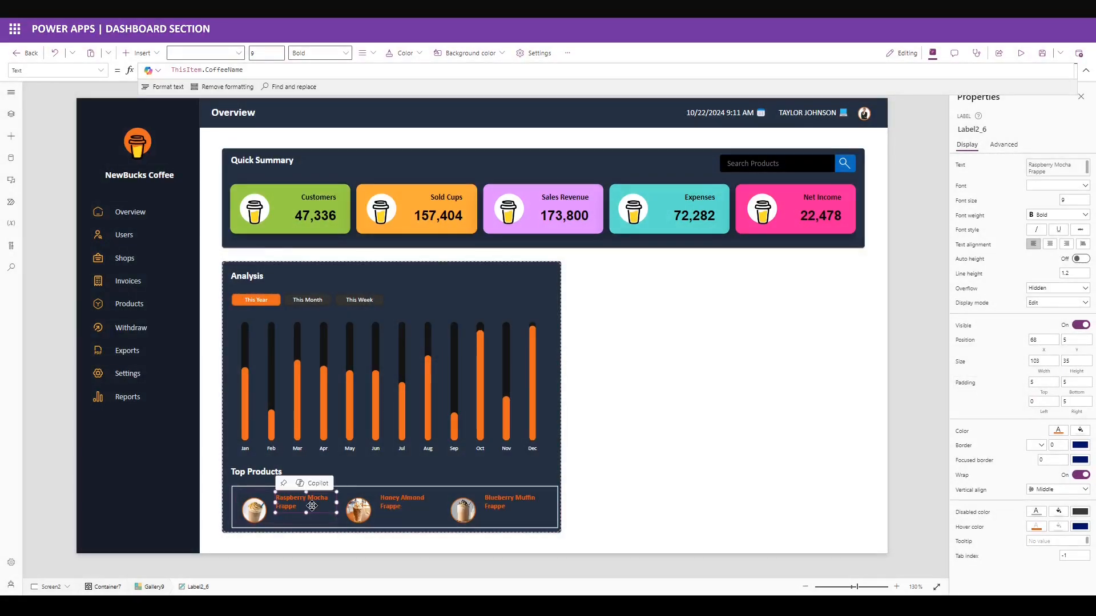
{"action": "key", "text": "ctrl+c"}
{"action": "key", "text": "ctrl+v"}
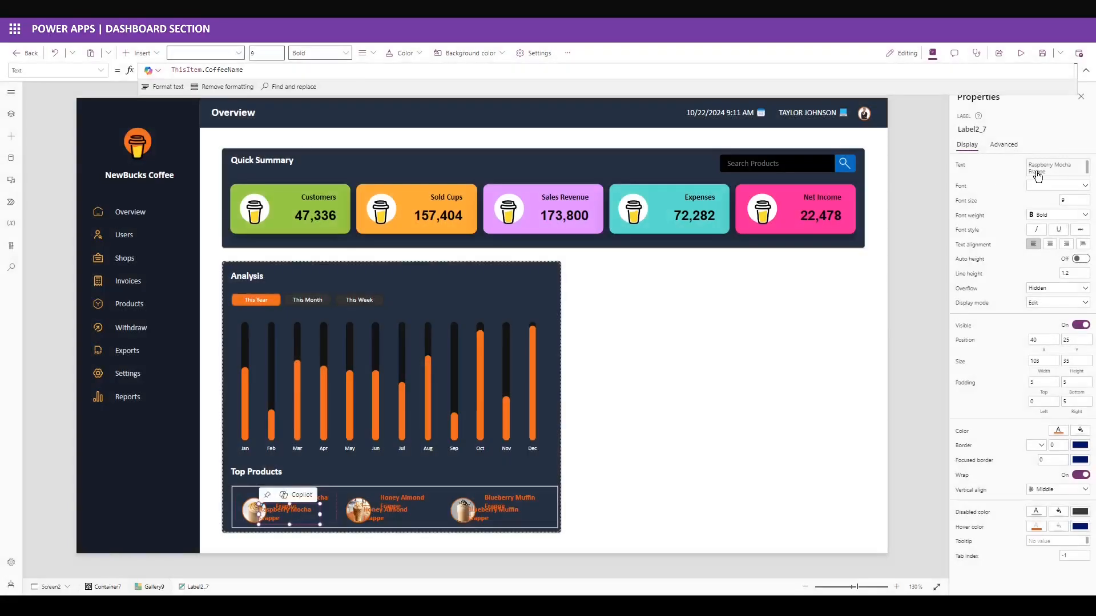
{"action": "left_click", "coordinate": [268, 70]}
{"action": "key", "text": "Home"}
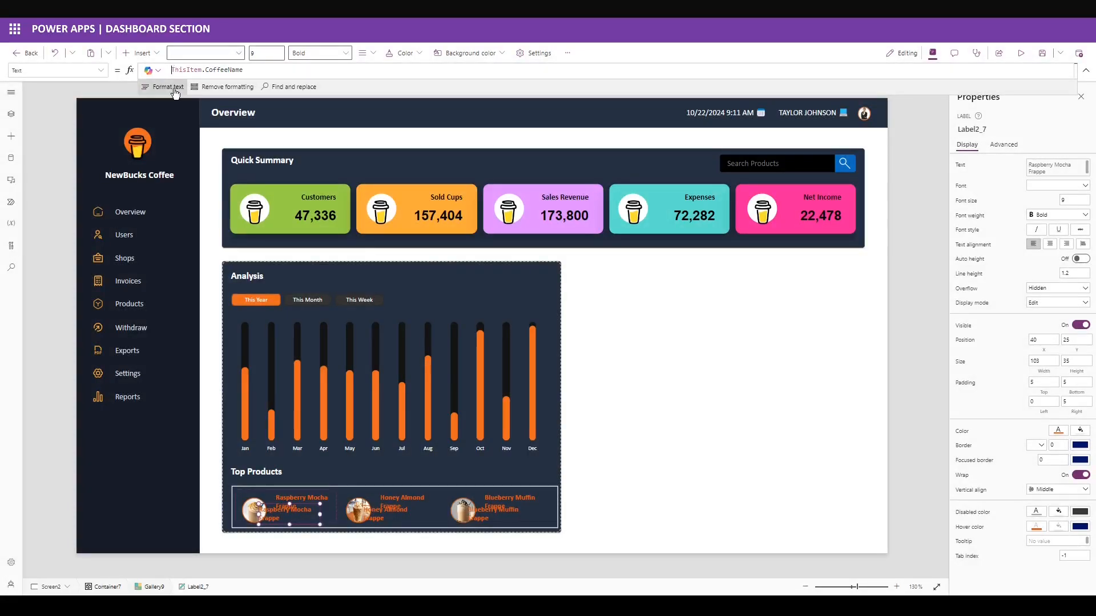
{"action": "type", "text": "\"SOLD"}
{"action": "type", "text": ": \"& Text("}
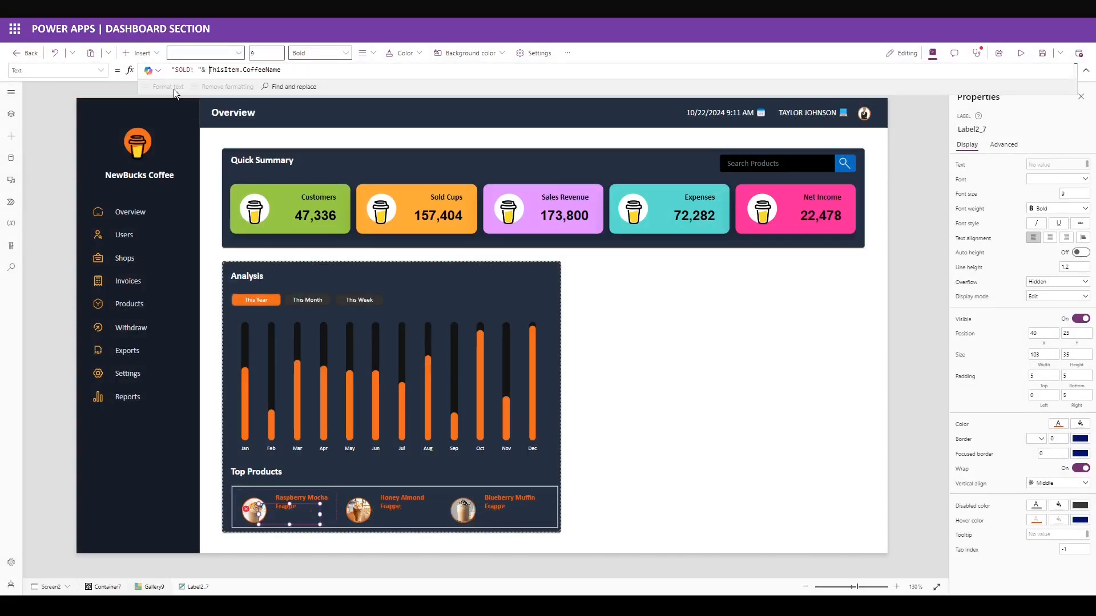
{"action": "type", "text": " Value("}
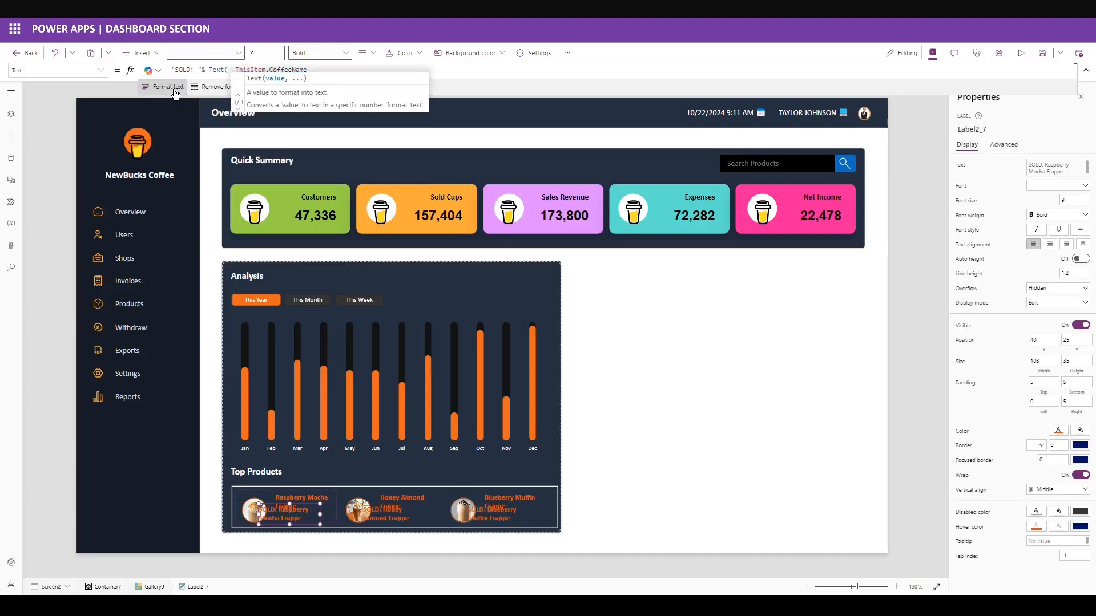
{"action": "left_click", "coordinate": [348, 68]}
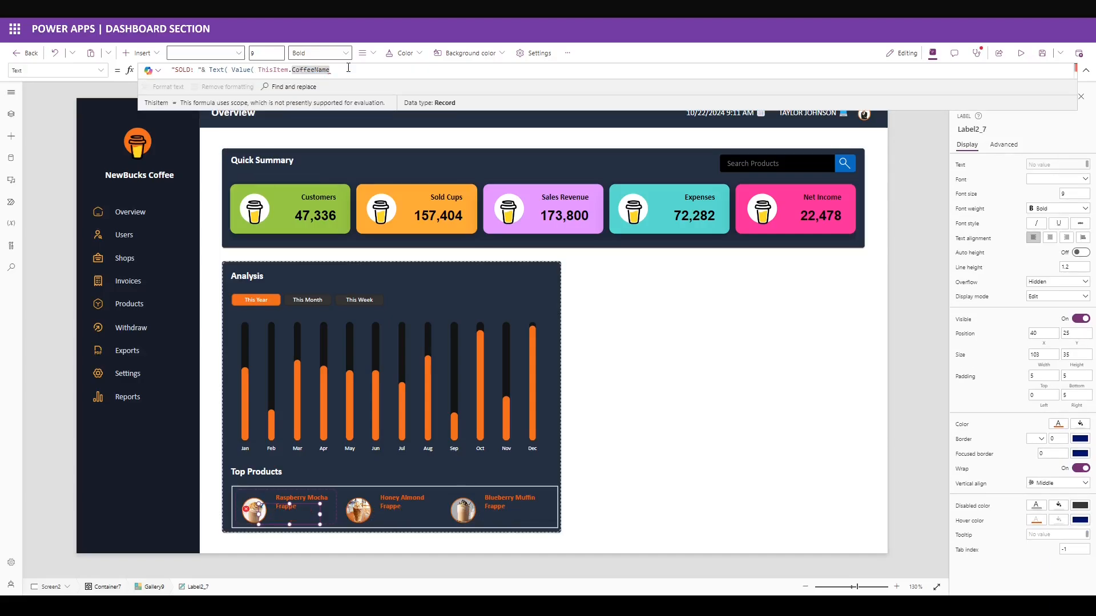
{"action": "type", "text": "), "}
{"action": "type", "text": "\"#,#0\" )"}
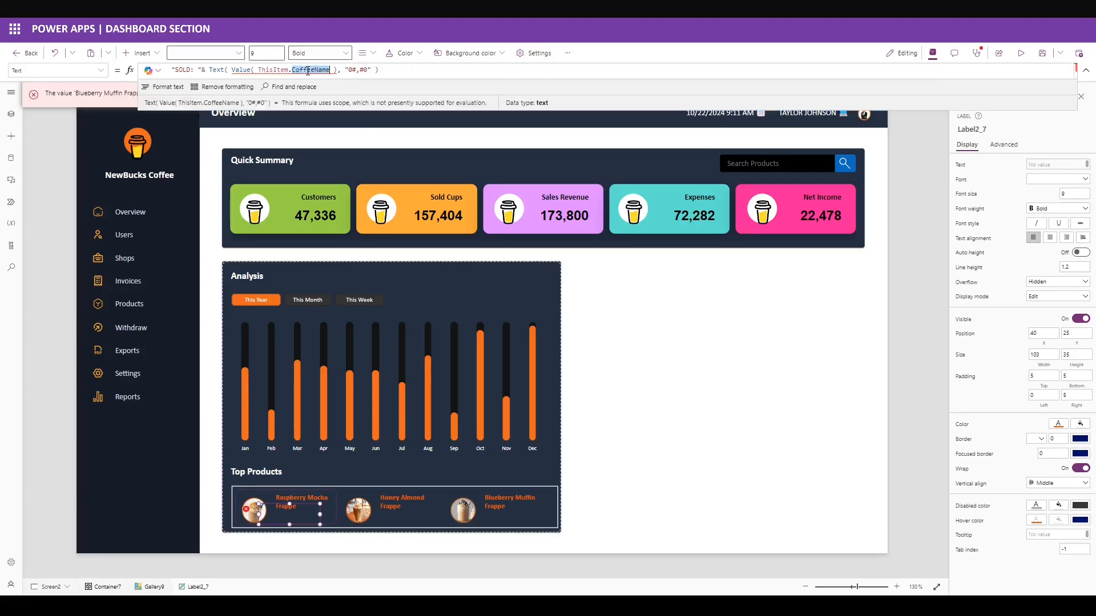
{"action": "double_click", "coordinate": [309, 70]}
{"action": "type", "text": "Volume"}
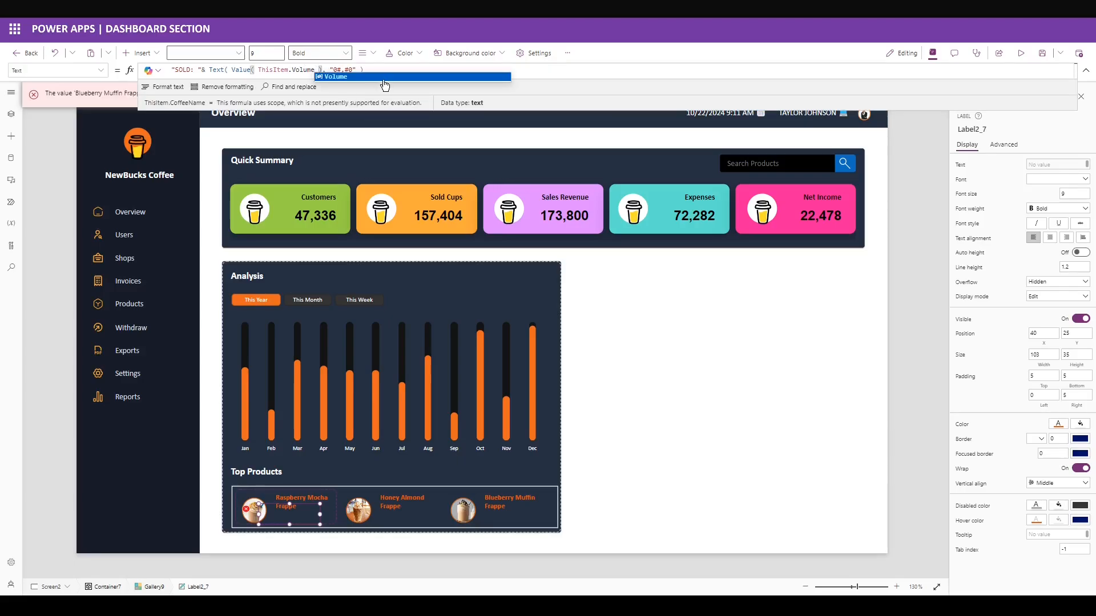
Make the SOLD label white, placed at X 68, Y 40, sized 101 by 23.
{"action": "left_click", "coordinate": [1061, 425]}
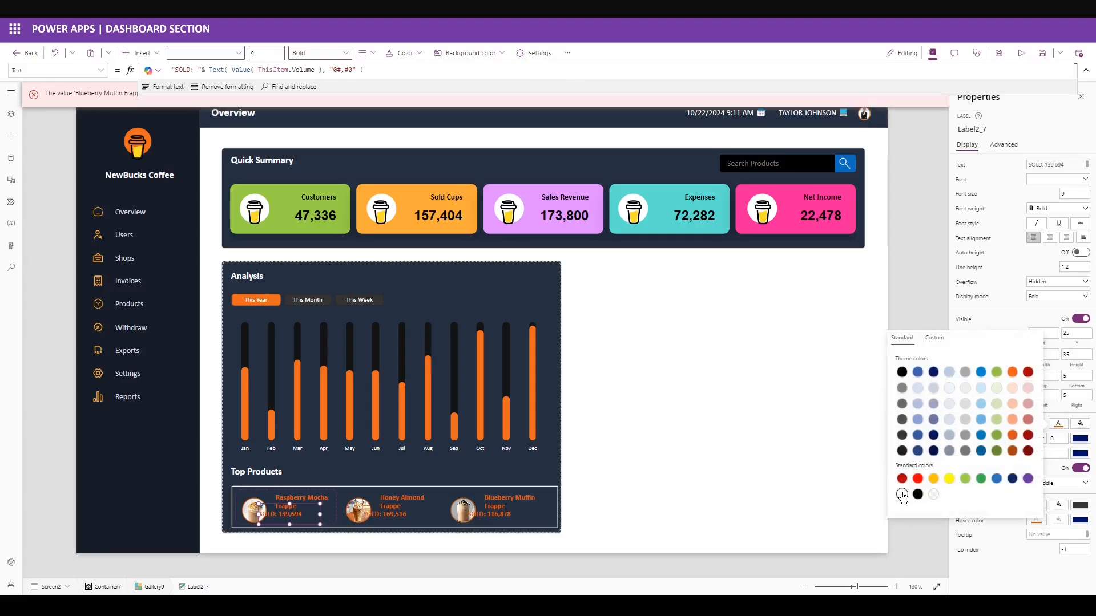
{"action": "left_click", "coordinate": [900, 494]}
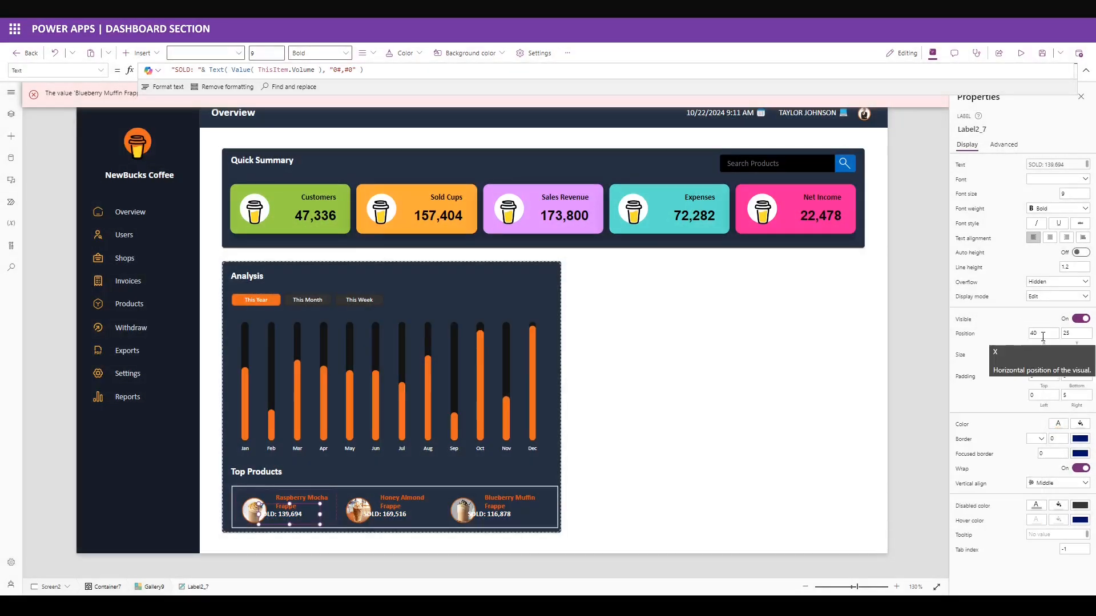
{"action": "left_click_drag", "start_coordinate": [1042, 336], "coordinate": [950, 333]}
{"action": "type", "text": "68"}
{"action": "left_click", "coordinate": [1001, 354]}
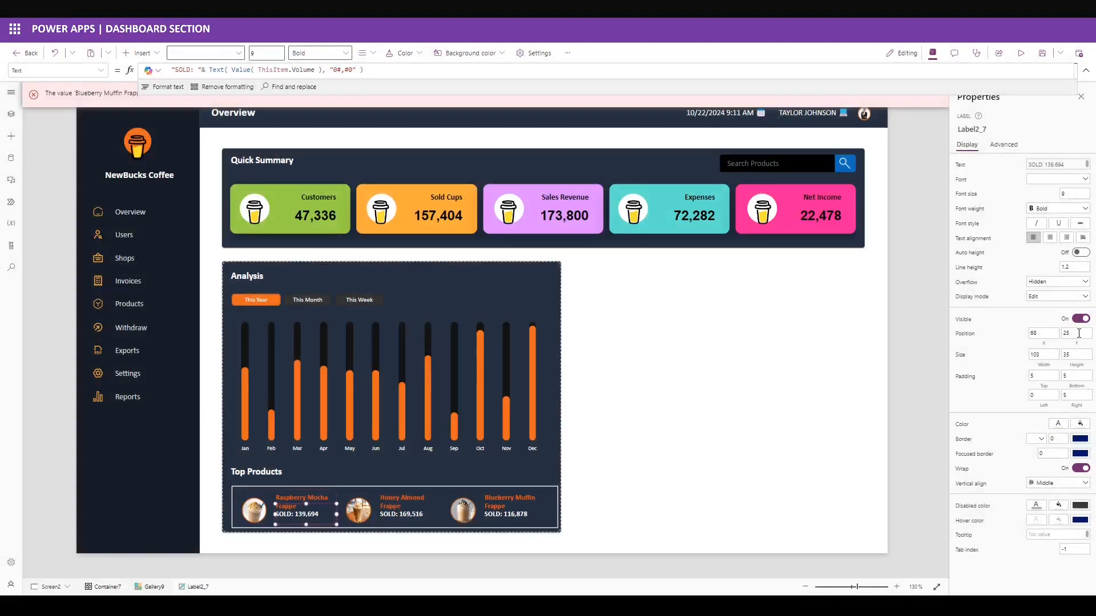
{"action": "left_click_drag", "start_coordinate": [1081, 333], "coordinate": [995, 336]}
{"action": "type", "text": "40"}
{"action": "left_click", "coordinate": [1008, 354]}
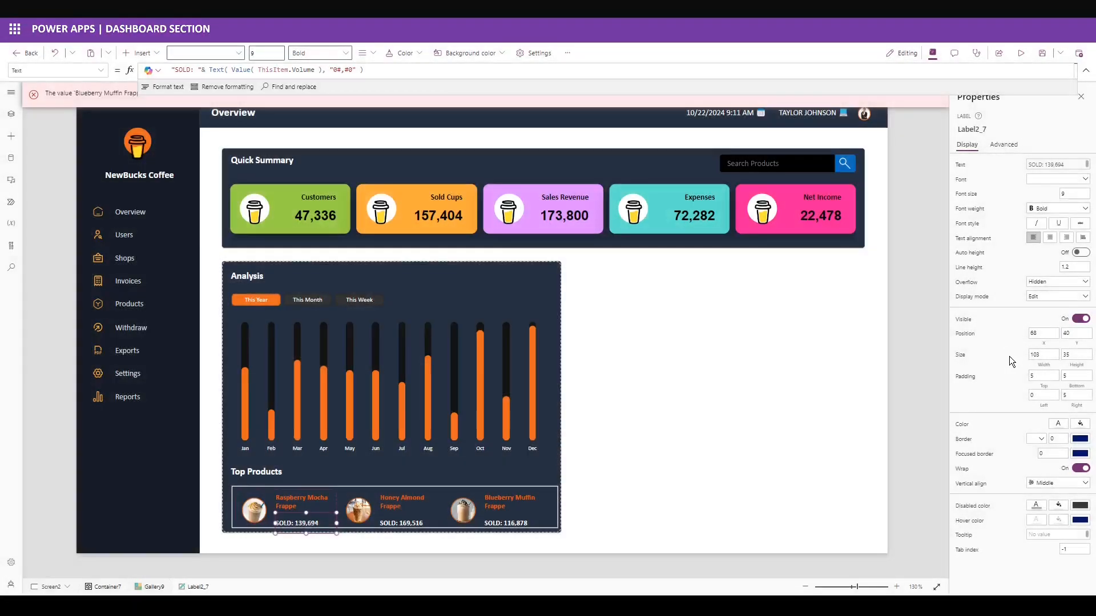
{"action": "type", "text": "23"}
{"action": "left_click", "coordinate": [997, 364]}
{"action": "left_click_drag", "start_coordinate": [1077, 355], "coordinate": [986, 354]}
{"action": "type", "text": "101"}
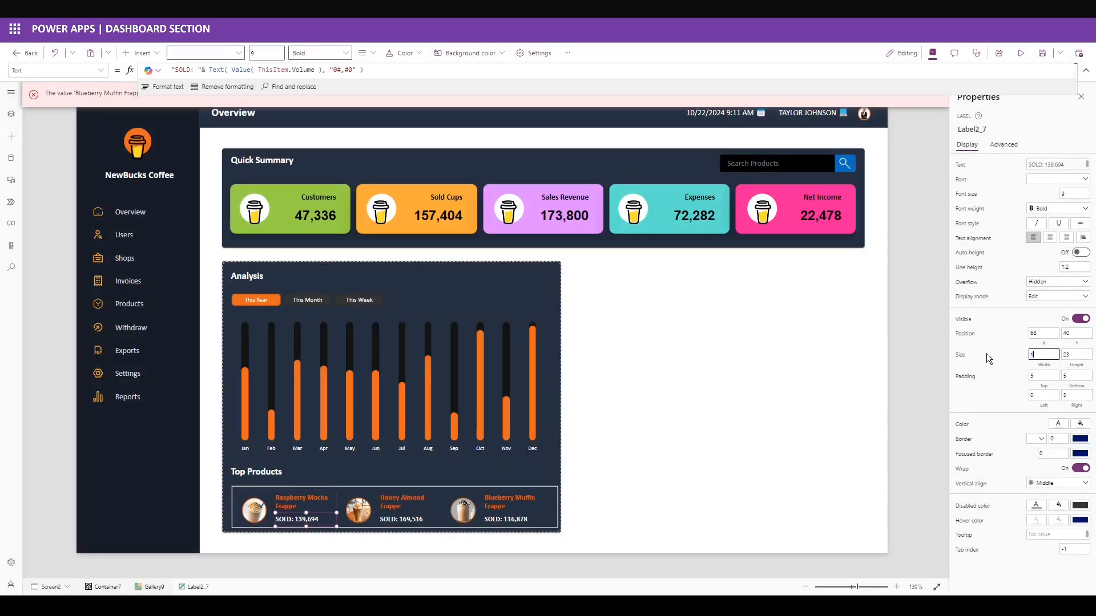
{"action": "left_click", "coordinate": [1008, 351]}
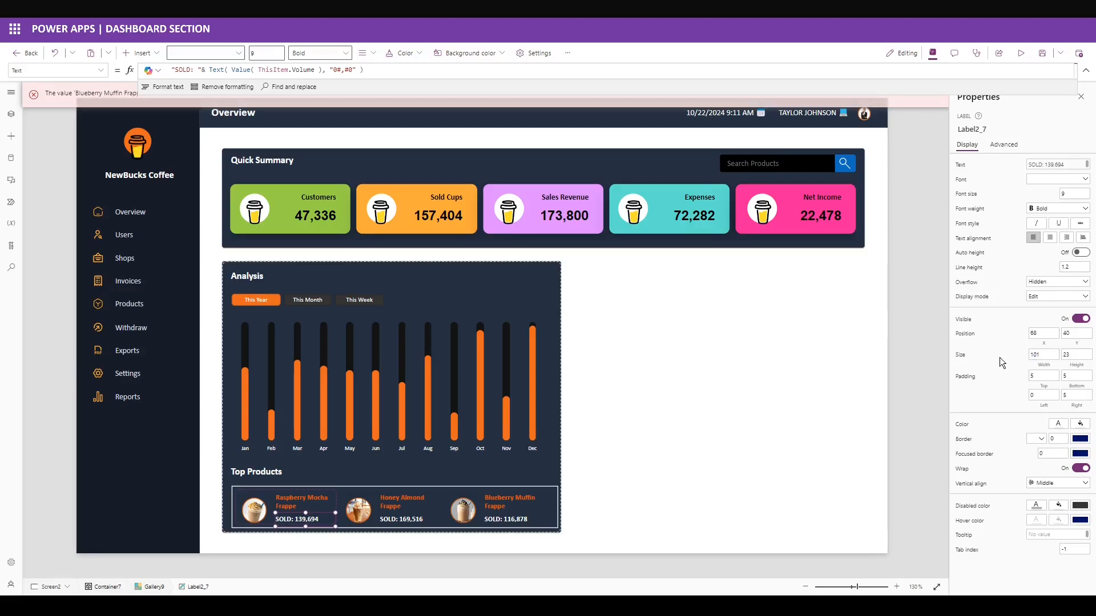
Set the Top Products gallery's border thickness to 0 and select its template padding.
{"action": "left_click", "coordinate": [154, 586]}
{"action": "left_click_drag", "start_coordinate": [1056, 307], "coordinate": [1018, 303]}
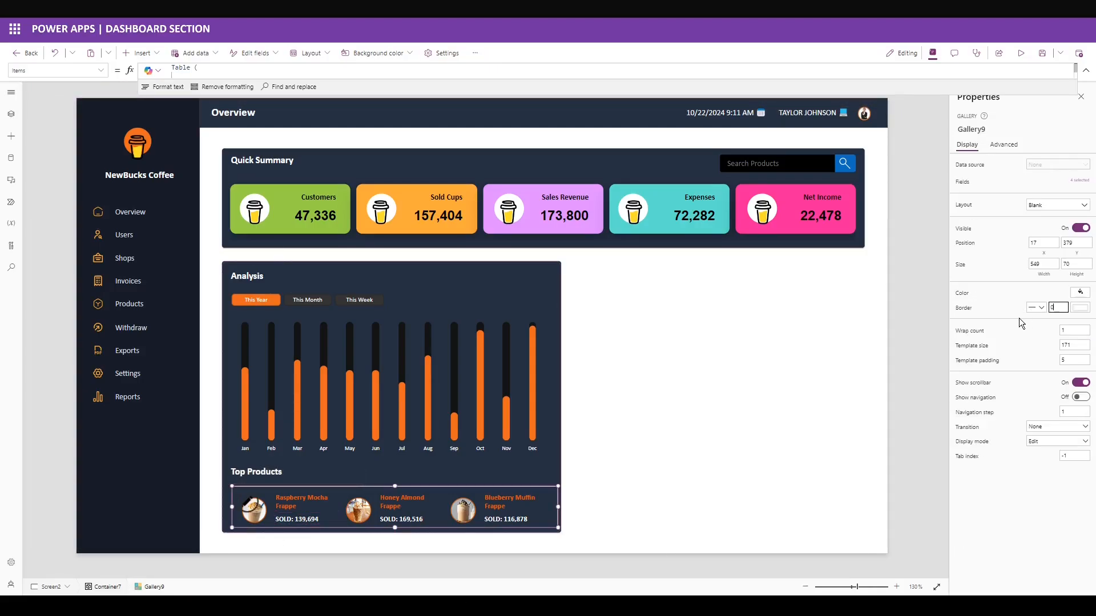
{"action": "type", "text": "0"}
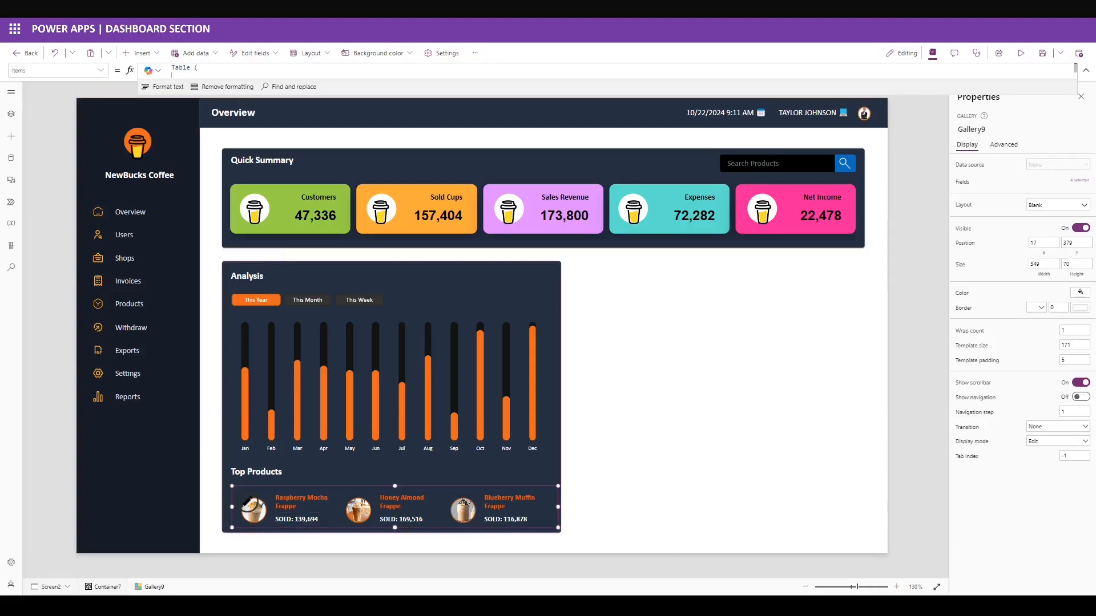
{"action": "left_click_drag", "start_coordinate": [1076, 360], "coordinate": [1039, 372]}
Finish zero template padding, then duplicate the Analysis panel beside the original.
{"action": "type", "text": "0"}
{"action": "left_click", "coordinate": [598, 465]}
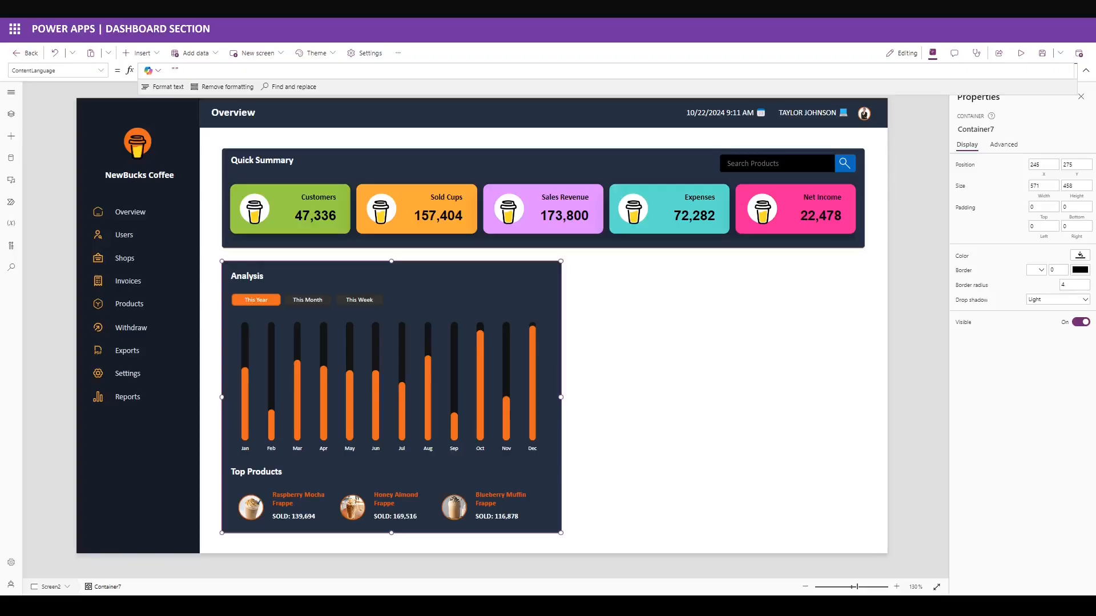
{"action": "key", "text": "ctrl+c"}
{"action": "key", "text": "ctrl+v"}
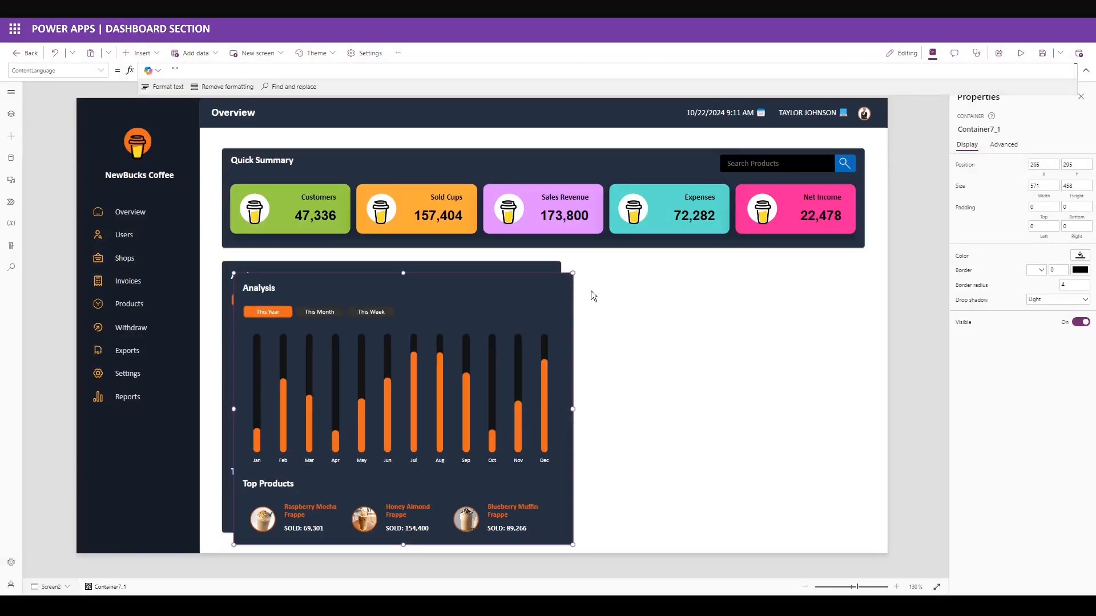
{"action": "left_click_drag", "start_coordinate": [658, 272], "coordinate": [762, 263]}
Empty the copied panel except its title, and set it to X 842, width 485.
{"action": "left_click", "coordinate": [549, 276]}
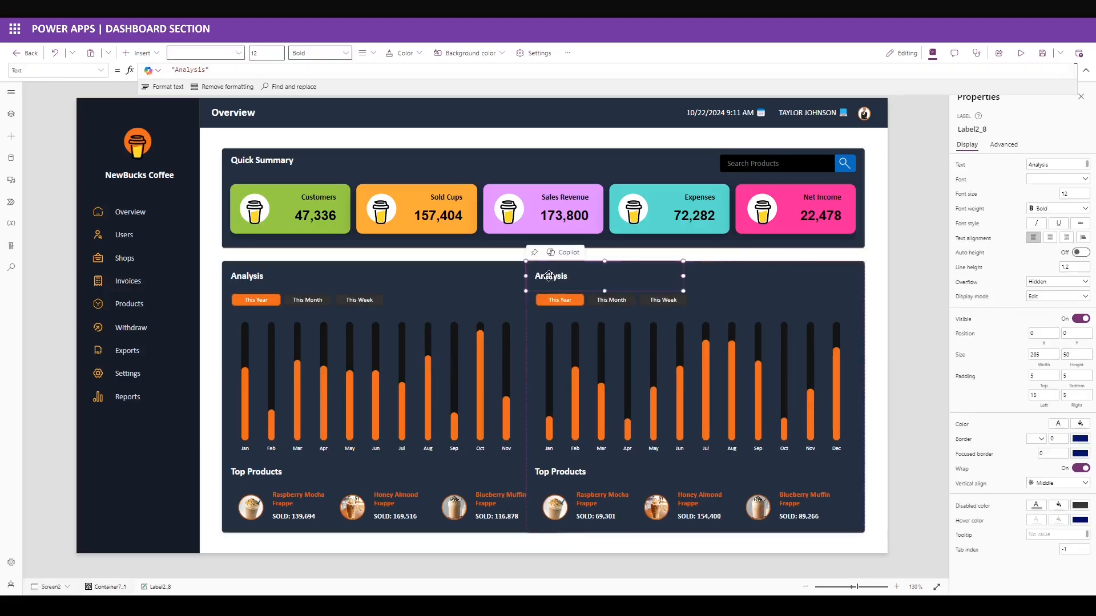
{"action": "key", "text": "ctrl+a"}
{"action": "left_click", "coordinate": [549, 276], "text": "ctrl"}
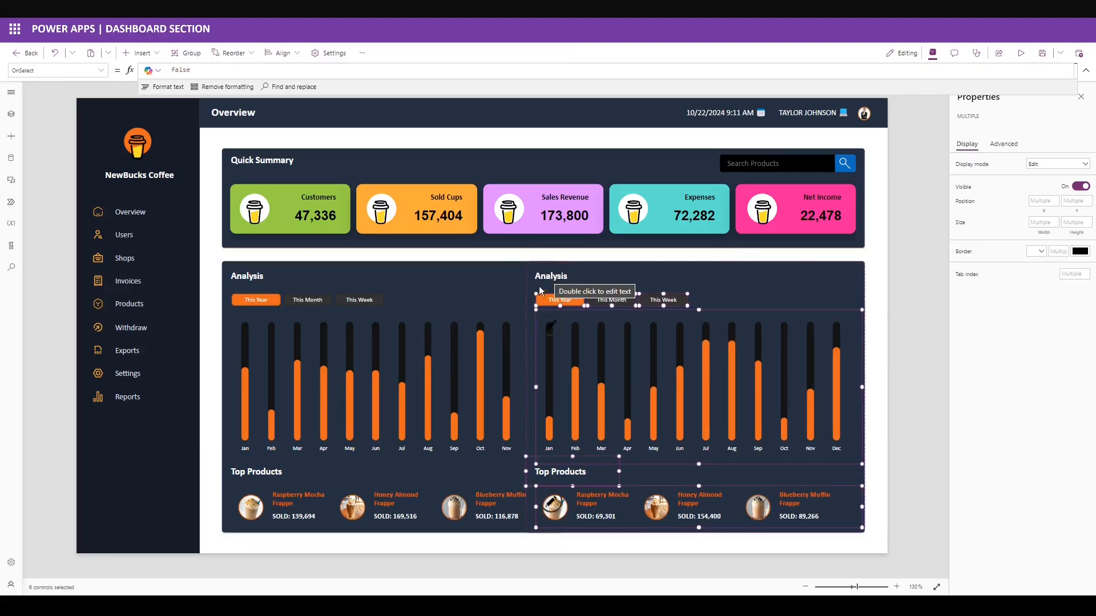
{"action": "key", "text": "Delete"}
{"action": "type", "text": "842"}
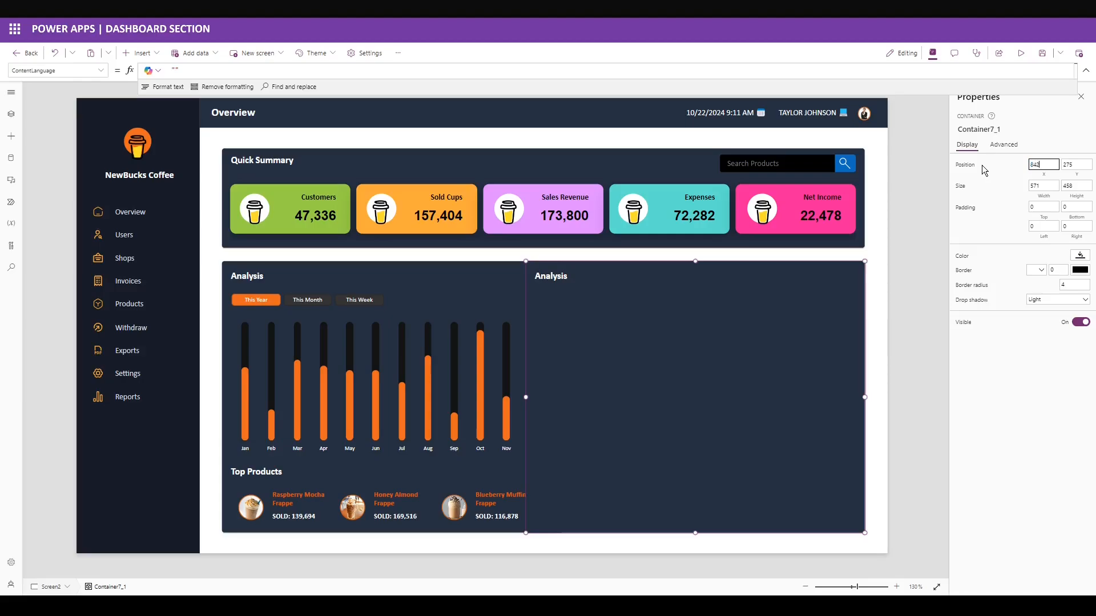
{"action": "key", "text": "Tab"}
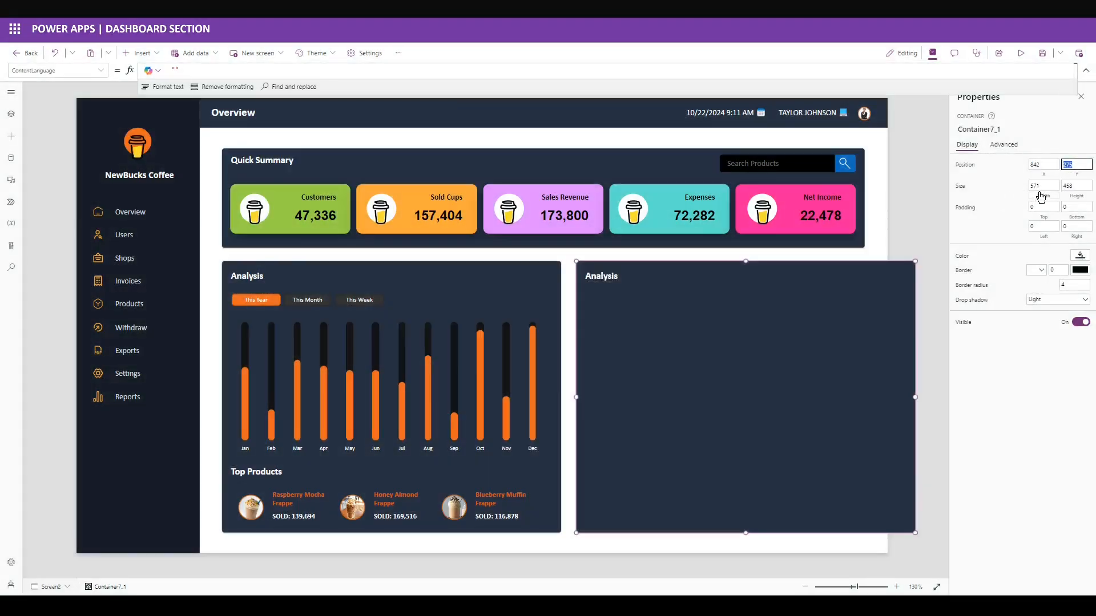
{"action": "double_click", "coordinate": [1040, 187]}
{"action": "type", "text": "485"}
{"action": "key", "text": "Return"}
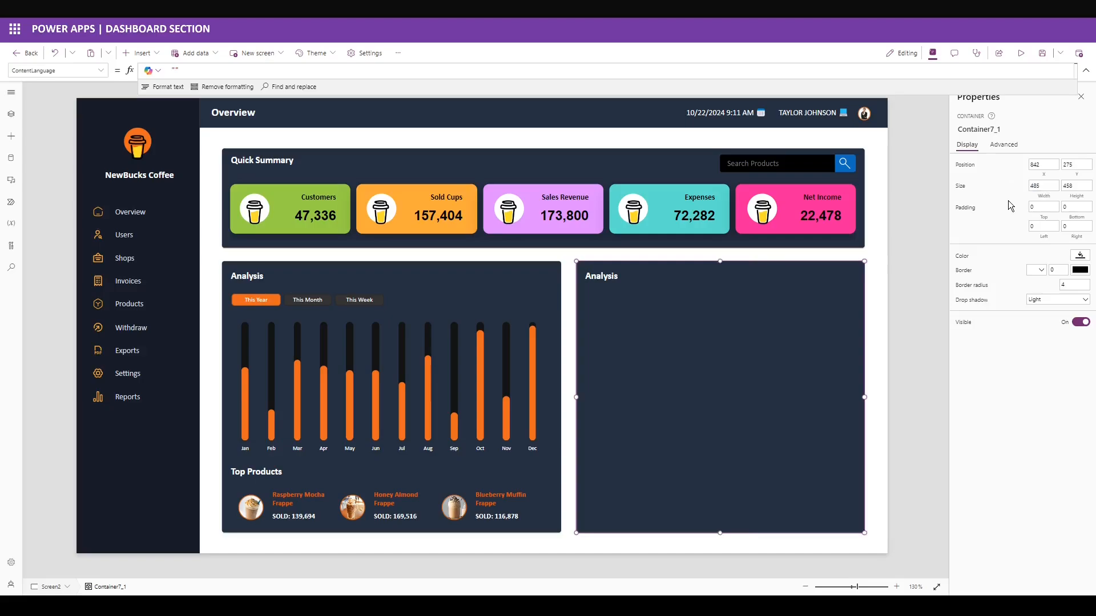
Change the copied panel's heading to 'Sold Products' and select the This Week and This Month buttons.
{"action": "left_click", "coordinate": [605, 280]}
{"action": "left_click", "coordinate": [1030, 165]}
{"action": "type", "text": "Sold Pr"}
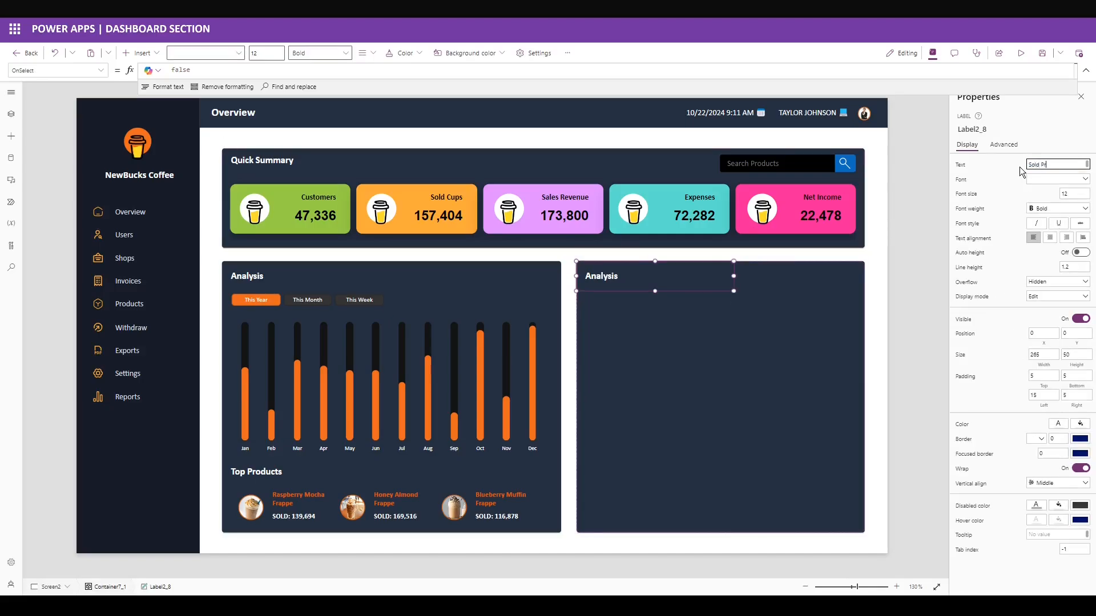
{"action": "type", "text": "oducts"}
{"action": "left_click", "coordinate": [998, 165]}
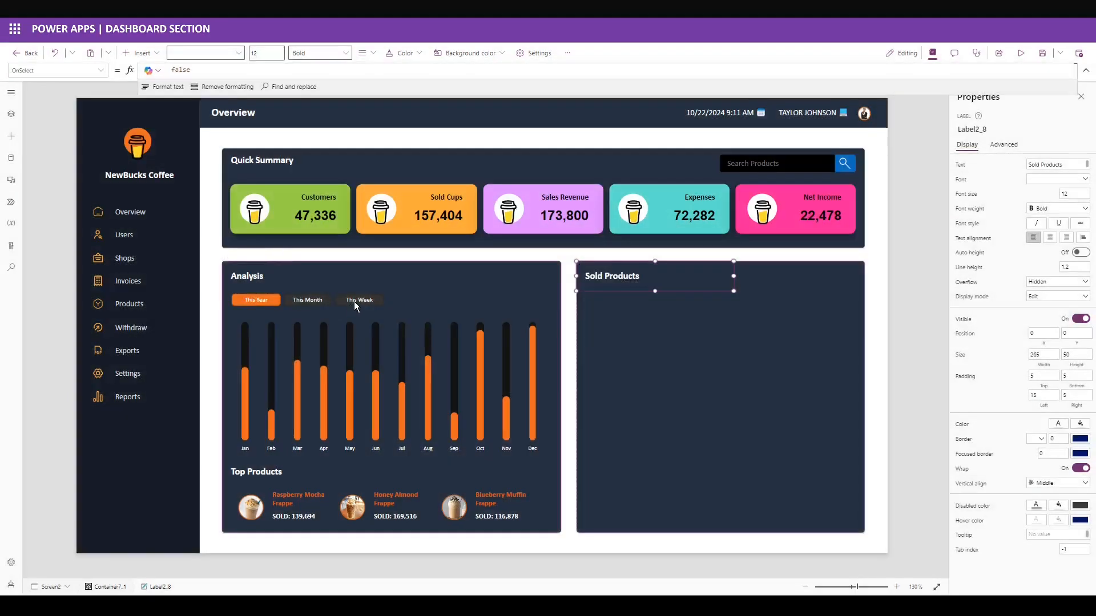
{"action": "left_click", "coordinate": [353, 301]}
{"action": "left_click", "coordinate": [320, 303], "text": "shift"}
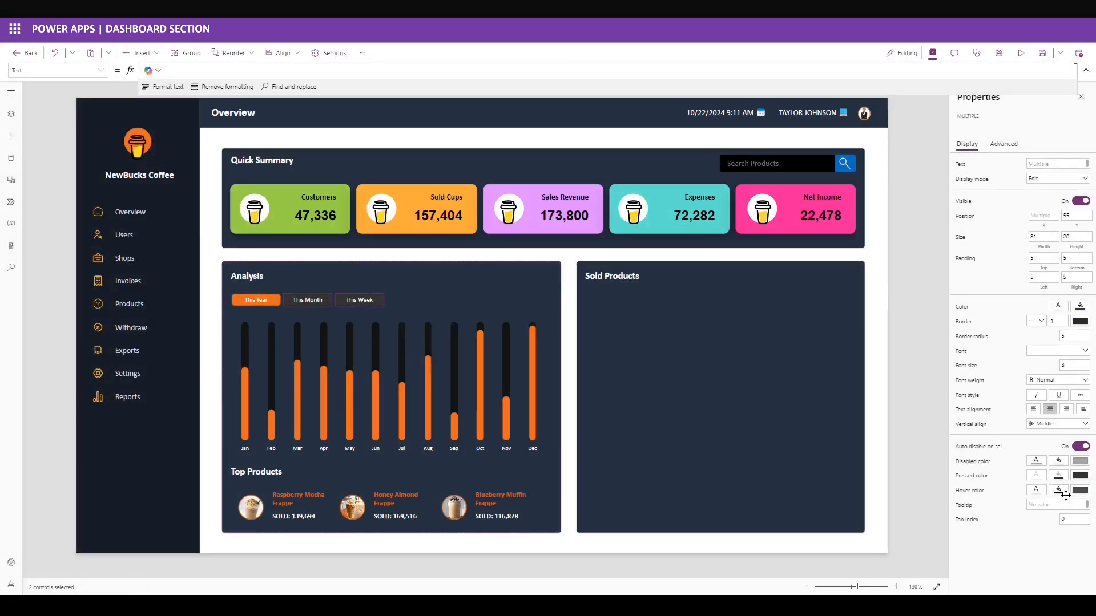
Fill the This Month and This Week buttons with black.
{"action": "left_click", "coordinate": [1079, 306]}
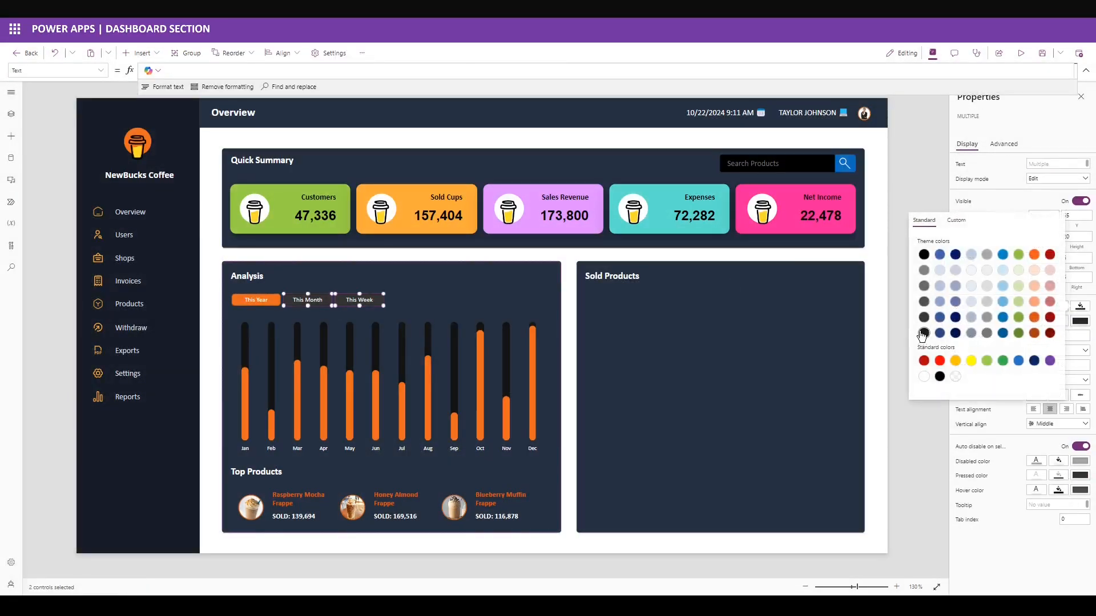
{"action": "left_click", "coordinate": [939, 377]}
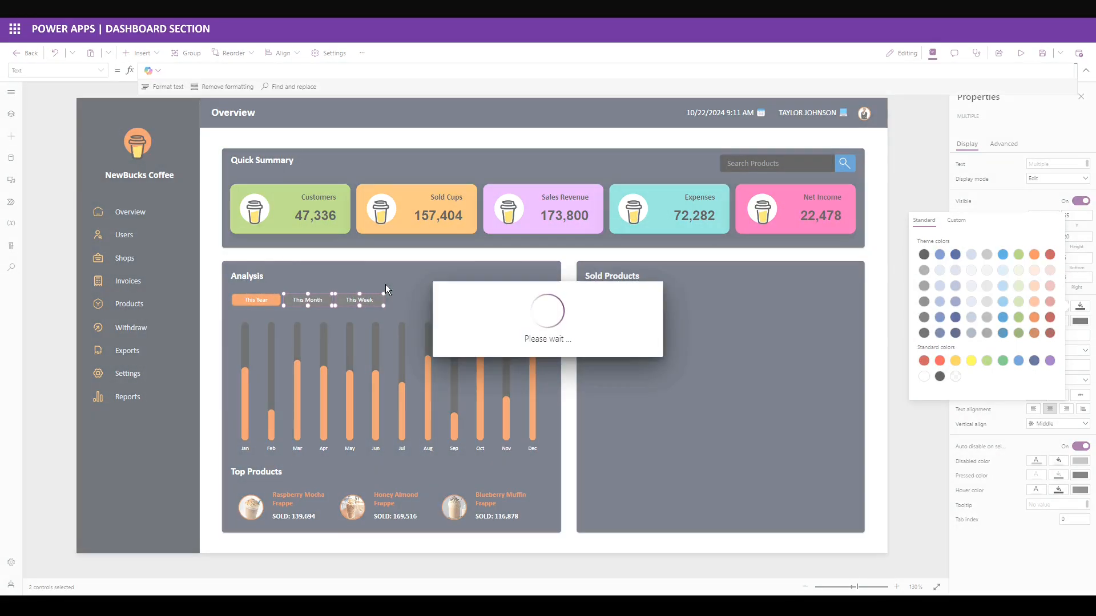
{"action": "left_click", "coordinate": [369, 298]}
Copy This Week into Sold Products' top-right as a 'See All' button at X 415, width 60.
{"action": "left_click", "coordinate": [368, 298]}
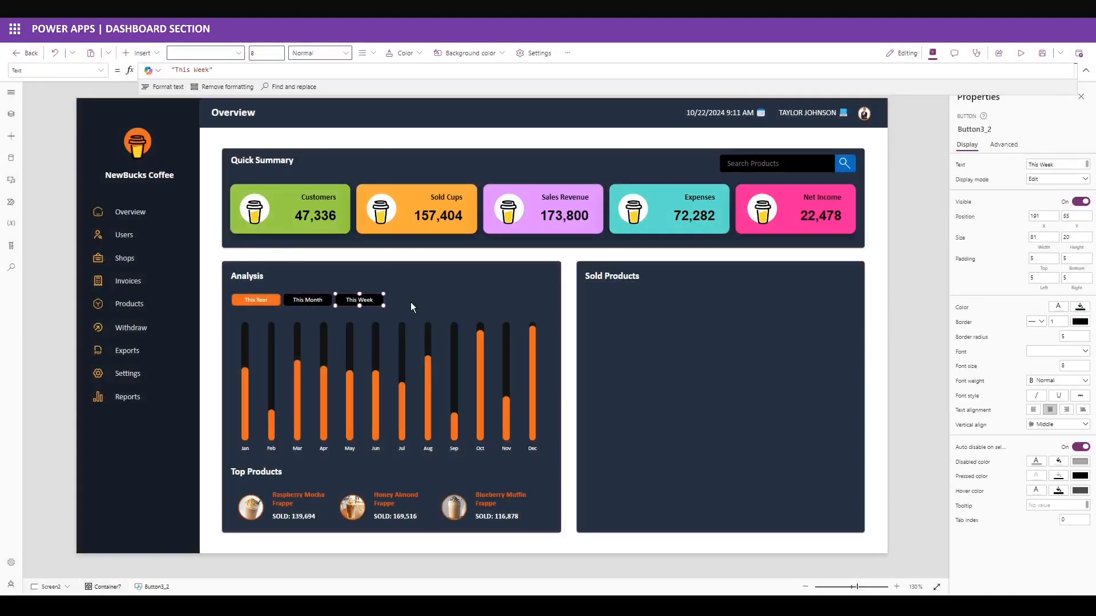
{"action": "left_click", "coordinate": [772, 296]}
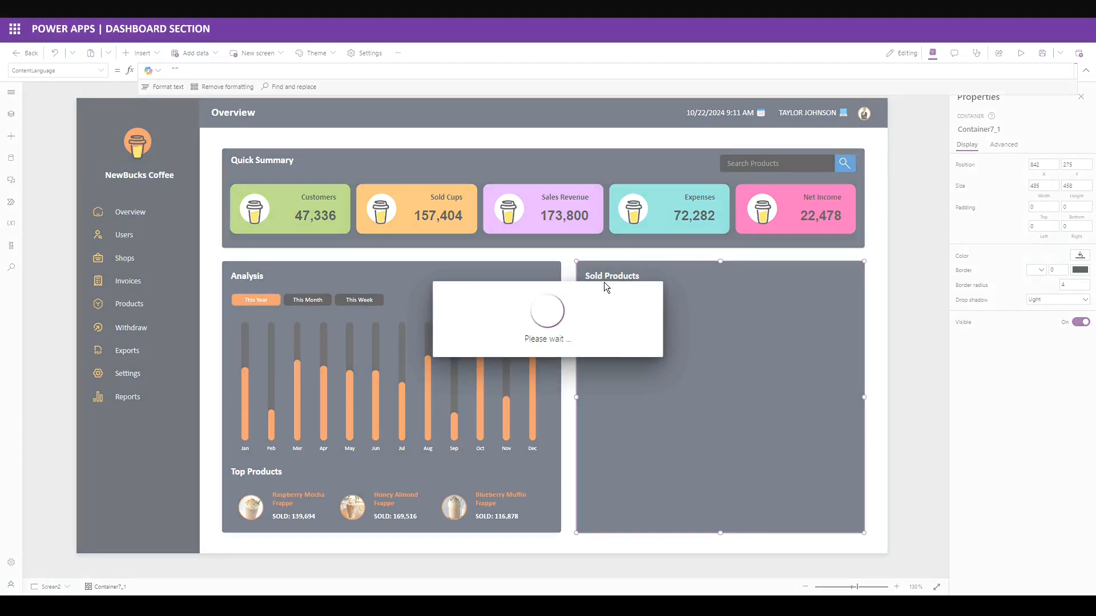
{"action": "left_click_drag", "start_coordinate": [618, 289], "coordinate": [822, 274]}
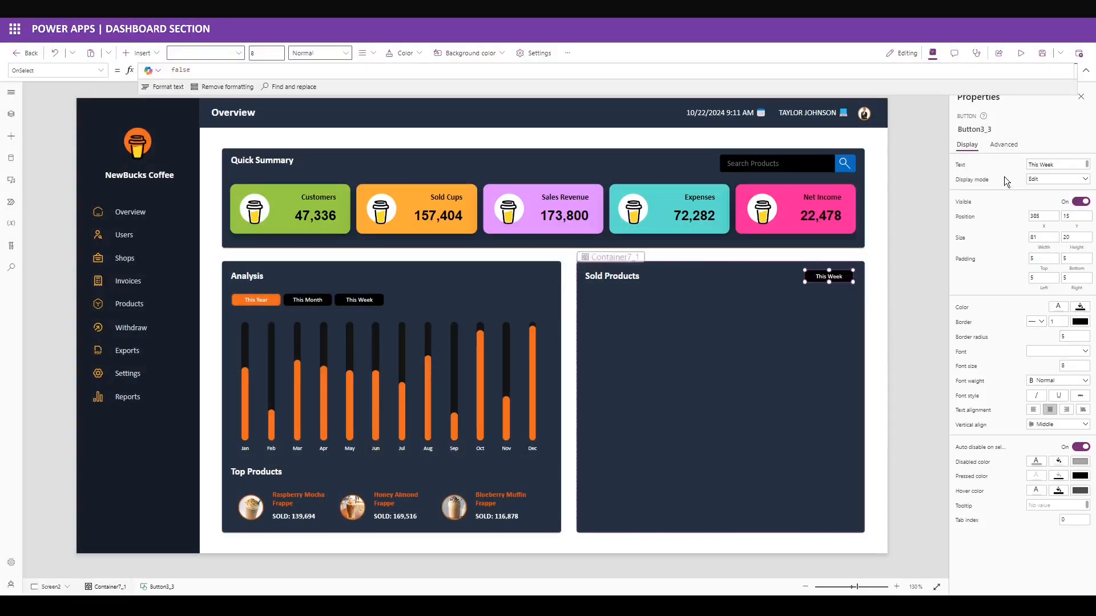
{"action": "triple_click", "coordinate": [1033, 166]}
{"action": "type", "text": "See All"}
{"action": "left_click", "coordinate": [1008, 225]}
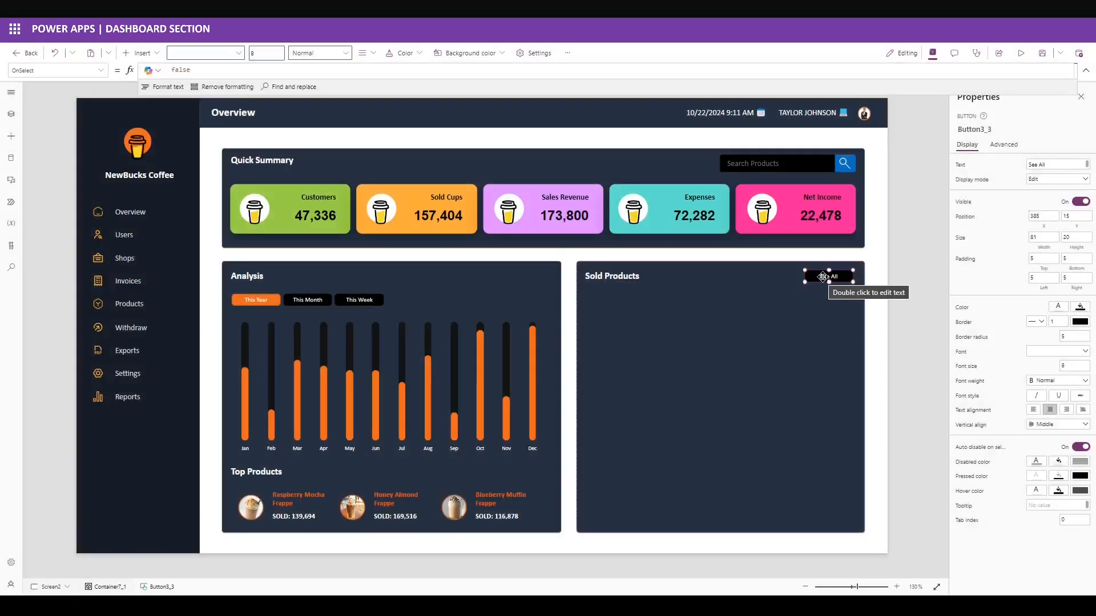
{"action": "left_click", "coordinate": [1043, 216]}
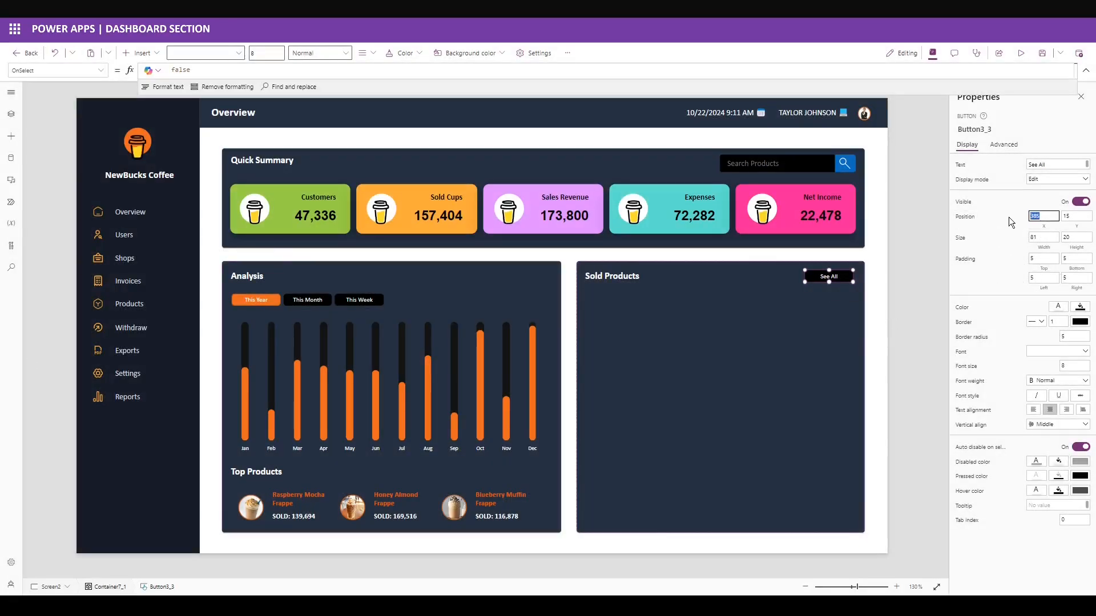
{"action": "left_click", "coordinate": [1018, 245]}
{"action": "left_click_drag", "start_coordinate": [1042, 237], "coordinate": [1009, 236]}
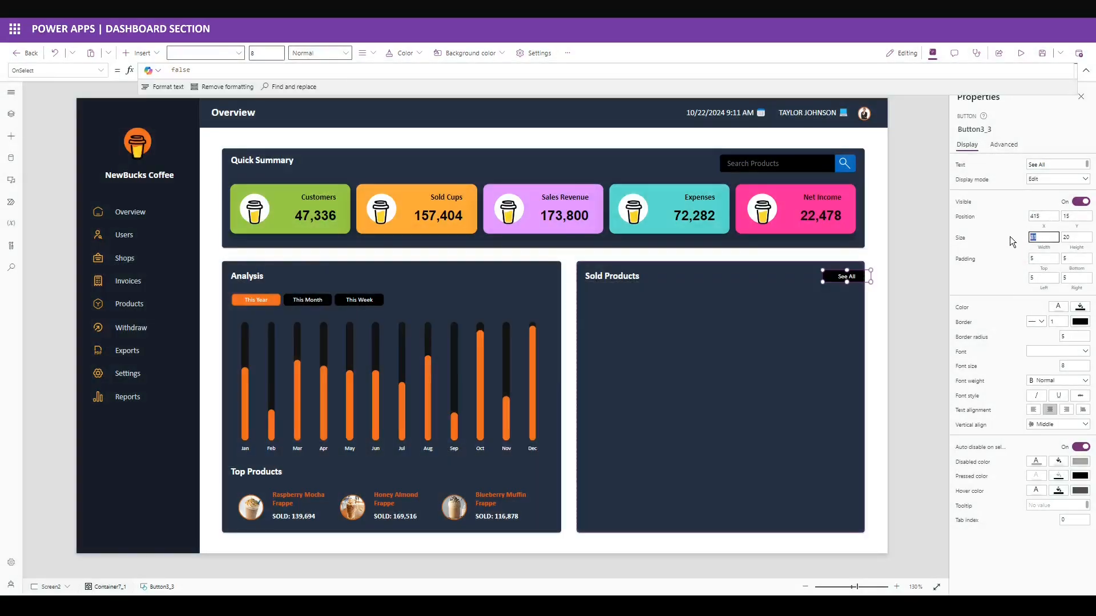
{"action": "key", "text": "Return"}
Insert a blank flexible height gallery into the Sold Products panel.
{"action": "left_click", "coordinate": [661, 337]}
{"action": "left_click", "coordinate": [139, 52]}
{"action": "type", "text": "gal"}
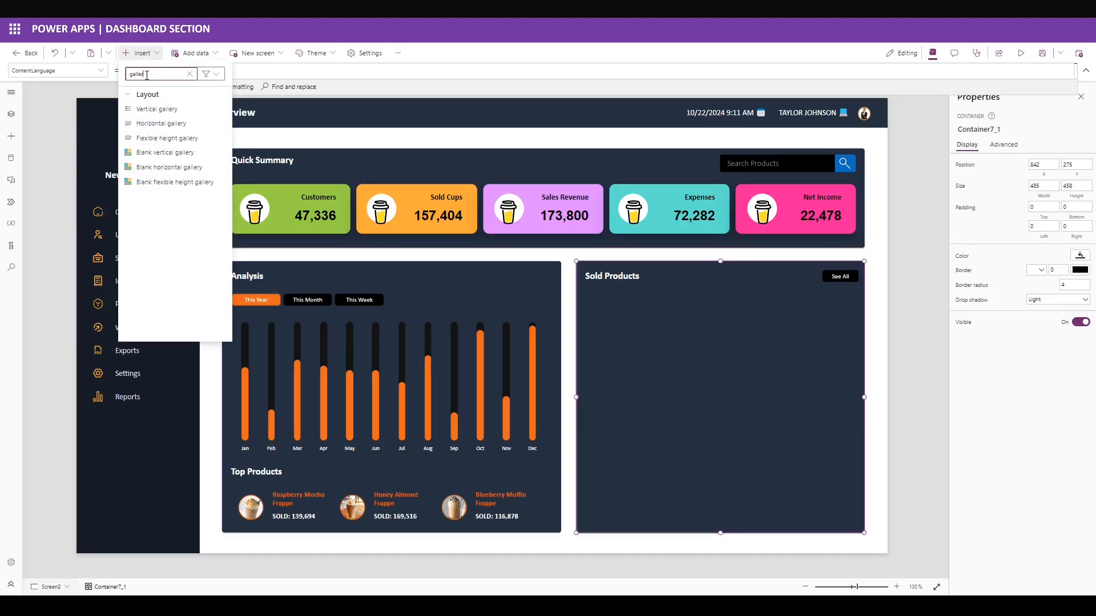
{"action": "type", "text": "le"}
{"action": "left_click", "coordinate": [165, 181]}
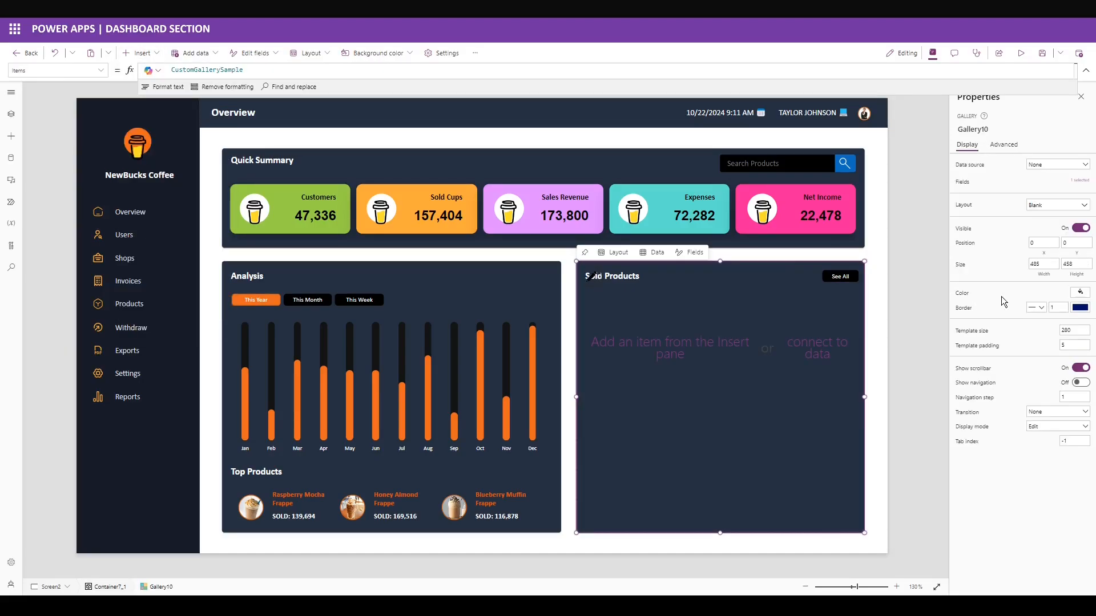
Give the gallery a white border, position 14, 50, and size 461 by 396.
{"action": "left_click", "coordinate": [1079, 308]}
{"action": "left_click", "coordinate": [923, 378]}
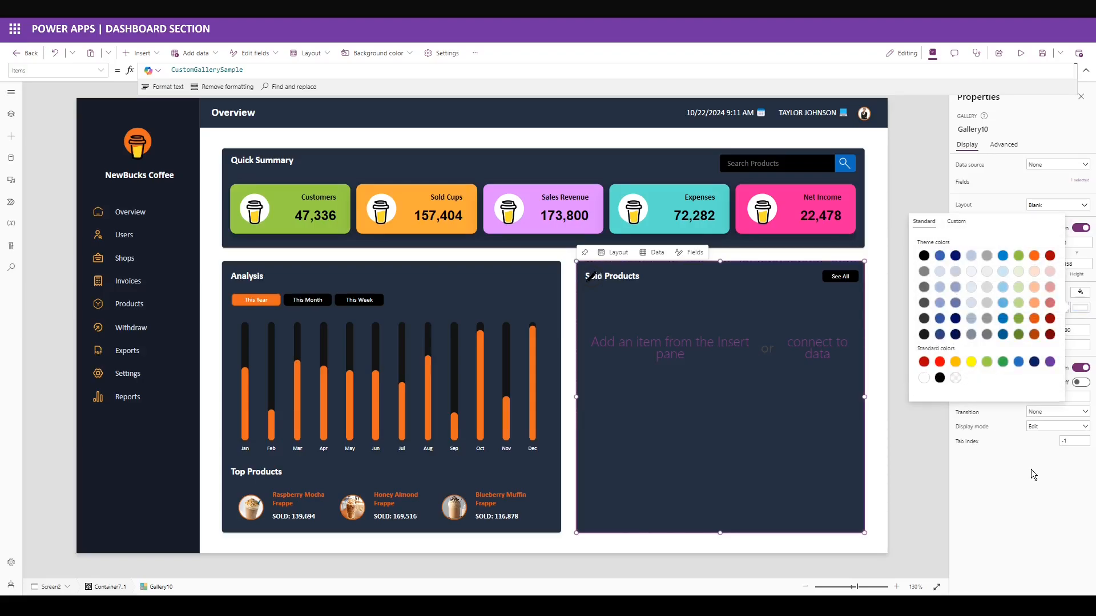
{"action": "left_click", "coordinate": [1030, 469]}
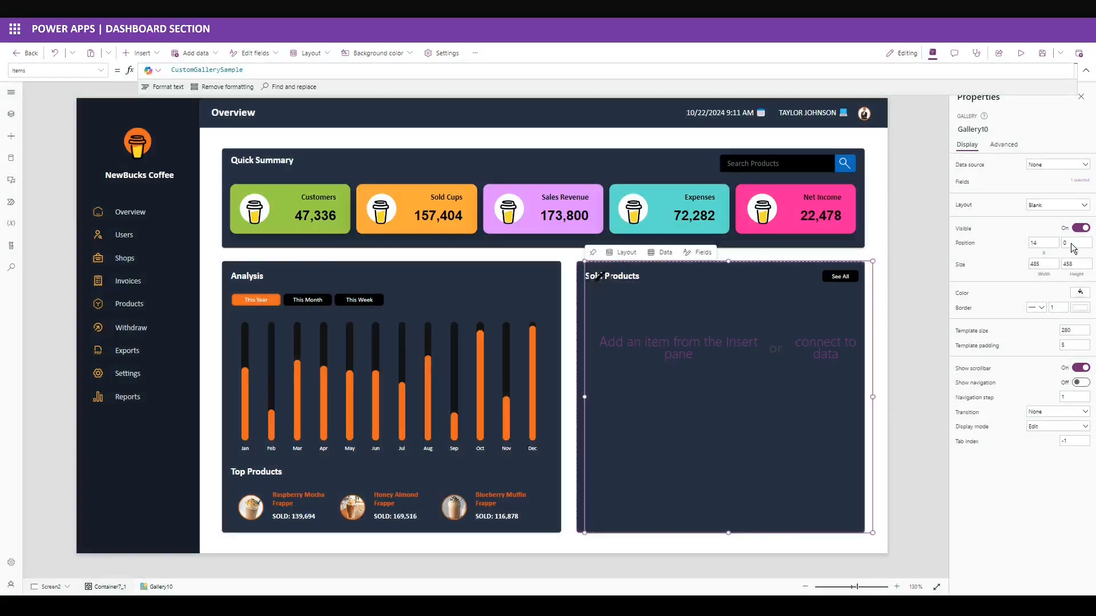
{"action": "left_click", "coordinate": [1073, 243]}
{"action": "type", "text": "50"}
{"action": "left_click", "coordinate": [1046, 264]}
{"action": "key", "text": "BackSpace"}
{"action": "key", "text": "BackSpace"}
{"action": "key", "text": "BackSpace"}
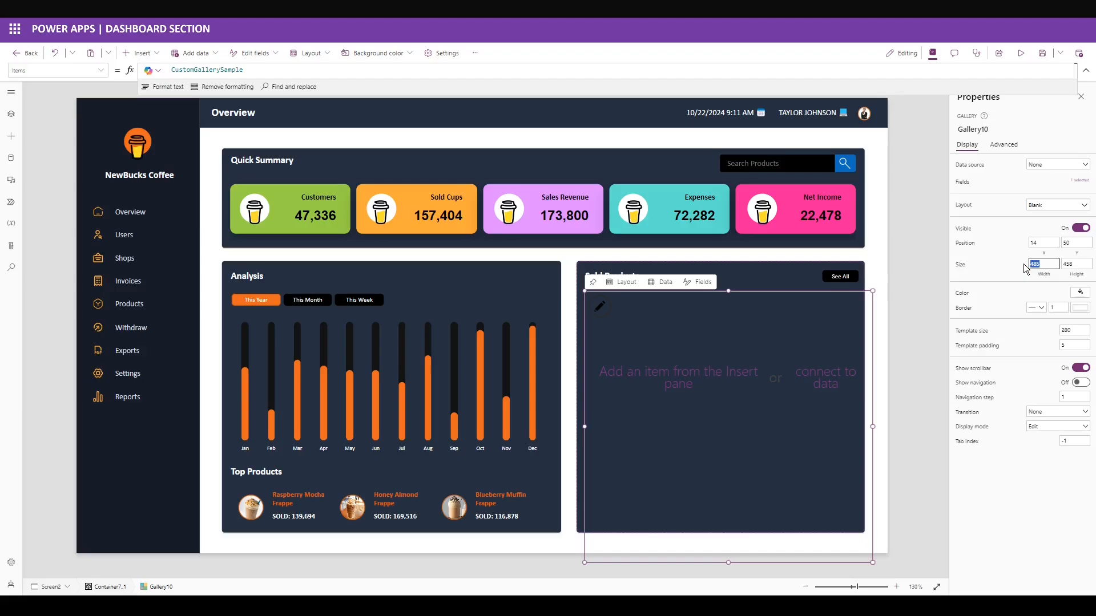
{"action": "type", "text": "461"}
{"action": "left_click", "coordinate": [1072, 265]}
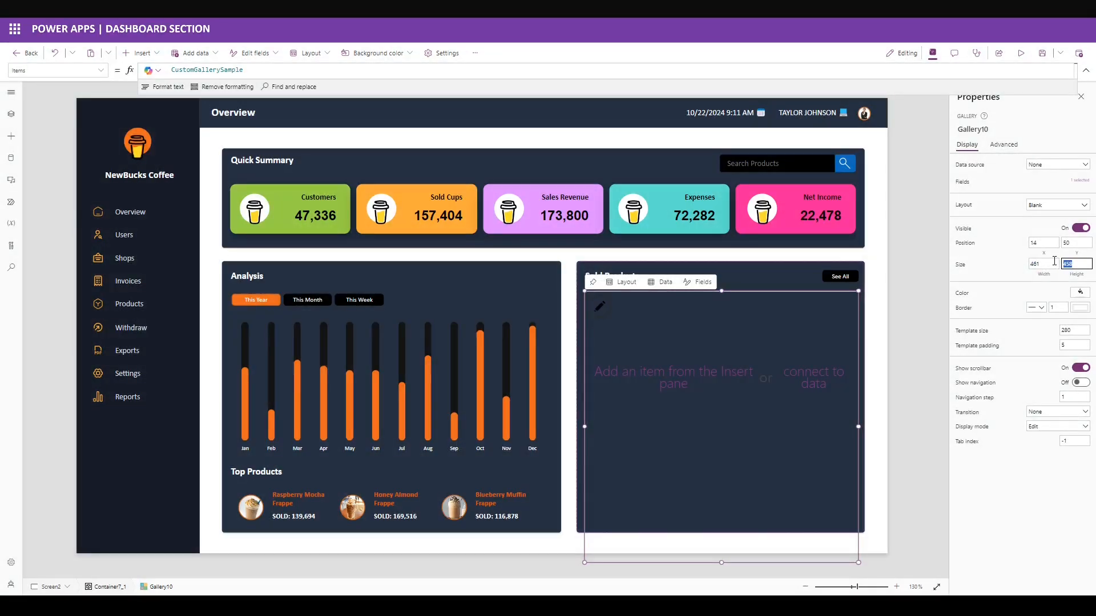
{"action": "key", "text": "BackSpace"}
{"action": "key", "text": "BackSpace"}
{"action": "key", "text": "BackSpace"}
{"action": "type", "text": "3"}
{"action": "left_click", "coordinate": [1019, 274]}
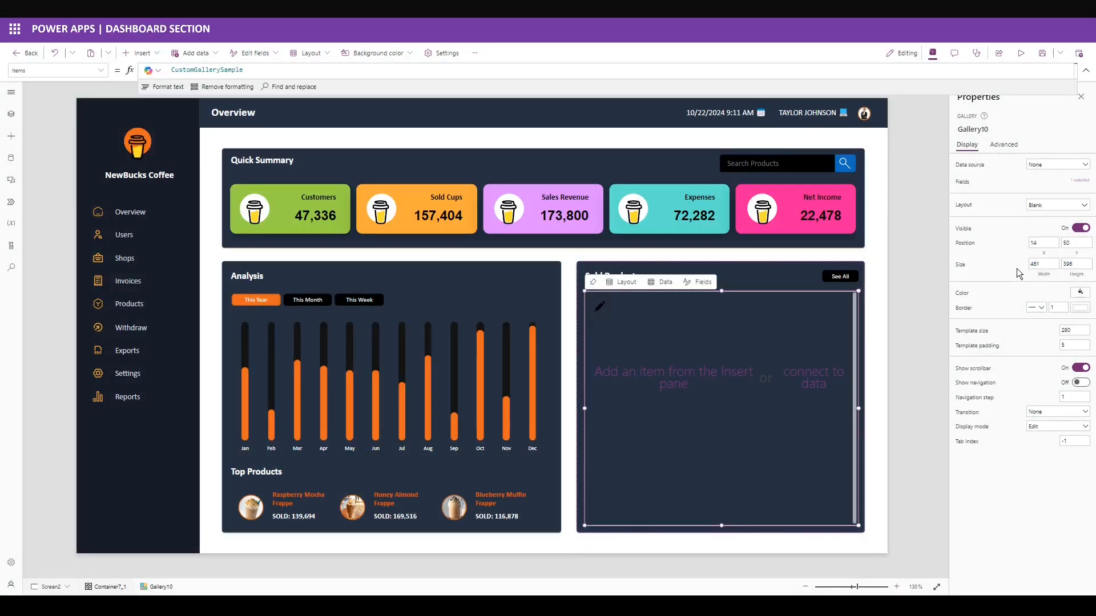
Keep the gallery border thickness at 1, set template size 81, and open its Items formula.
{"action": "left_click_drag", "start_coordinate": [1057, 307], "coordinate": [1034, 308]}
{"action": "type", "text": "0"}
{"action": "left_click", "coordinate": [1012, 304]}
{"action": "left_click", "coordinate": [1065, 308]}
{"action": "key", "text": "BackSpace"}
{"action": "type", "text": "1"}
{"action": "left_click", "coordinate": [1030, 321]}
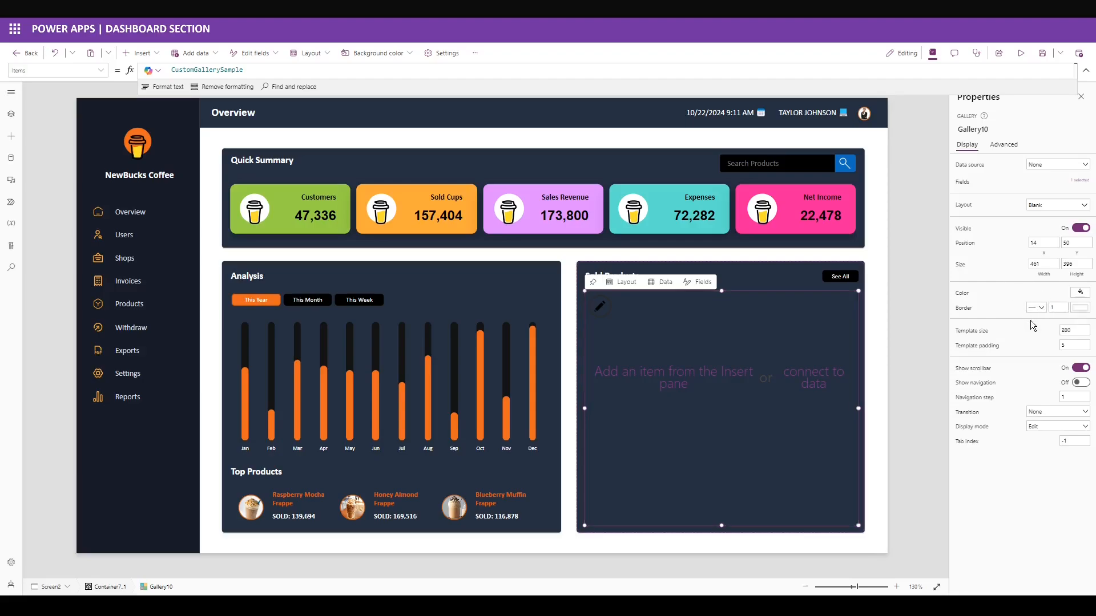
{"action": "left_click", "coordinate": [1076, 333]}
{"action": "type", "text": "8"}
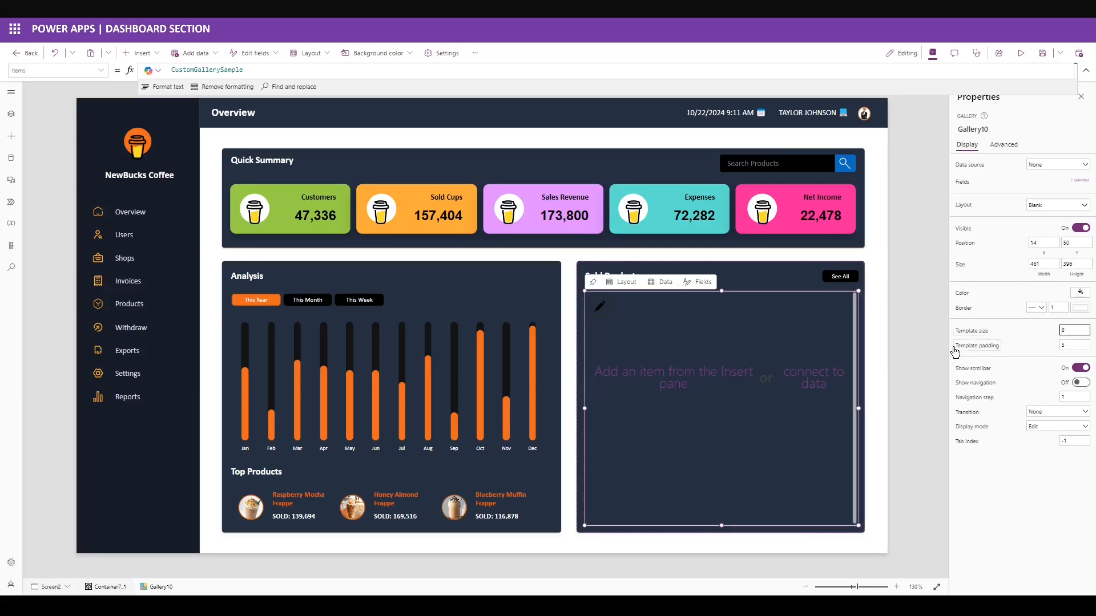
{"action": "type", "text": "1"}
{"action": "type", "text": "0"}
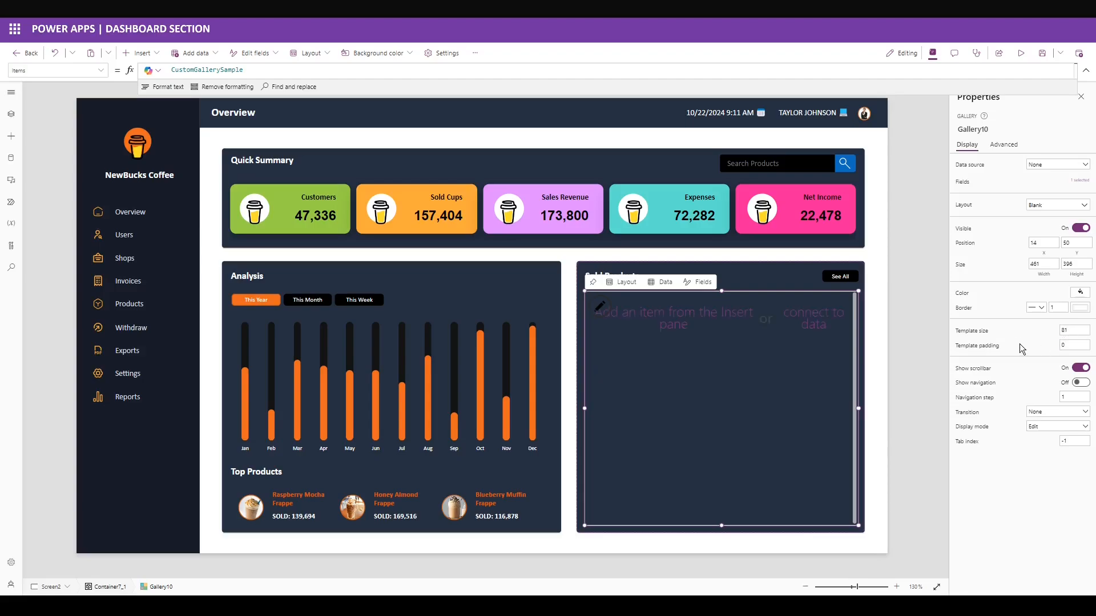
{"action": "left_click", "coordinate": [913, 70]}
{"action": "left_click_drag", "start_coordinate": [910, 110], "coordinate": [891, 422]}
Replace the gallery Items with the frappe Table of Rank, CoffeeName, Description, Volume and Image.
{"action": "key", "text": "ctrl+a"}
{"action": "key", "text": "ctrl+v"}
{"action": "scroll", "coordinate": [276, 156], "scroll_direction": "up", "scroll_amount": 6}
{"action": "double_click", "coordinate": [198, 76]}
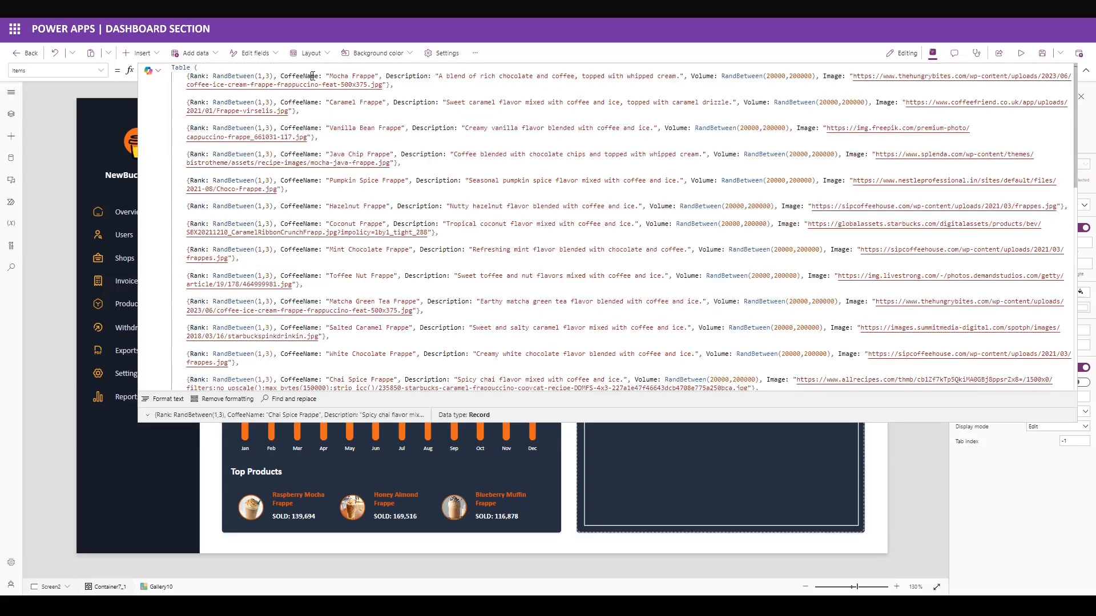
{"action": "double_click", "coordinate": [311, 76]}
{"action": "double_click", "coordinate": [408, 76]}
{"action": "double_click", "coordinate": [699, 76]}
{"action": "double_click", "coordinate": [832, 76]}
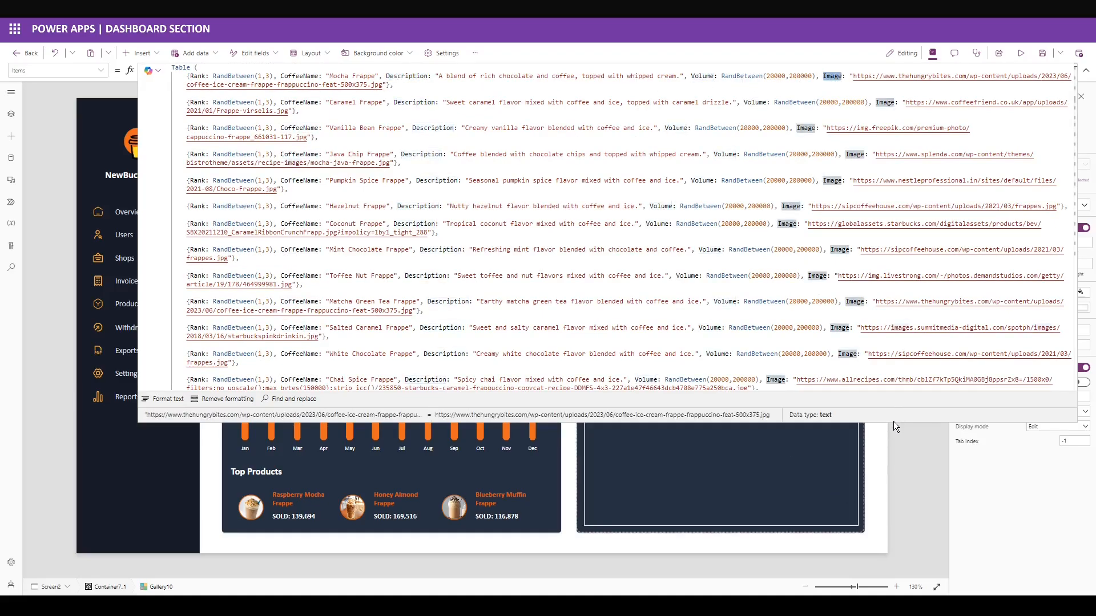
{"action": "left_click_drag", "start_coordinate": [892, 423], "coordinate": [825, 80]}
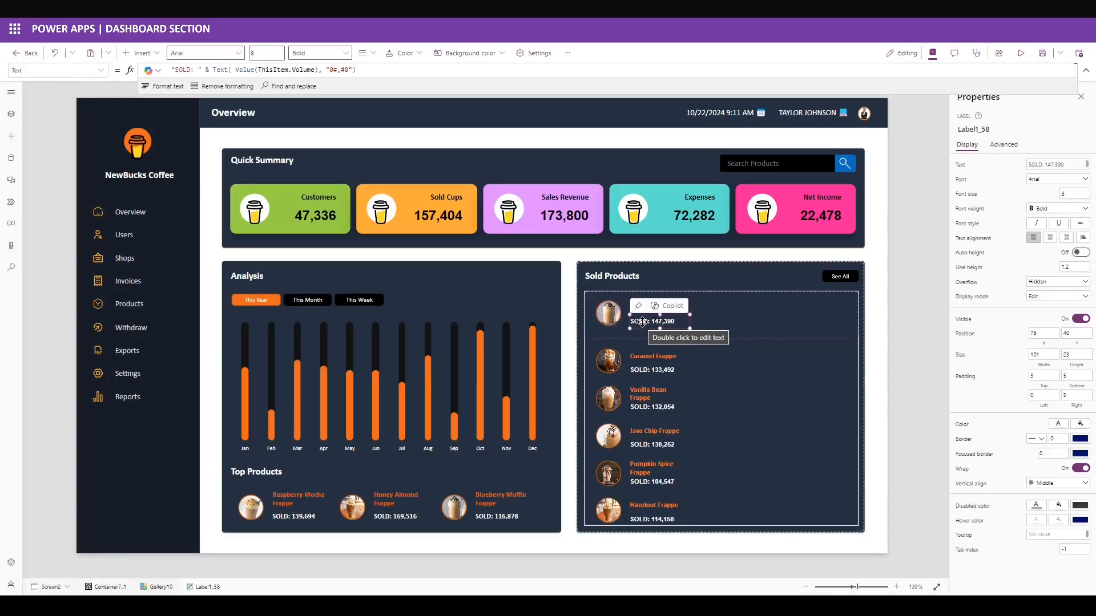
Set the frappe name label to Open Sans, X 70, height 30, left padding 10.
{"action": "left_click", "coordinate": [608, 312]}
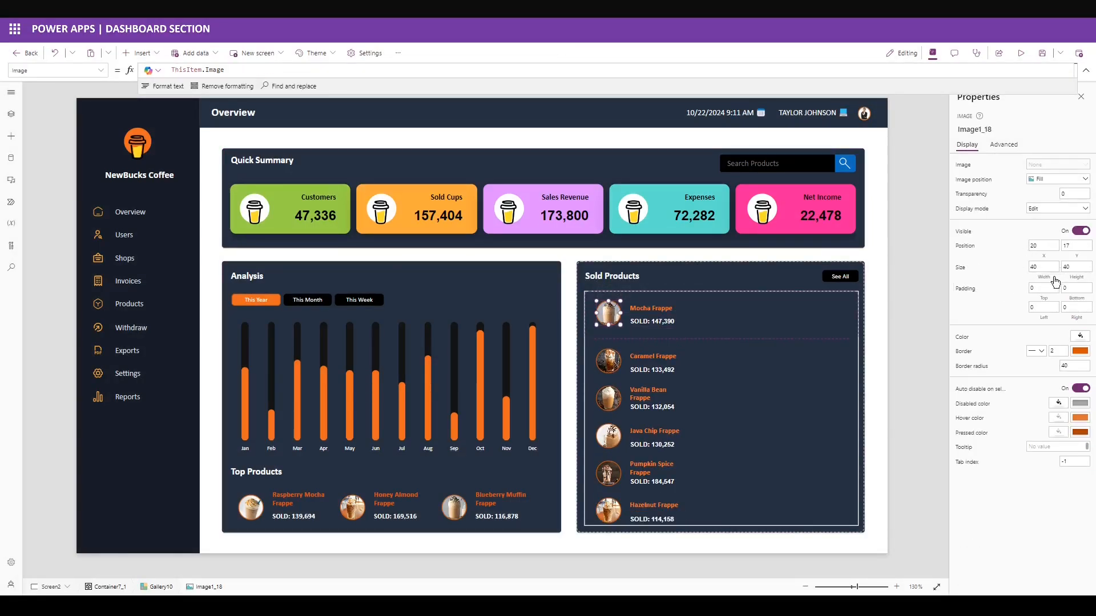
{"action": "left_click", "coordinate": [651, 308]}
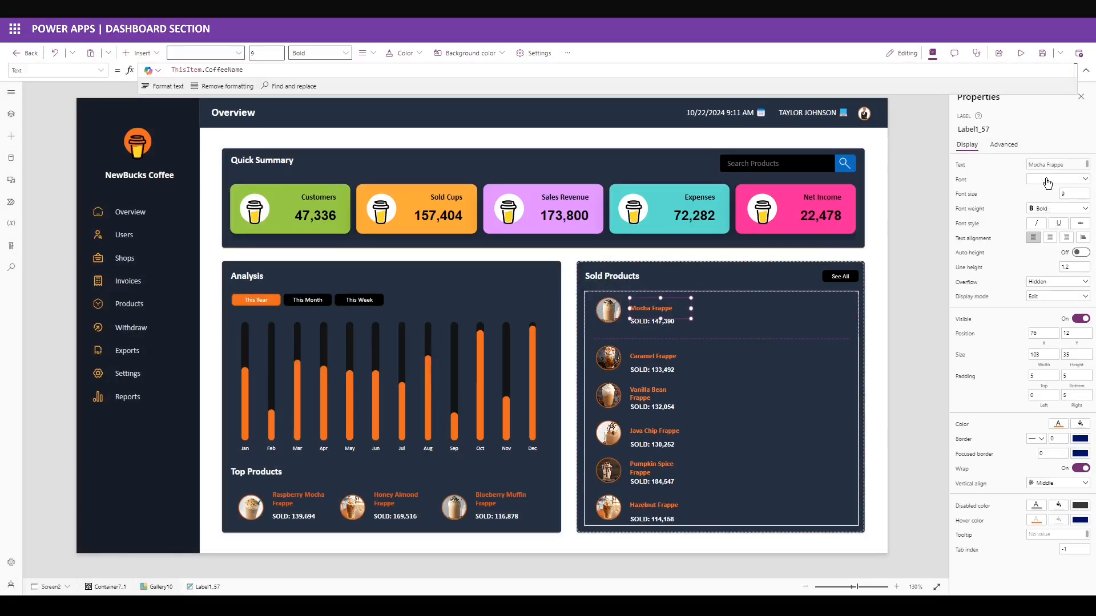
{"action": "left_click", "coordinate": [1049, 184]}
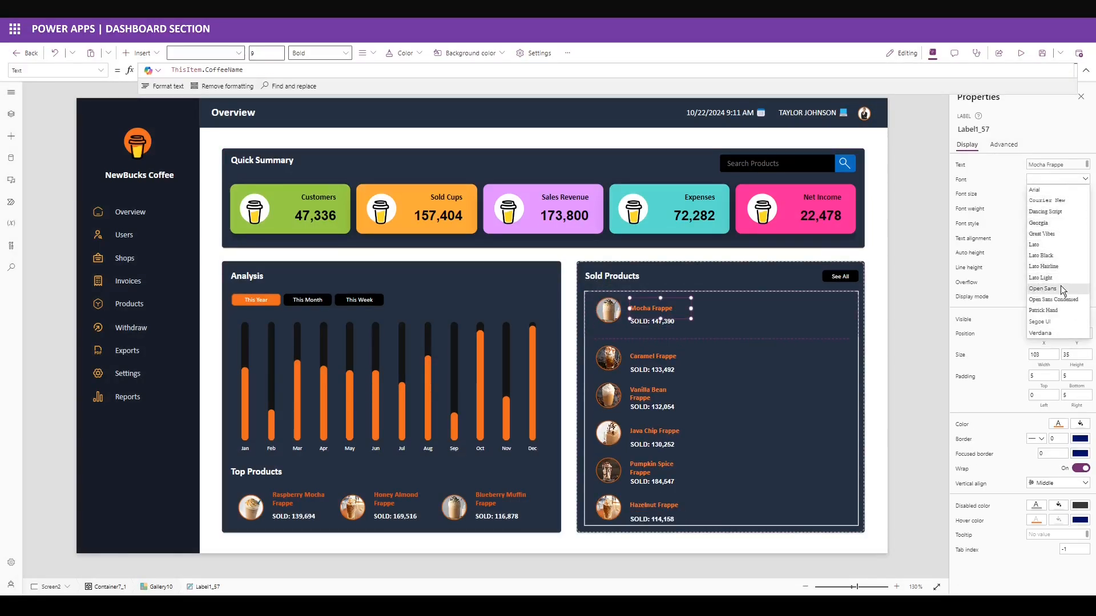
{"action": "left_click", "coordinate": [1059, 288]}
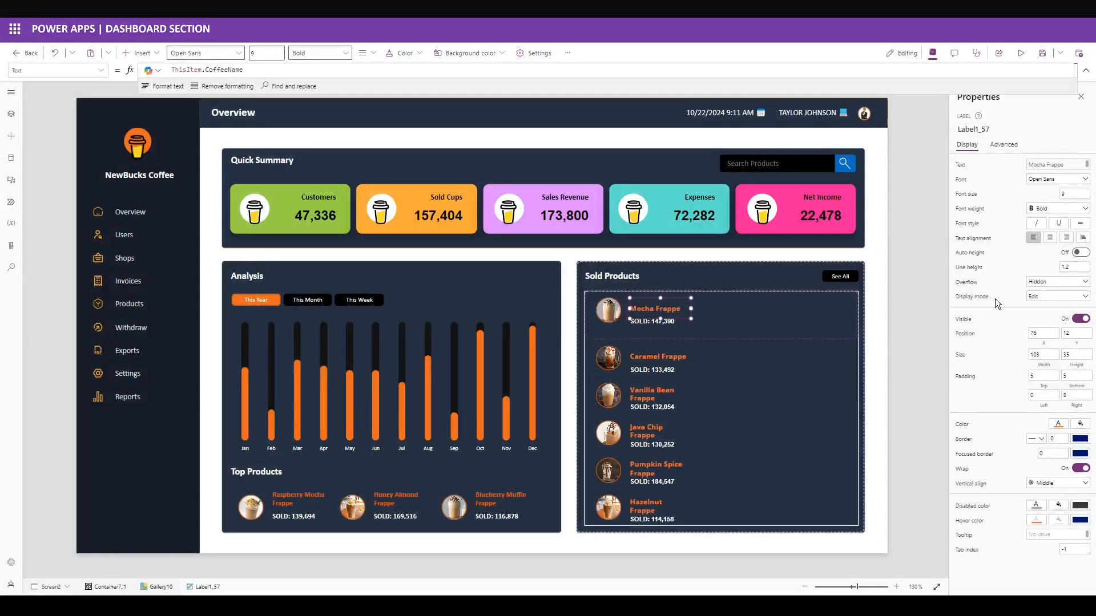
{"action": "left_click_drag", "start_coordinate": [1045, 333], "coordinate": [1001, 329]}
{"action": "type", "text": "70"}
{"action": "left_click", "coordinate": [1012, 342]}
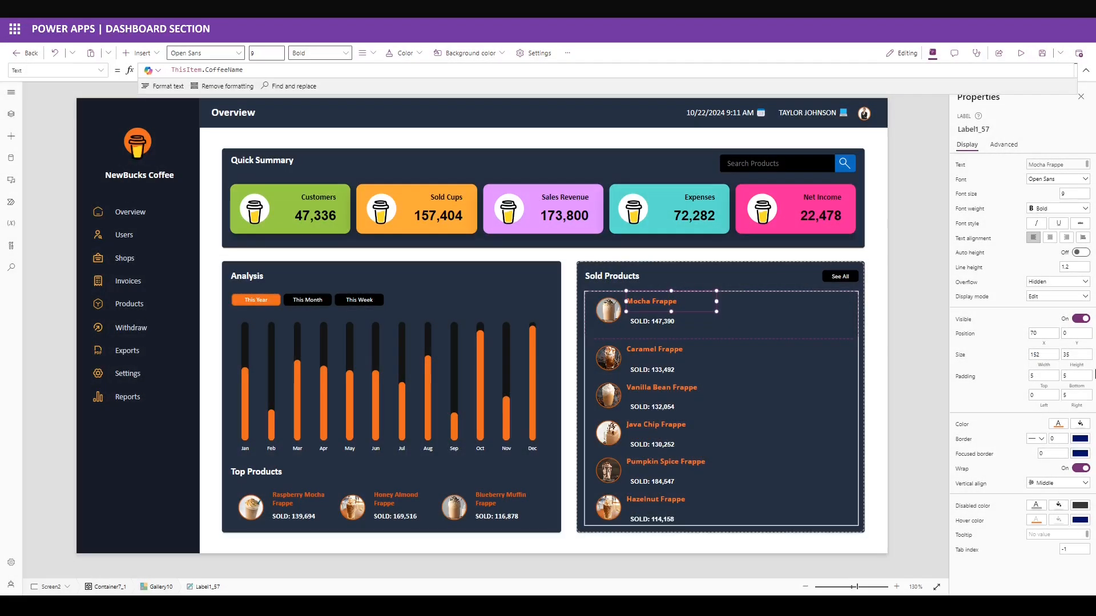
{"action": "left_click_drag", "start_coordinate": [1075, 355], "coordinate": [982, 393]}
{"action": "type", "text": "30"}
{"action": "key", "text": "Return"}
{"action": "type", "text": "010"}
{"action": "key", "text": "Return"}
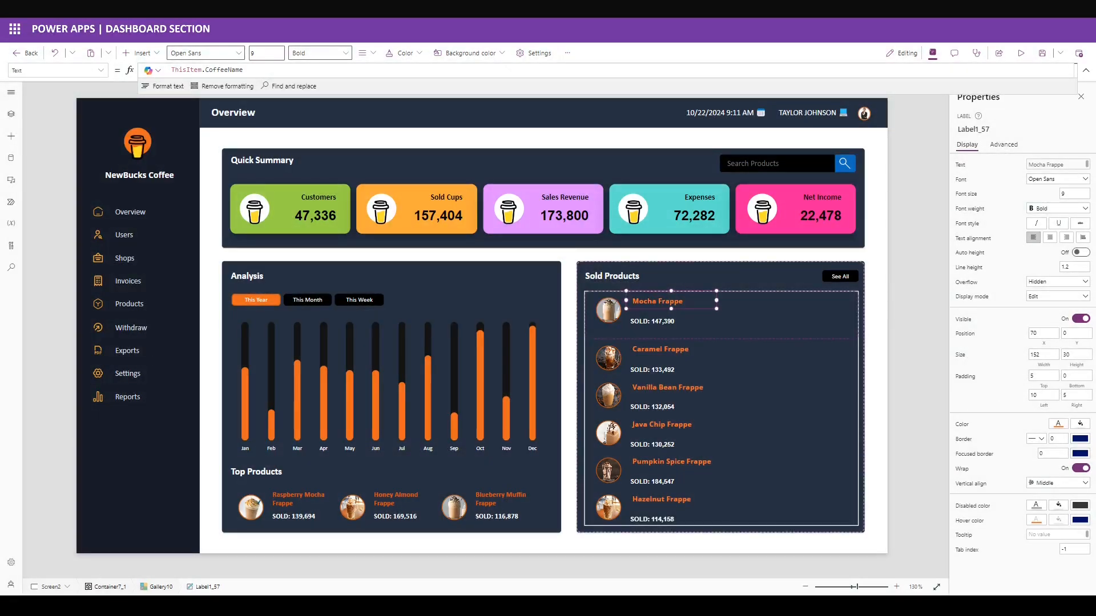
Show ThisItem.Description in the second label, styled Open Sans, size 7, normal weight.
{"action": "left_click", "coordinate": [660, 321]}
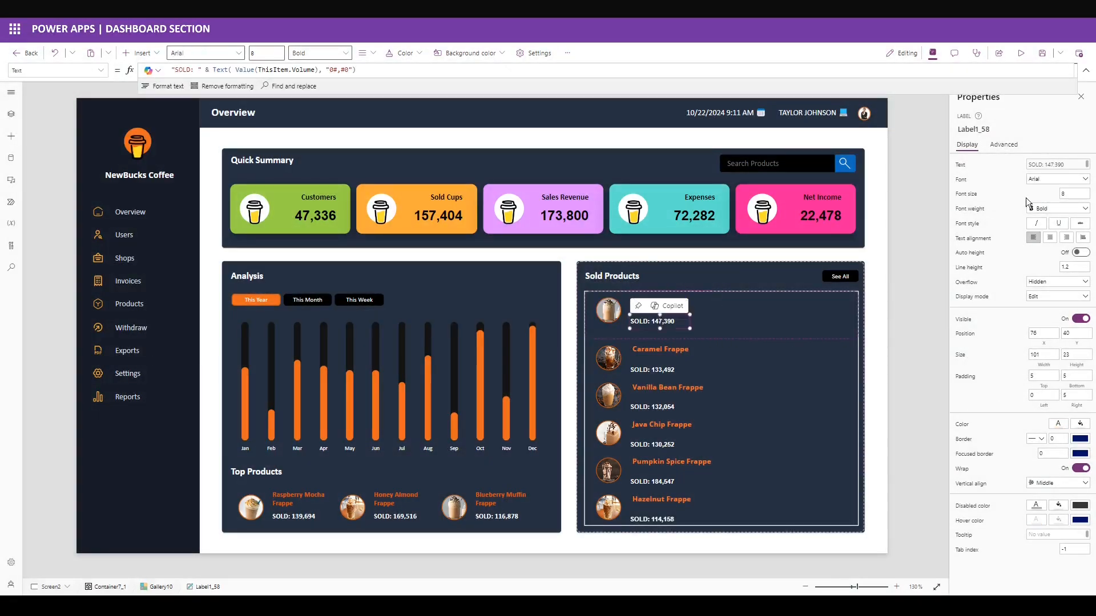
{"action": "left_click_drag", "start_coordinate": [171, 70], "coordinate": [376, 67]}
{"action": "type", "text": "ThisItem.Description"}
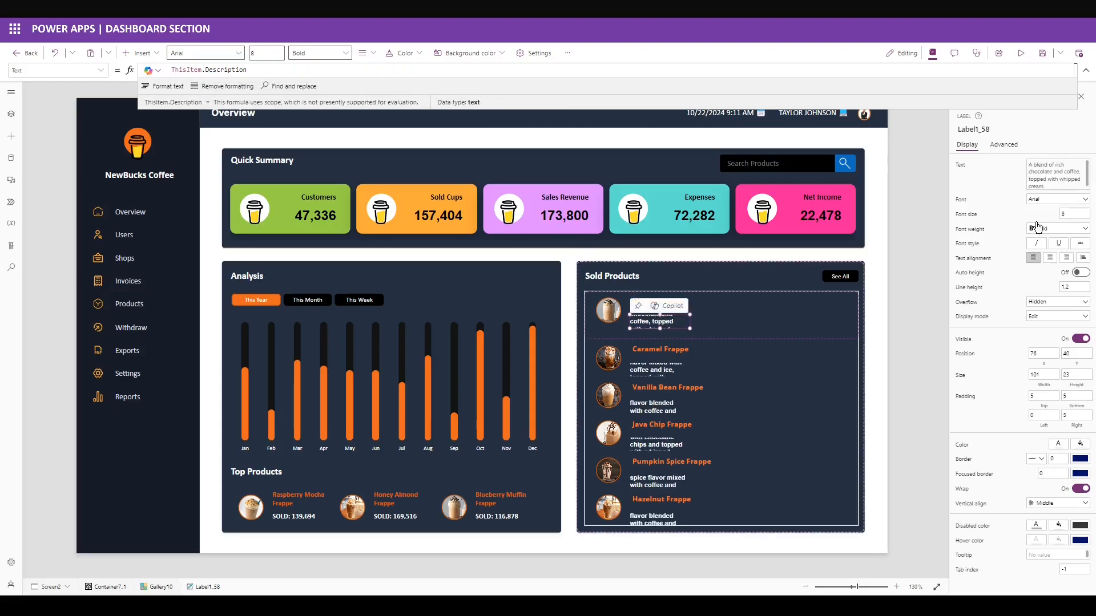
{"action": "left_click", "coordinate": [1056, 200]}
{"action": "left_click", "coordinate": [1060, 289]}
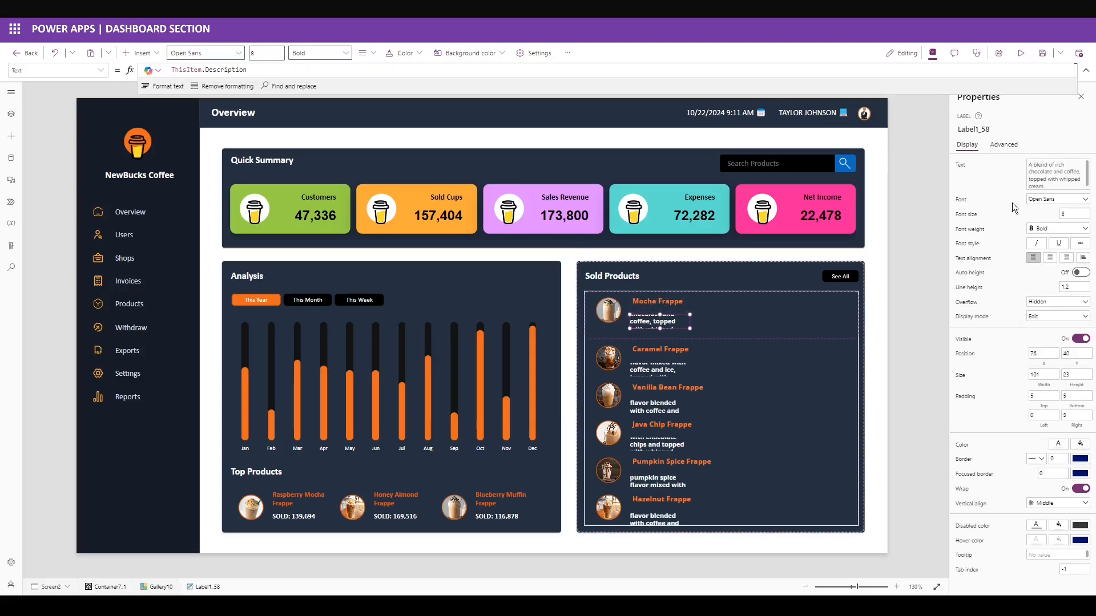
{"action": "left_click_drag", "start_coordinate": [1072, 215], "coordinate": [1009, 228]}
{"action": "type", "text": "7"}
{"action": "key", "text": "Return"}
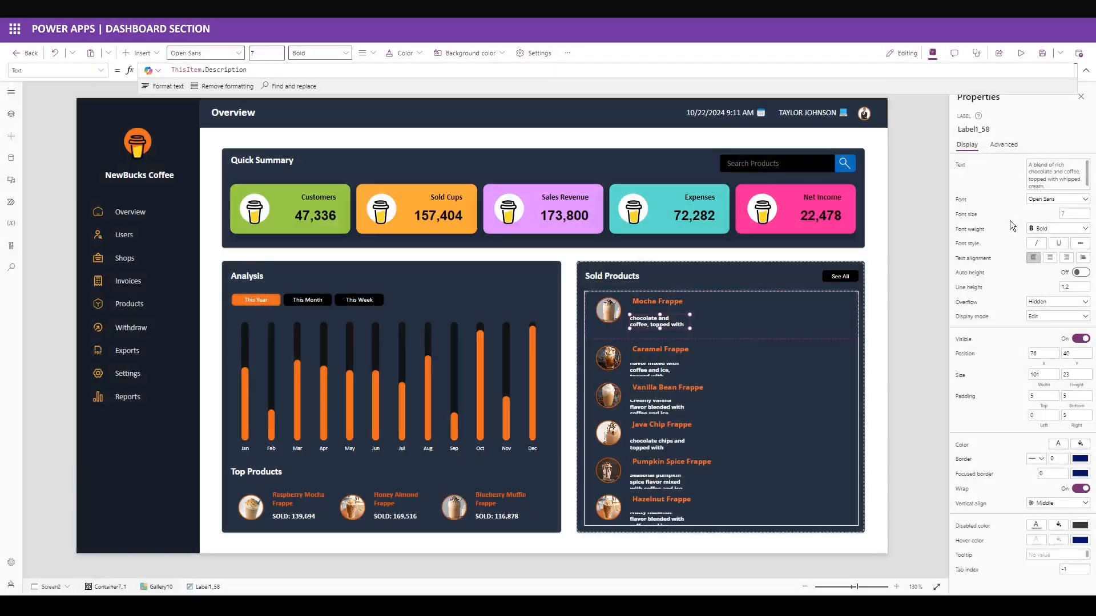
{"action": "left_click", "coordinate": [1057, 228]}
{"action": "left_click", "coordinate": [1046, 249]}
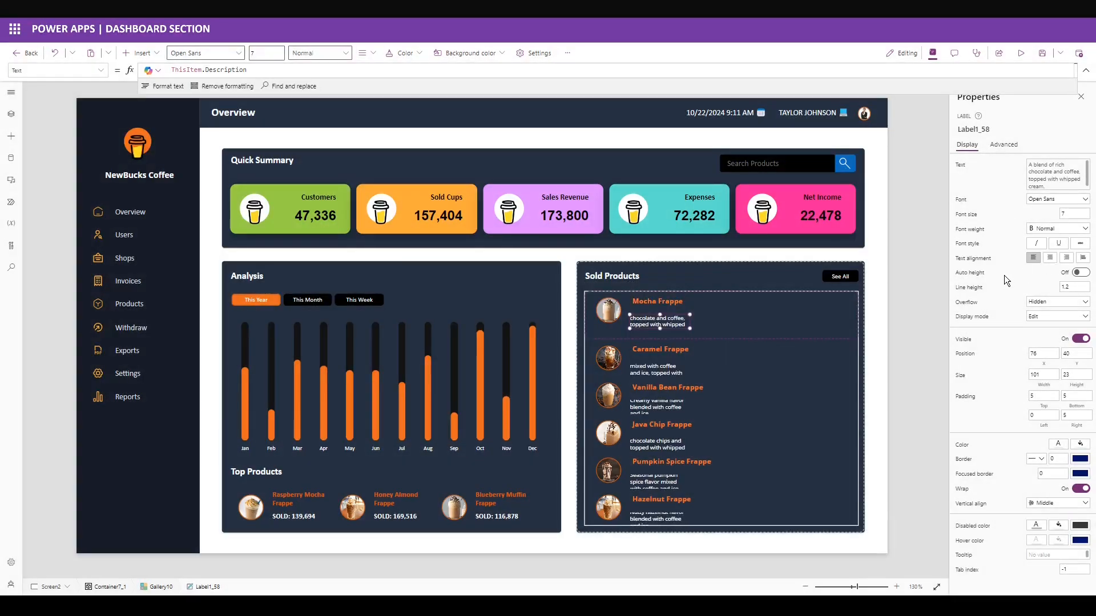
Place the description label at 70, 30 with size 208 by 37.
{"action": "left_click_drag", "start_coordinate": [1052, 355], "coordinate": [984, 361]}
{"action": "type", "text": "70"}
{"action": "key", "text": "Tab"}
{"action": "type", "text": "30"}
{"action": "key", "text": "Return"}
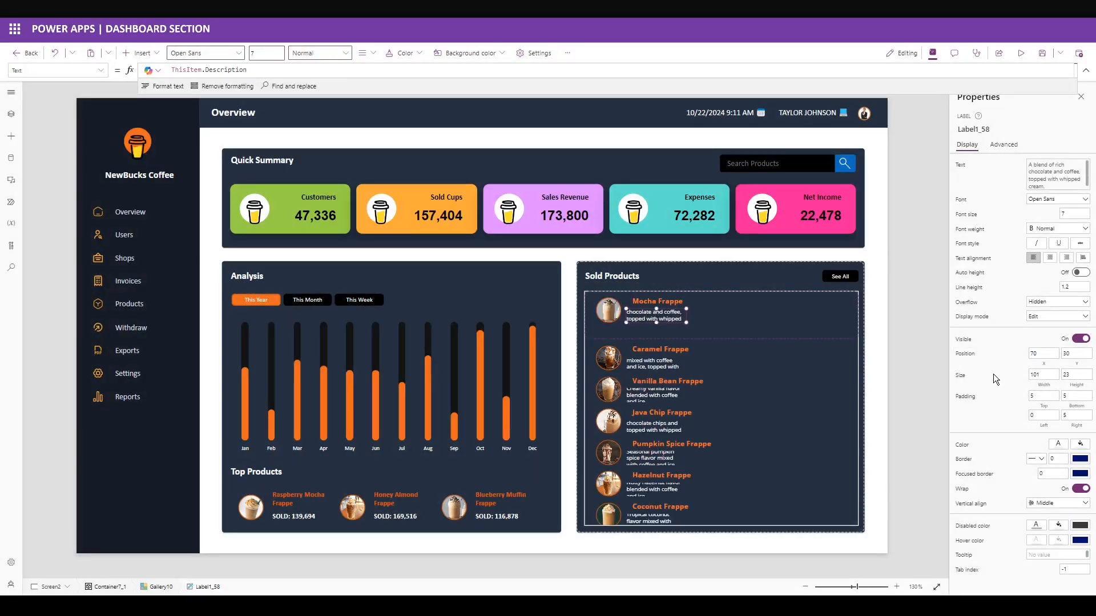
{"action": "left_click_drag", "start_coordinate": [1053, 375], "coordinate": [938, 371]}
{"action": "type", "text": "208"}
{"action": "key", "text": "Tab"}
{"action": "type", "text": "37"}
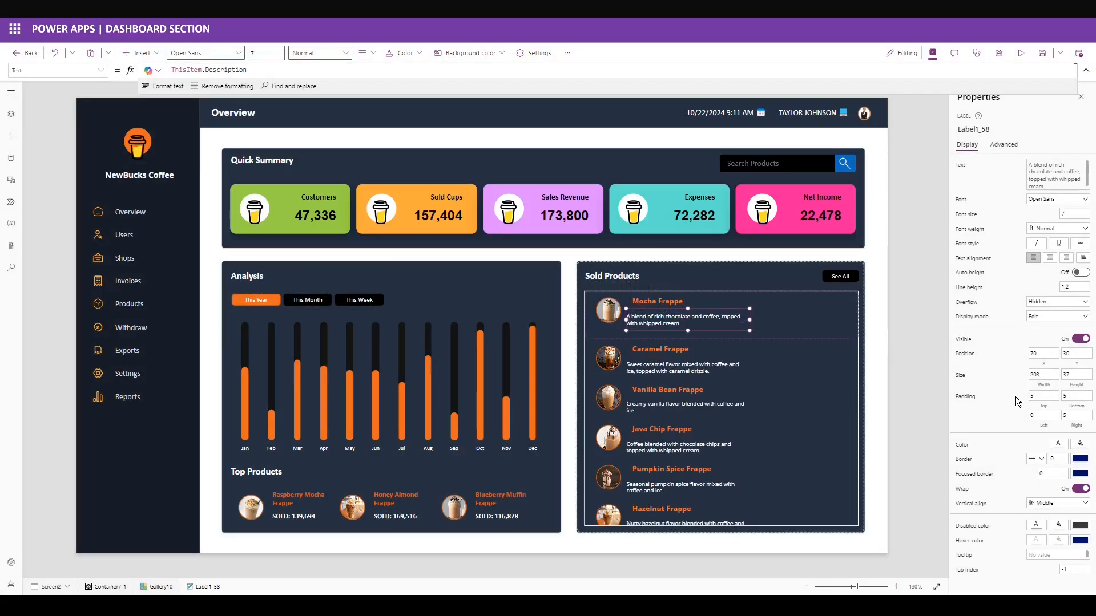
Set the description's top padding to 0 and left padding to 10.
{"action": "left_click_drag", "start_coordinate": [1049, 396], "coordinate": [987, 413]}
{"action": "type", "text": "0"}
{"action": "left_click", "coordinate": [987, 413]}
{"action": "type", "text": "5"}
{"action": "left_click", "coordinate": [1000, 410]}
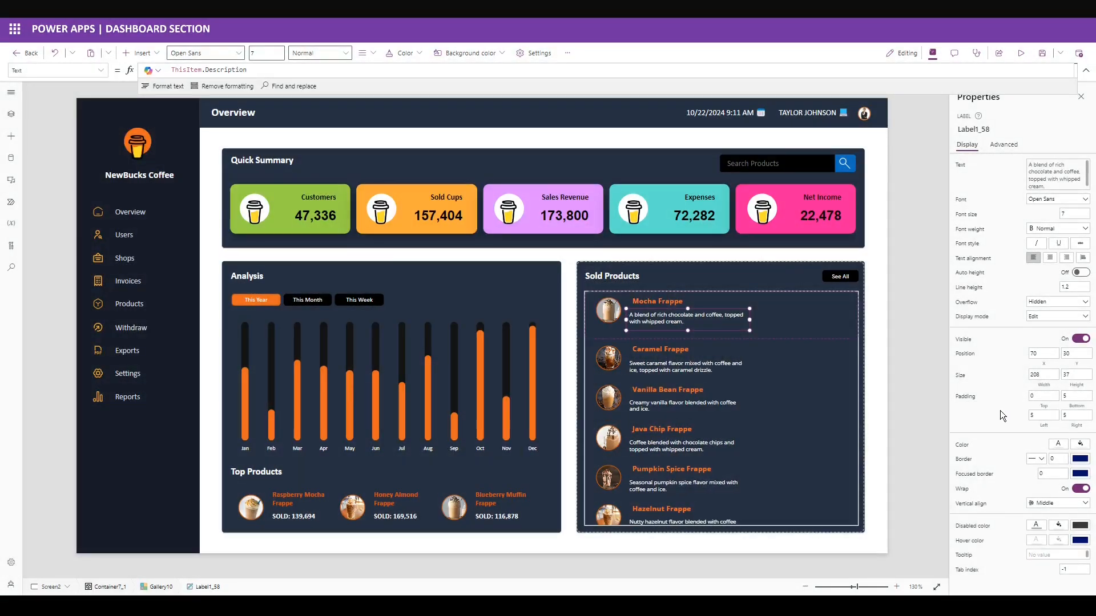
{"action": "left_click_drag", "start_coordinate": [1042, 416], "coordinate": [992, 411]}
{"action": "type", "text": "10"}
{"action": "left_click", "coordinate": [1001, 417]}
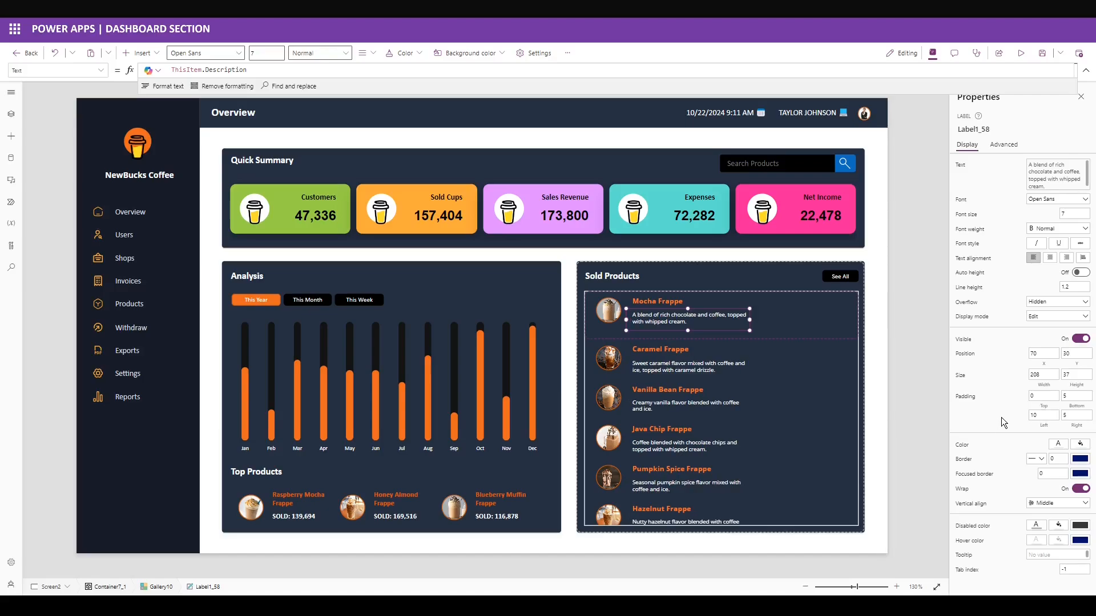
{"action": "left_click", "coordinate": [605, 331]}
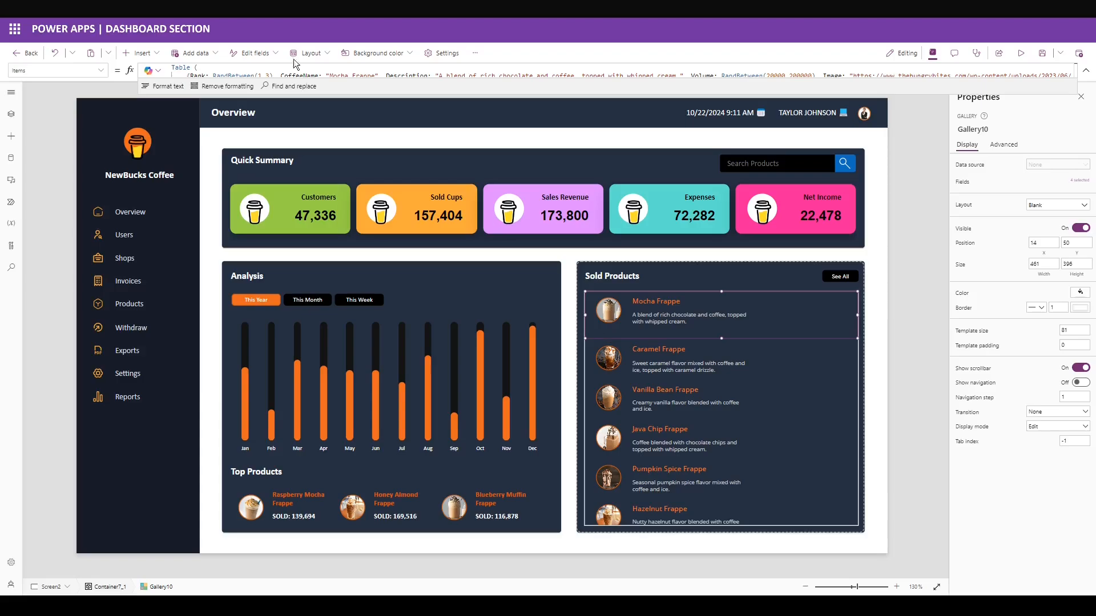
Insert a rectangle into each Sold Products gallery row and move it to the row's lower left.
{"action": "left_click", "coordinate": [142, 54]}
{"action": "type", "text": "rec"}
{"action": "left_click", "coordinate": [157, 138]}
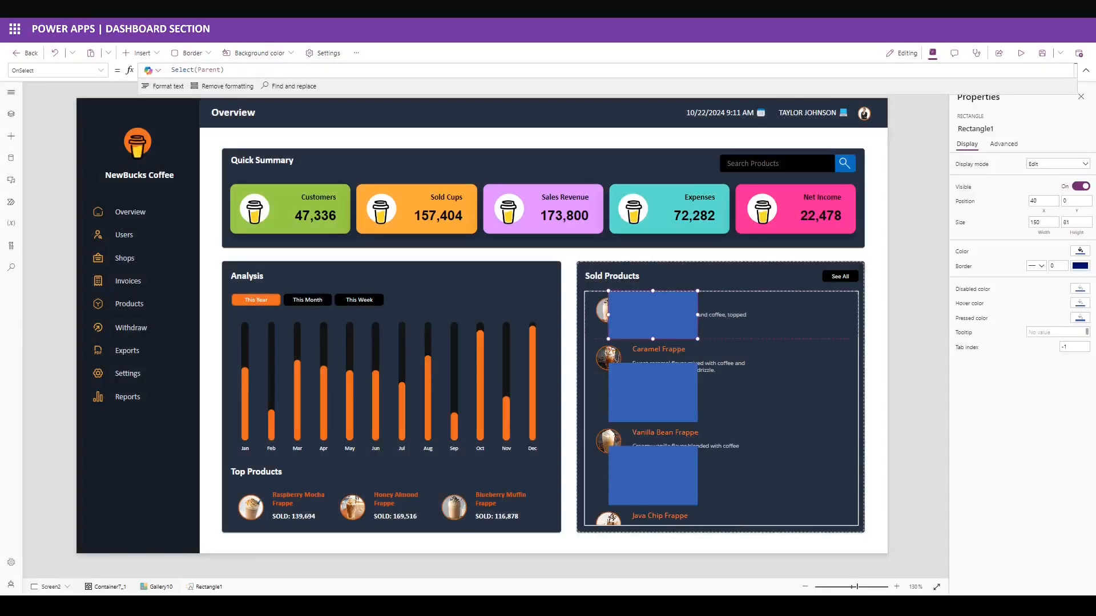
{"action": "left_click_drag", "start_coordinate": [652, 315], "coordinate": [638, 354]}
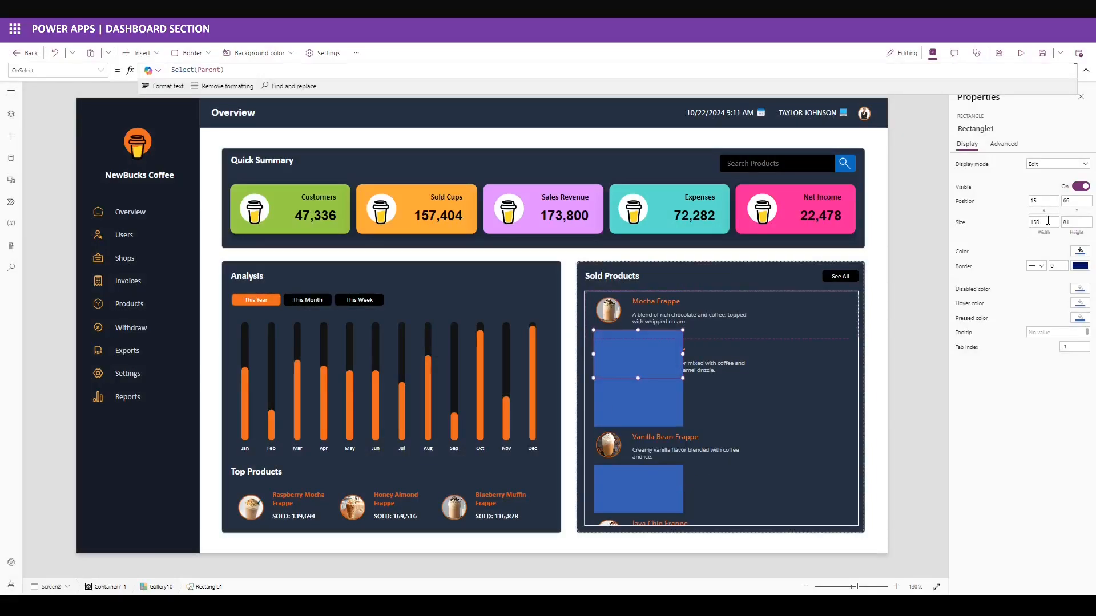
Resize the rectangle into a divider line 433 wide and 1 high.
{"action": "left_click_drag", "start_coordinate": [1047, 222], "coordinate": [970, 235]}
{"action": "type", "text": "433"}
{"action": "key", "text": "Return"}
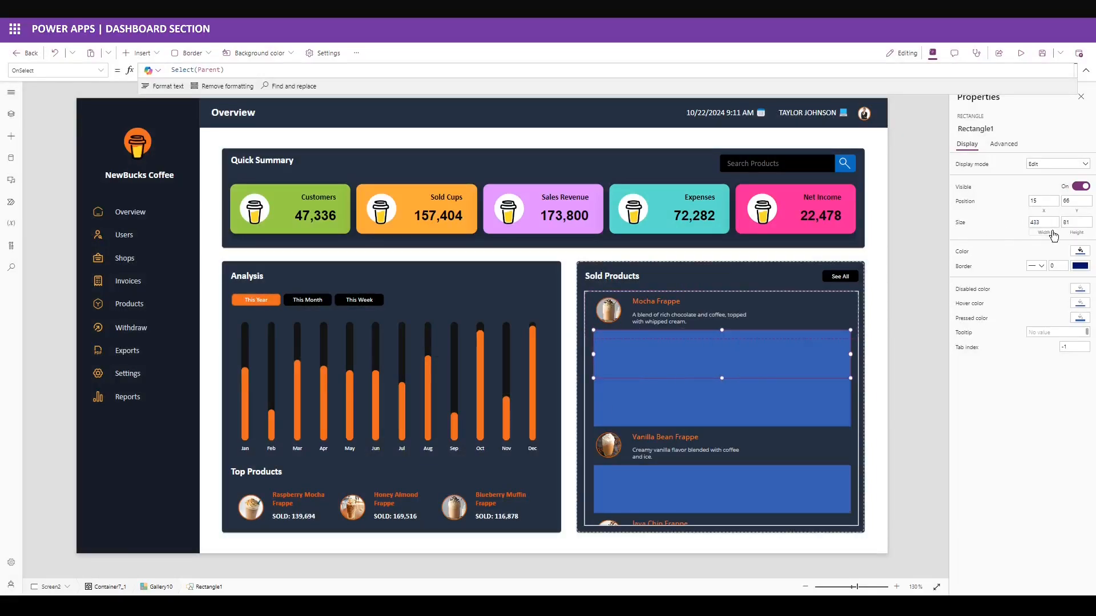
{"action": "left_click_drag", "start_coordinate": [1075, 222], "coordinate": [1008, 229]}
{"action": "type", "text": "1"}
{"action": "key", "text": "Return"}
{"action": "left_click", "coordinate": [1080, 251]}
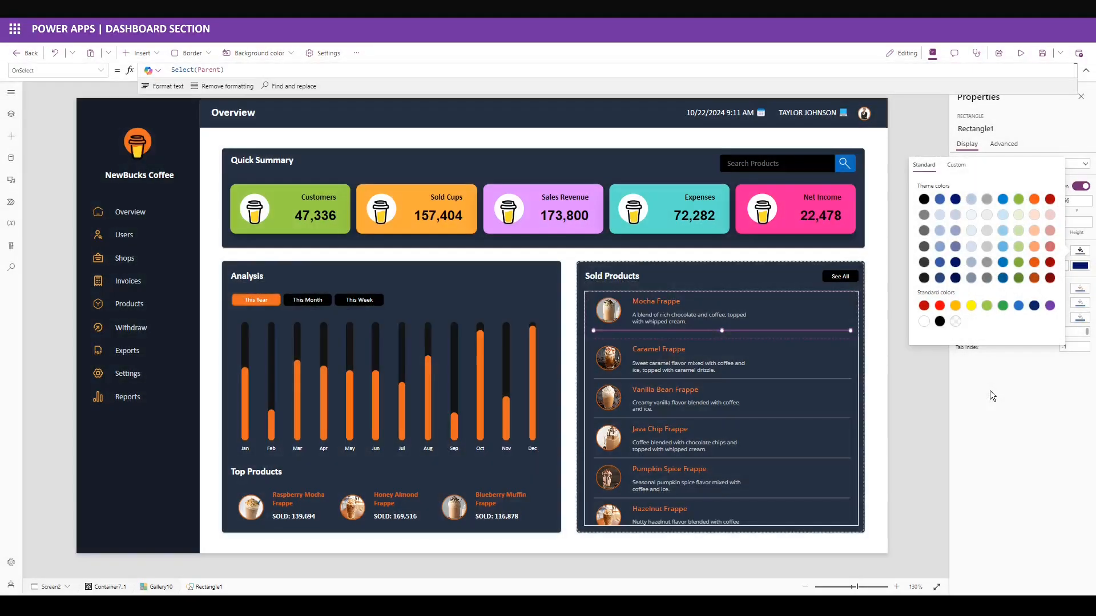
{"action": "left_click", "coordinate": [803, 306]}
Insert an image into each gallery row at y 13, sized 20 by 40.
{"action": "left_click", "coordinate": [140, 52]}
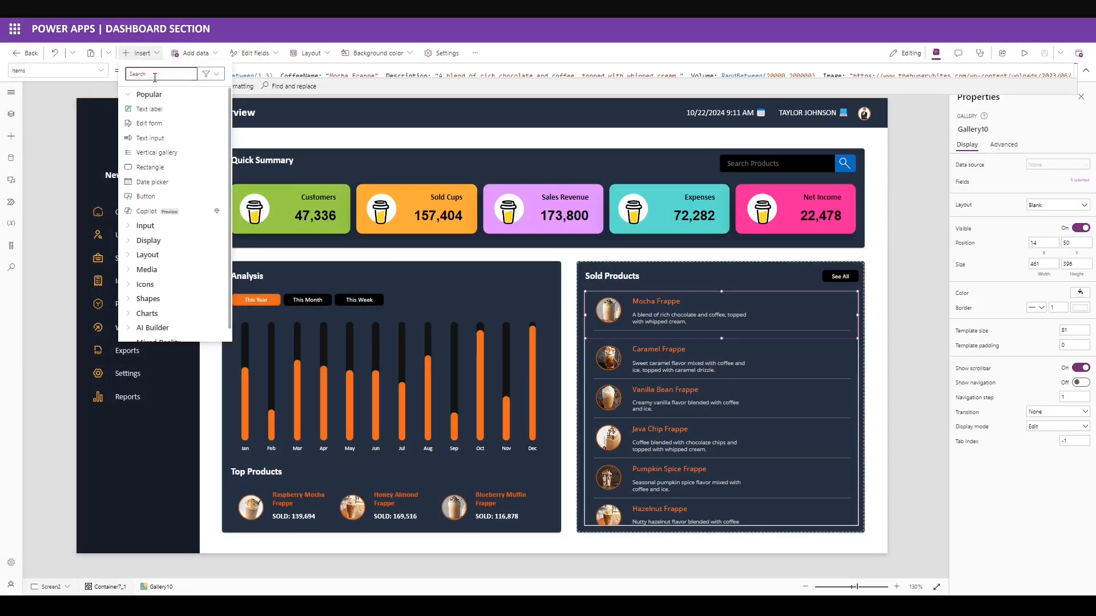
{"action": "type", "text": "image"}
{"action": "left_click", "coordinate": [160, 113]}
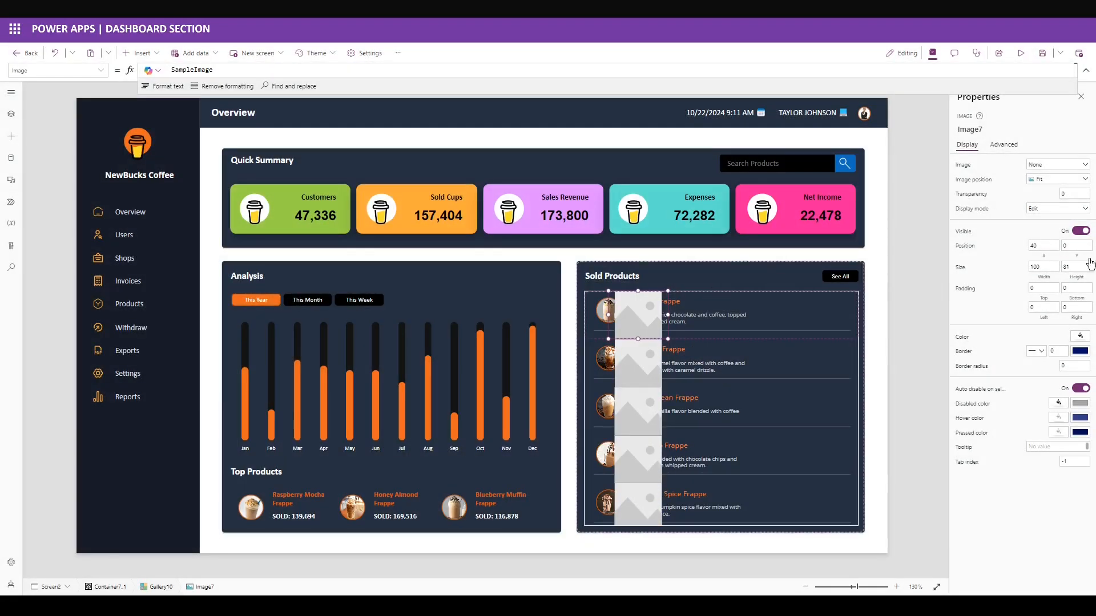
{"action": "left_click", "coordinate": [1070, 245]}
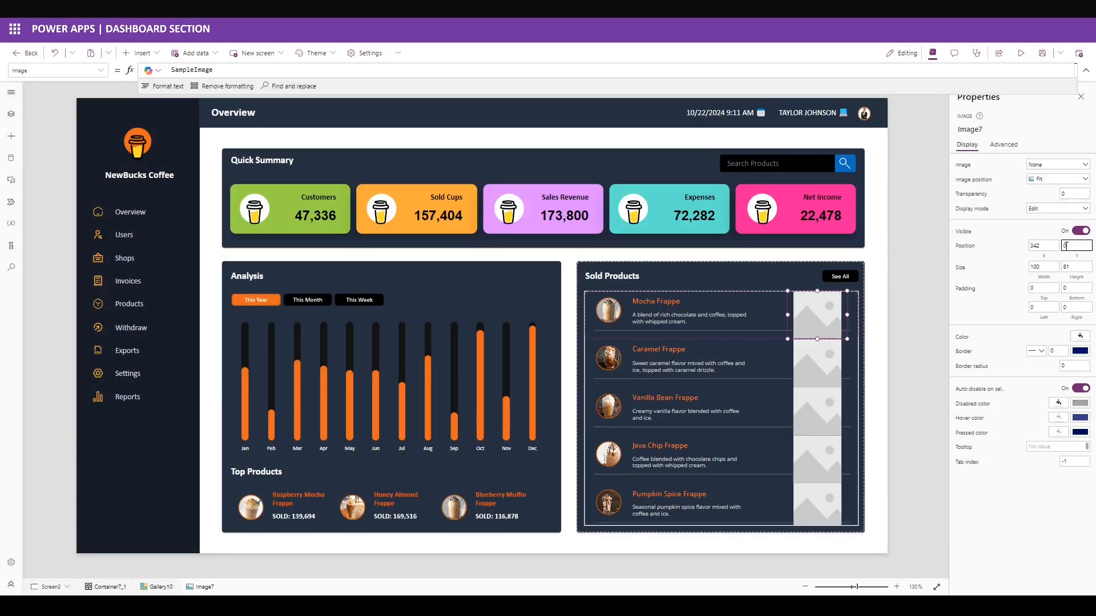
{"action": "type", "text": "13"}
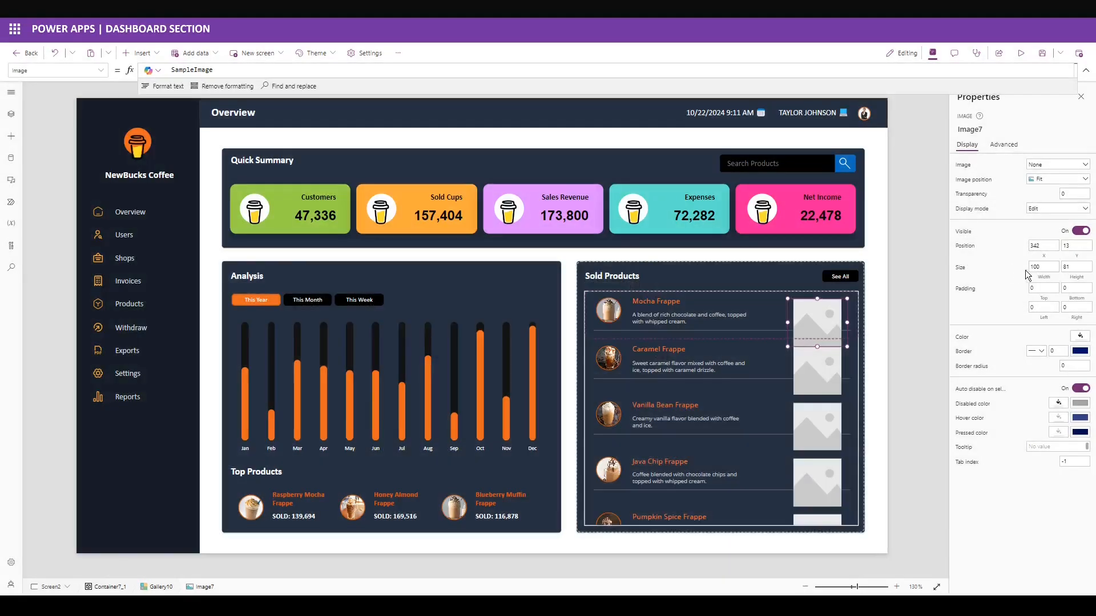
{"action": "double_click", "coordinate": [1034, 267]}
{"action": "type", "text": "20"}
{"action": "type", "text": "40"}
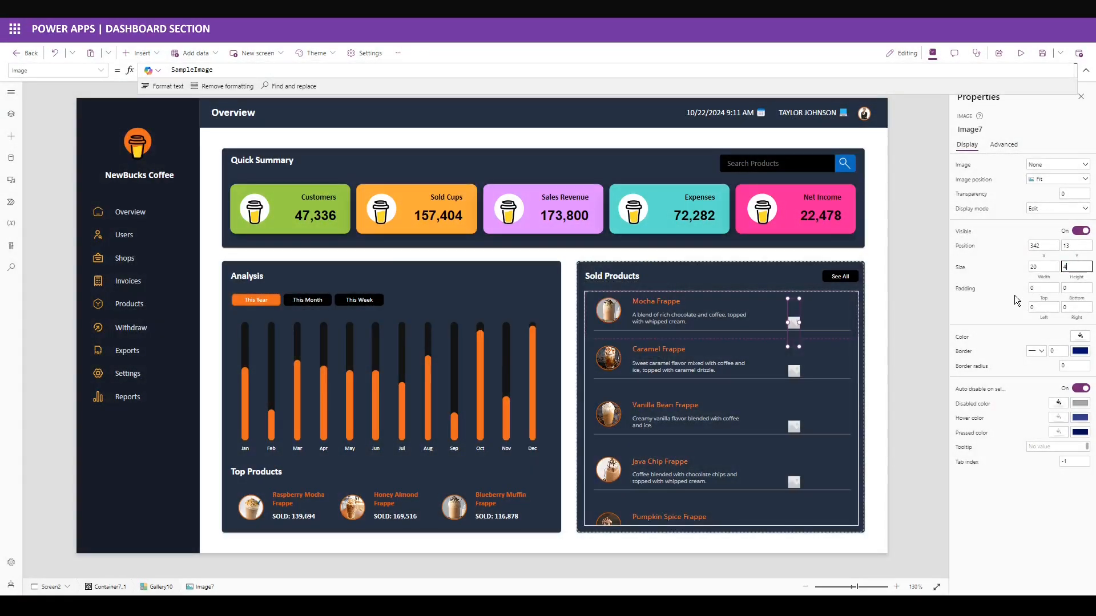
{"action": "left_click", "coordinate": [998, 294]}
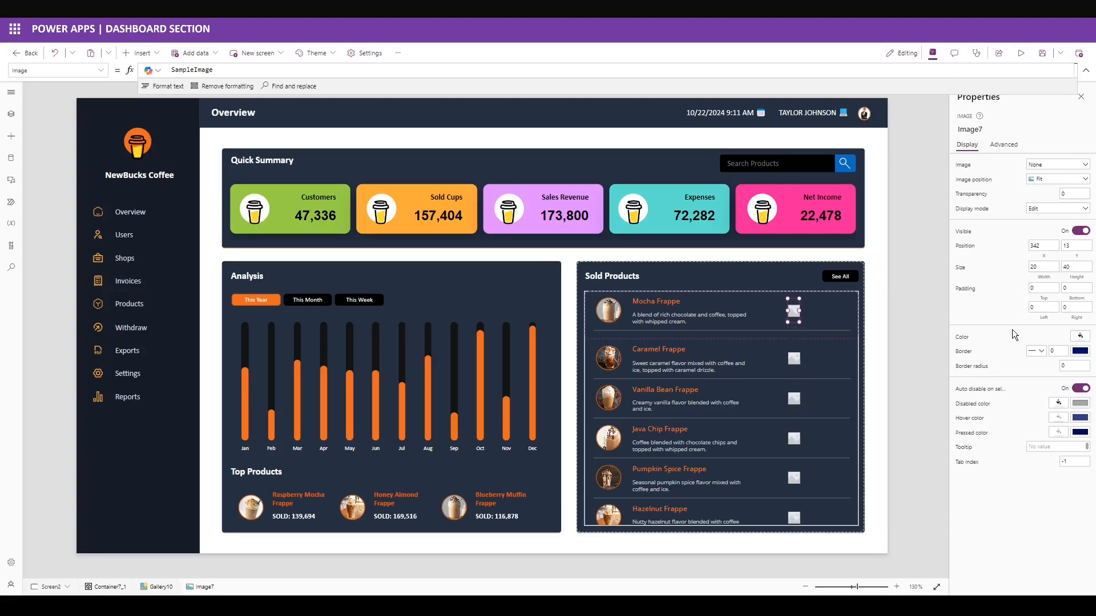
Replace the image formula with the pasted Switch formula that draws coloured trend arrows.
{"action": "key", "text": "ctrl+a"}
{"action": "key", "text": "ctrl+v"}
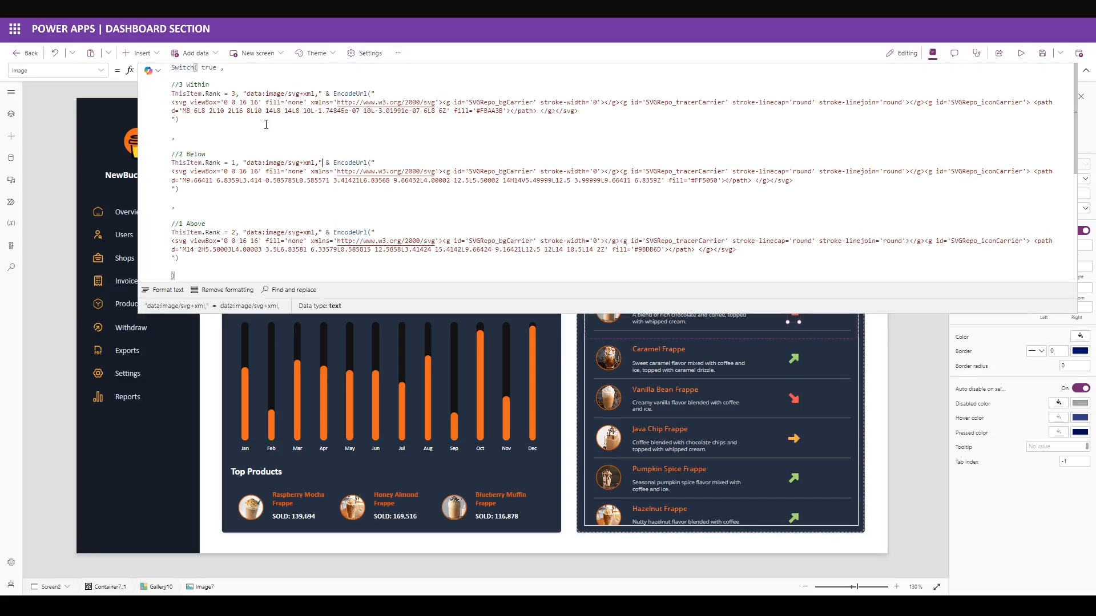
{"action": "left_click", "coordinate": [804, 318]}
{"action": "left_click", "coordinate": [815, 320]}
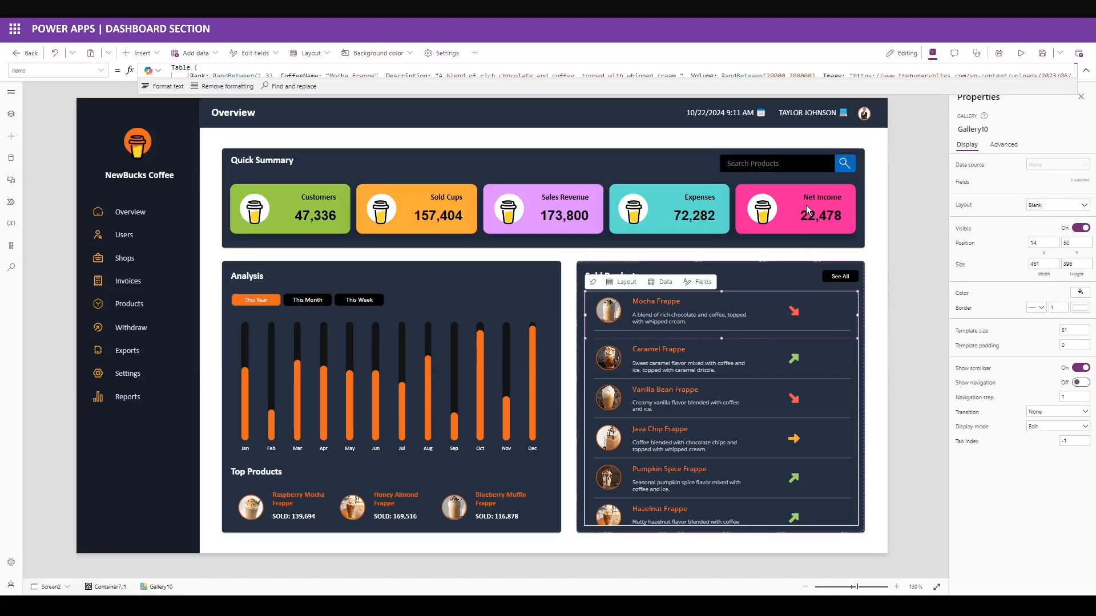
Copy the Net Income label into the gallery and make it white, font size 12.
{"action": "left_click", "coordinate": [813, 217]}
{"action": "left_click", "coordinate": [821, 315]}
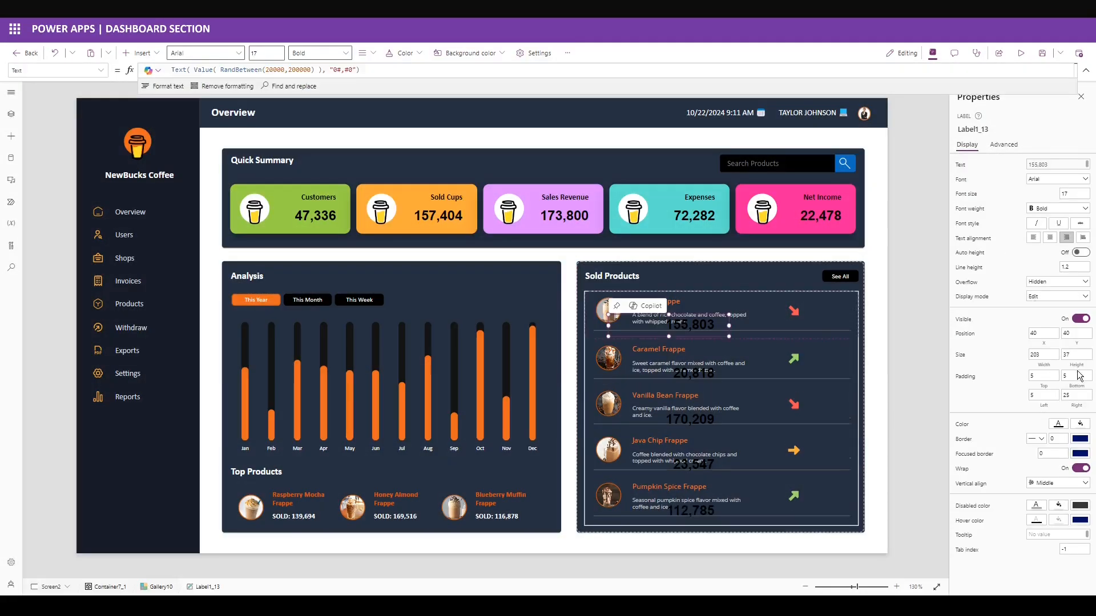
{"action": "left_click", "coordinate": [1057, 424]}
{"action": "left_click", "coordinate": [908, 495]}
{"action": "double_click", "coordinate": [1072, 193]}
{"action": "type", "text": "12"}
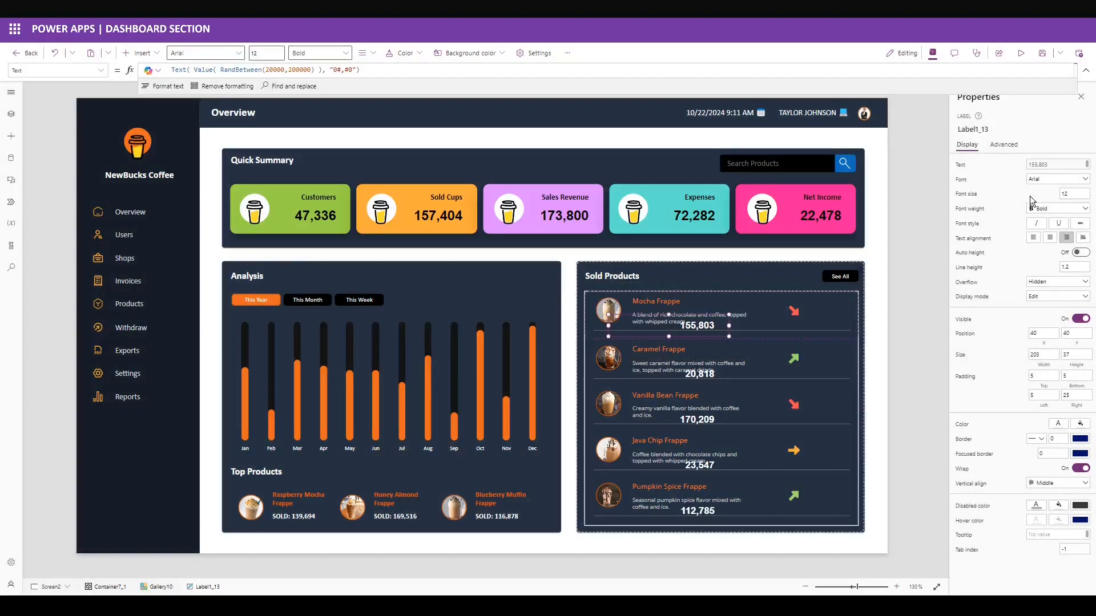
Place the volume label at 367,15 with width 71 and right padding 5.
{"action": "double_click", "coordinate": [1035, 333]}
{"action": "type", "text": "367"}
{"action": "key", "text": "Tab"}
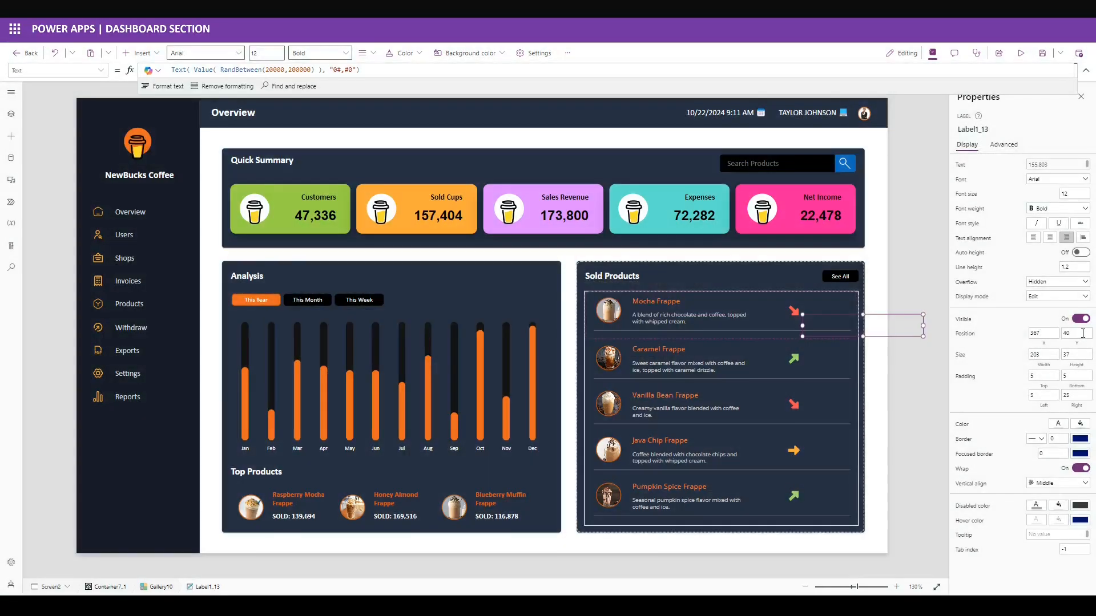
{"action": "type", "text": "15"}
{"action": "key", "text": "Tab"}
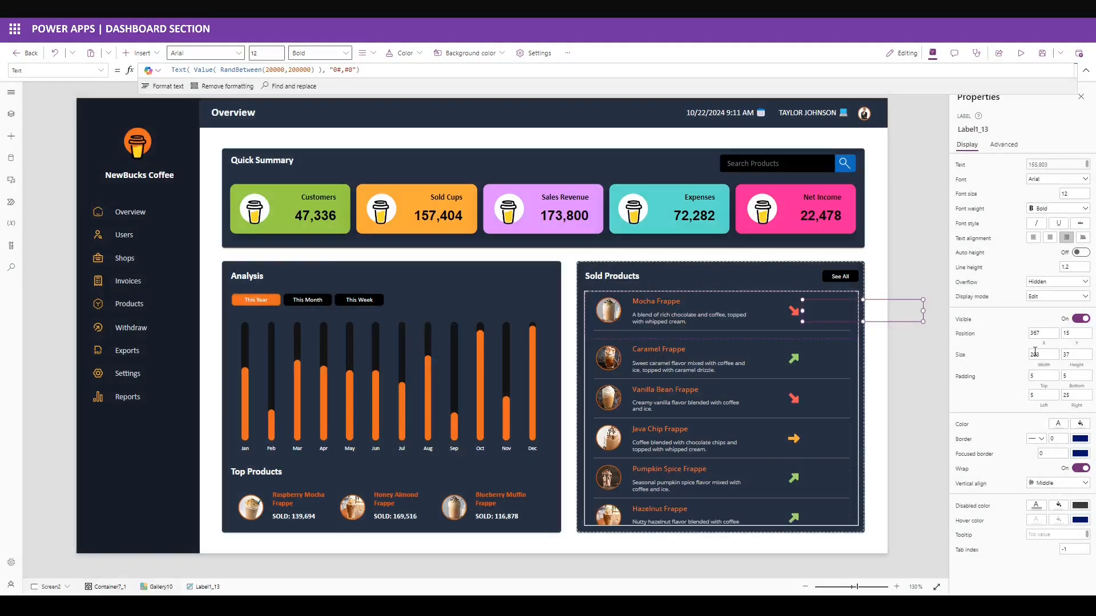
{"action": "type", "text": "71"}
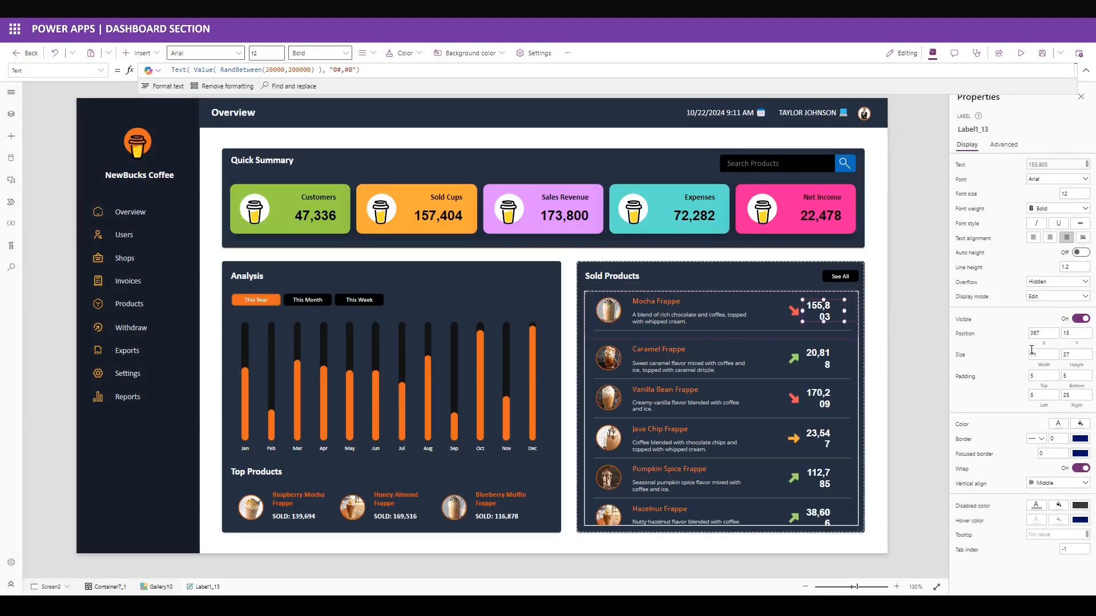
{"action": "left_click", "coordinate": [1069, 354]}
{"action": "left_click", "coordinate": [998, 378]}
{"action": "double_click", "coordinate": [1071, 396]}
{"action": "type", "text": "5"}
{"action": "left_click", "coordinate": [980, 401]}
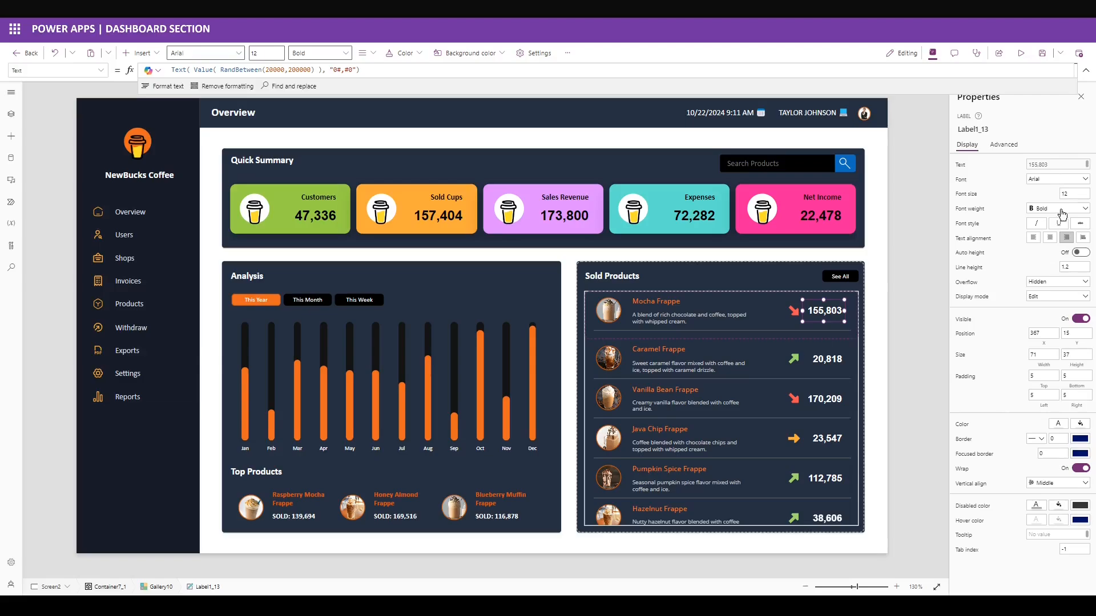
{"action": "left_click", "coordinate": [861, 525]}
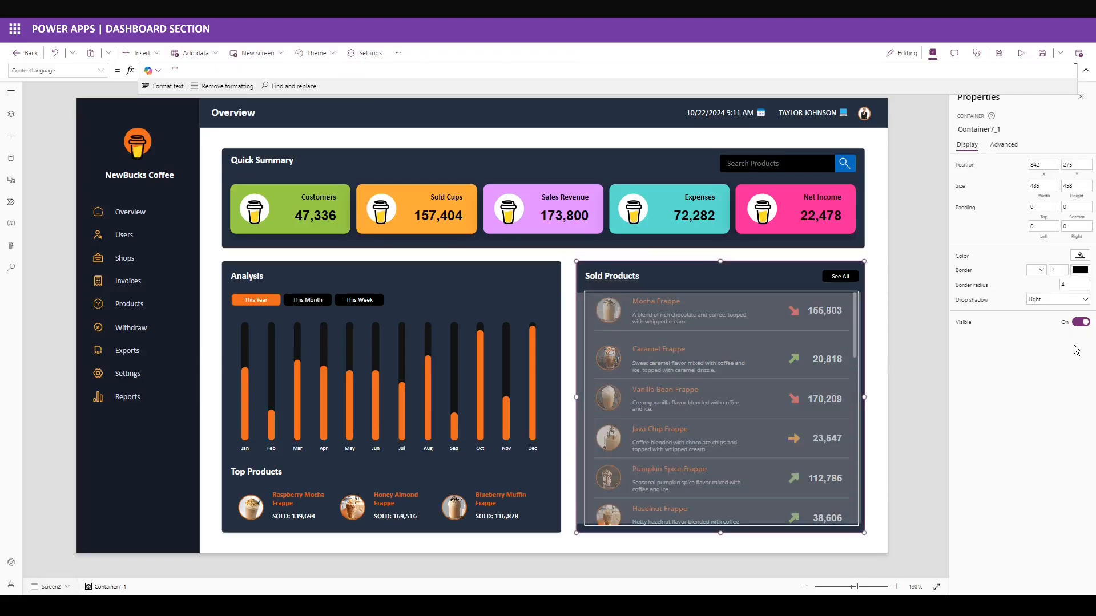
Set the Sold Products gallery border thickness to 0.
{"action": "left_click_drag", "start_coordinate": [1059, 309], "coordinate": [1030, 312]}
{"action": "type", "text": "0"}
{"action": "left_click", "coordinate": [1023, 327]}
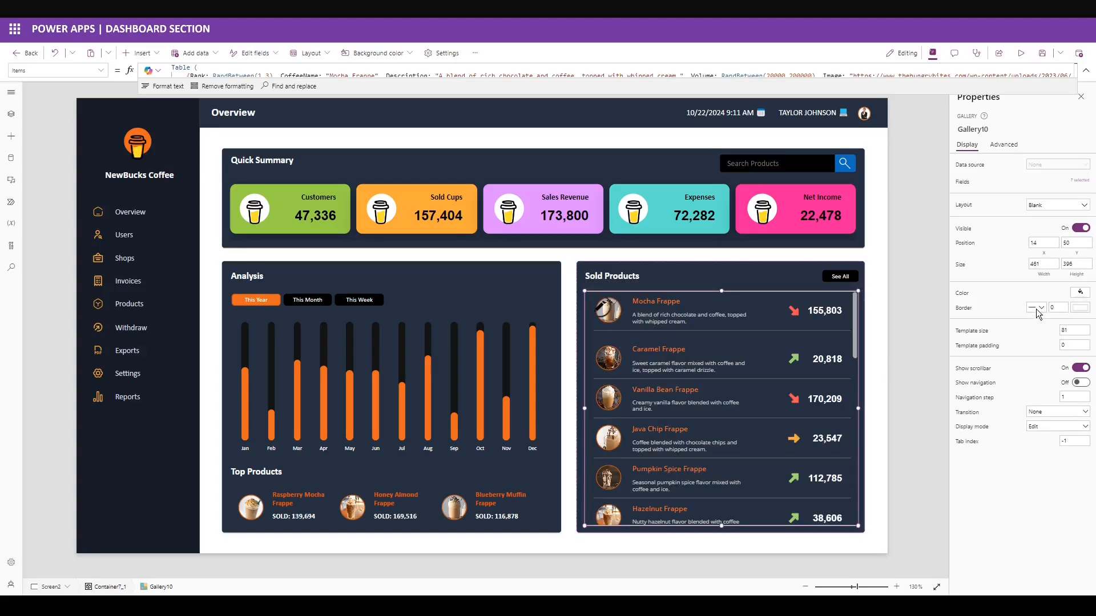
{"action": "left_click", "coordinate": [1038, 308]}
{"action": "left_click", "coordinate": [1034, 319]}
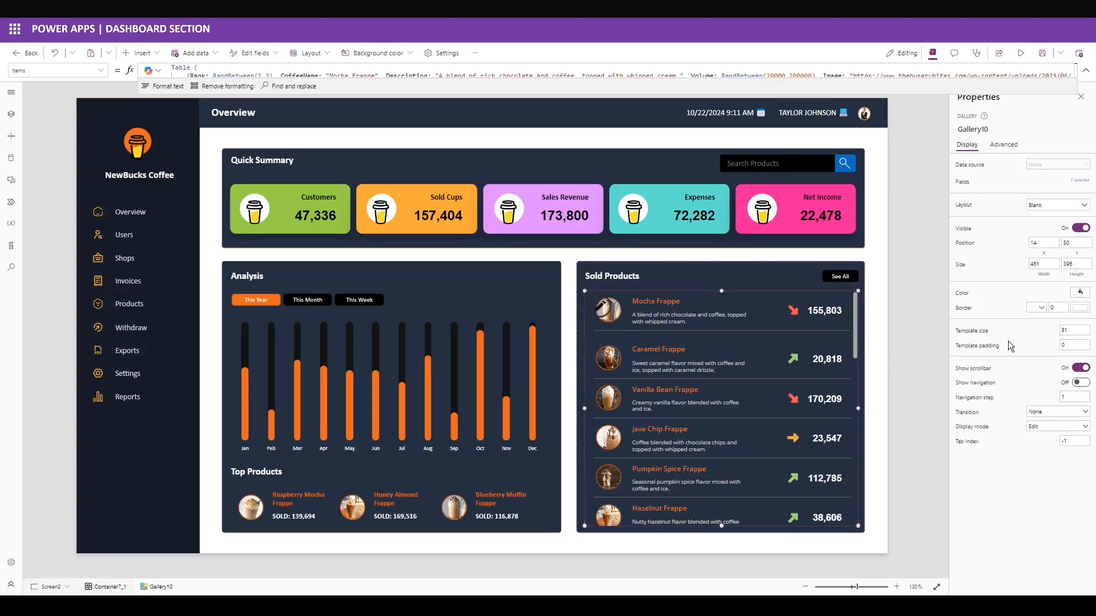
Fill the screen with the custom near-black colour 0C0F16.
{"action": "left_click", "coordinate": [878, 362]}
{"action": "left_click", "coordinate": [1077, 166]}
{"action": "left_click", "coordinate": [975, 79]}
{"action": "double_click", "coordinate": [945, 243]}
{"action": "type", "text": "0C0F16"}
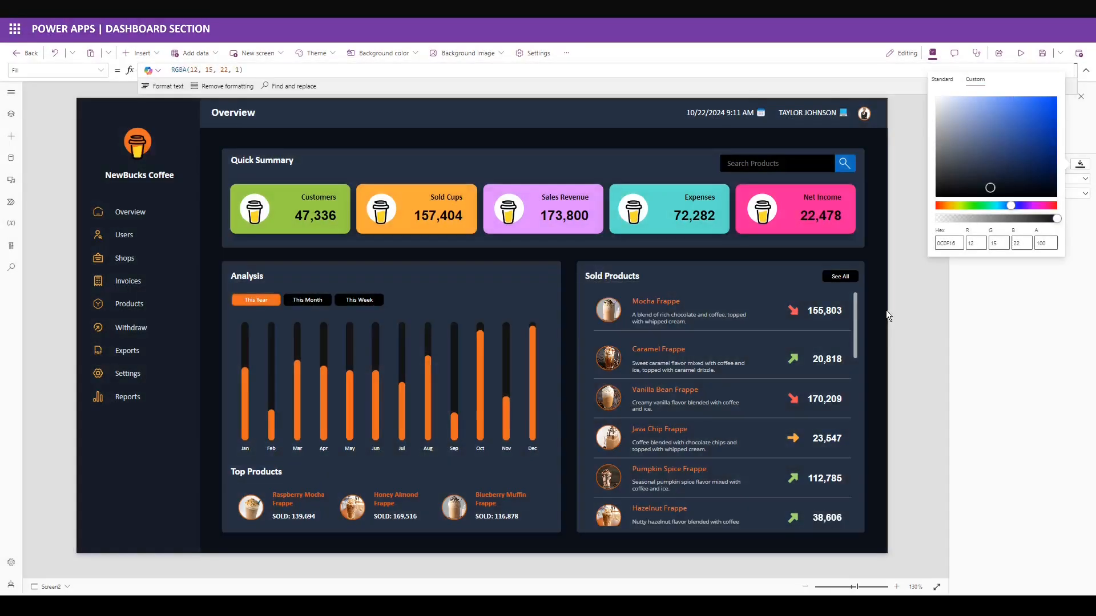
{"action": "left_click", "coordinate": [885, 309]}
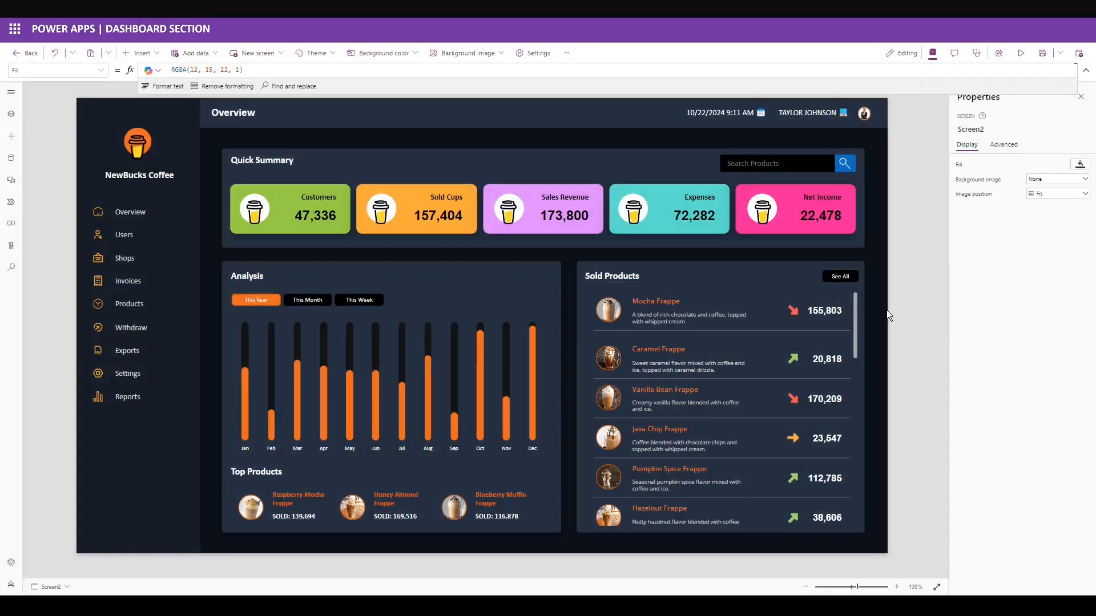